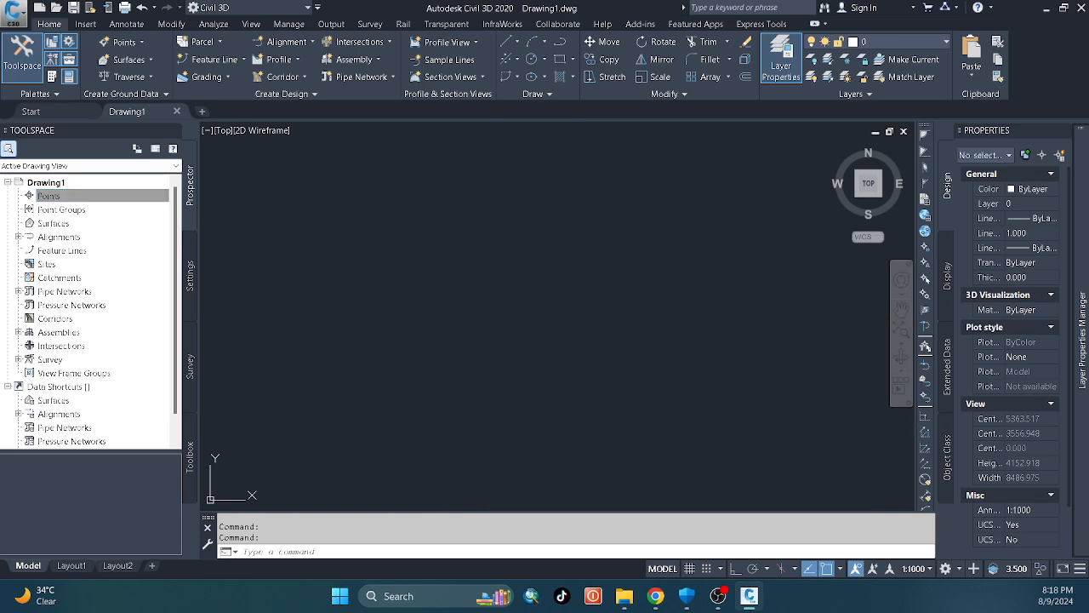
{"action": "left_click", "coordinate": [718, 595]}
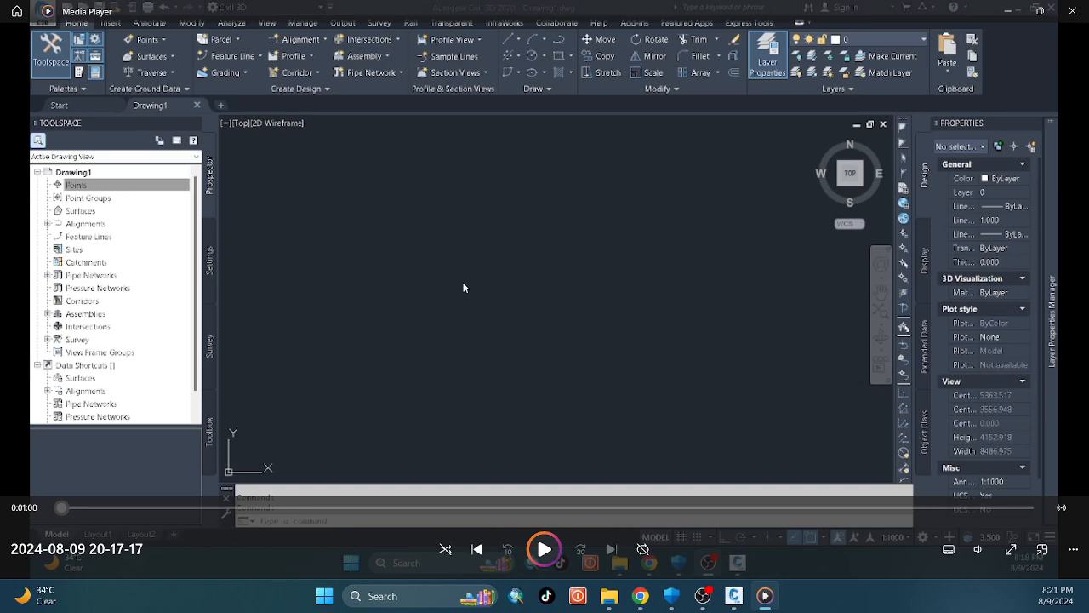
{"action": "left_click_drag", "start_coordinate": [477, 3], "coordinate": [479, 92]}
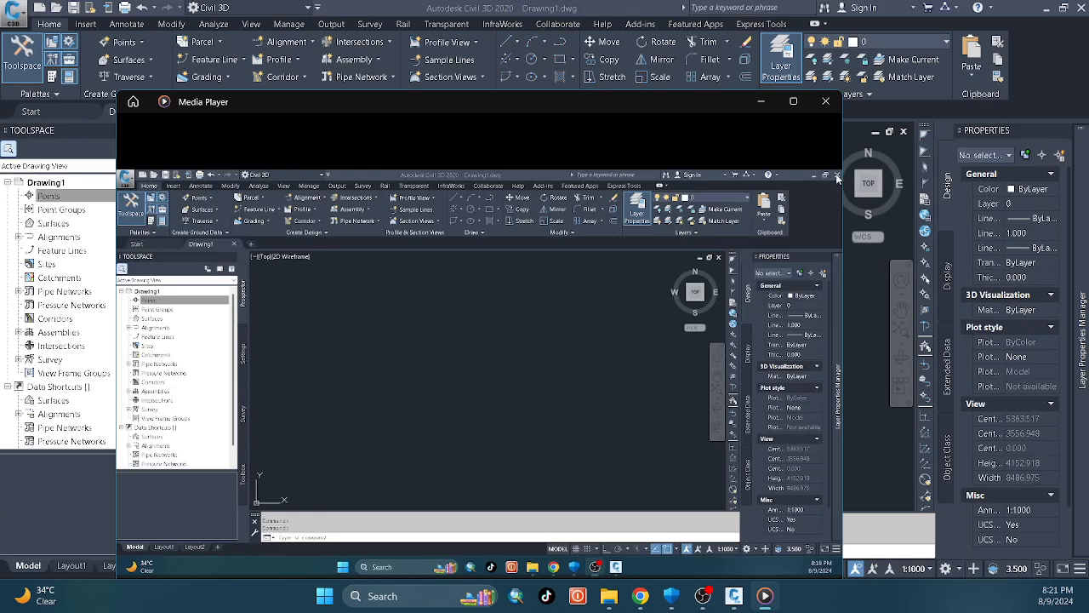
{"action": "left_click", "coordinate": [760, 101]}
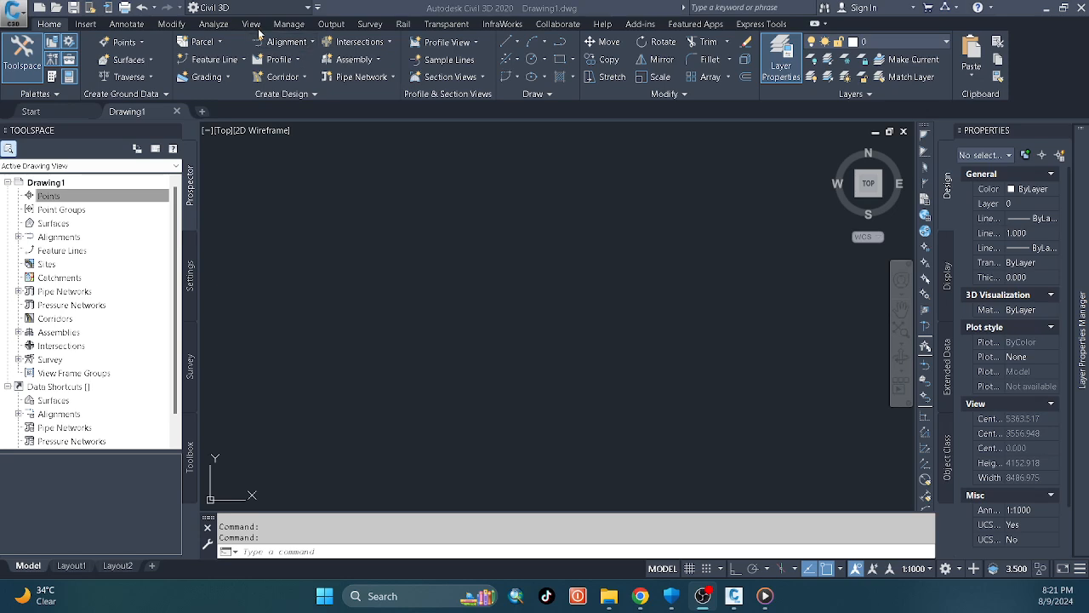
- Switch the workspace from Civil 3D to Drafting & Annotation
{"action": "left_click", "coordinate": [308, 6]}
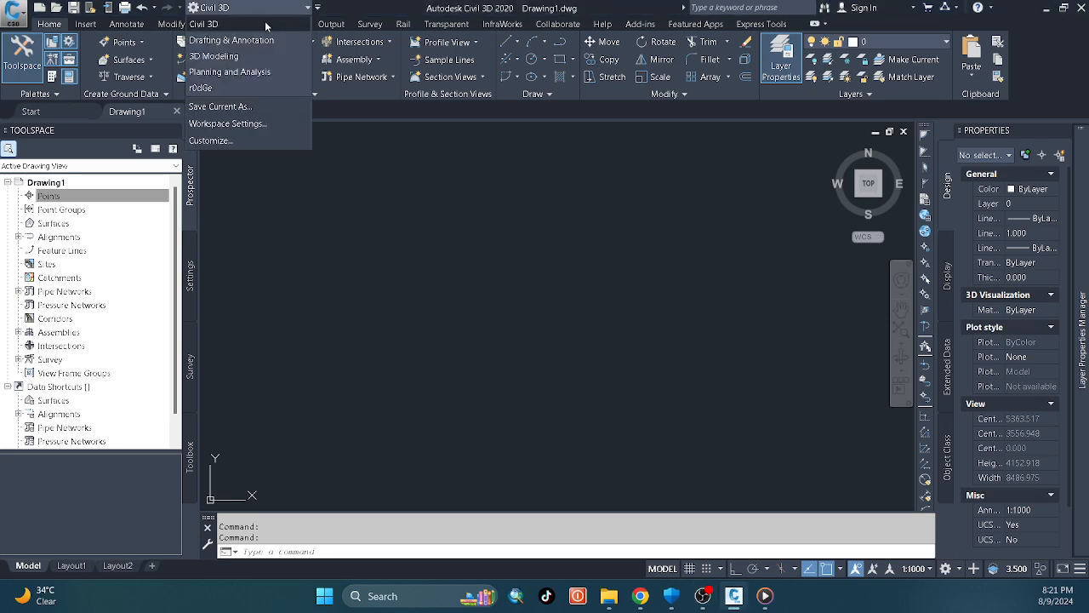
{"action": "left_click", "coordinate": [231, 40]}
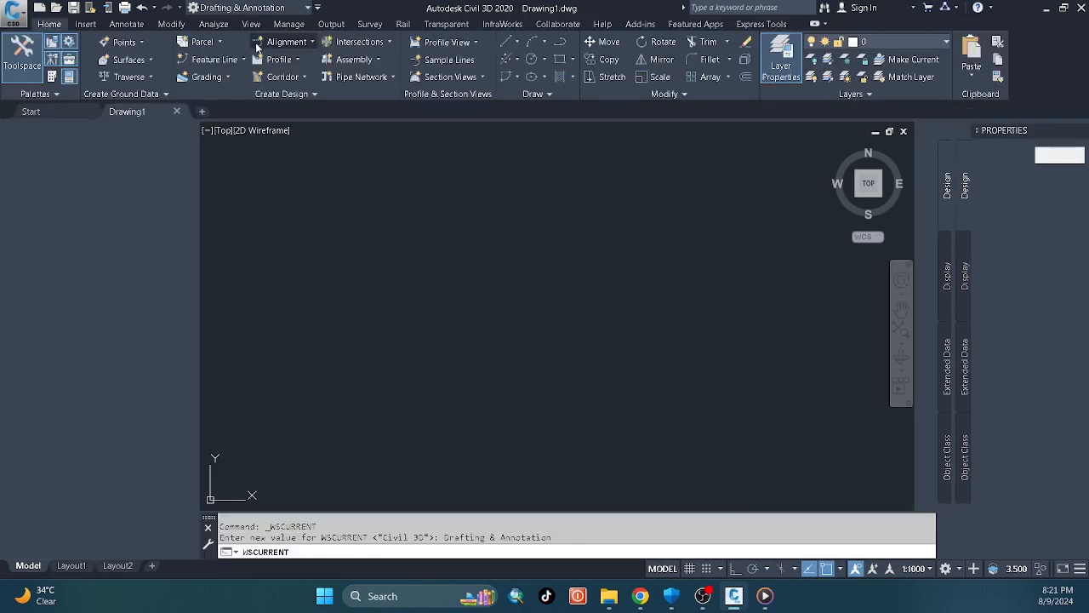
{"action": "left_click", "coordinate": [309, 9]}
{"action": "left_click", "coordinate": [309, 9]}
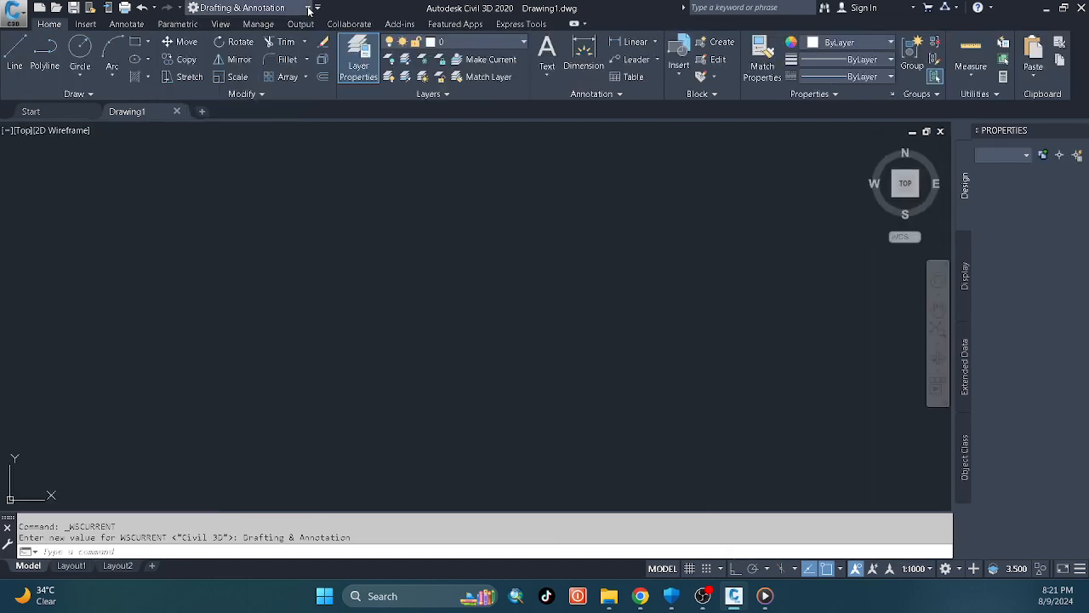
- Restore the Civil 3D workspace
{"action": "left_click", "coordinate": [308, 9]}
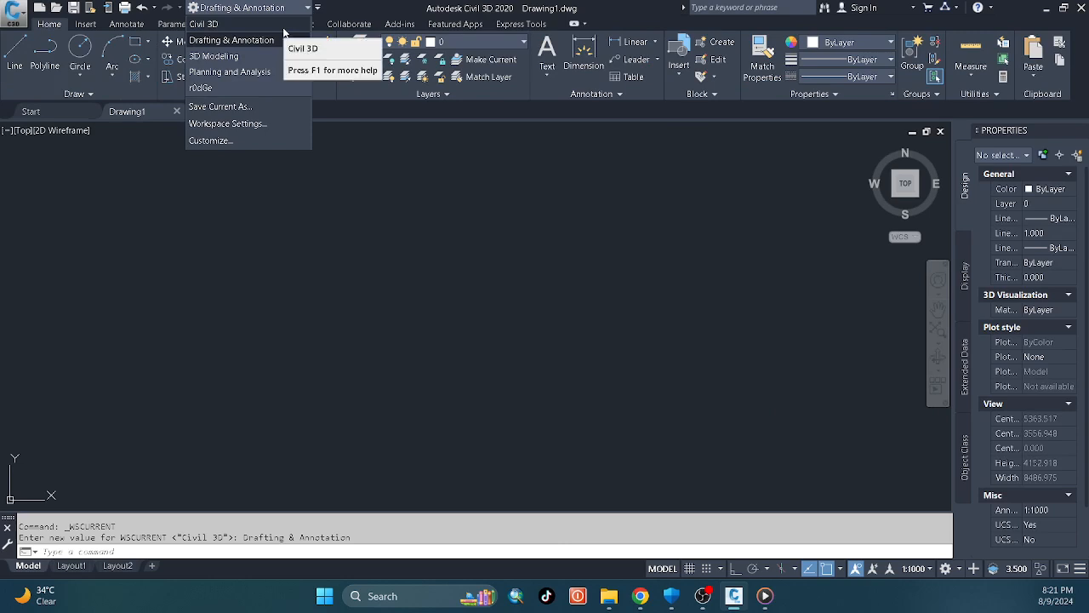
{"action": "left_click", "coordinate": [284, 29]}
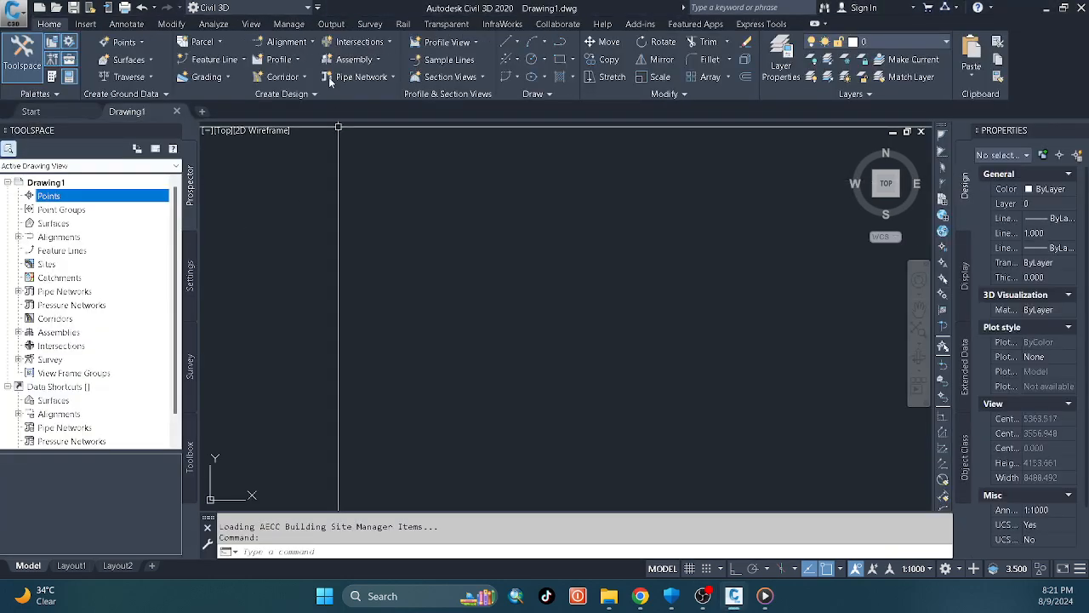
{"action": "left_click", "coordinate": [308, 9]}
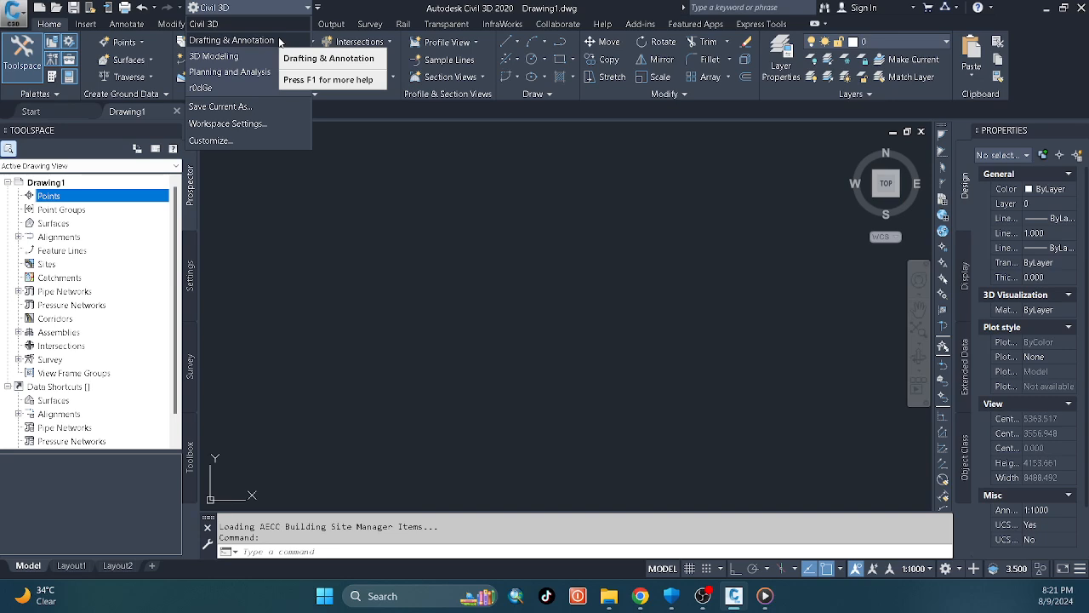
{"action": "left_click", "coordinate": [100, 185]}
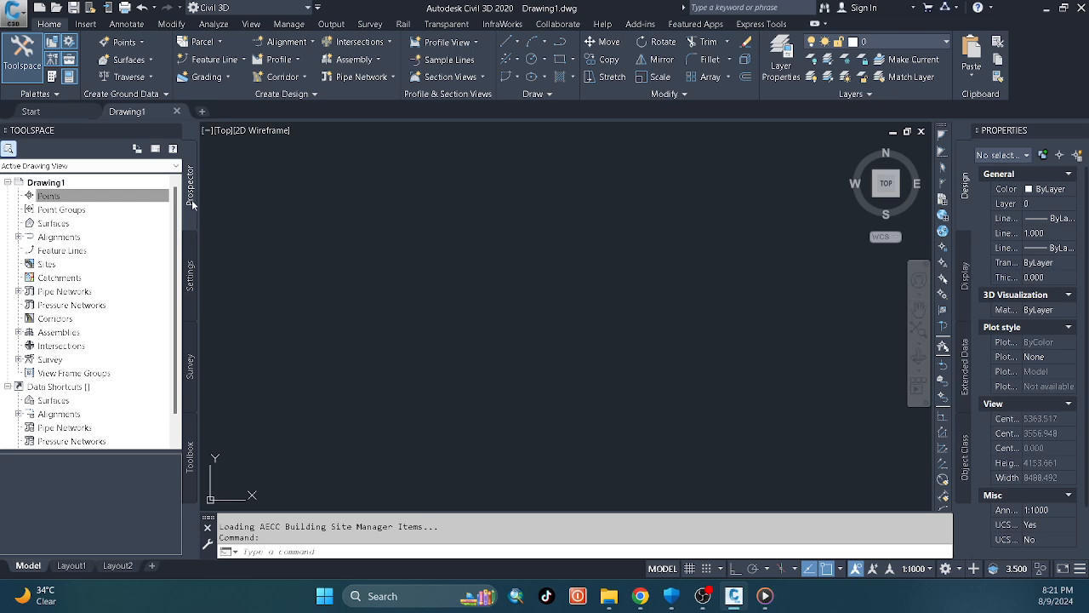
- Look through the Toolspace's Settings, Survey and Toolbox views, and return to the Points collection in Prospector
{"action": "left_click", "coordinate": [191, 275]}
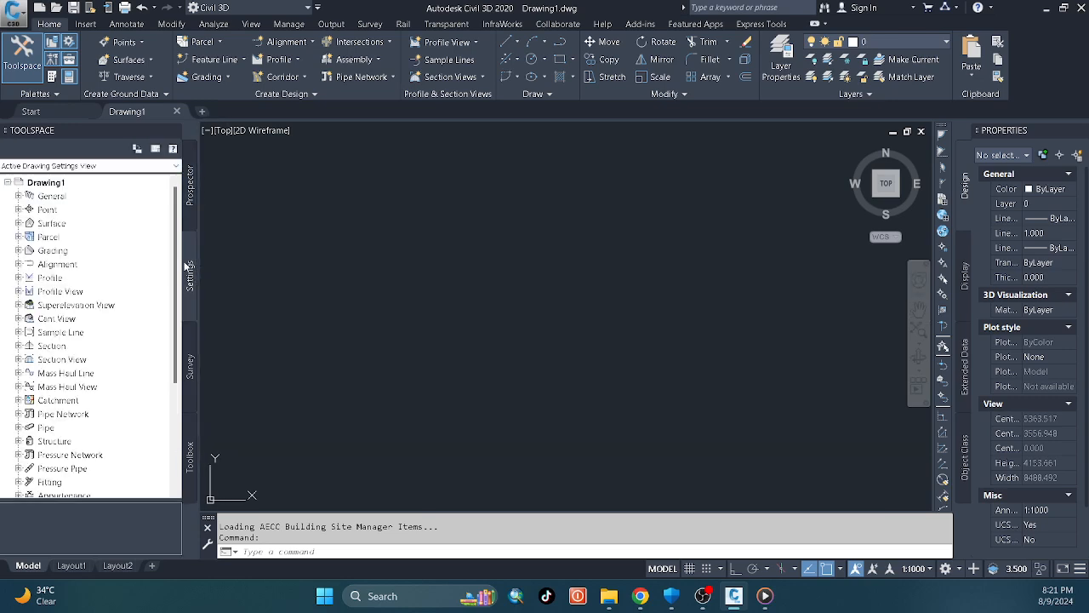
{"action": "left_click", "coordinate": [188, 371]}
{"action": "left_click", "coordinate": [190, 457]}
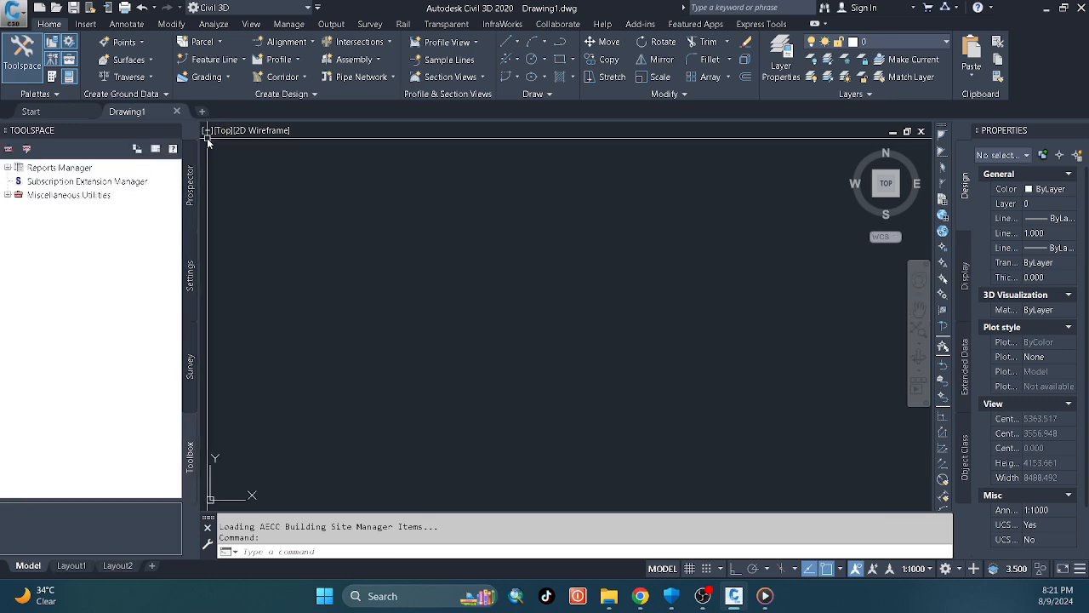
{"action": "left_click", "coordinate": [192, 176]}
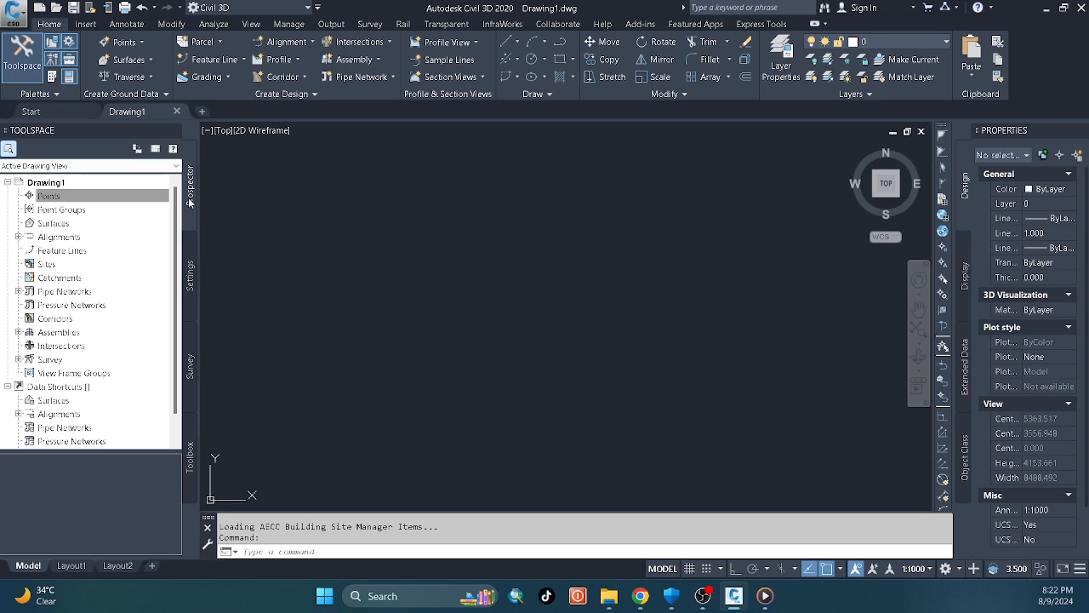
{"action": "left_click", "coordinate": [106, 198]}
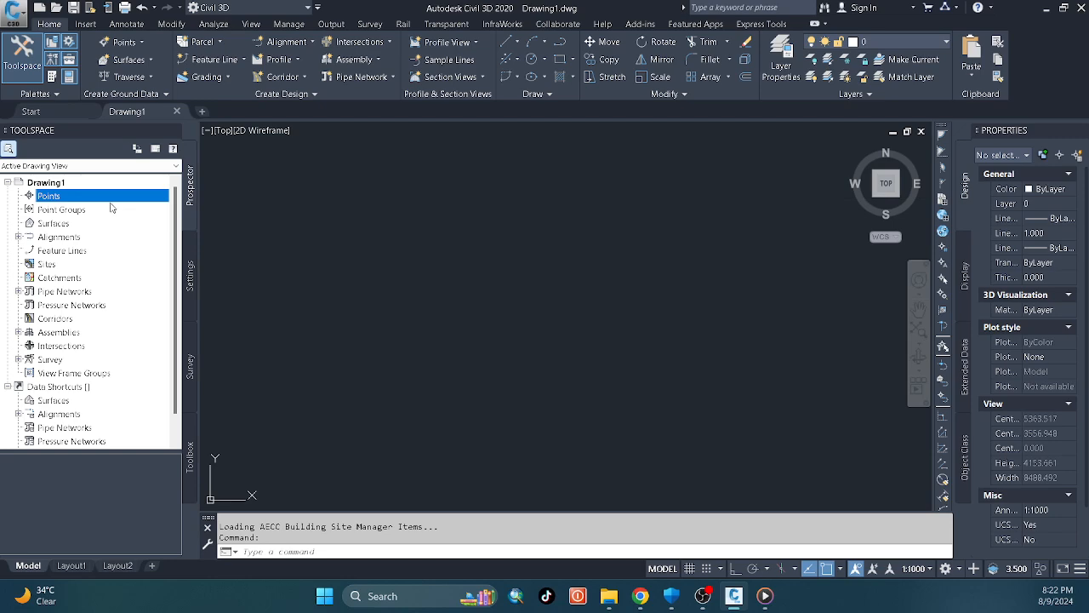
- Expand the drawing's Surface settings and examine the Surface Styles collection
{"action": "left_click", "coordinate": [192, 272]}
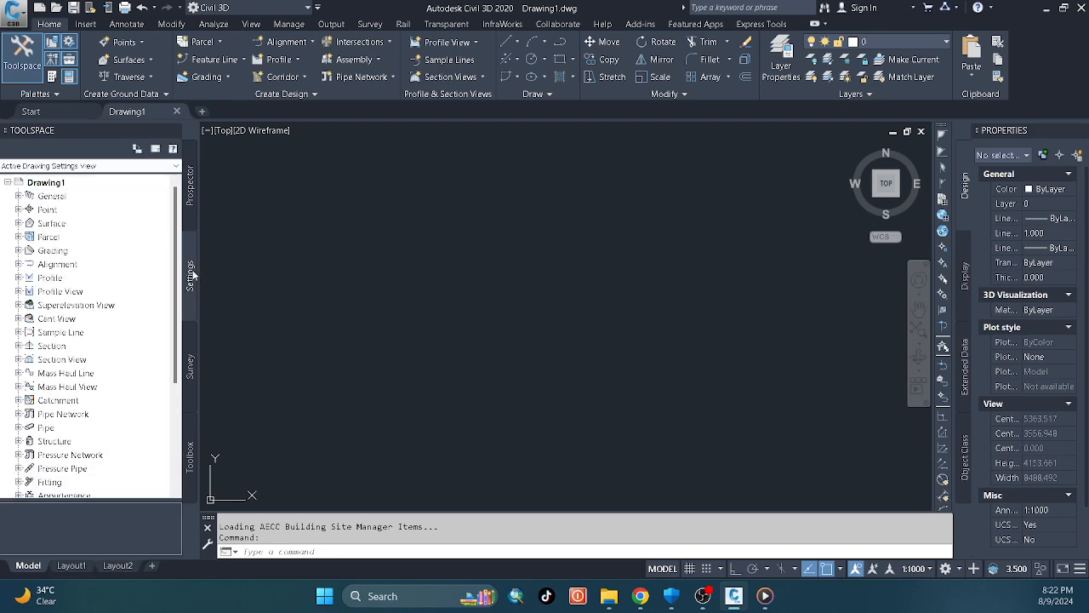
{"action": "left_click", "coordinate": [19, 223]}
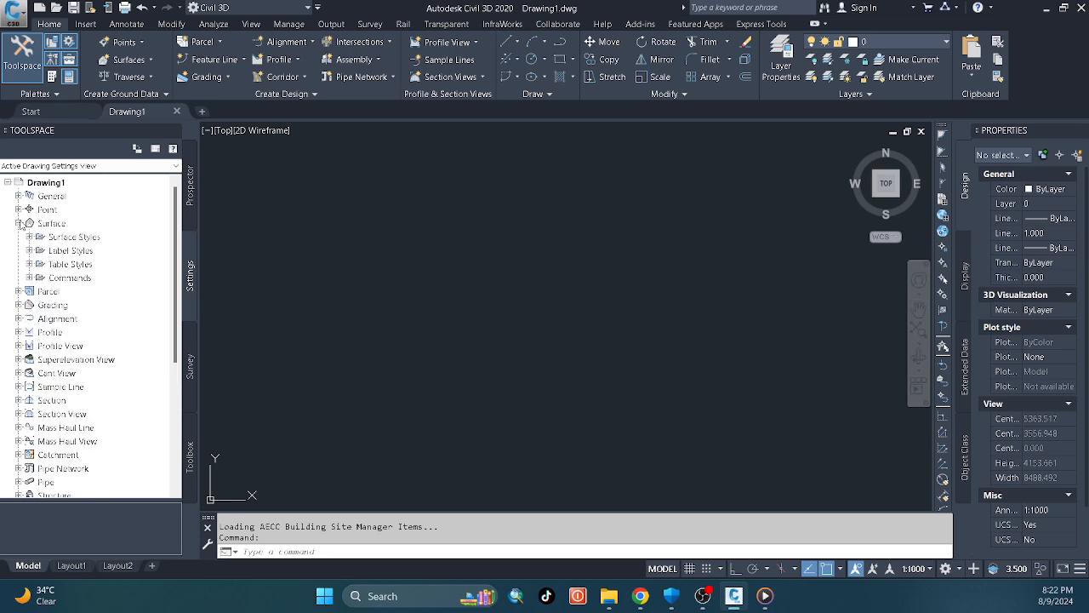
{"action": "left_click", "coordinate": [76, 240]}
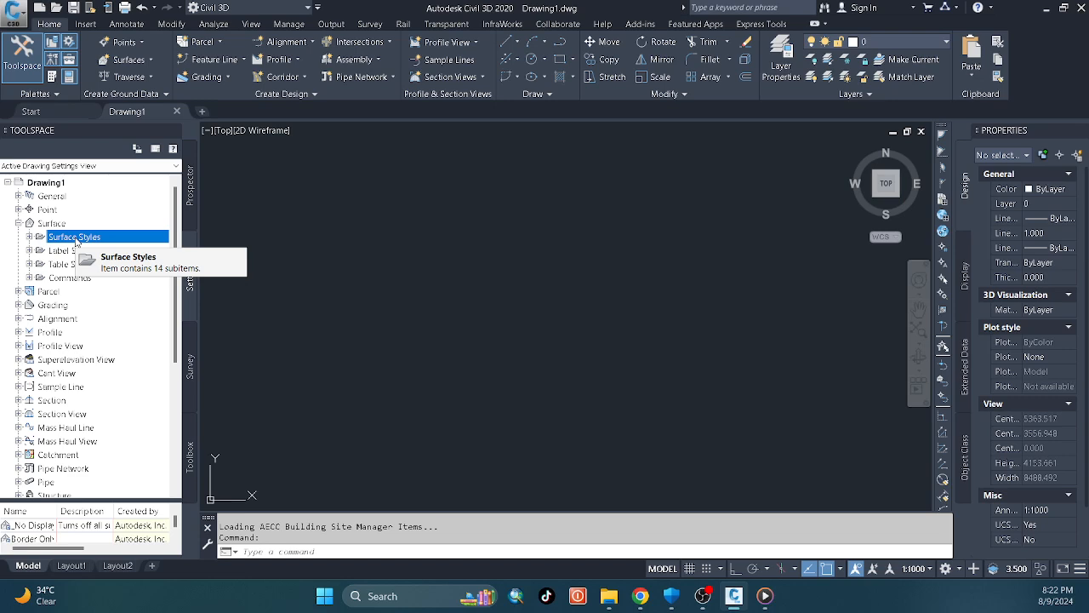
- Examine the Toolspace's survey databases and the Toolbox's report and utility entries, and return to Prospector
{"action": "left_click", "coordinate": [191, 361]}
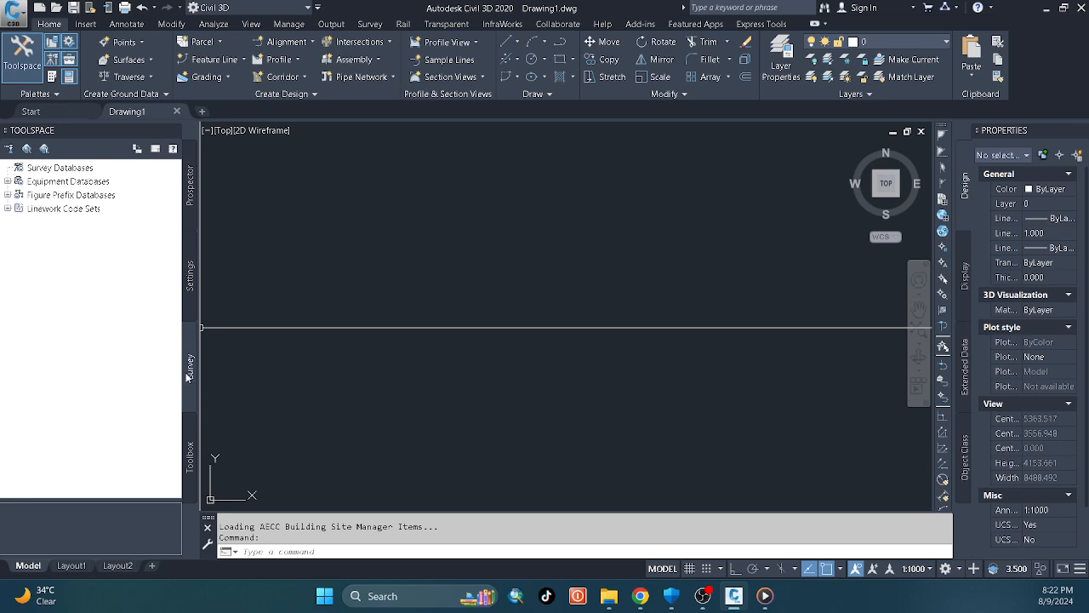
{"action": "left_click", "coordinate": [192, 473]}
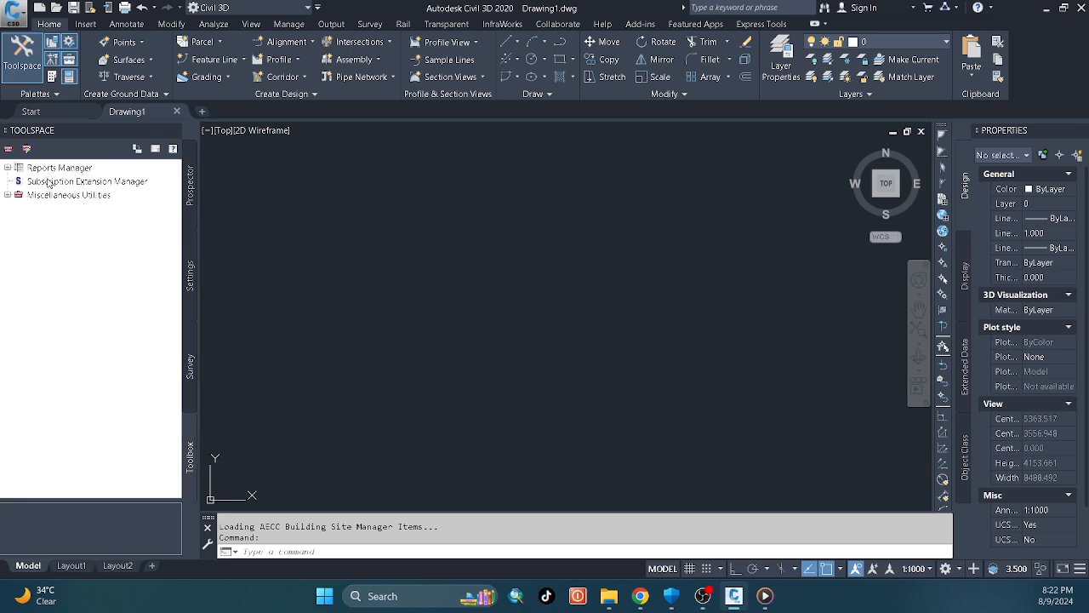
{"action": "left_click", "coordinate": [190, 197]}
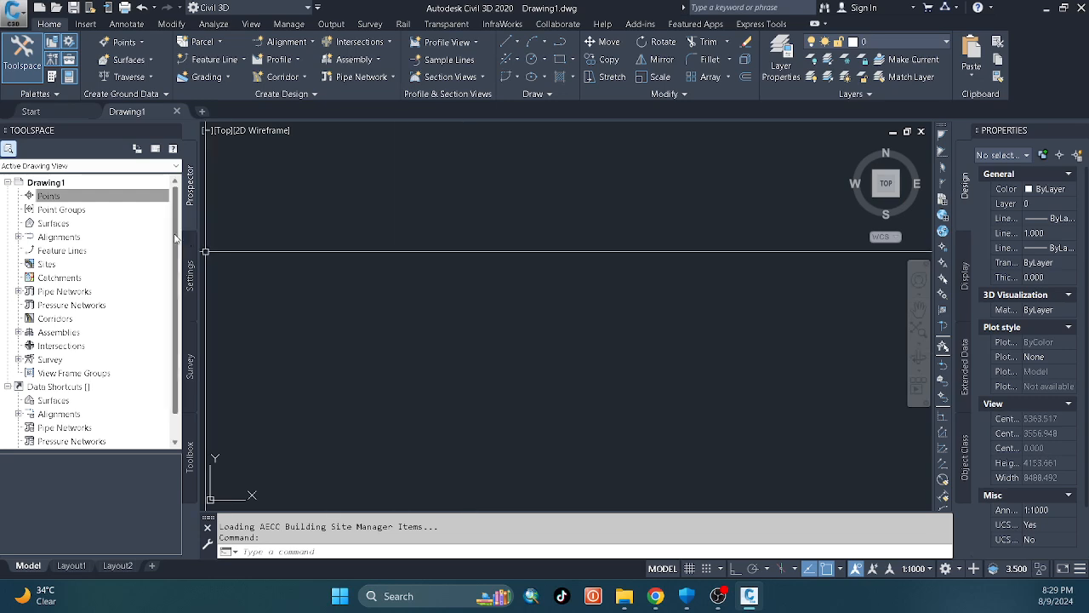
- Open the Drawing Settings of Drawing1 for editing from the Toolspace's Settings view
{"action": "left_click", "coordinate": [193, 271]}
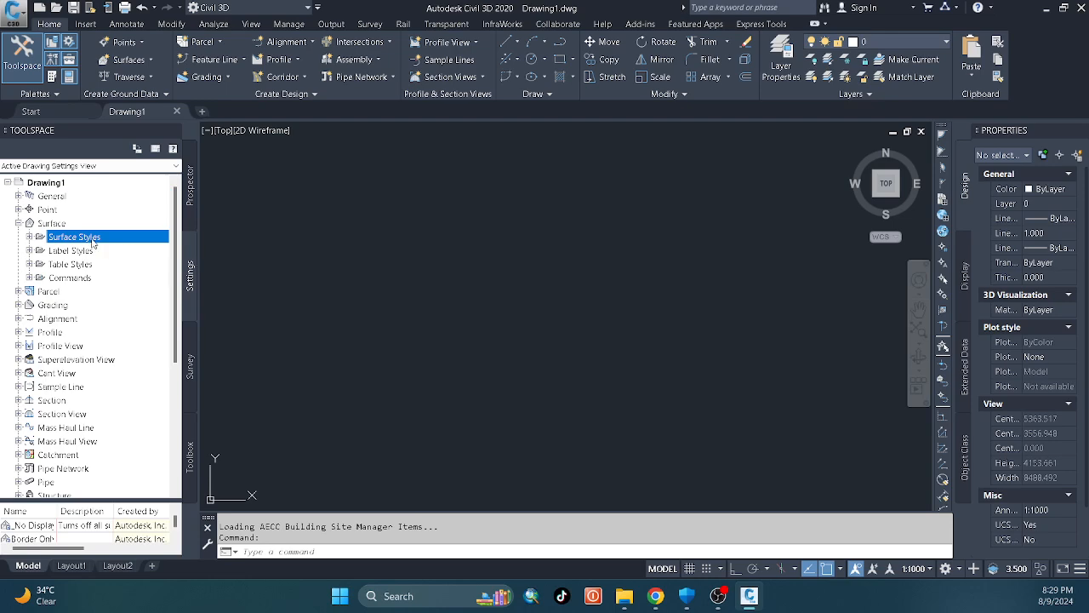
{"action": "left_click", "coordinate": [78, 185]}
{"action": "right_click", "coordinate": [76, 185]}
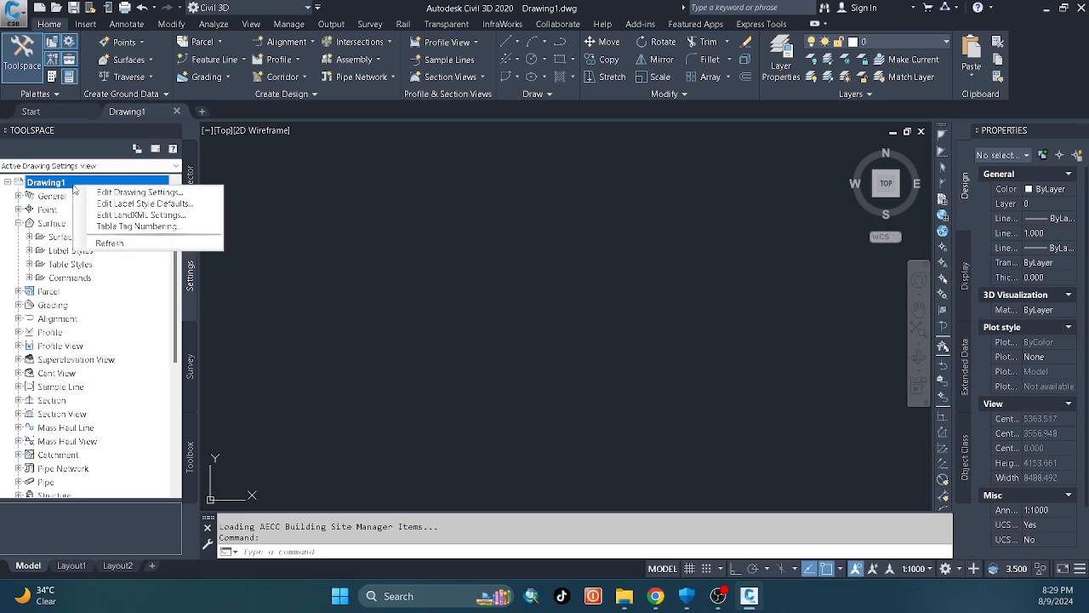
{"action": "left_click", "coordinate": [189, 282]}
{"action": "left_click", "coordinate": [119, 183]}
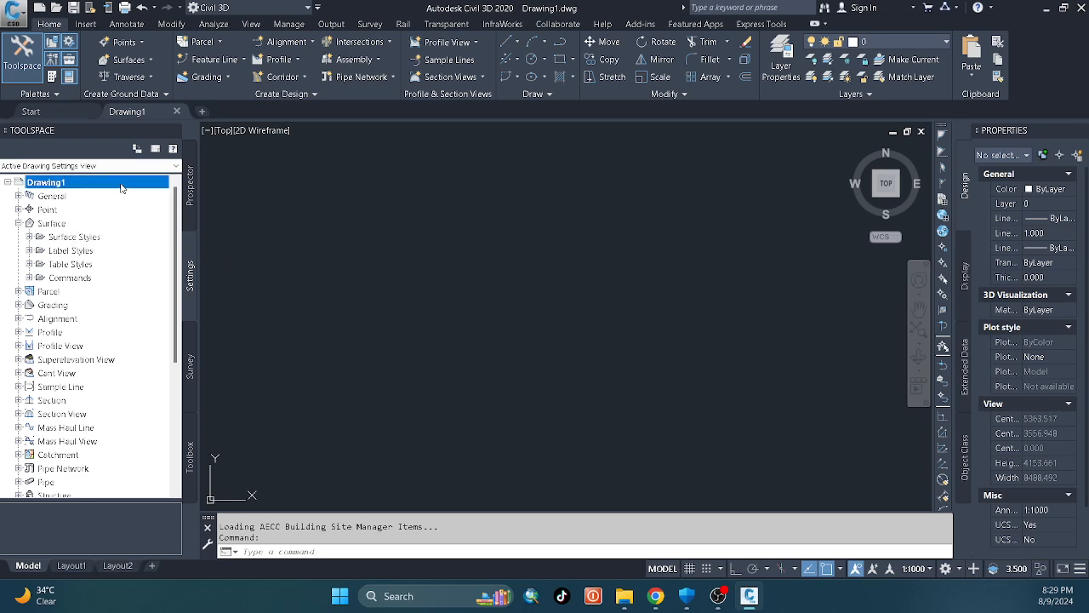
{"action": "right_click", "coordinate": [114, 180]}
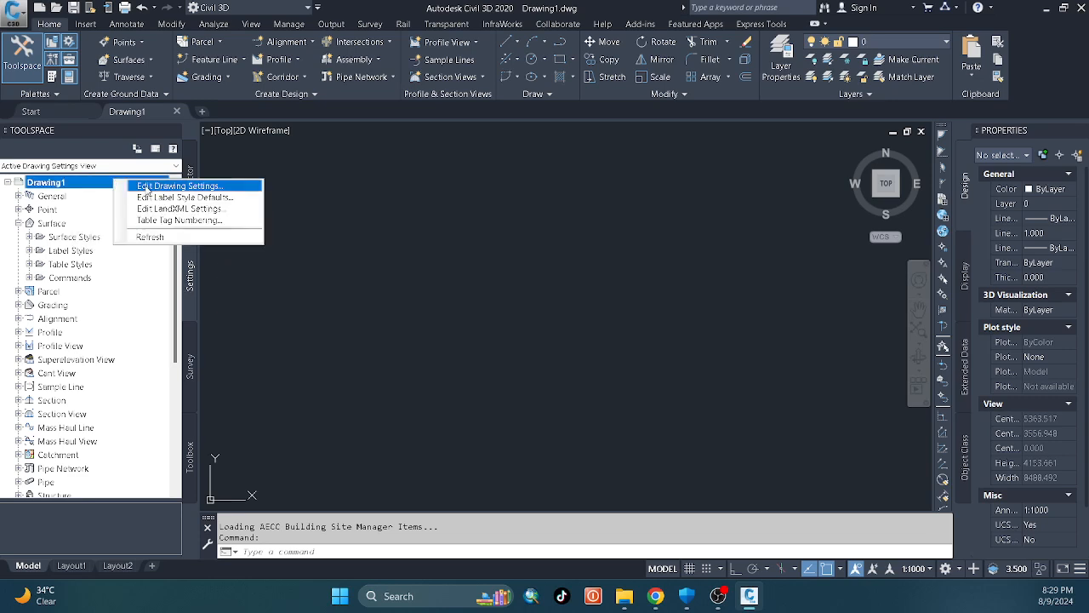
{"action": "left_click", "coordinate": [148, 187]}
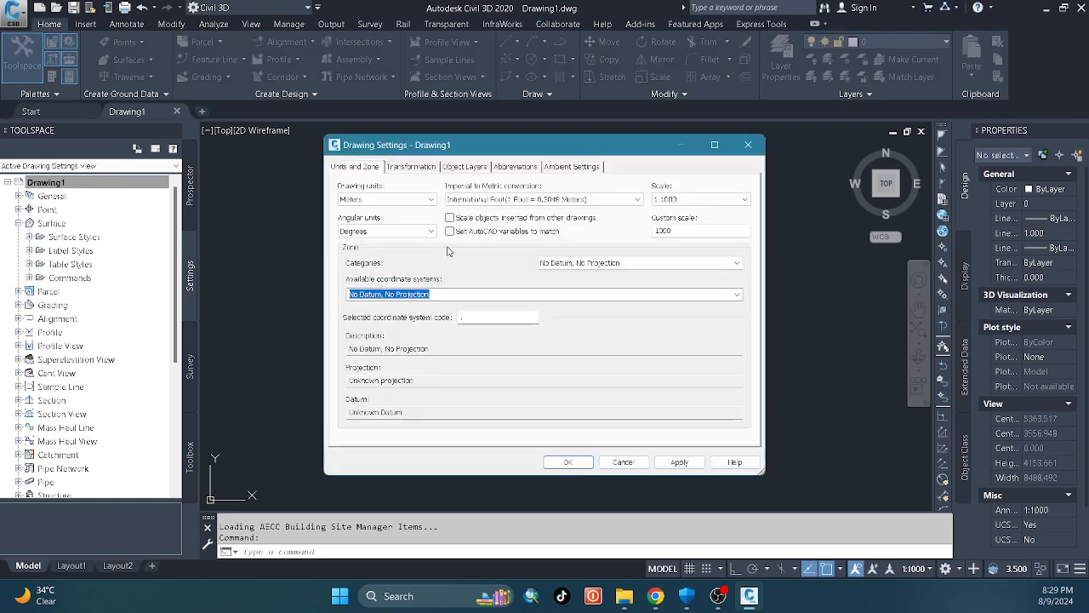
- Choose International Foot (1 Foot = 0.3048 Meters) as the Imperial to Metric conversion and accept the drawing settings
{"action": "left_click", "coordinate": [586, 201]}
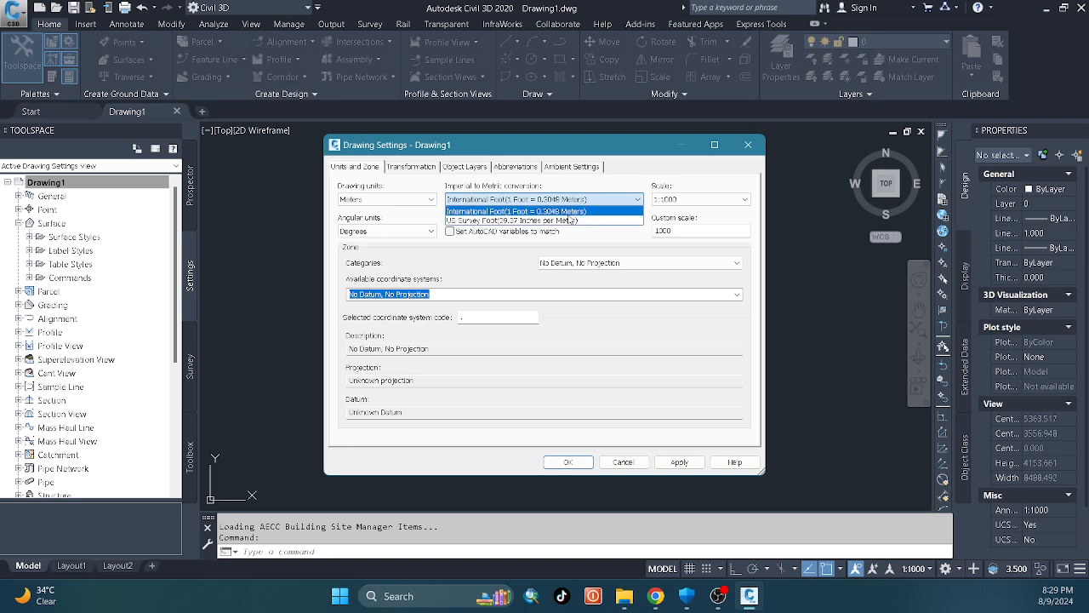
{"action": "left_click", "coordinate": [586, 211]}
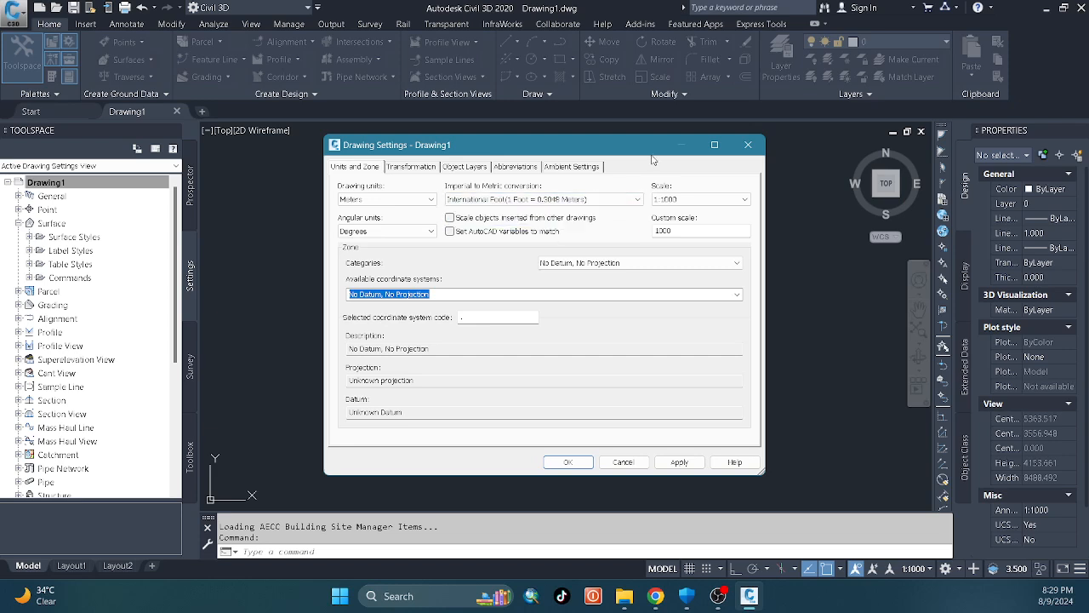
{"action": "left_click", "coordinate": [605, 201]}
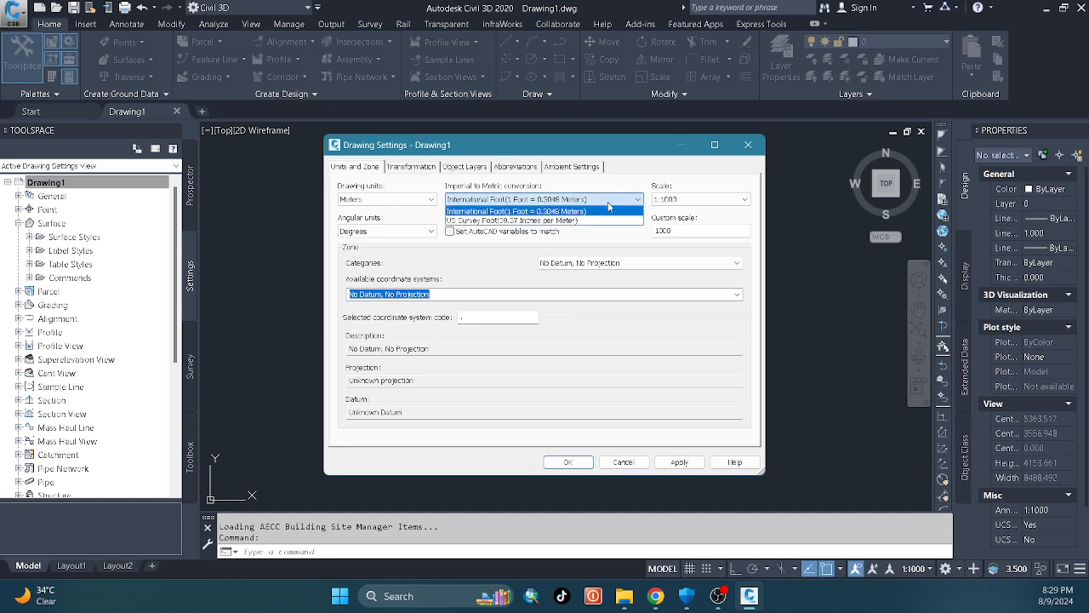
{"action": "left_click", "coordinate": [606, 212]}
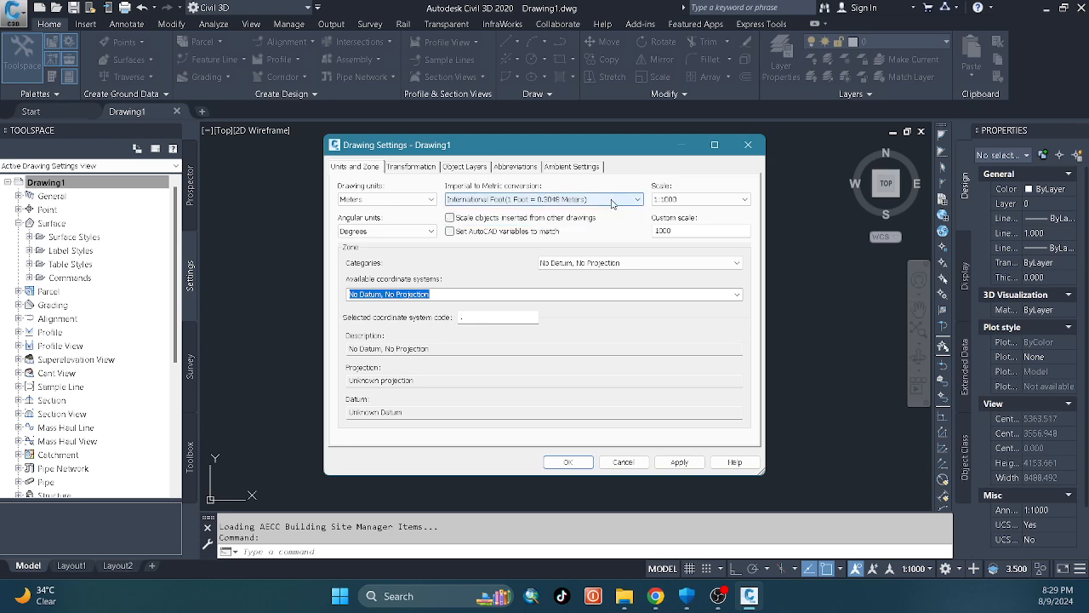
{"action": "left_click", "coordinate": [611, 203]}
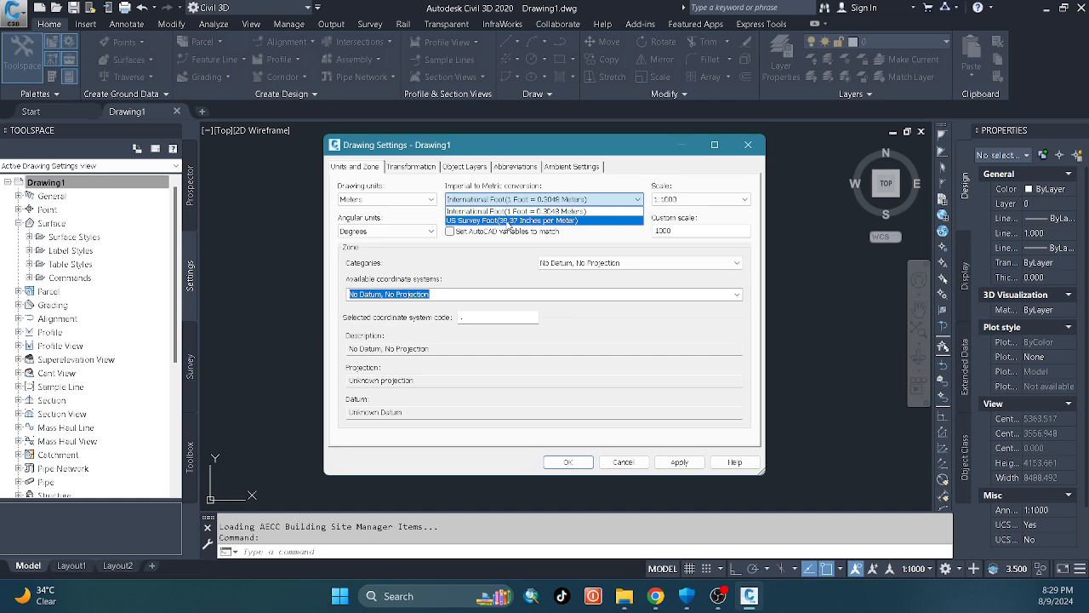
{"action": "left_click", "coordinate": [563, 201]}
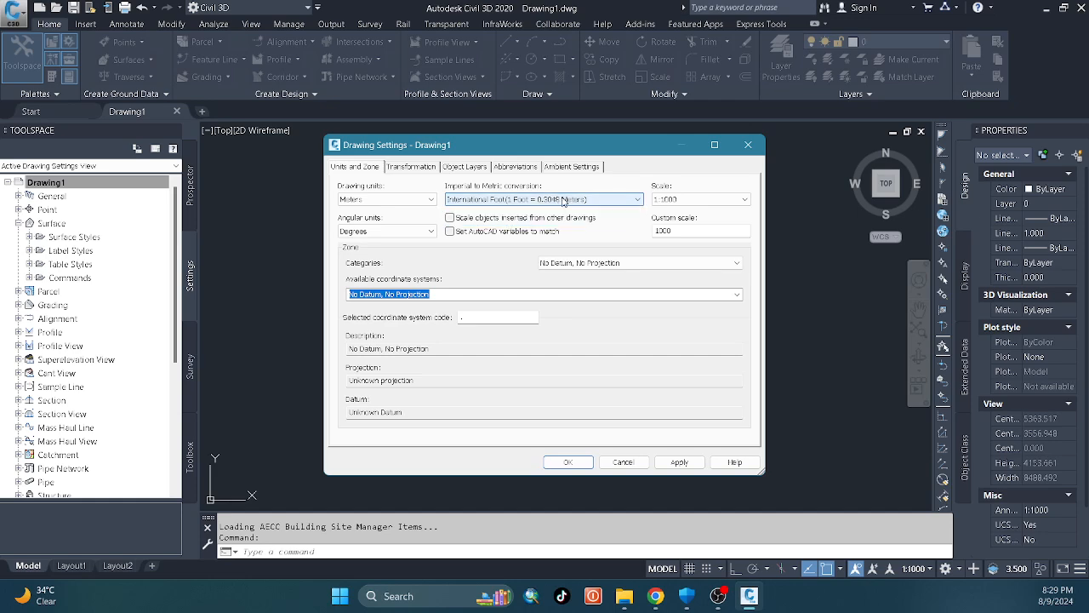
{"action": "left_click", "coordinate": [562, 201]}
{"action": "left_click", "coordinate": [549, 217]}
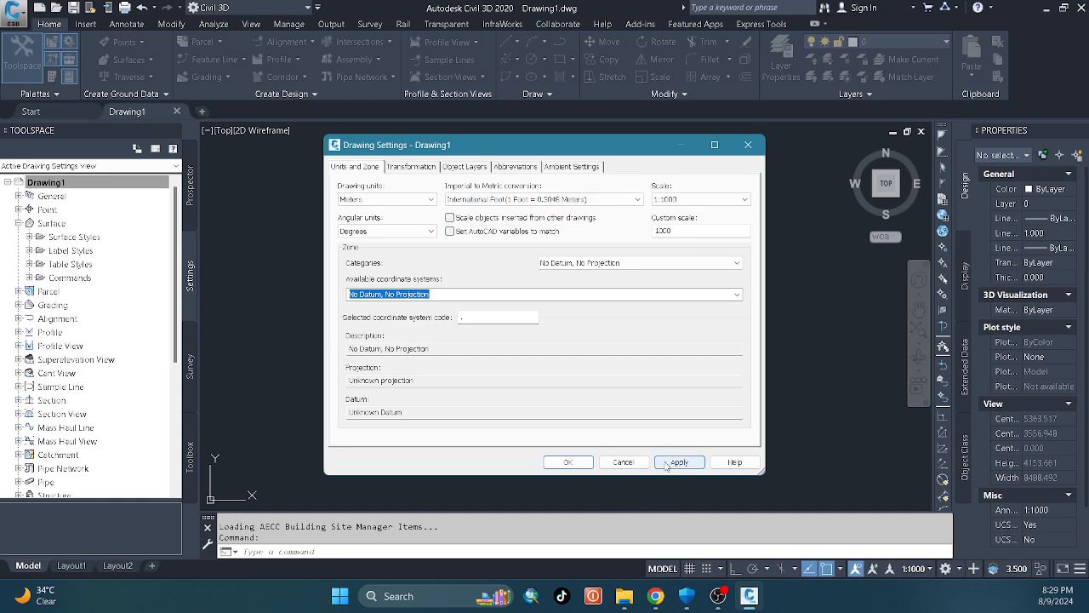
{"action": "left_click", "coordinate": [585, 462]}
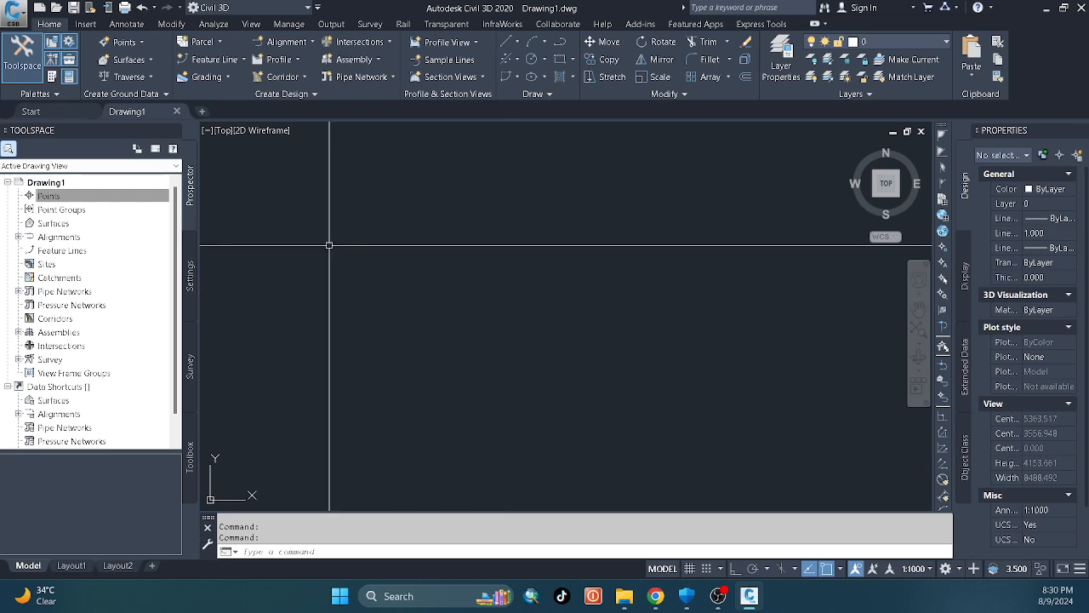
{"action": "left_click", "coordinate": [136, 196]}
{"action": "right_click", "coordinate": [137, 199]}
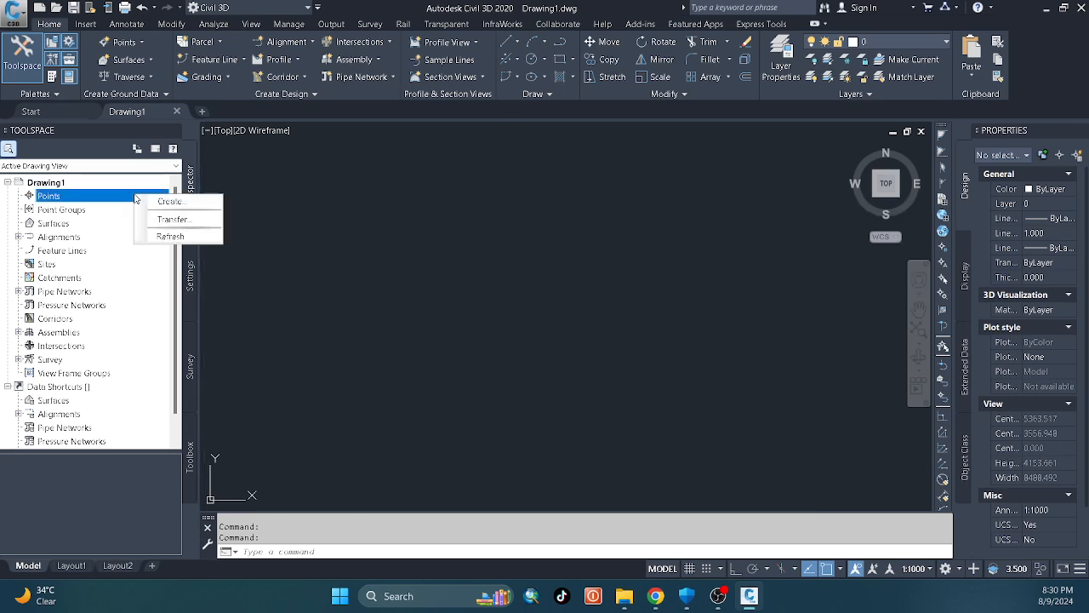
{"action": "left_click", "coordinate": [193, 177]}
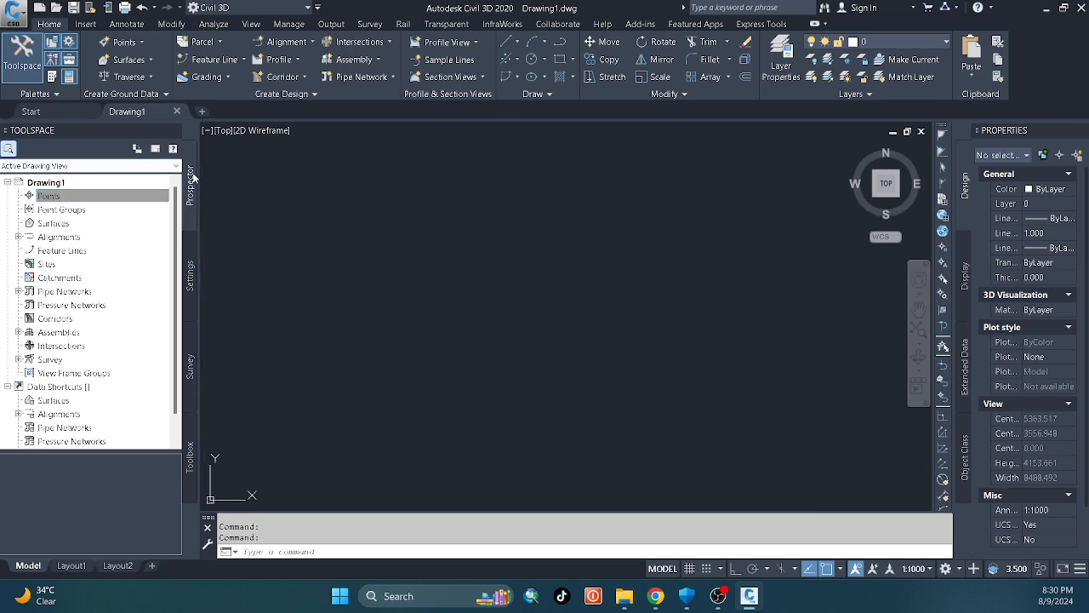
- Open the Create Points tools for the Points collection of Drawing1
{"action": "left_click", "coordinate": [133, 196]}
{"action": "right_click", "coordinate": [130, 197]}
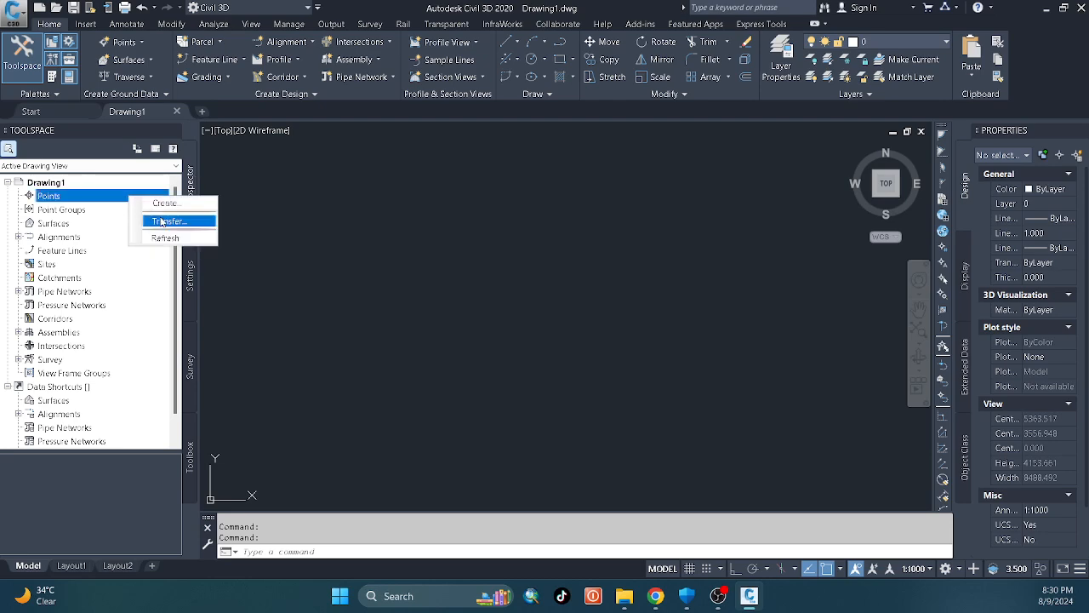
{"action": "left_click", "coordinate": [165, 204]}
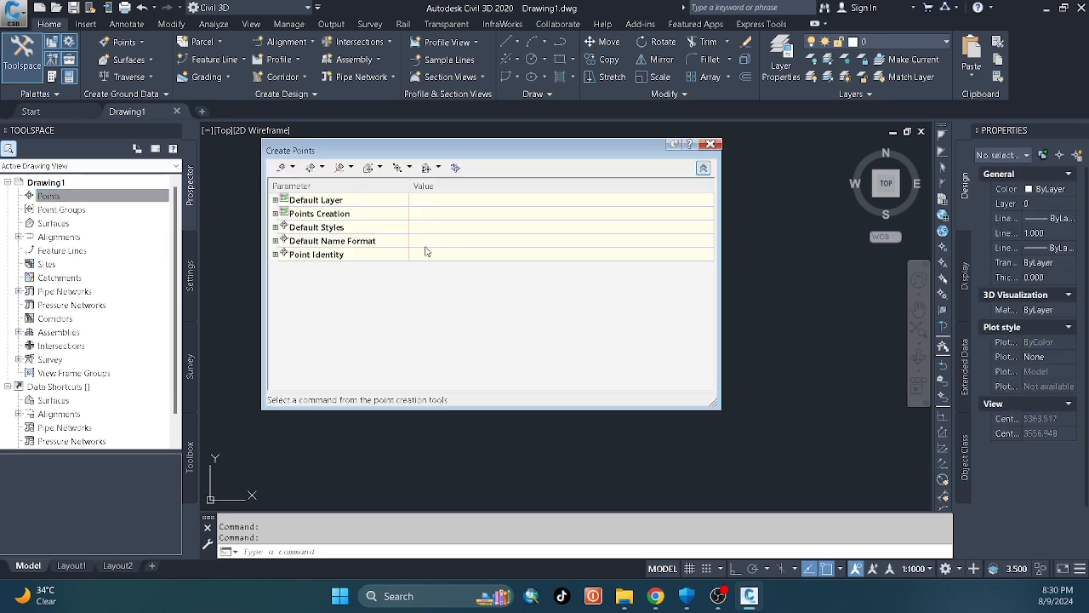
{"action": "left_click", "coordinate": [454, 168]}
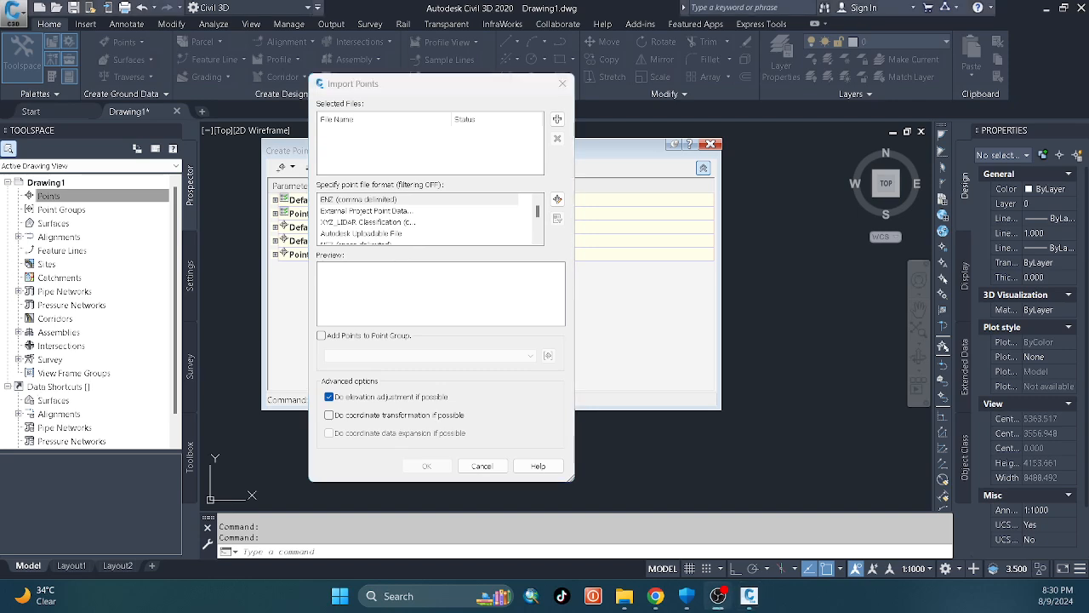
{"action": "left_click", "coordinate": [555, 121]}
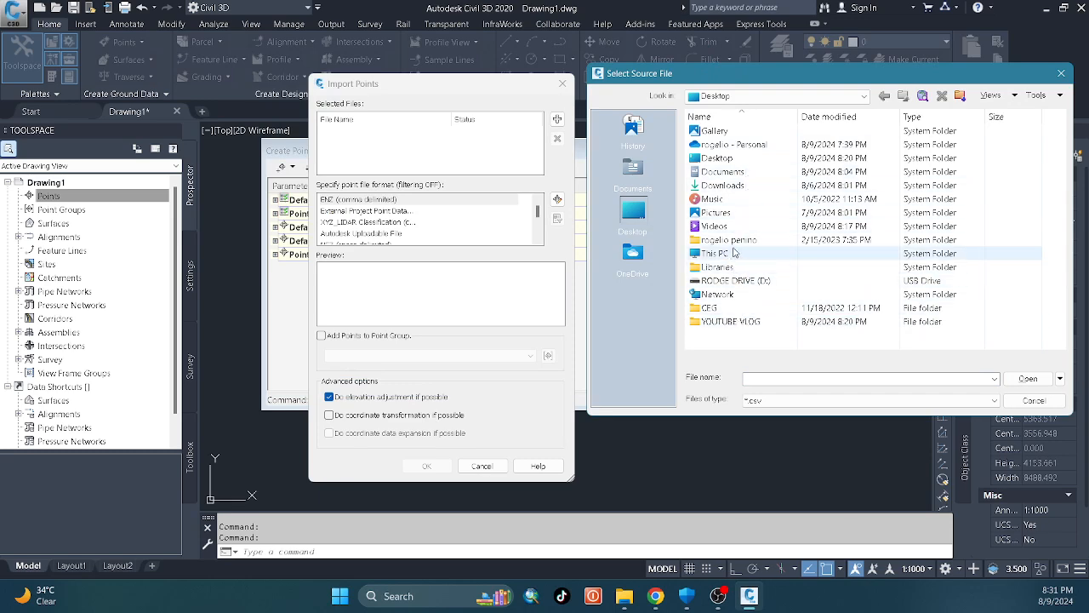
{"action": "double_click", "coordinate": [730, 321]}
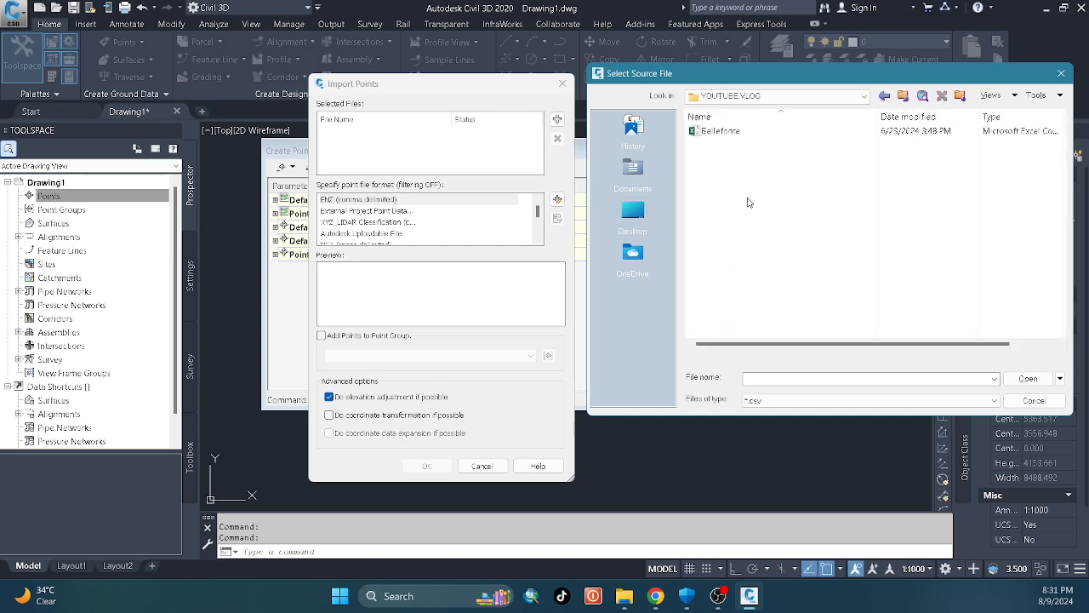
{"action": "left_click", "coordinate": [731, 132]}
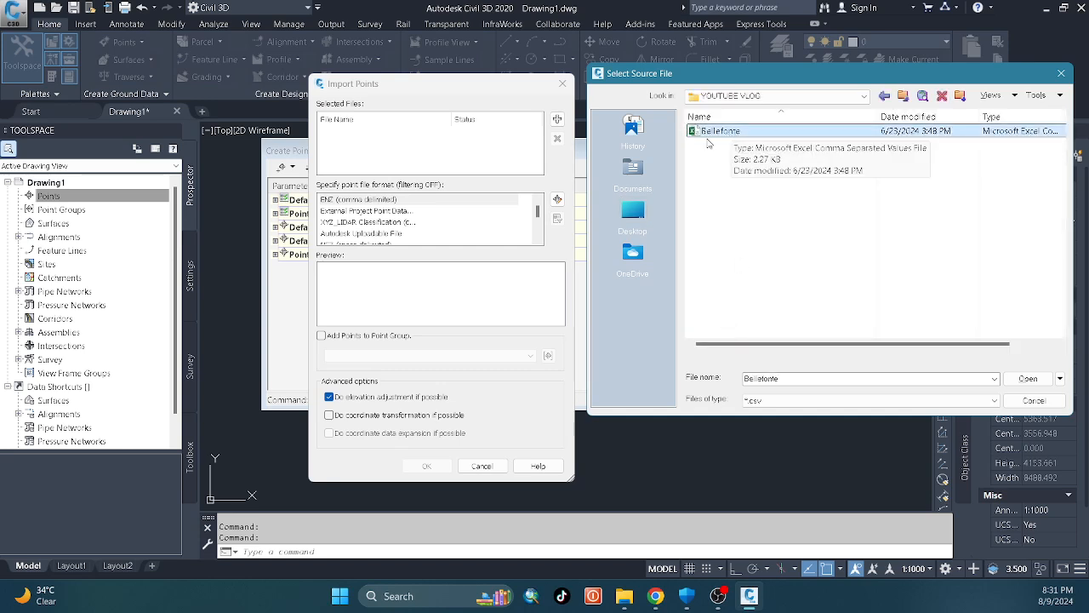
{"action": "left_click", "coordinate": [718, 596]}
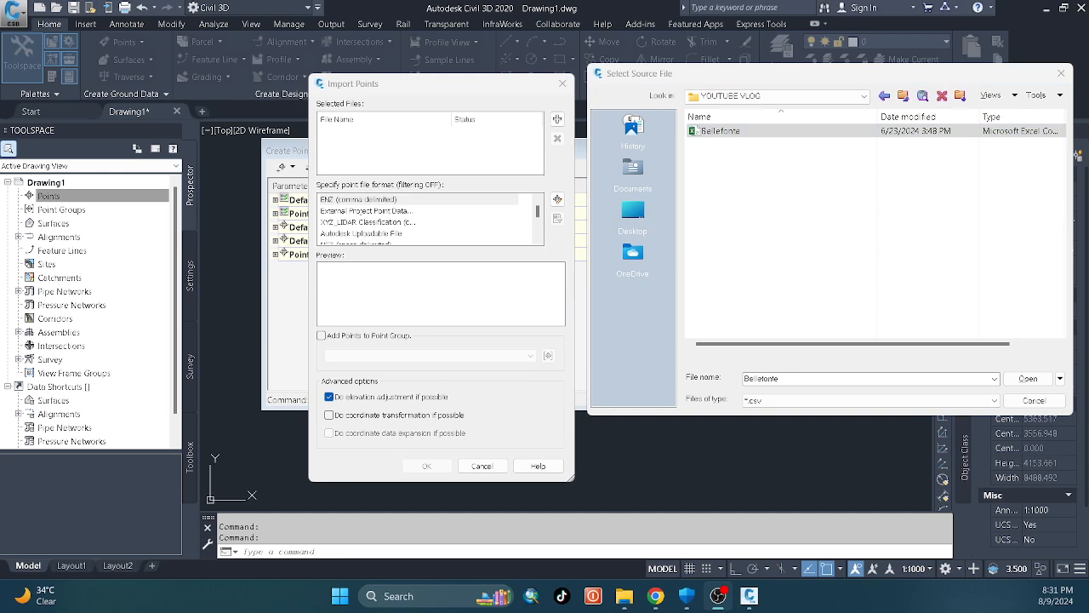
{"action": "left_click", "coordinate": [537, 211]}
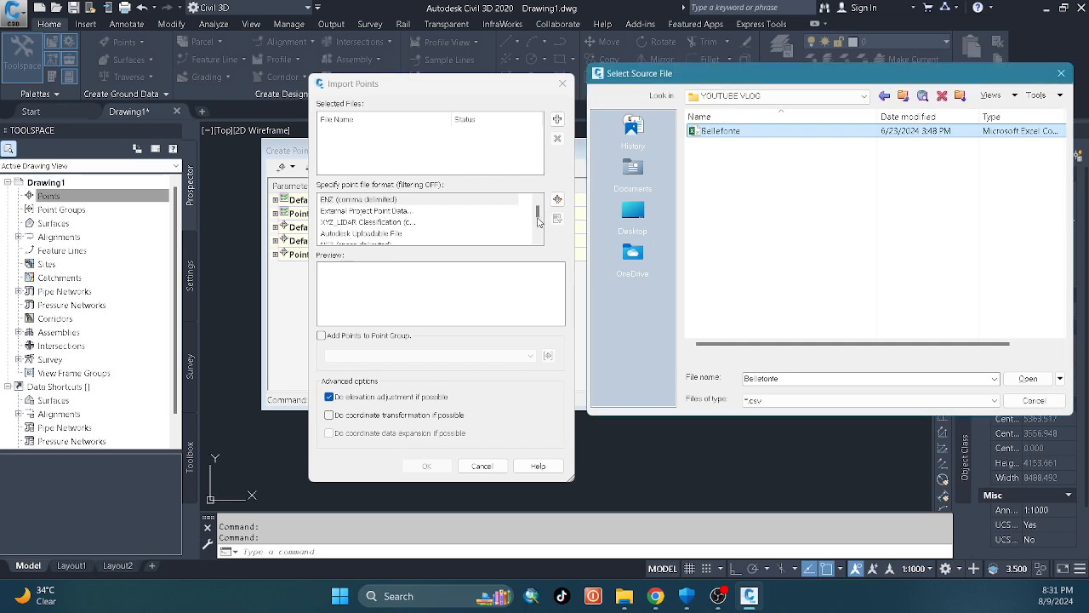
{"action": "left_click", "coordinate": [1061, 73]}
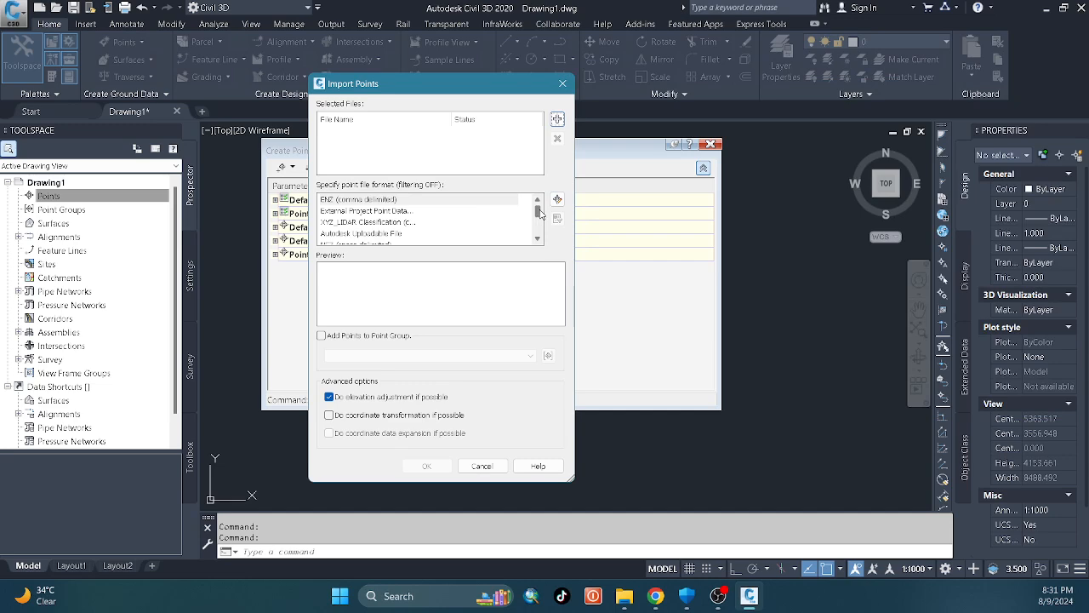
- Examine the point file formats available for importing points, and close the import dialog without importing
{"action": "scroll", "coordinate": [539, 213], "scroll_direction": "down", "scroll_amount": 4}
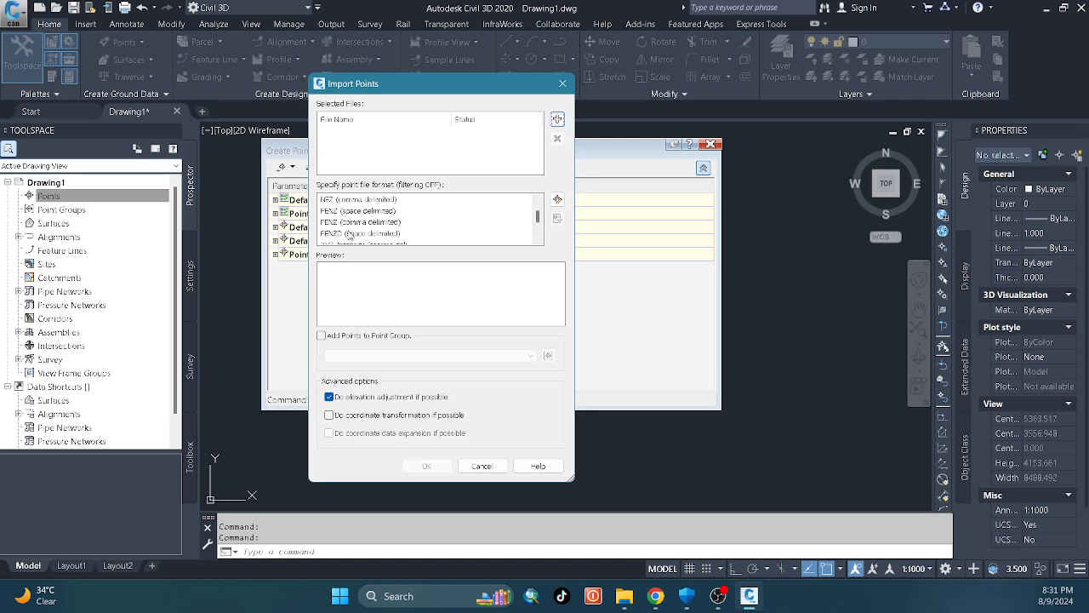
{"action": "scroll", "coordinate": [385, 239], "scroll_direction": "down", "scroll_amount": 1}
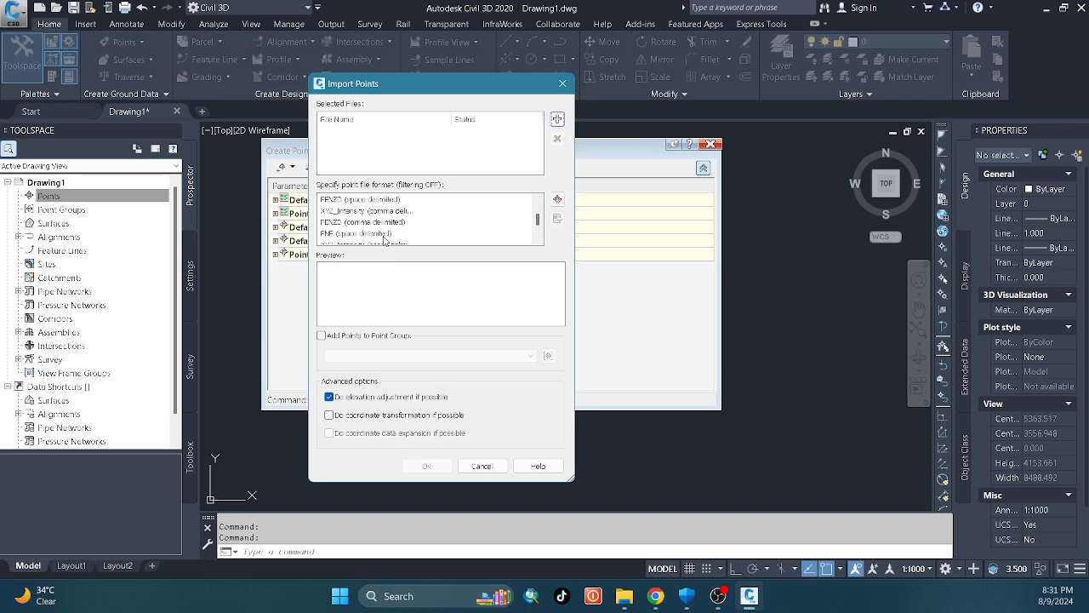
{"action": "scroll", "coordinate": [409, 237], "scroll_direction": "up", "scroll_amount": 2}
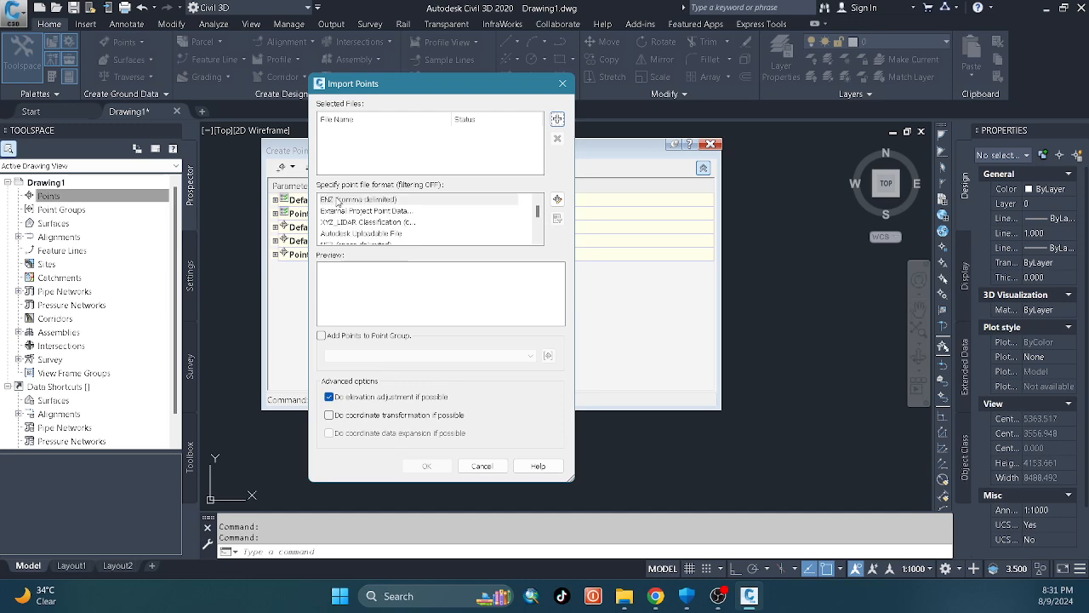
{"action": "scroll", "coordinate": [359, 217], "scroll_direction": "down", "scroll_amount": 1}
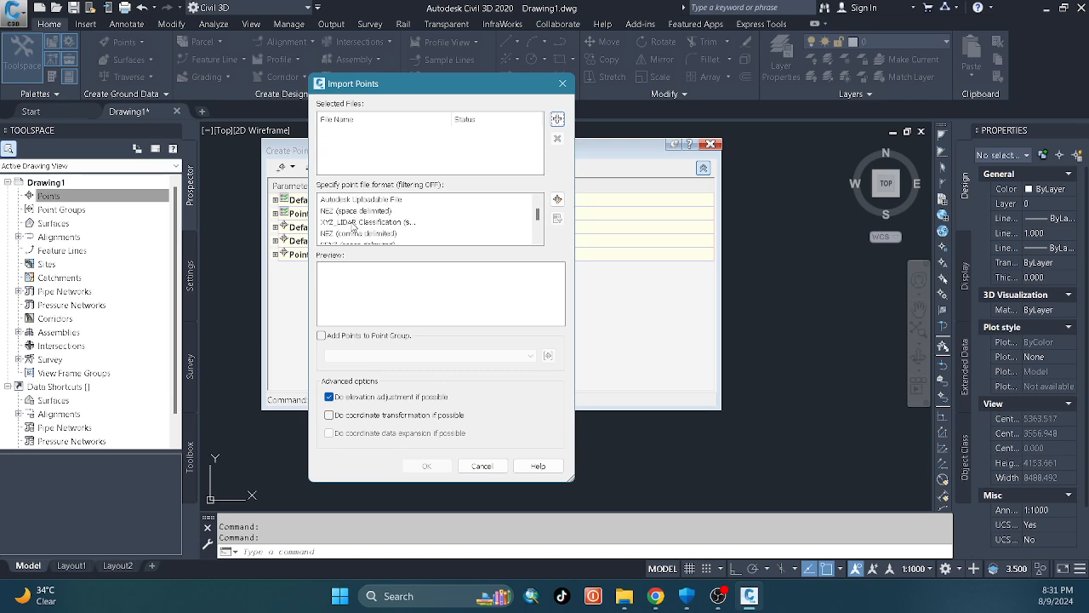
{"action": "scroll", "coordinate": [365, 232], "scroll_direction": "down", "scroll_amount": 2}
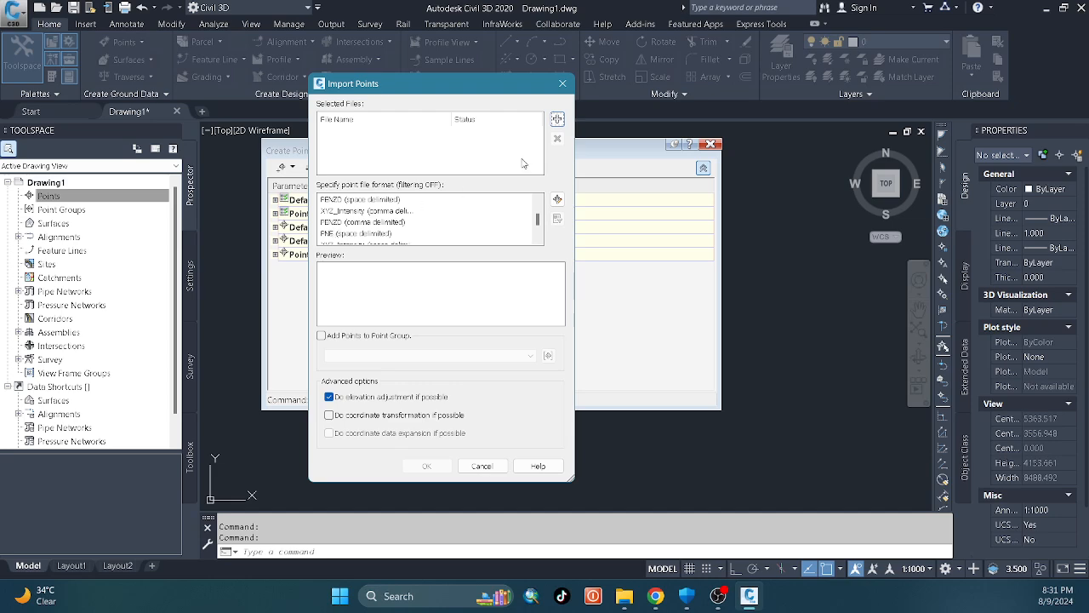
{"action": "left_click", "coordinate": [562, 82]}
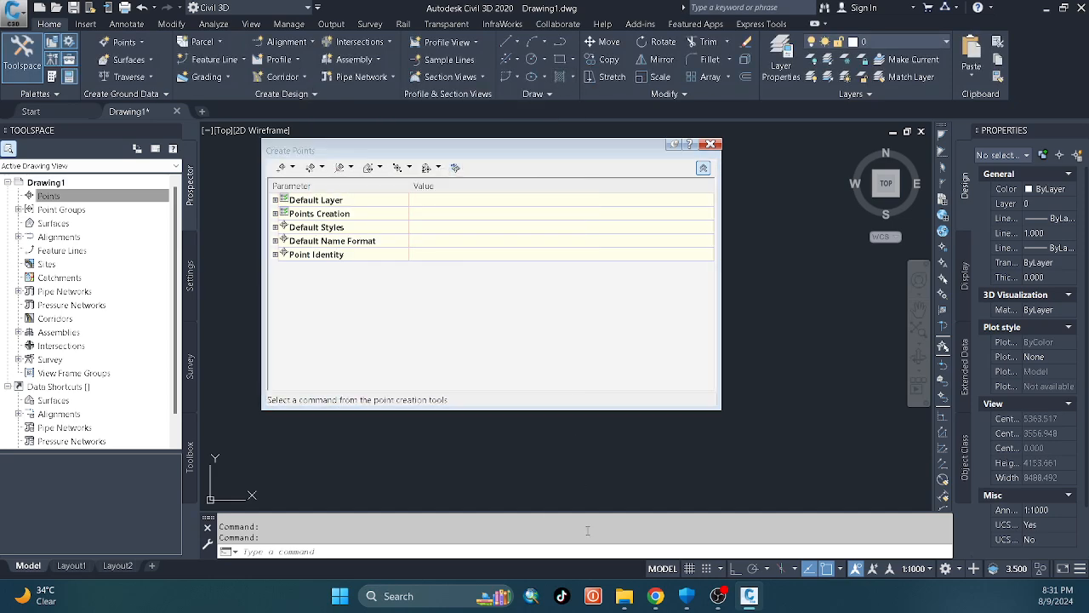
- Open the Bellefonte CSV file from the YOUTUBE VLOG folder in Excel, dismiss the activation wizard and maximize the workbook window
{"action": "mouse_move", "coordinate": [626, 603]}
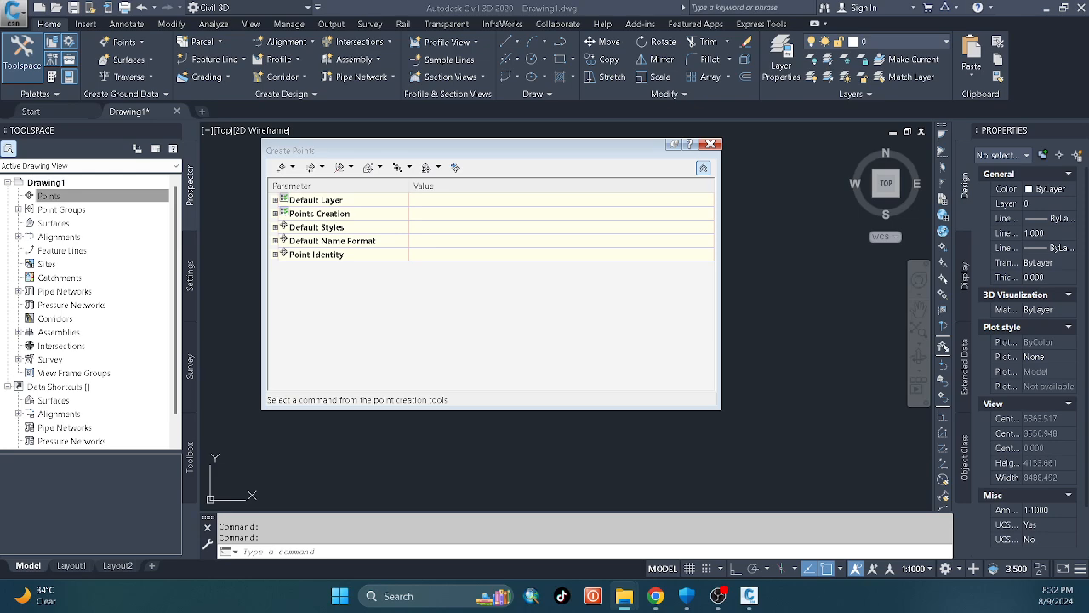
{"action": "left_click_drag", "start_coordinate": [1088, 75], "coordinate": [598, 75]}
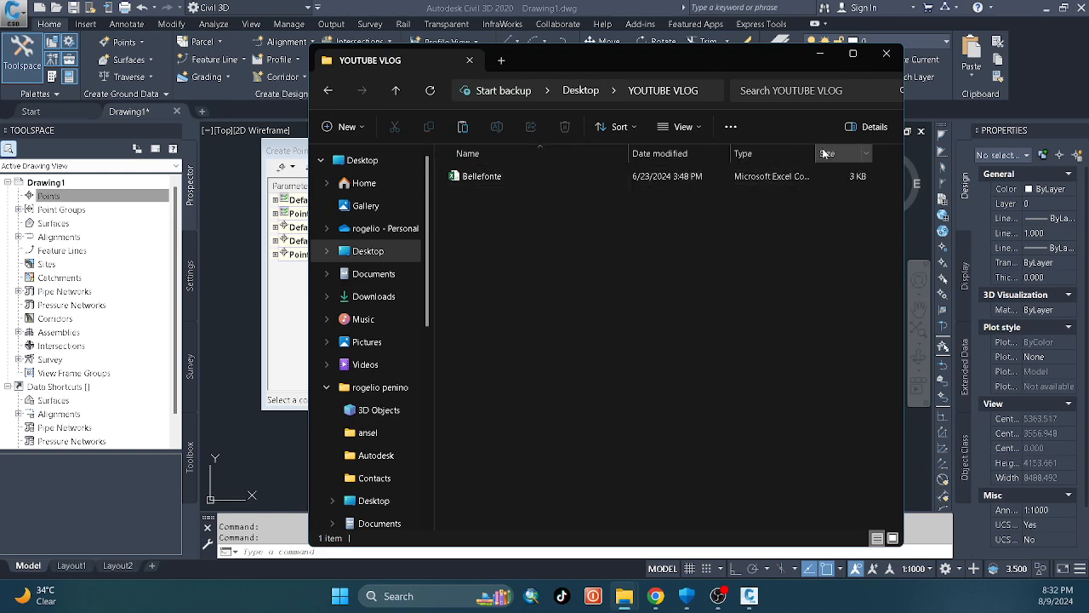
{"action": "left_click_drag", "start_coordinate": [814, 153], "coordinate": [859, 153]}
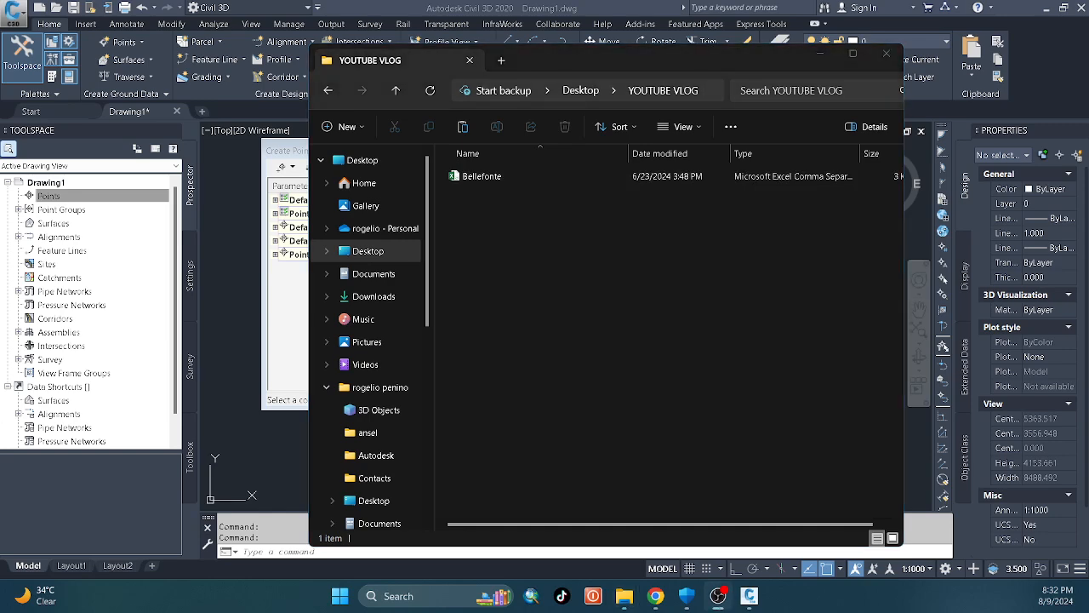
{"action": "left_click_drag", "start_coordinate": [859, 154], "coordinate": [899, 154]}
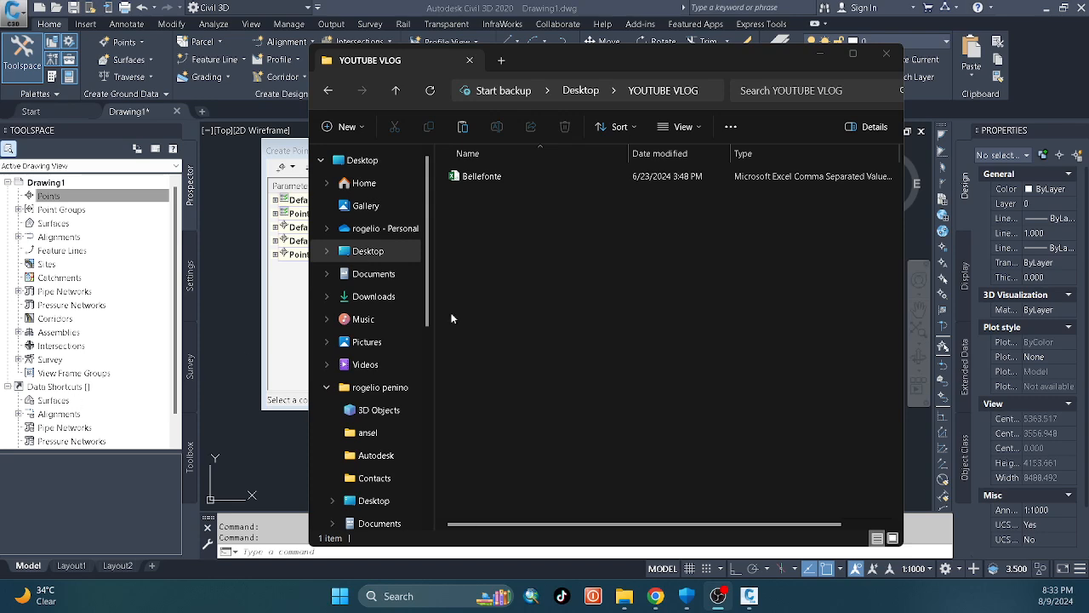
{"action": "double_click", "coordinate": [509, 178]}
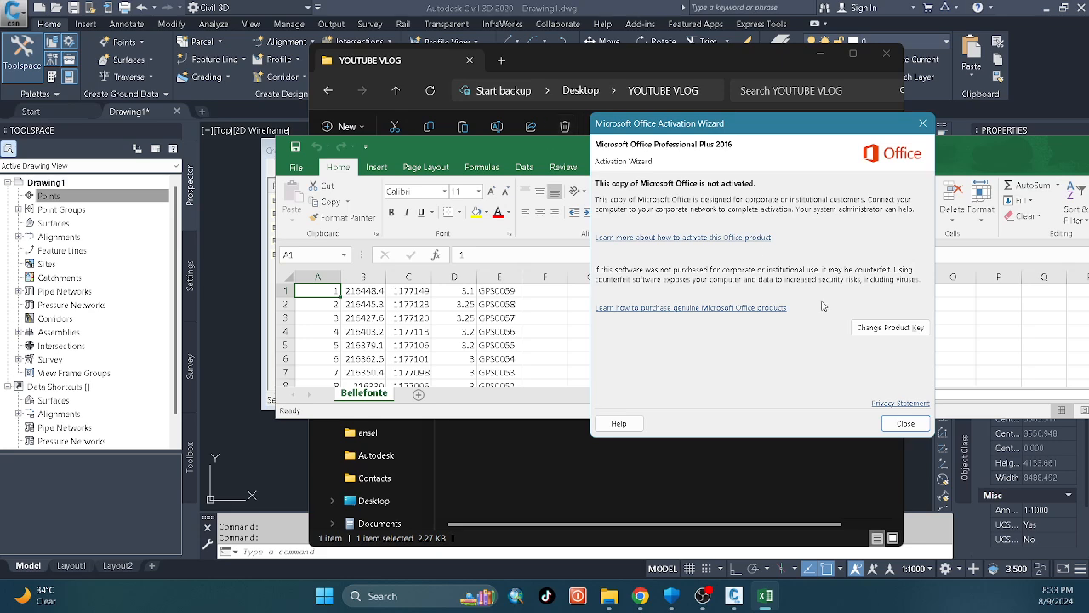
{"action": "left_click", "coordinate": [905, 423]}
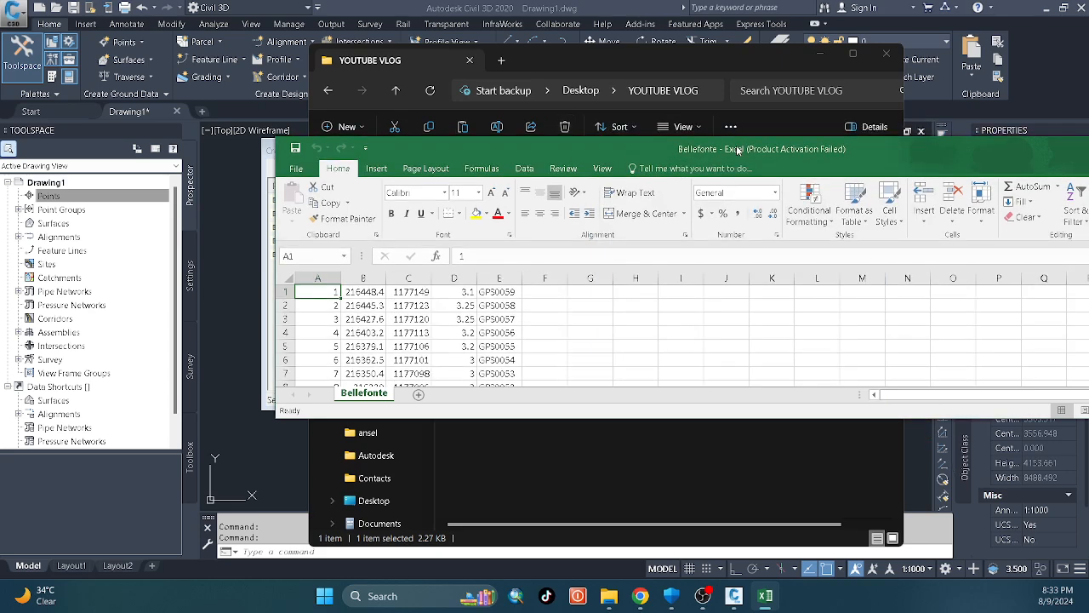
{"action": "double_click", "coordinate": [737, 143]}
{"action": "left_click", "coordinate": [396, 316]}
{"action": "key", "text": "Up"}
{"action": "key", "text": "Up"}
{"action": "key", "text": "Up"}
{"action": "key", "text": "Up"}
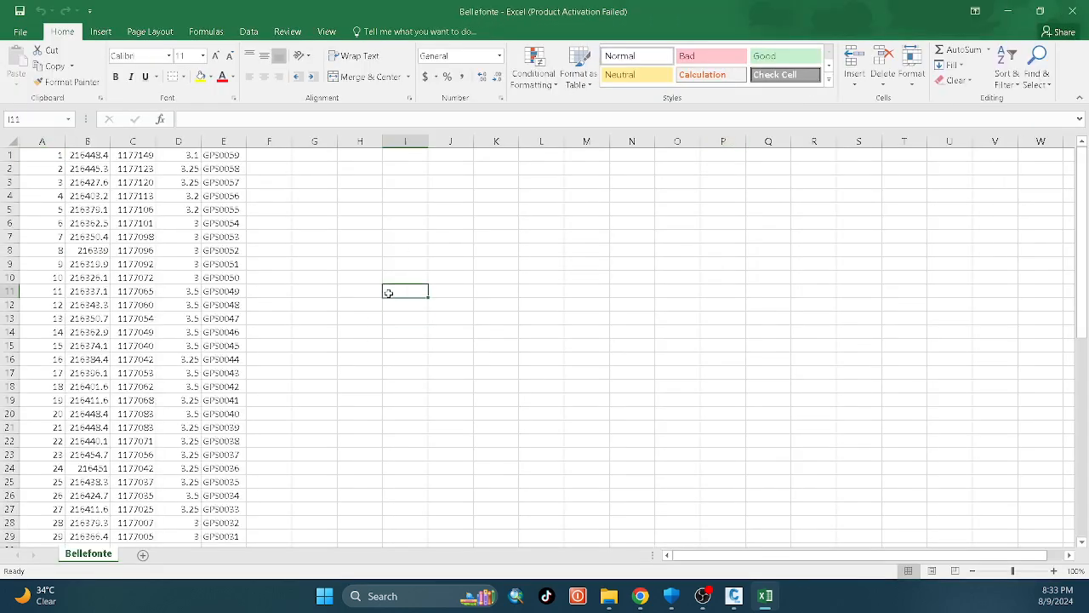
{"action": "left_click", "coordinate": [448, 358]}
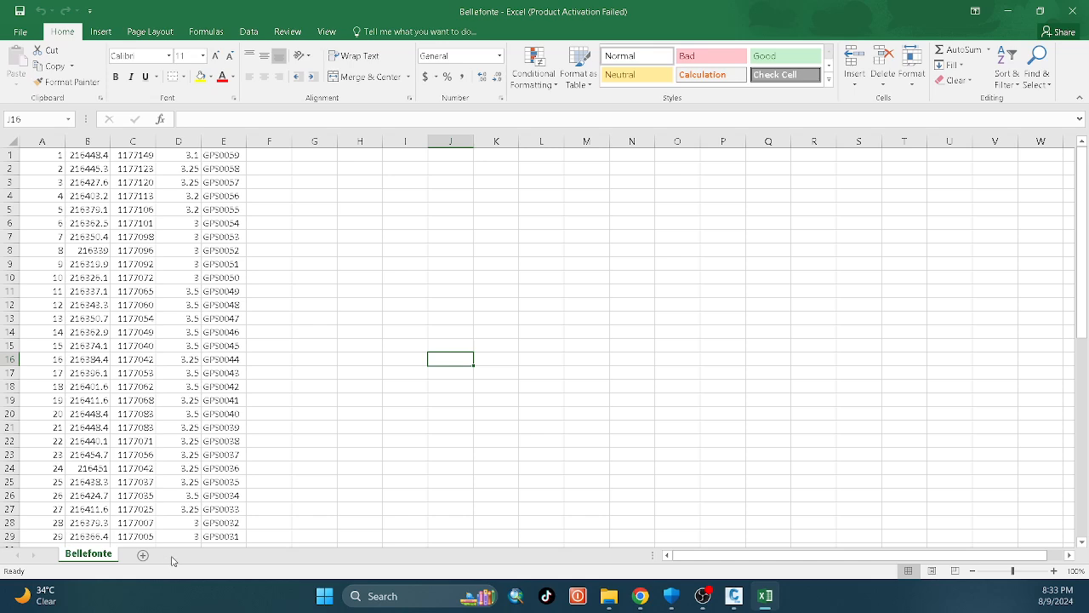
{"action": "left_click", "coordinate": [423, 281]}
{"action": "left_click", "coordinate": [393, 305]}
{"action": "left_click", "coordinate": [396, 263]}
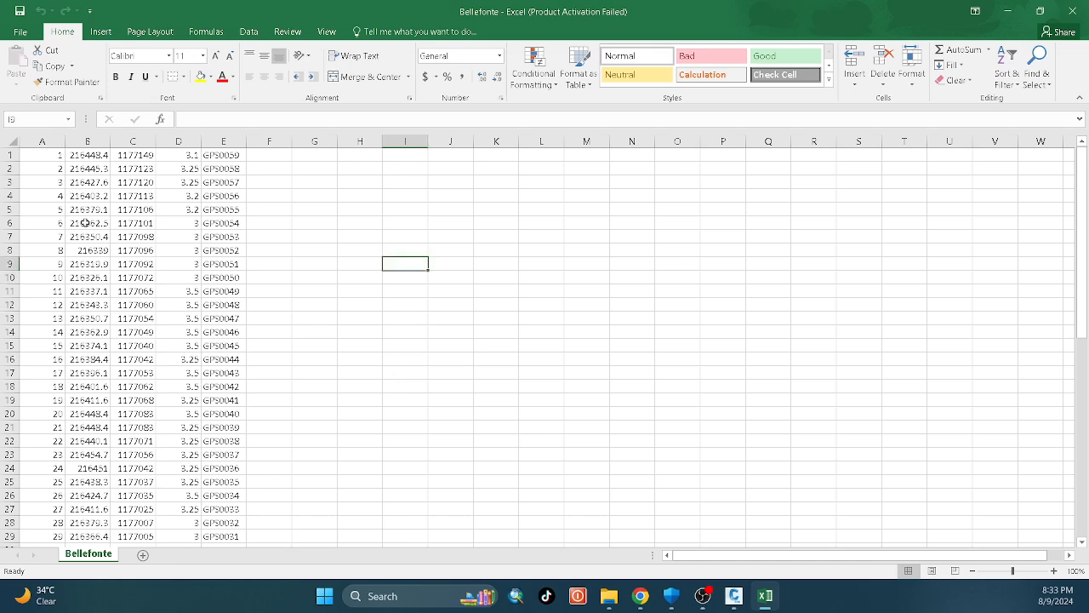
- Examine the first point's values in columns A to E of the Bellefonte sheet, close the workbook and return to Civil 3D
{"action": "left_click", "coordinate": [44, 154]}
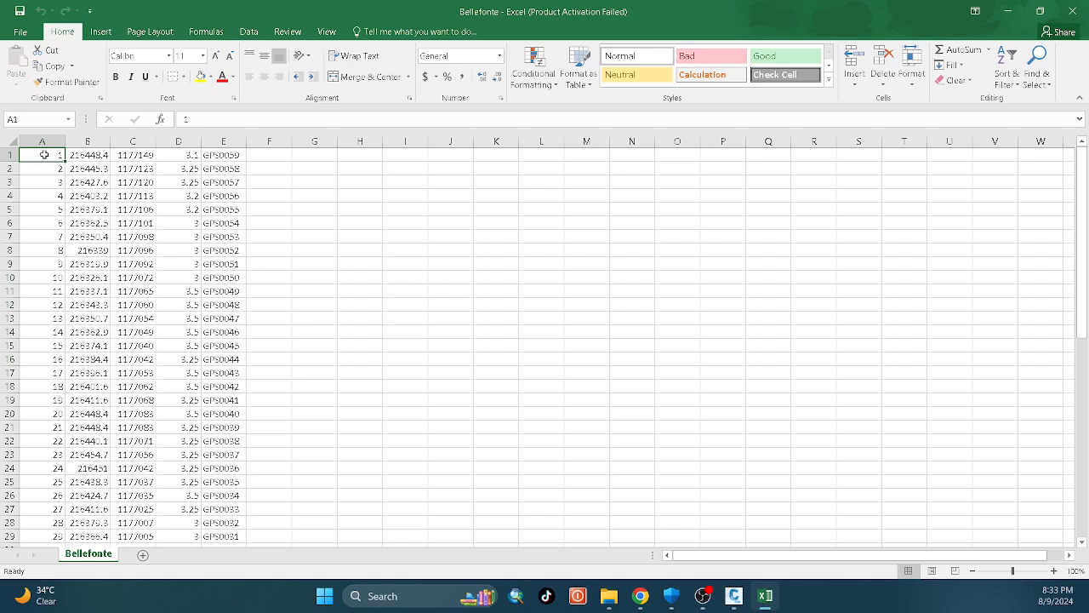
{"action": "left_click", "coordinate": [95, 157]}
{"action": "left_click", "coordinate": [140, 157]}
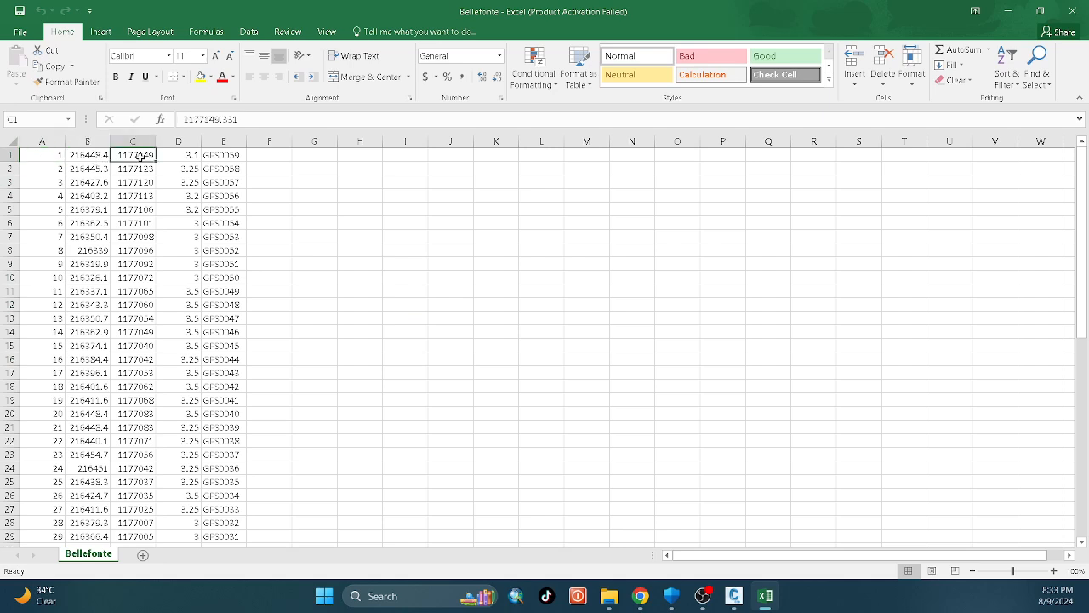
{"action": "left_click", "coordinate": [177, 158]}
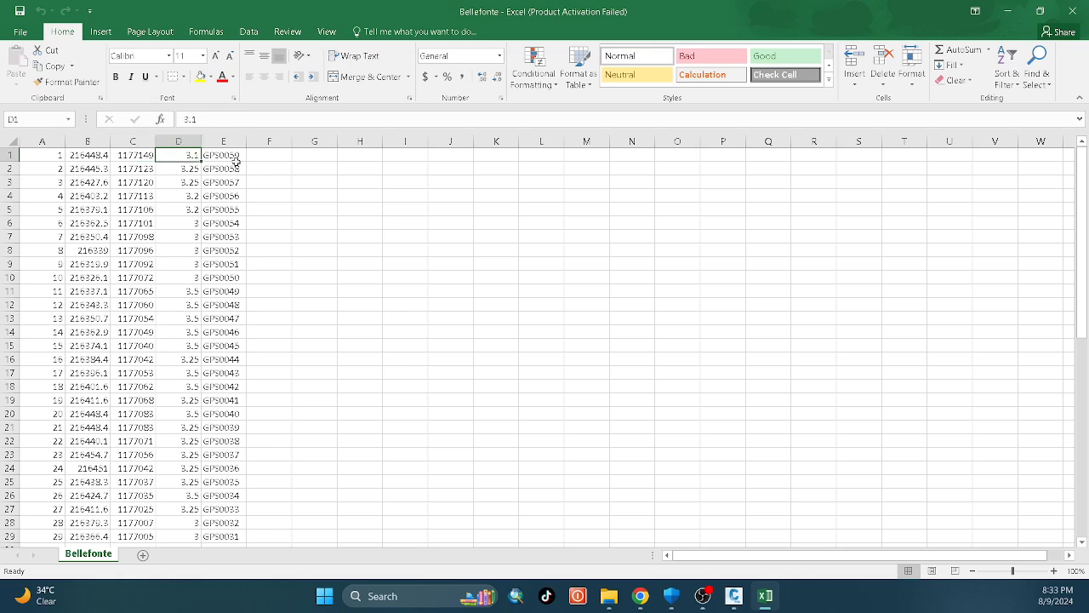
{"action": "left_click", "coordinate": [235, 158]}
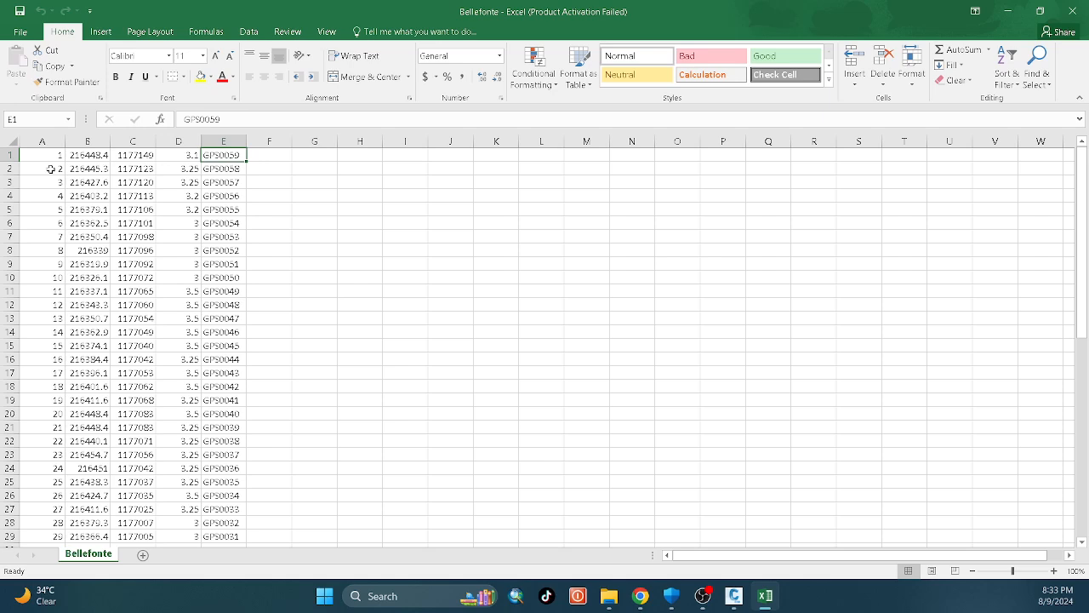
{"action": "left_click", "coordinate": [675, 288]}
{"action": "left_click", "coordinate": [631, 273]}
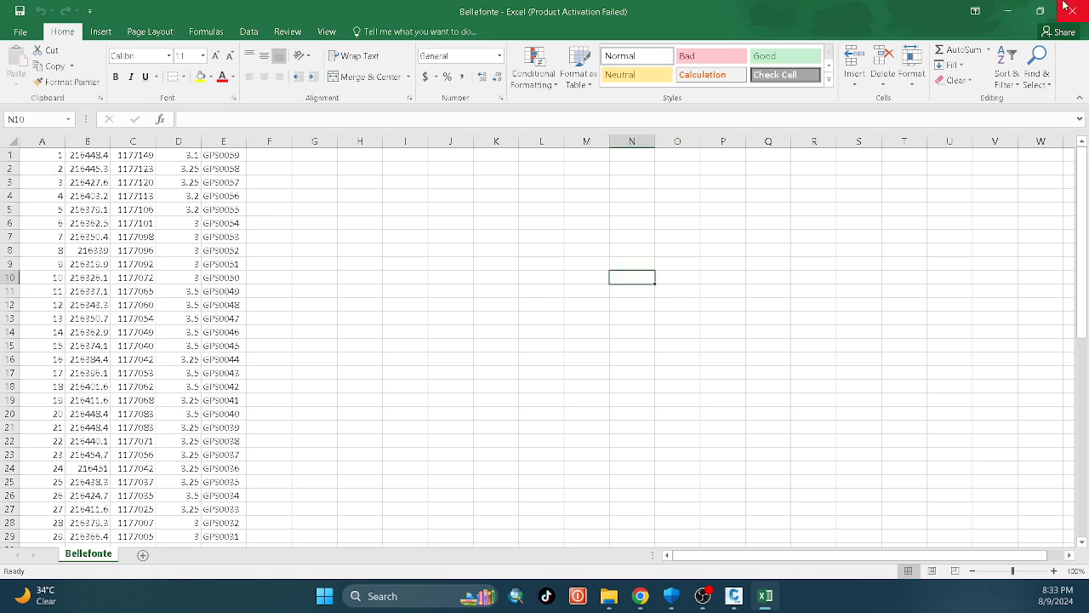
{"action": "left_click", "coordinate": [1066, 7]}
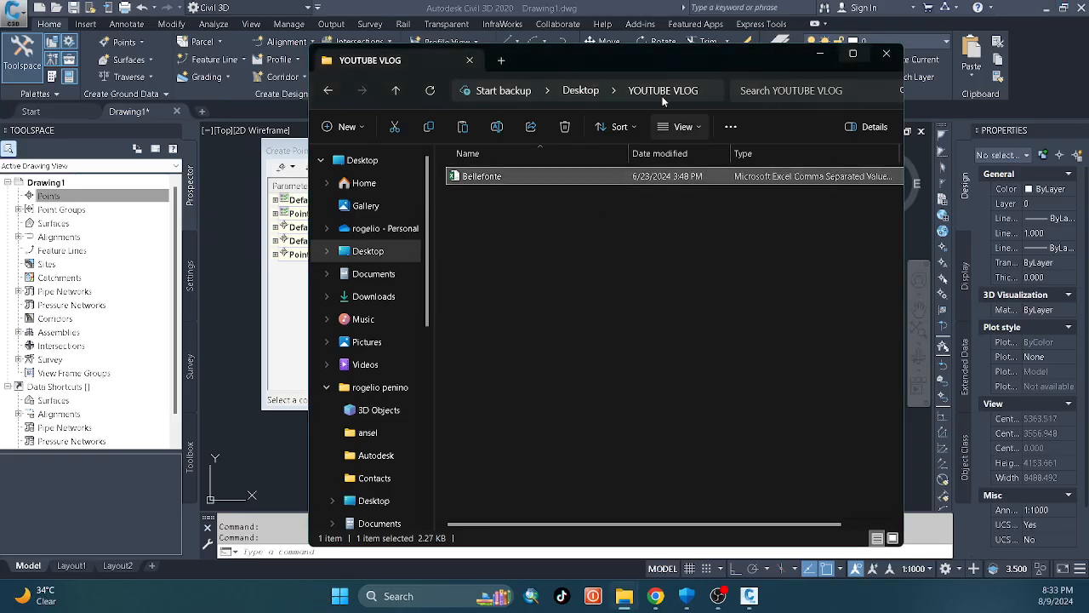
{"action": "left_click", "coordinate": [638, 6]}
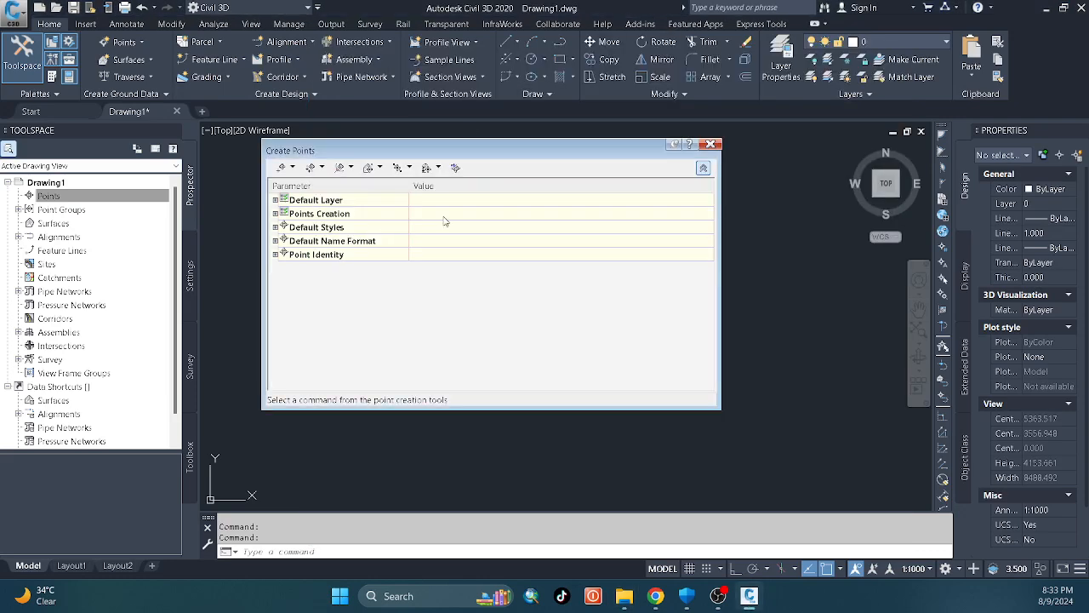
- Start a point import and choose PENZD (space delimited) as the point file format
{"action": "left_click", "coordinate": [455, 167]}
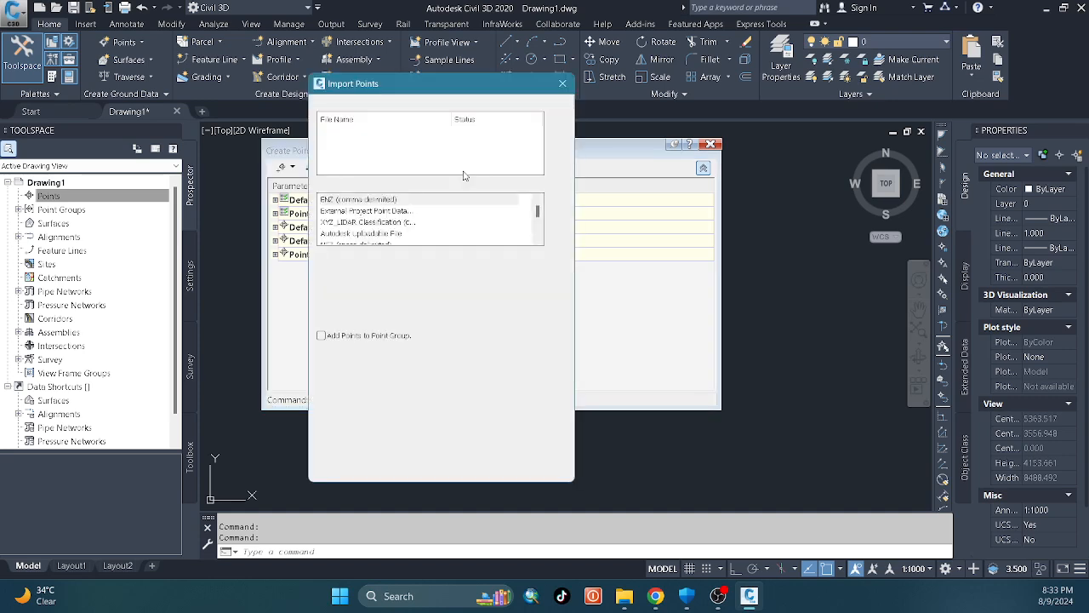
{"action": "left_click", "coordinate": [400, 211]}
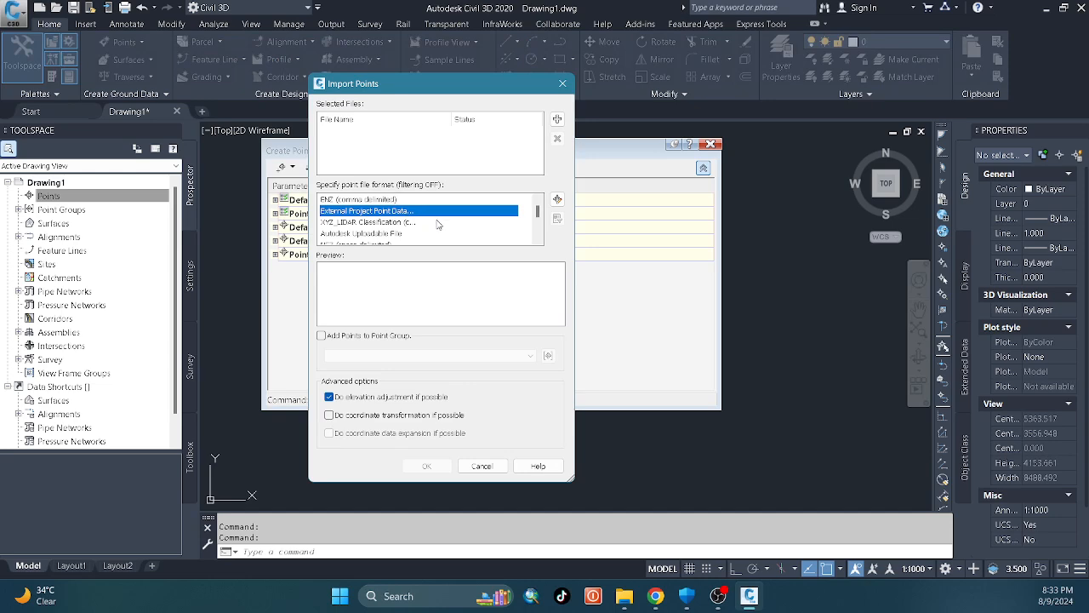
{"action": "scroll", "coordinate": [439, 225], "scroll_direction": "down", "scroll_amount": 1}
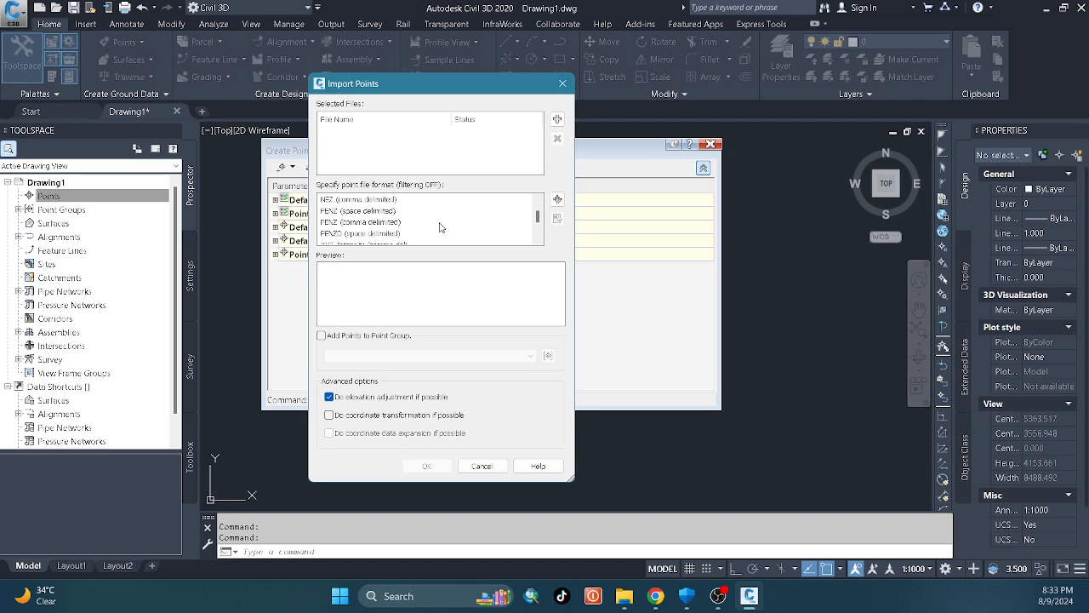
{"action": "left_click", "coordinate": [391, 235]}
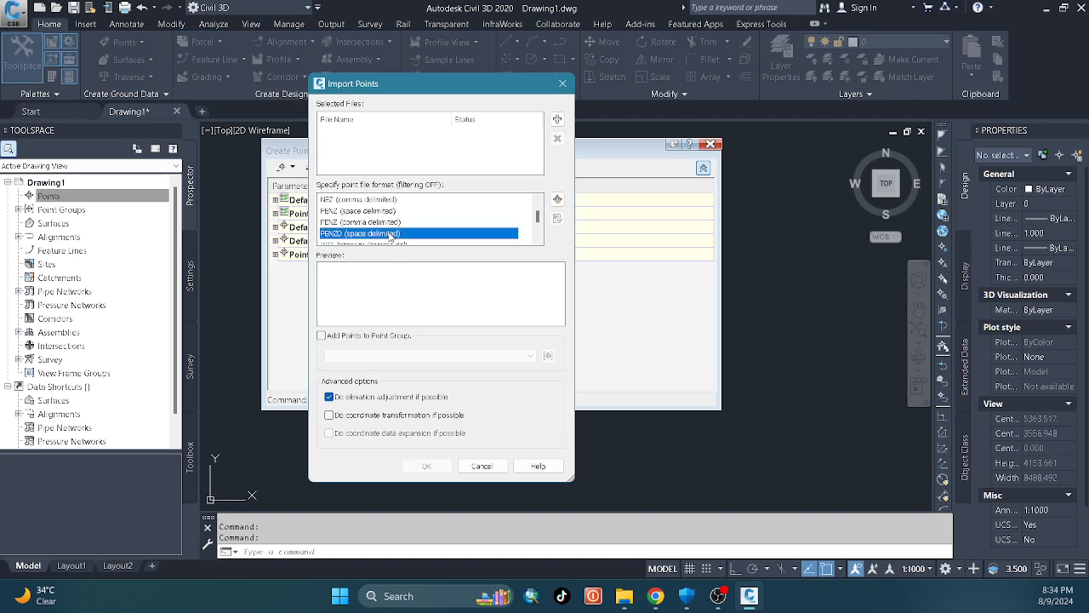
- Import the Bellefonte CSV from the YOUTUBE VLOG folder on the desktop as PENZD (comma delimited) points, and close the point creation tools
{"action": "scroll", "coordinate": [391, 236], "scroll_direction": "down", "scroll_amount": 1}
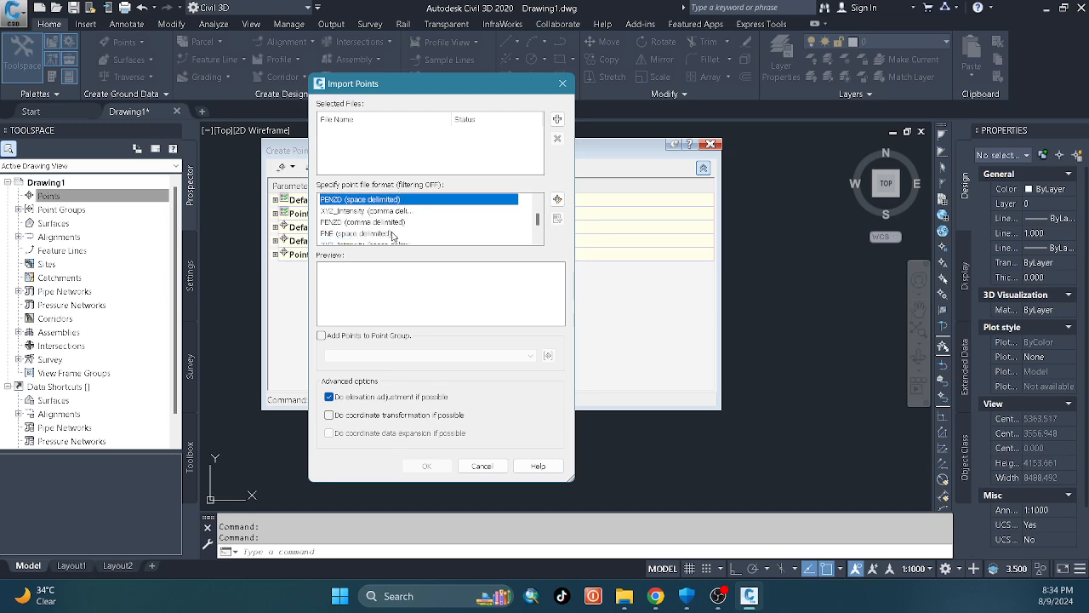
{"action": "left_click", "coordinate": [389, 223]}
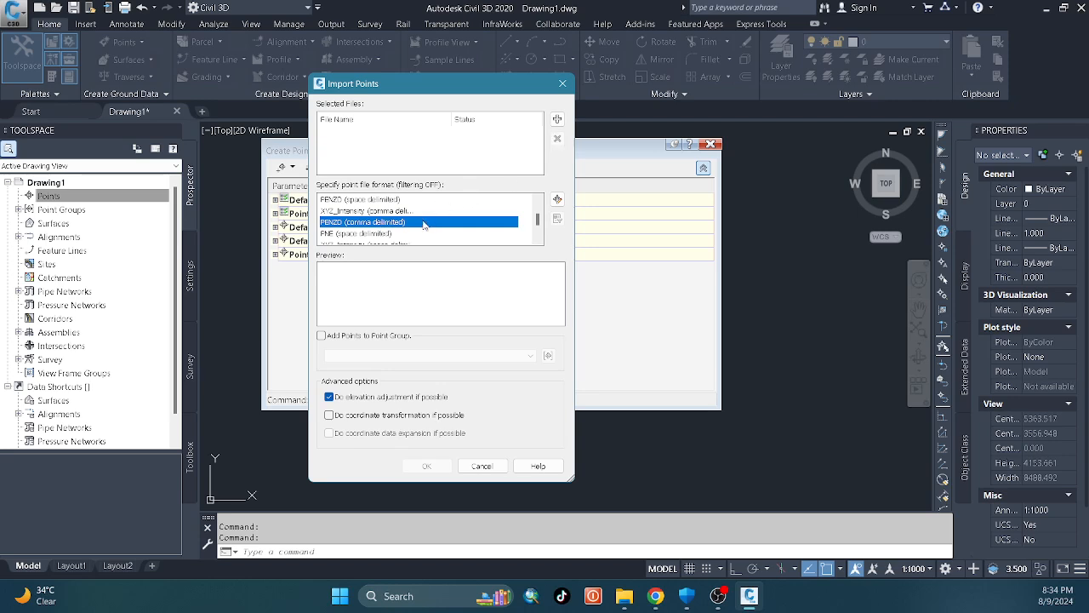
{"action": "left_click", "coordinate": [557, 120]}
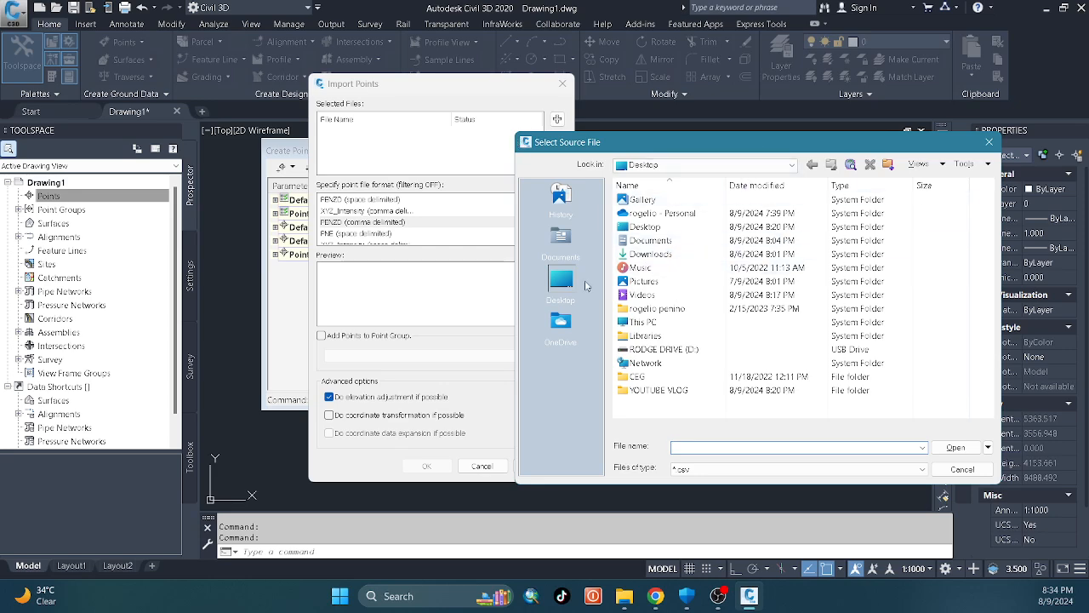
{"action": "double_click", "coordinate": [657, 390]}
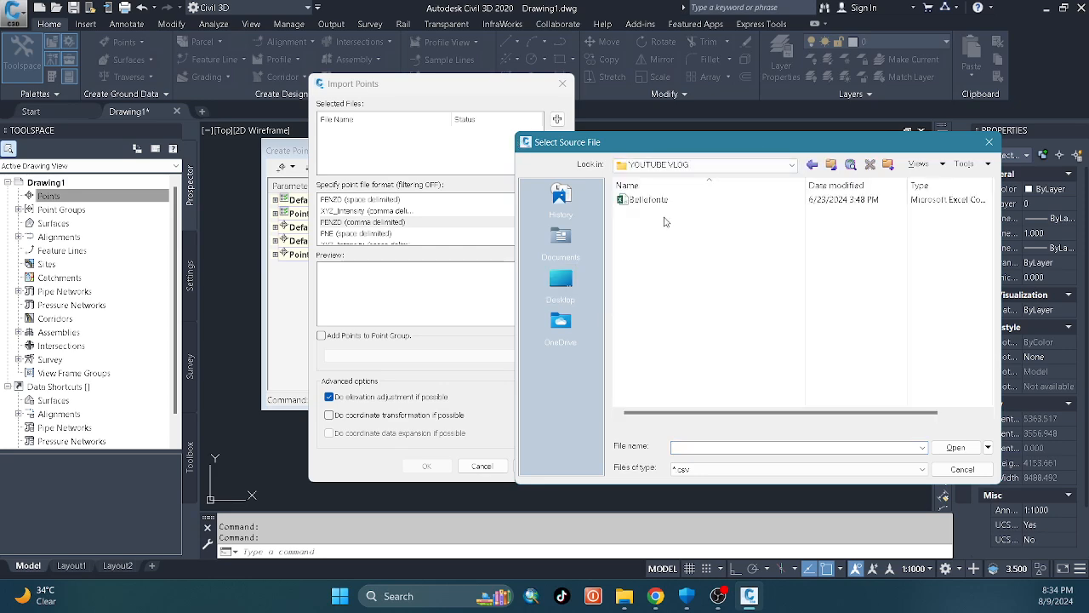
{"action": "double_click", "coordinate": [655, 203]}
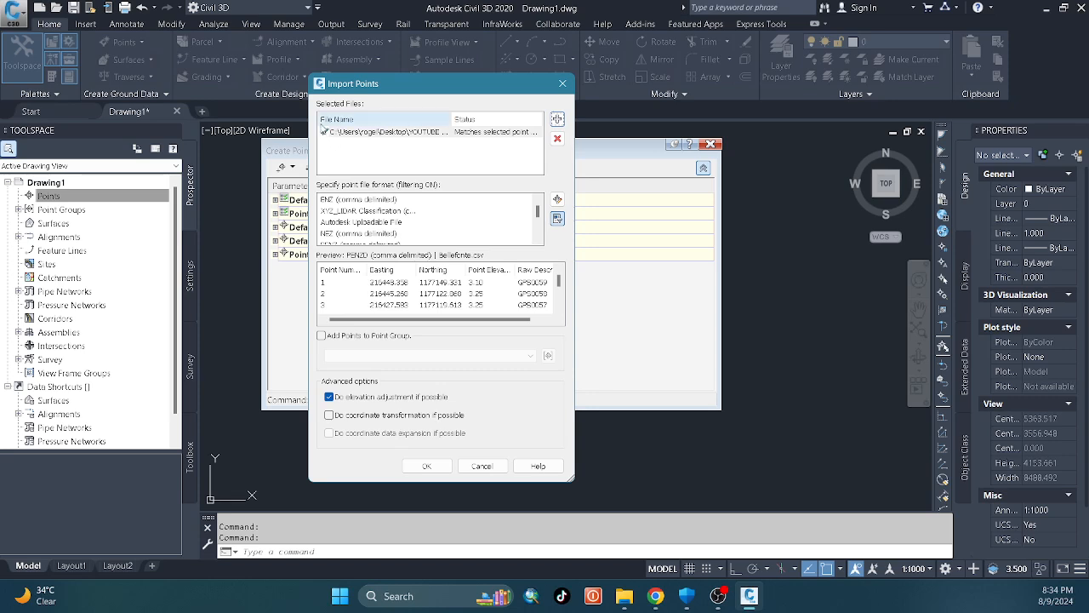
{"action": "left_click", "coordinate": [425, 467]}
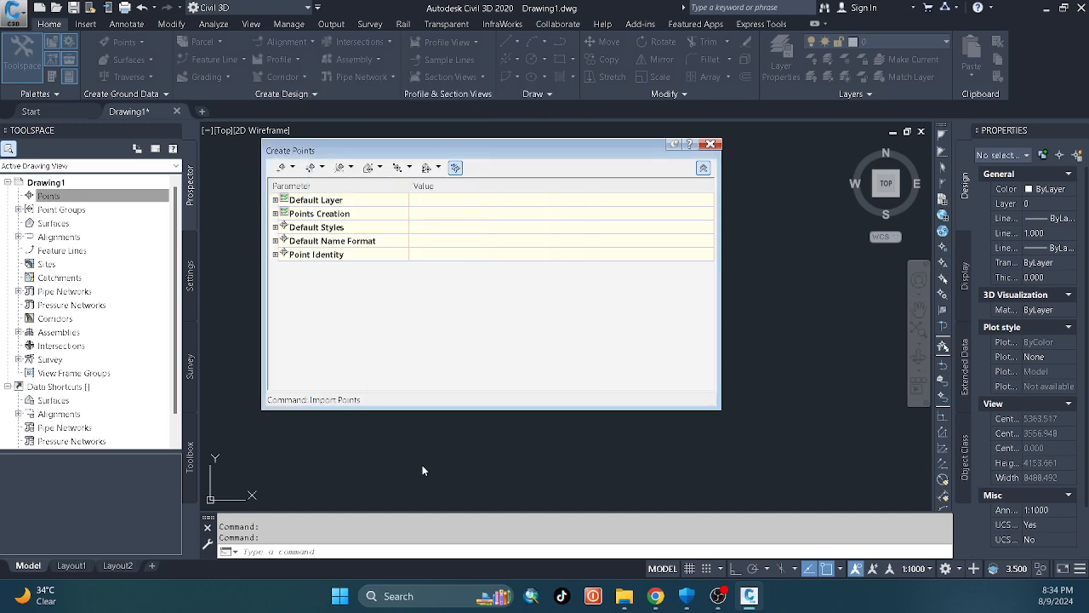
{"action": "left_click", "coordinate": [711, 143]}
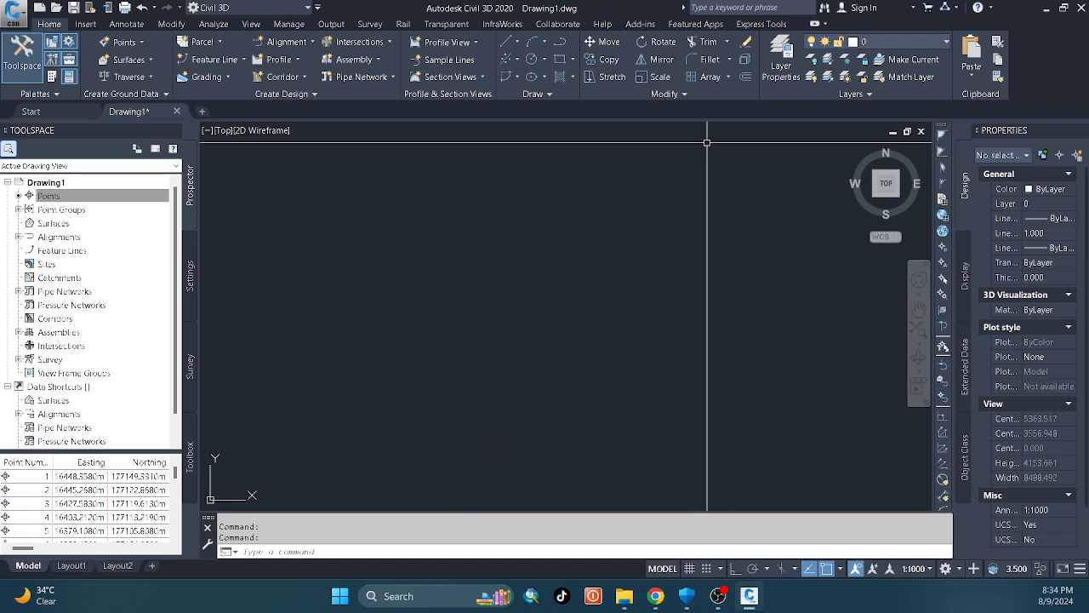
- Zoom to the drawing extents and examine how the imported Bellefonte points are laid out
{"action": "middle_click", "coordinate": [578, 349]}
{"action": "middle_click", "coordinate": [578, 349]}
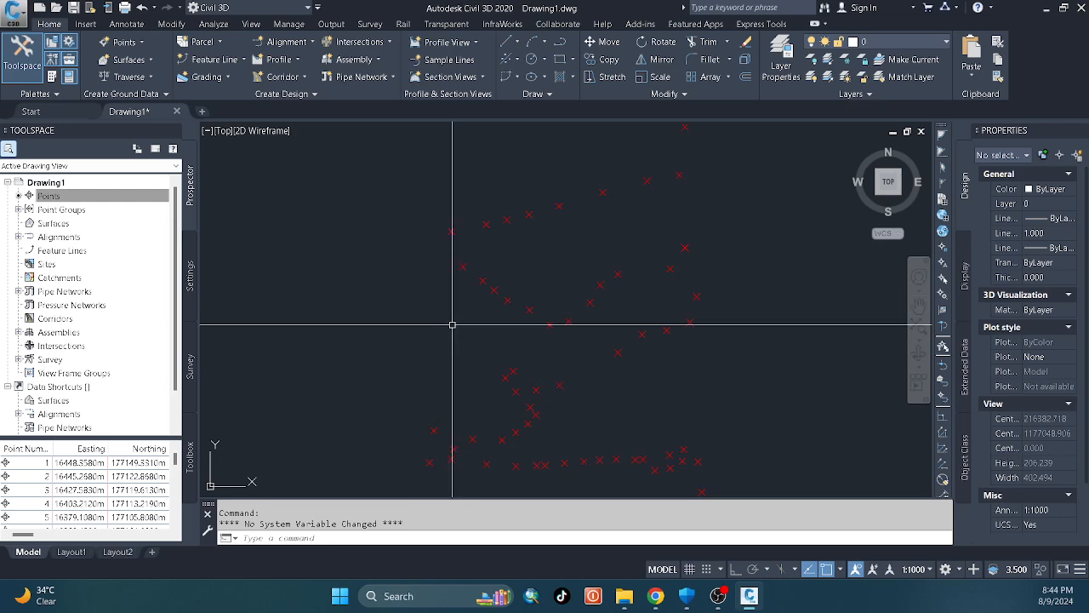
{"action": "left_click", "coordinate": [718, 595]}
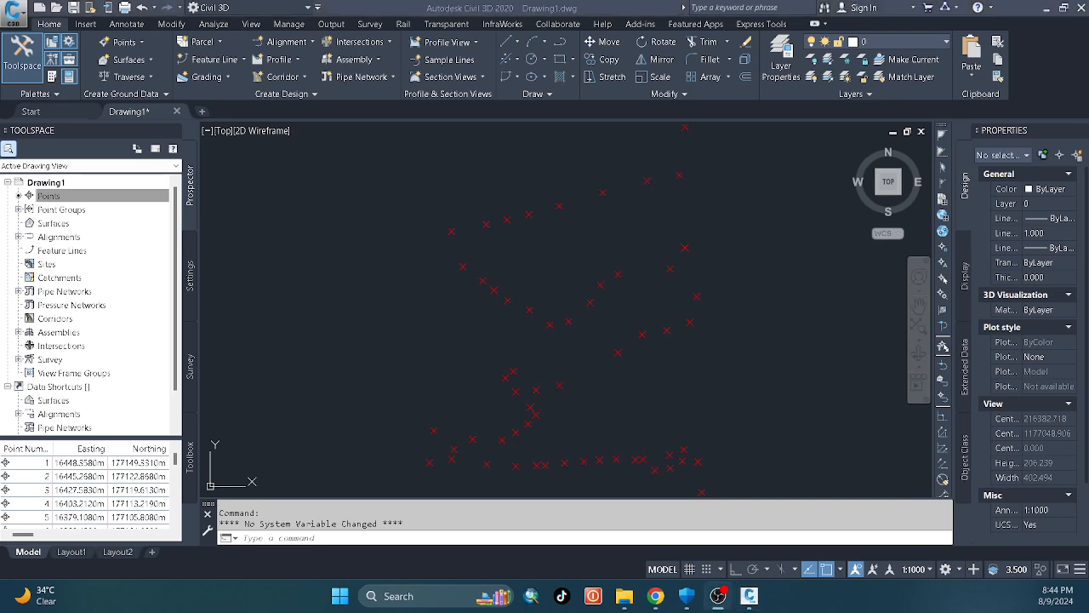
{"action": "left_click", "coordinate": [336, 371]}
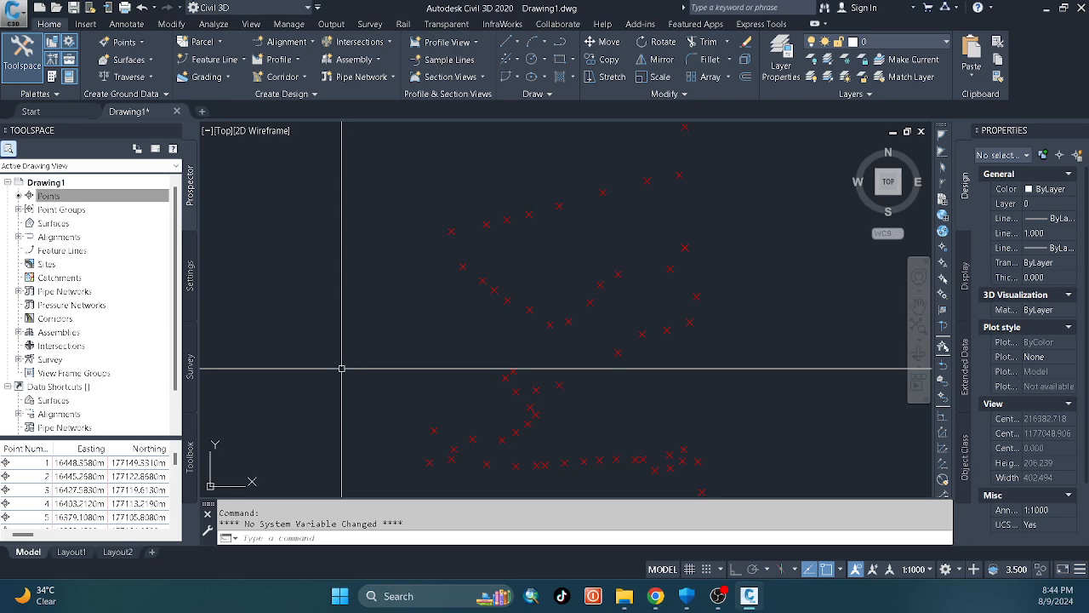
{"action": "middle_click_drag", "start_coordinate": [695, 253], "coordinate": [579, 333]}
{"action": "scroll", "coordinate": [571, 265], "scroll_direction": "up", "scroll_amount": 4}
{"action": "middle_click_drag", "start_coordinate": [561, 284], "coordinate": [556, 330]}
{"action": "scroll", "coordinate": [556, 329], "scroll_direction": "down", "scroll_amount": 4}
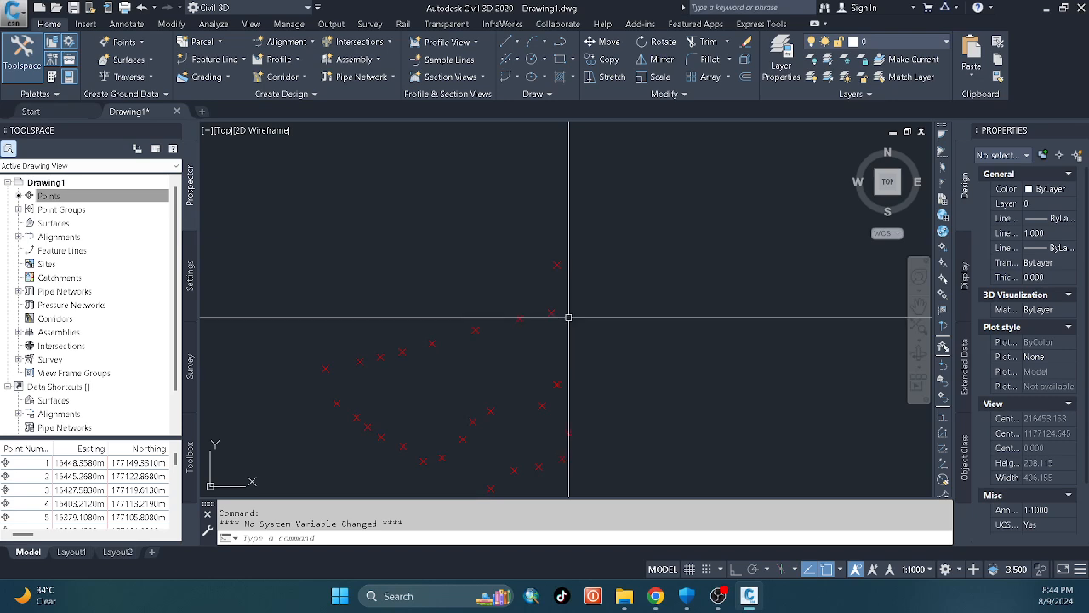
{"action": "scroll", "coordinate": [562, 306], "scroll_direction": "up", "scroll_amount": 4}
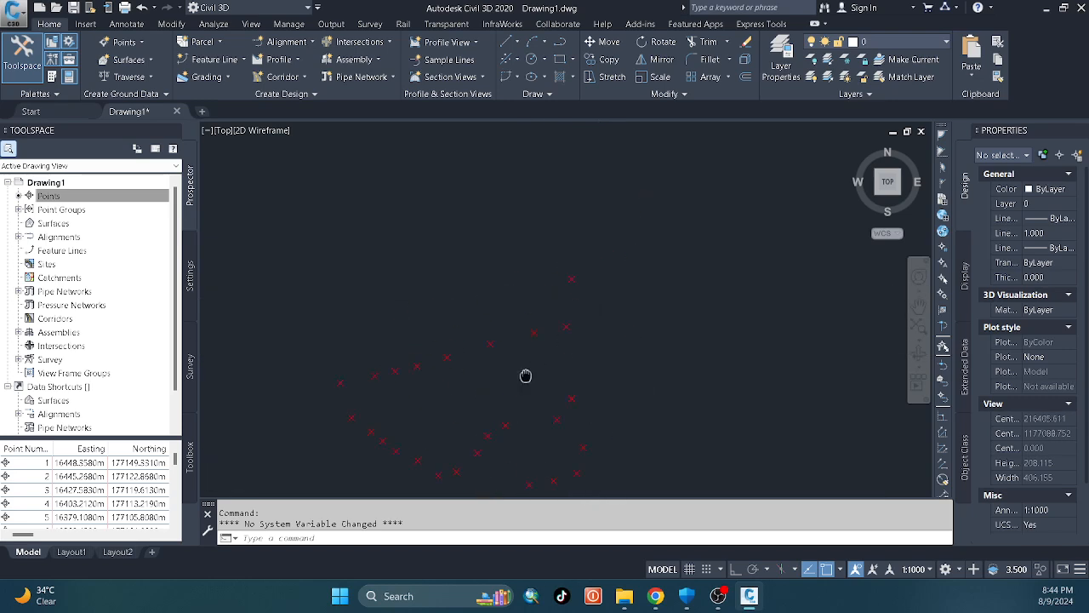
{"action": "scroll", "coordinate": [545, 289], "scroll_direction": "down", "scroll_amount": 6}
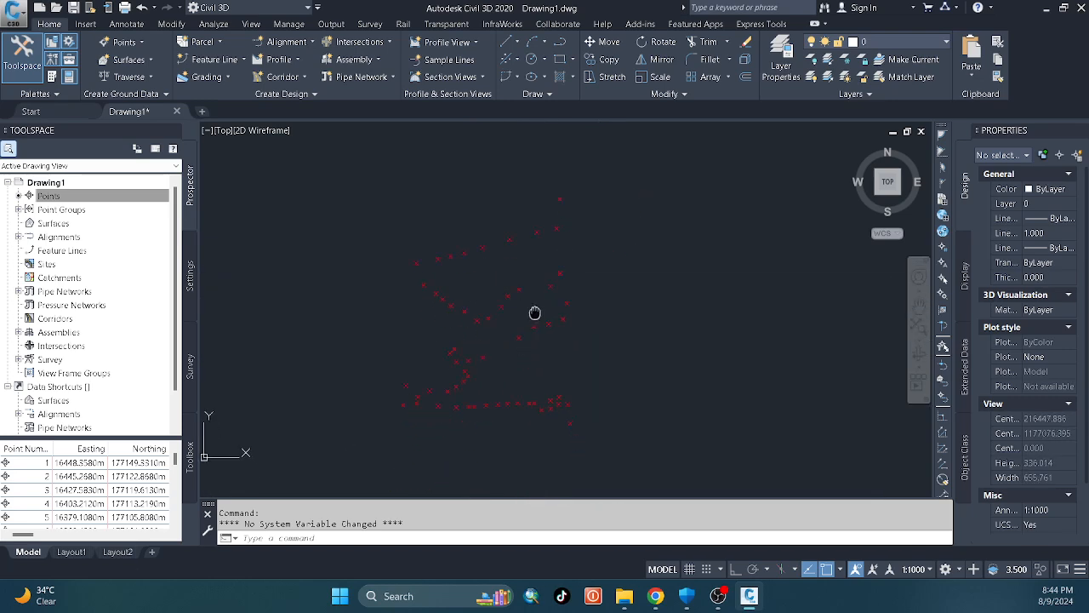
{"action": "scroll", "coordinate": [530, 302], "scroll_direction": "up", "scroll_amount": 4}
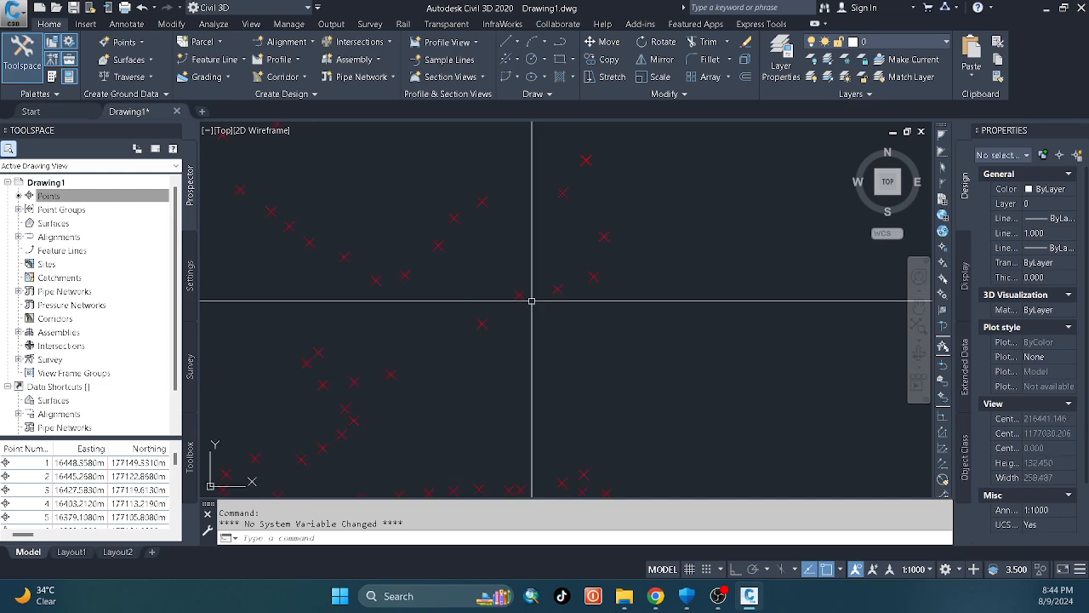
{"action": "scroll", "coordinate": [533, 302], "scroll_direction": "down", "scroll_amount": 2}
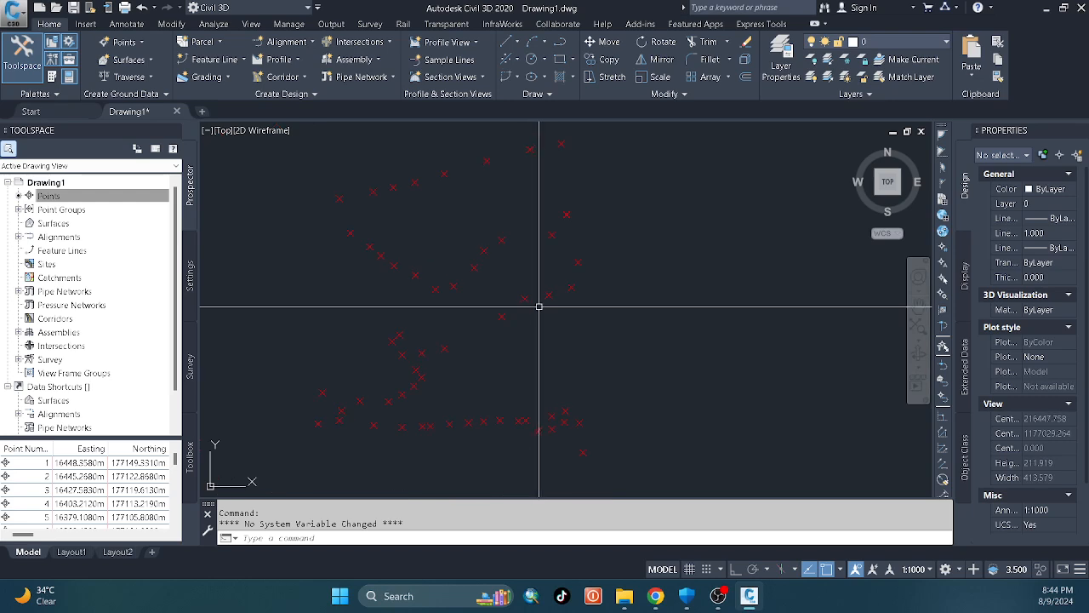
{"action": "middle_click_drag", "start_coordinate": [460, 309], "coordinate": [491, 358]}
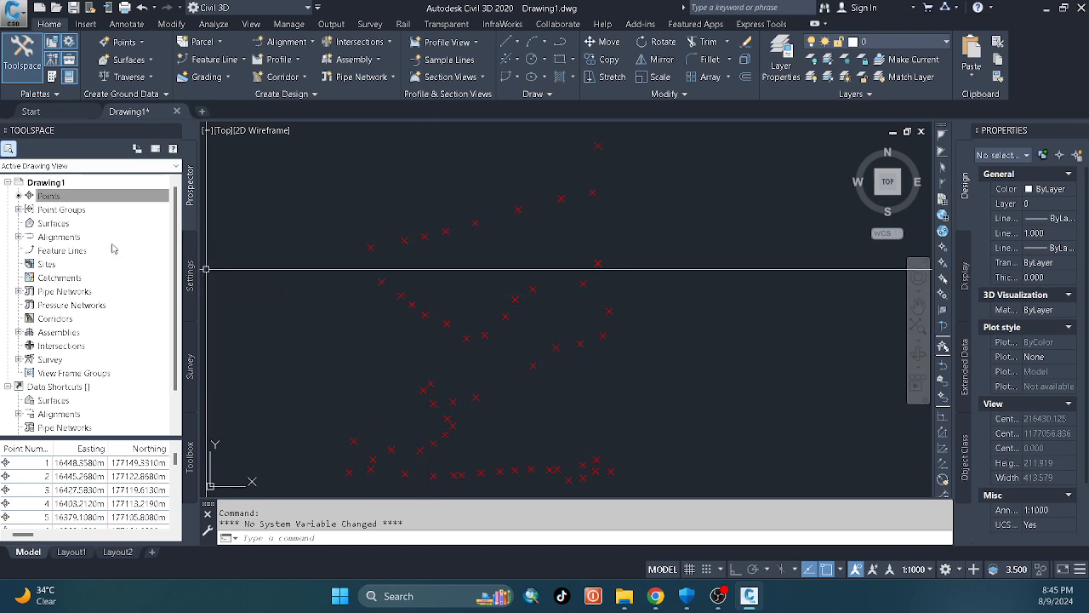
- Create a new point group named BELLEFONTE EXISTING POINT with Basic as its point style
{"action": "left_click", "coordinate": [50, 208]}
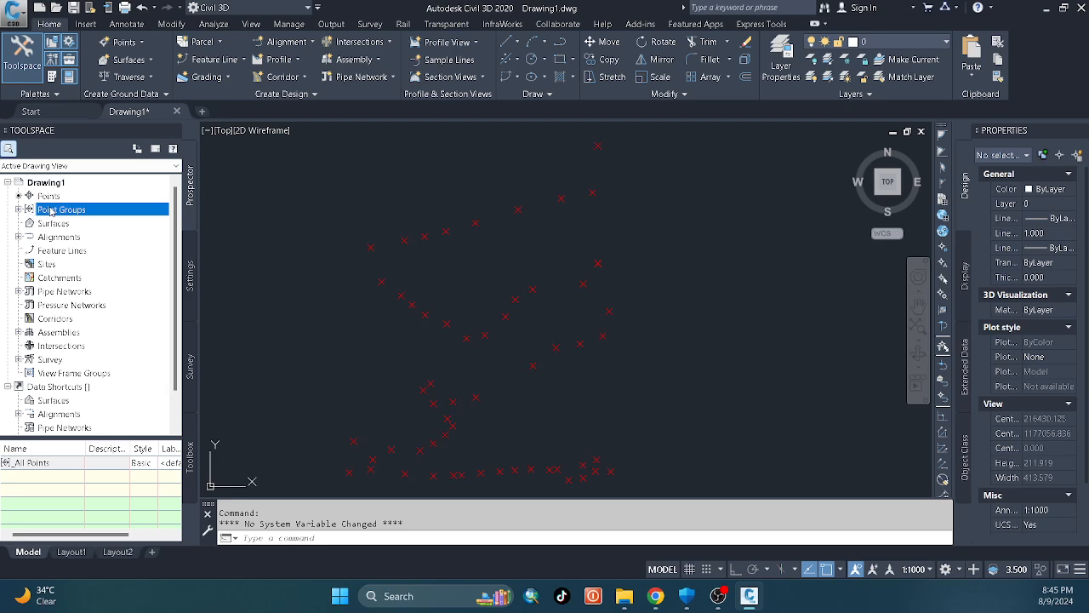
{"action": "left_click", "coordinate": [22, 211]}
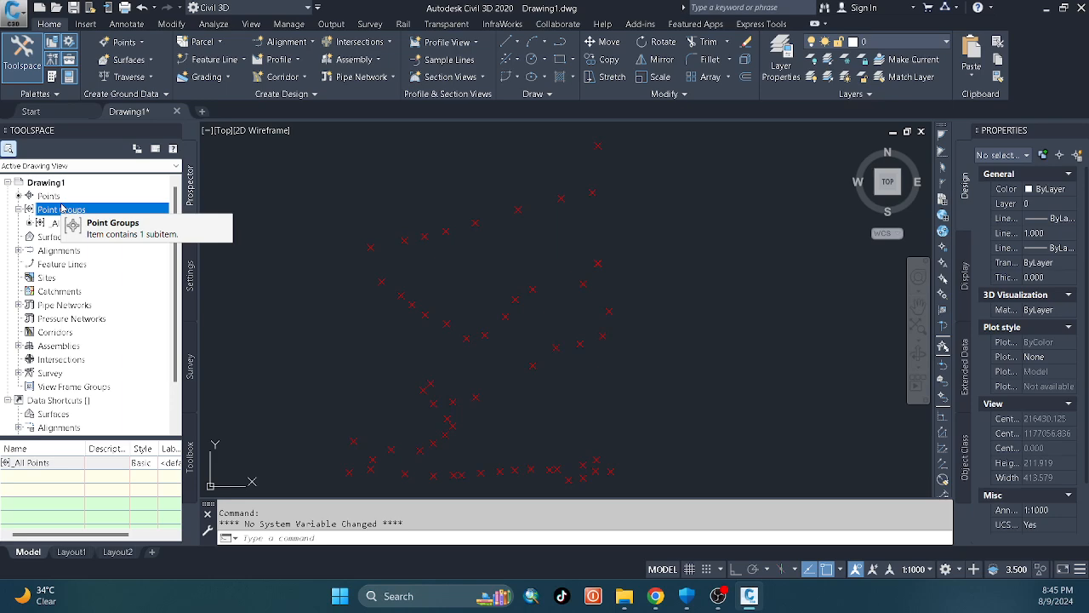
{"action": "right_click", "coordinate": [65, 213]}
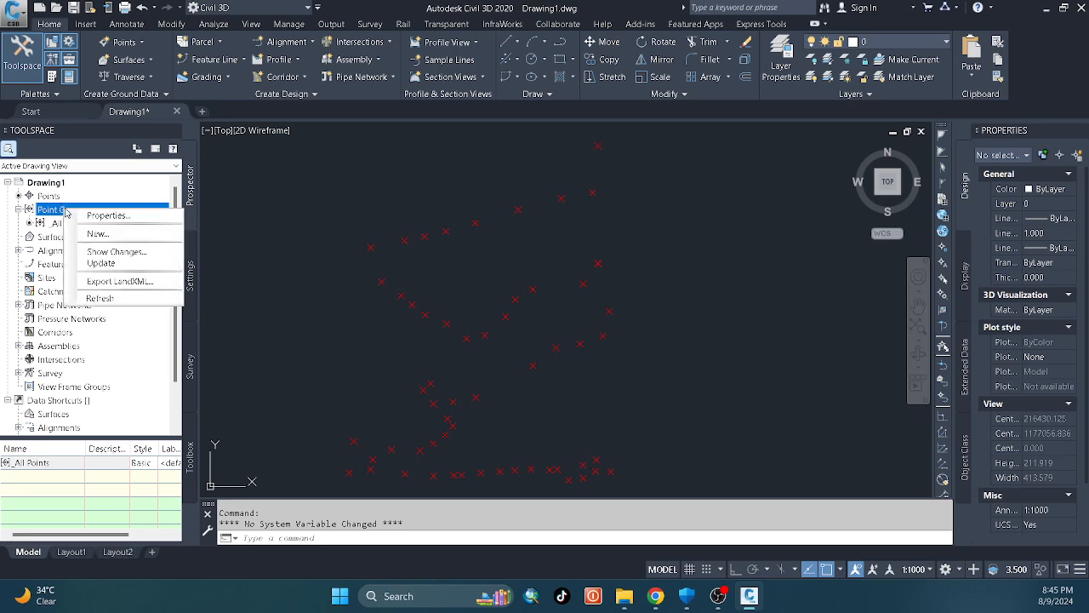
{"action": "left_click", "coordinate": [55, 218]}
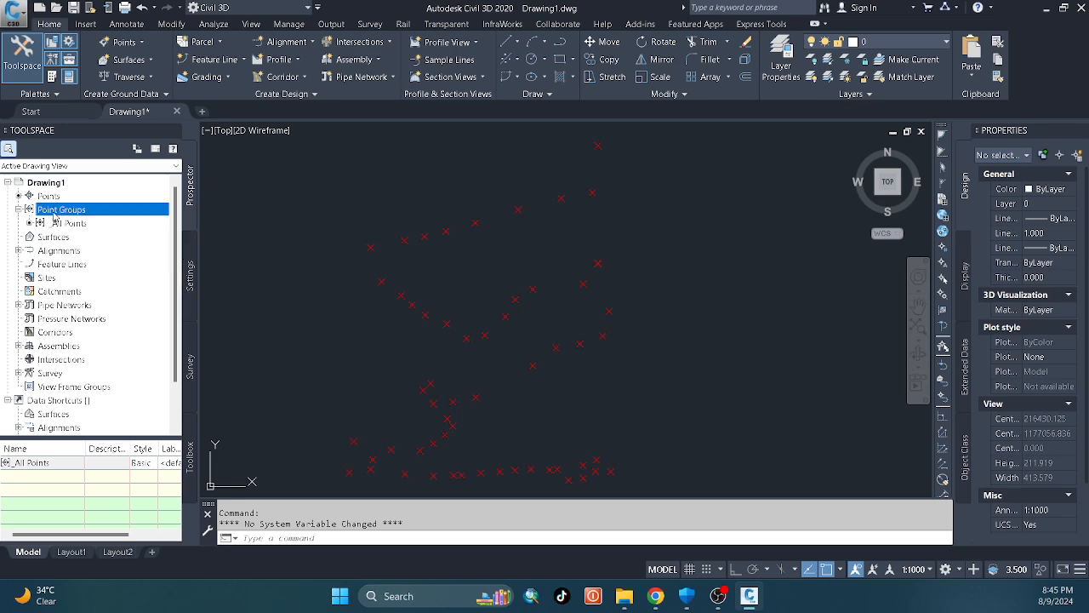
{"action": "right_click", "coordinate": [55, 217]}
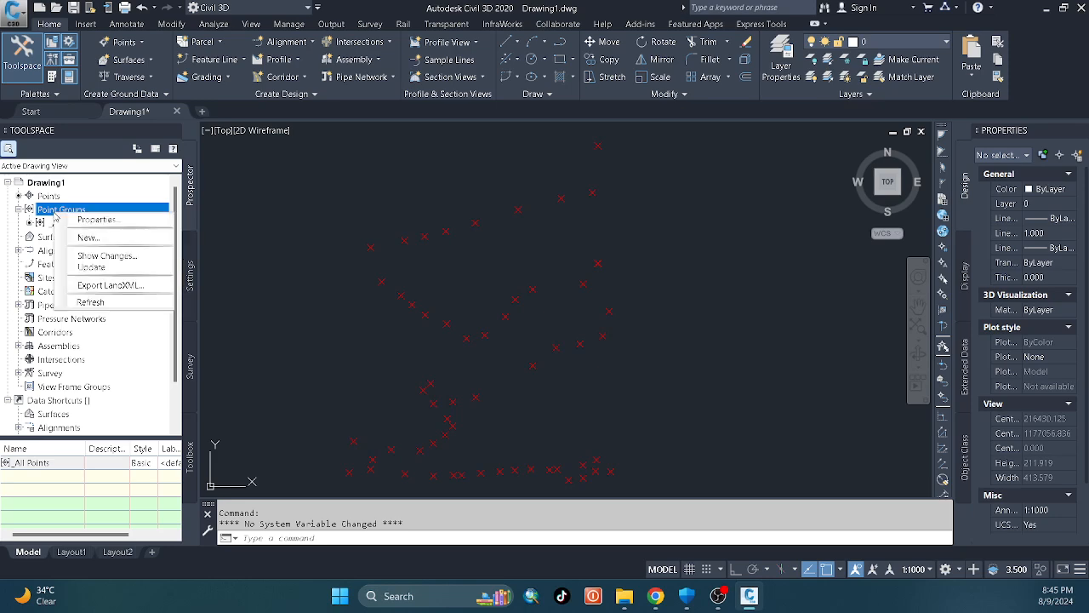
{"action": "left_click", "coordinate": [95, 237]}
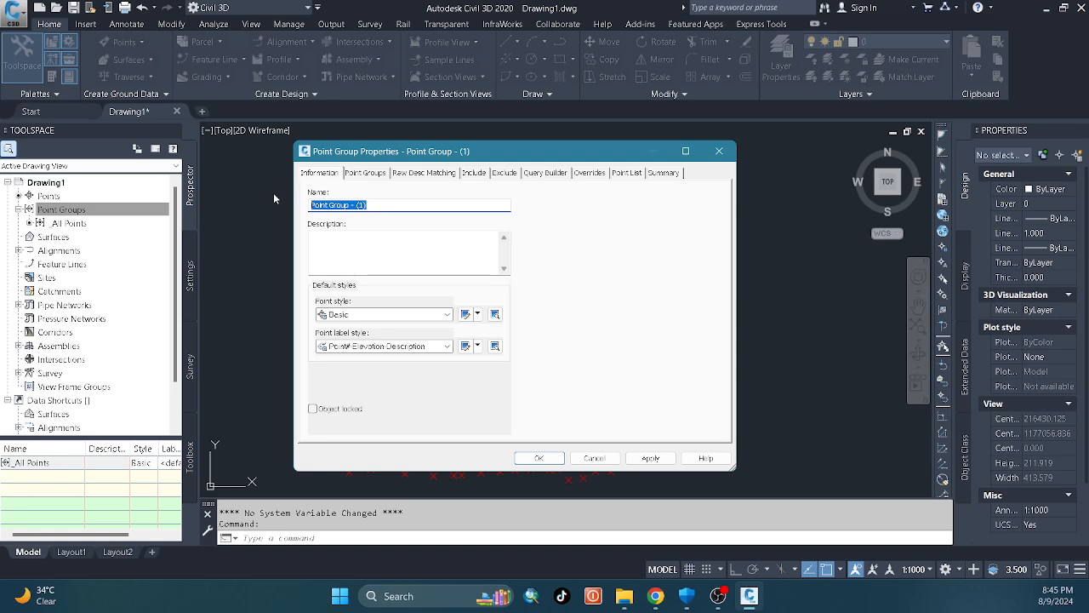
{"action": "type", "text": "BELLEFONTE EXISTING POIN"}
{"action": "type", "text": "TE EXISTING POINT"}
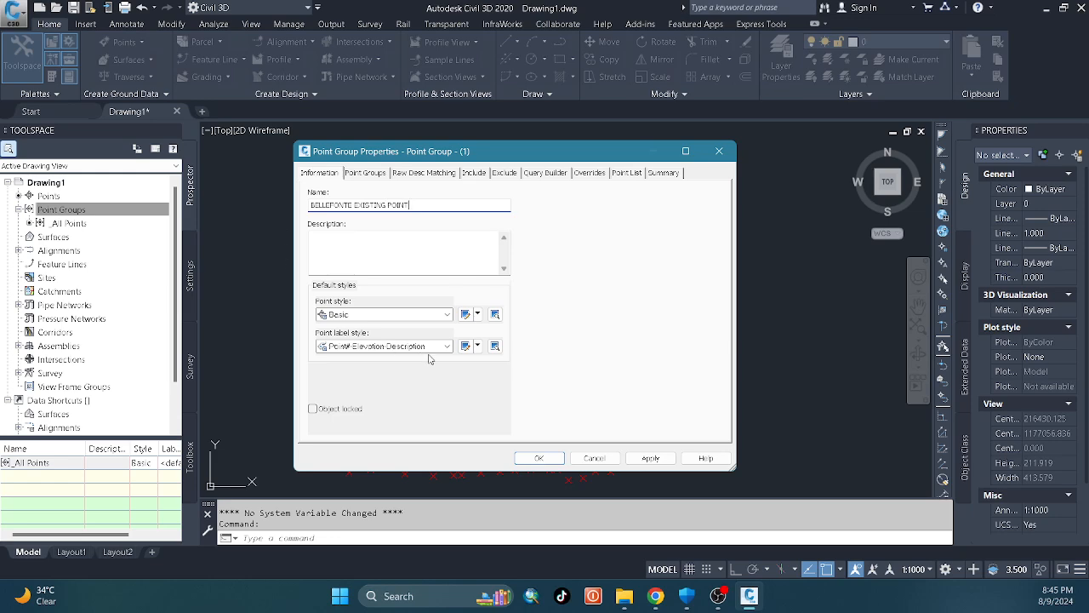
{"action": "left_click", "coordinate": [447, 314]}
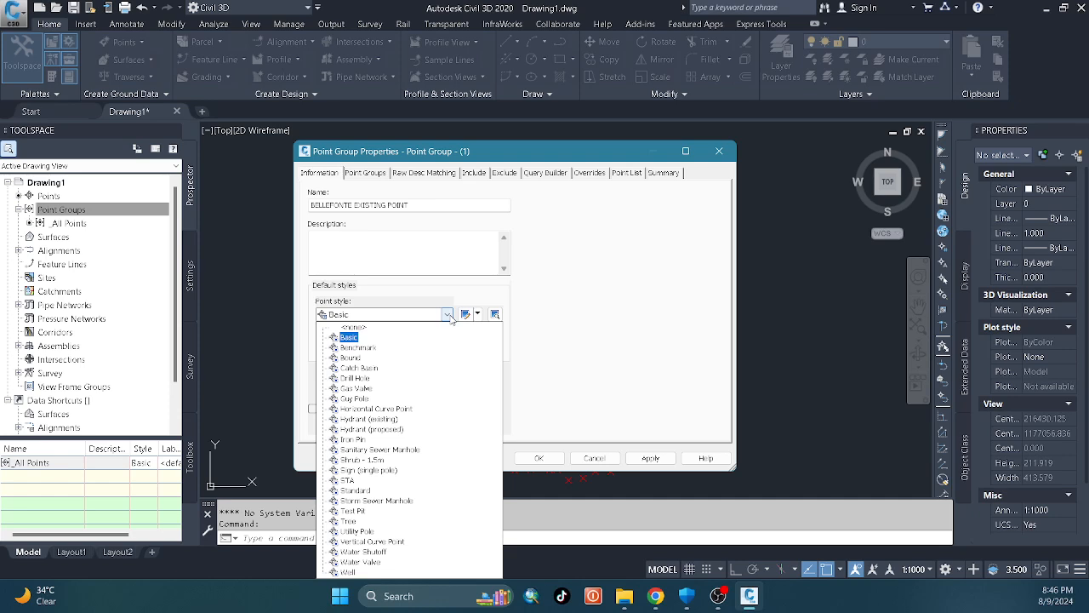
{"action": "left_click", "coordinate": [356, 337]}
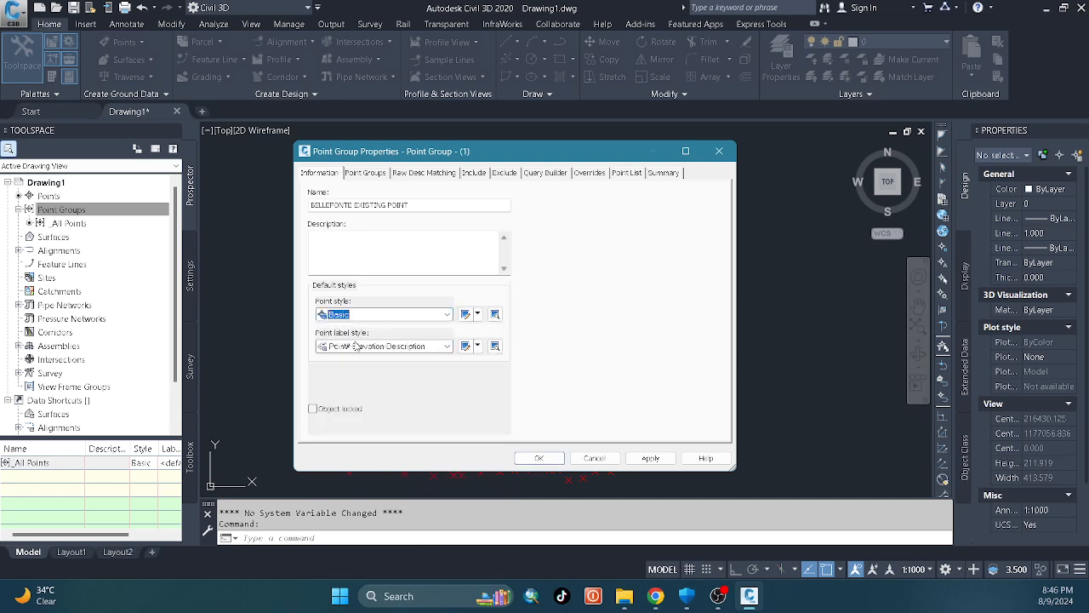
- Create a point label style named BELLEFONTE POINTS for the group, reviewing its general, layout and dragged state settings before accepting it
{"action": "left_click", "coordinate": [446, 345]}
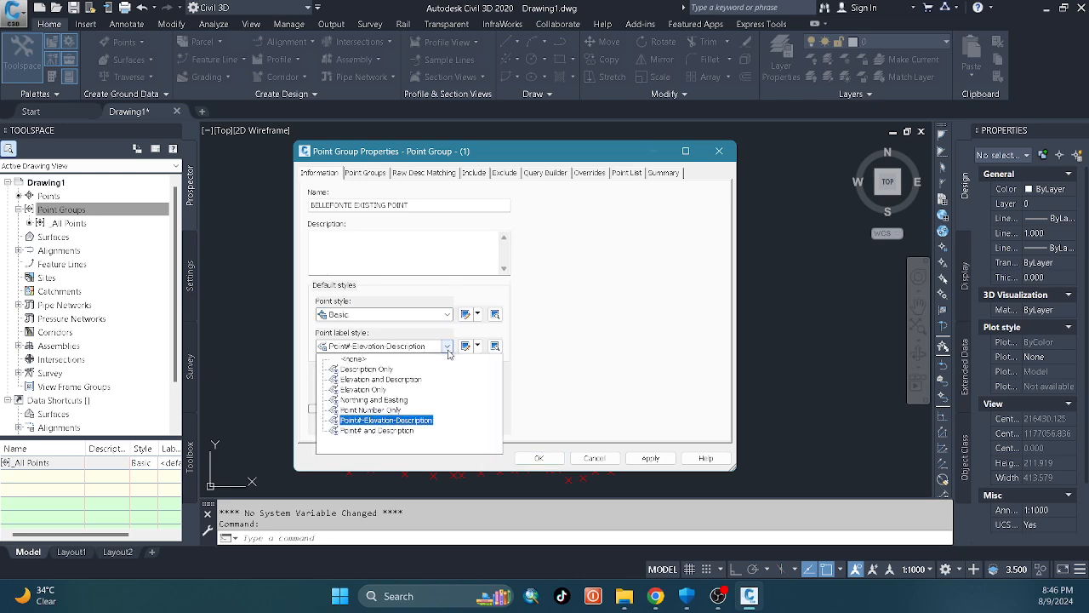
{"action": "left_click", "coordinate": [555, 346]}
{"action": "left_click", "coordinate": [477, 345]}
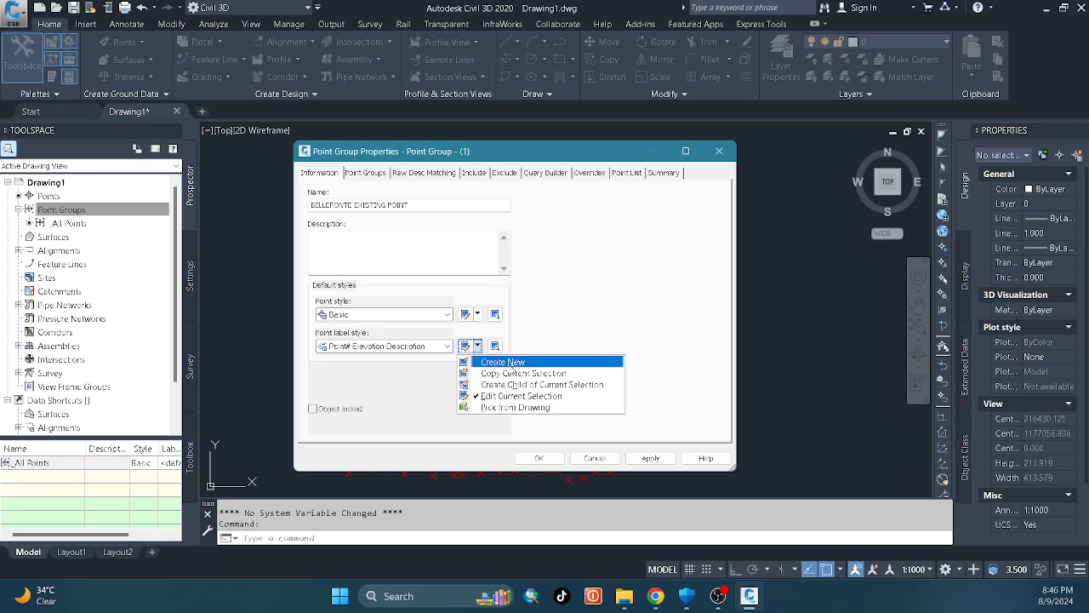
{"action": "left_click", "coordinate": [510, 363]}
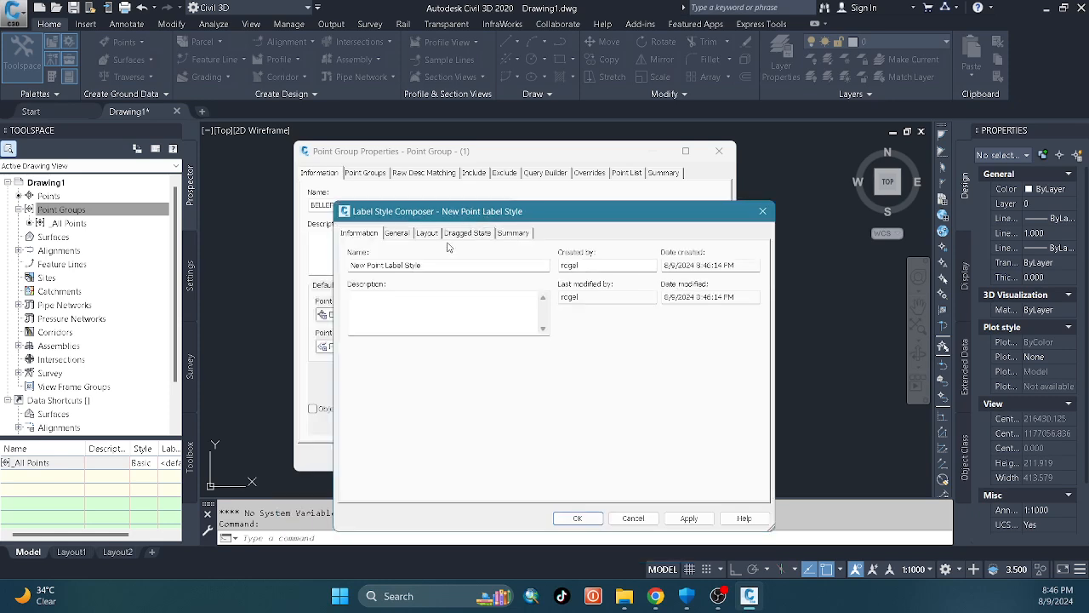
{"action": "left_click_drag", "start_coordinate": [447, 268], "coordinate": [324, 275]}
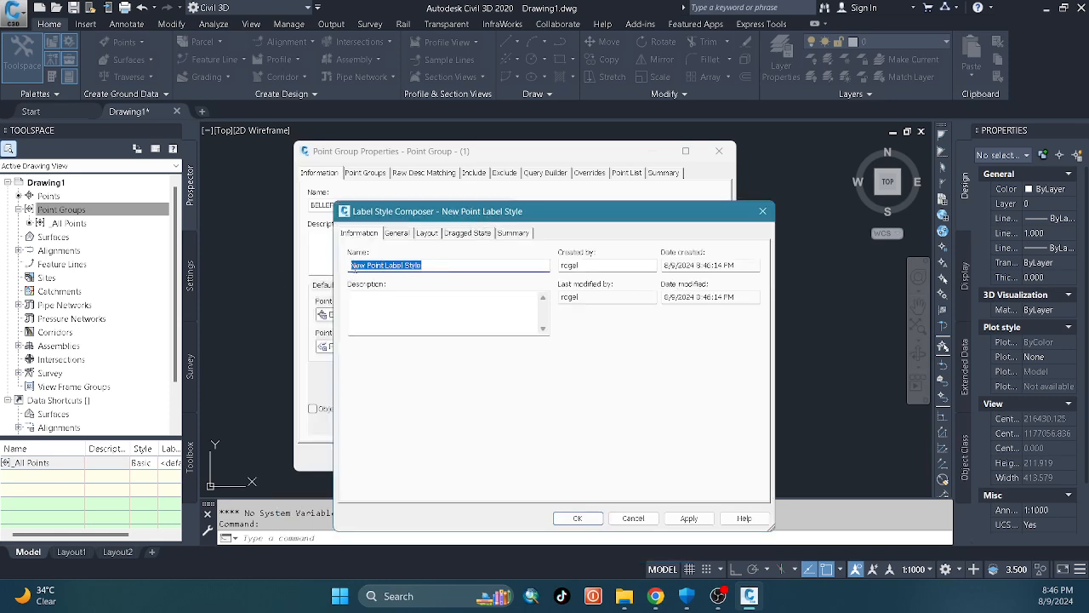
{"action": "type", "text": "BELLEFONTE POINTS"}
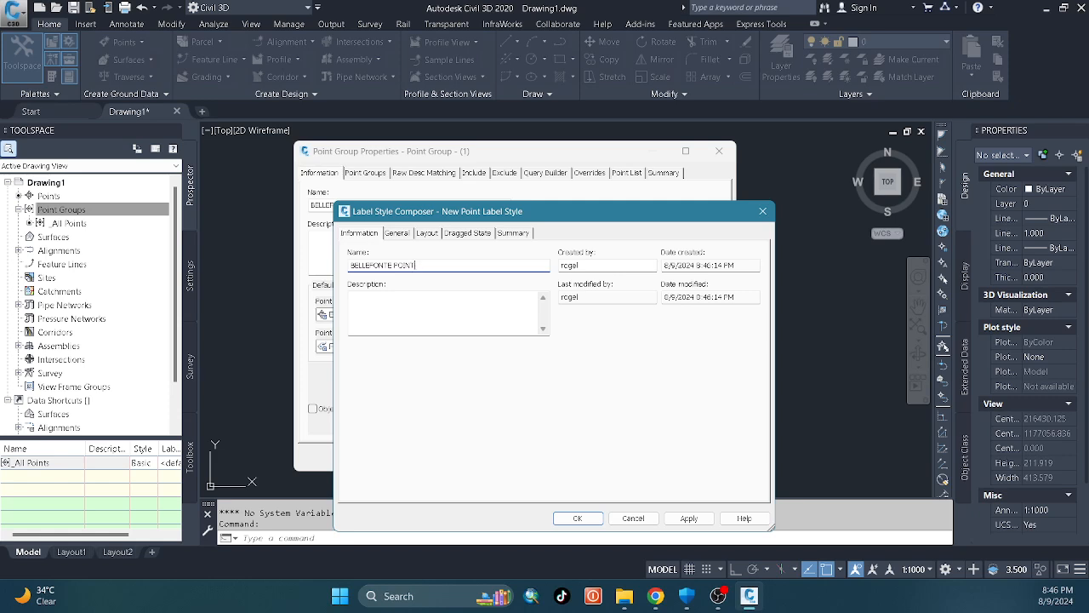
{"action": "left_click", "coordinate": [400, 235]}
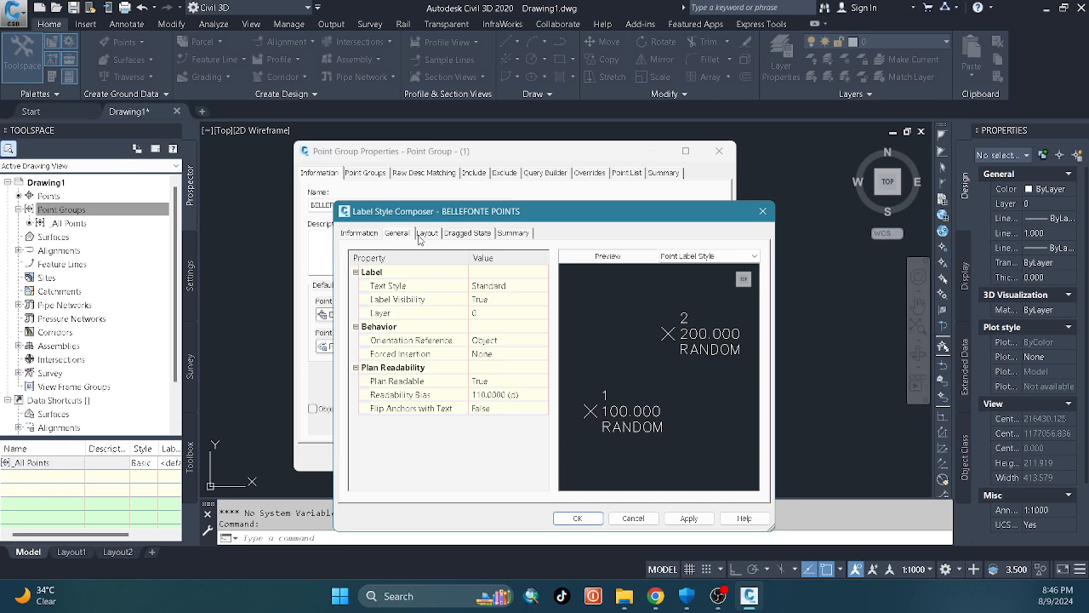
{"action": "left_click", "coordinate": [425, 233]}
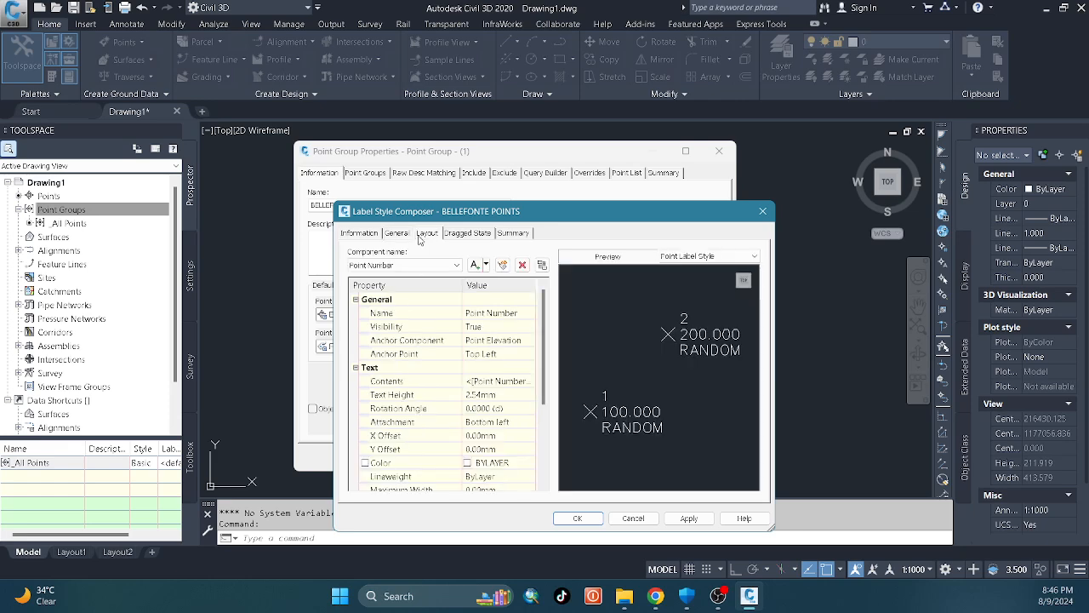
{"action": "left_click", "coordinate": [460, 235]}
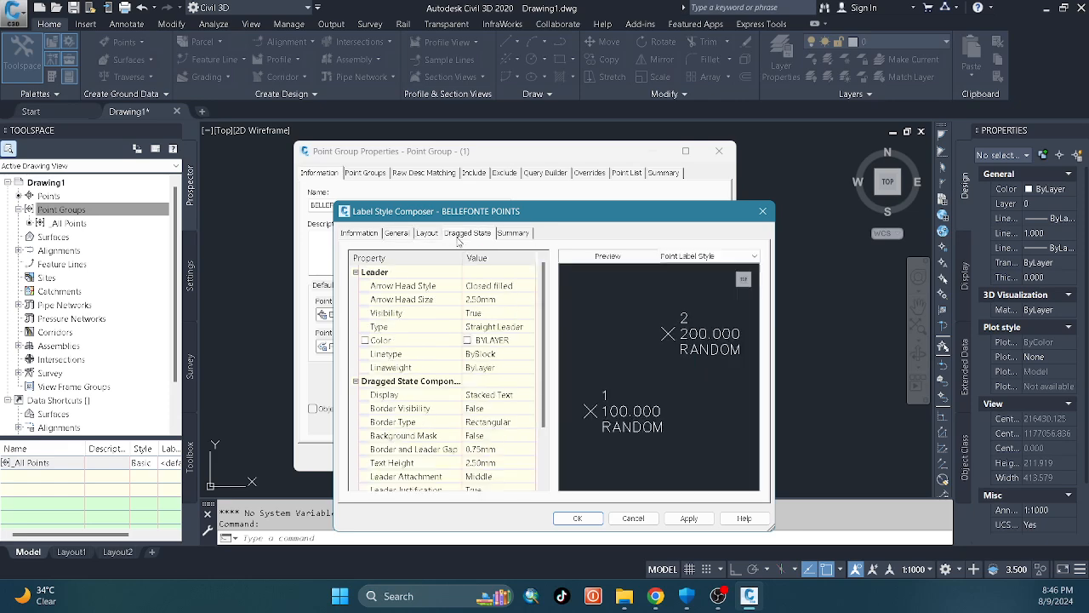
{"action": "left_click", "coordinate": [577, 518]}
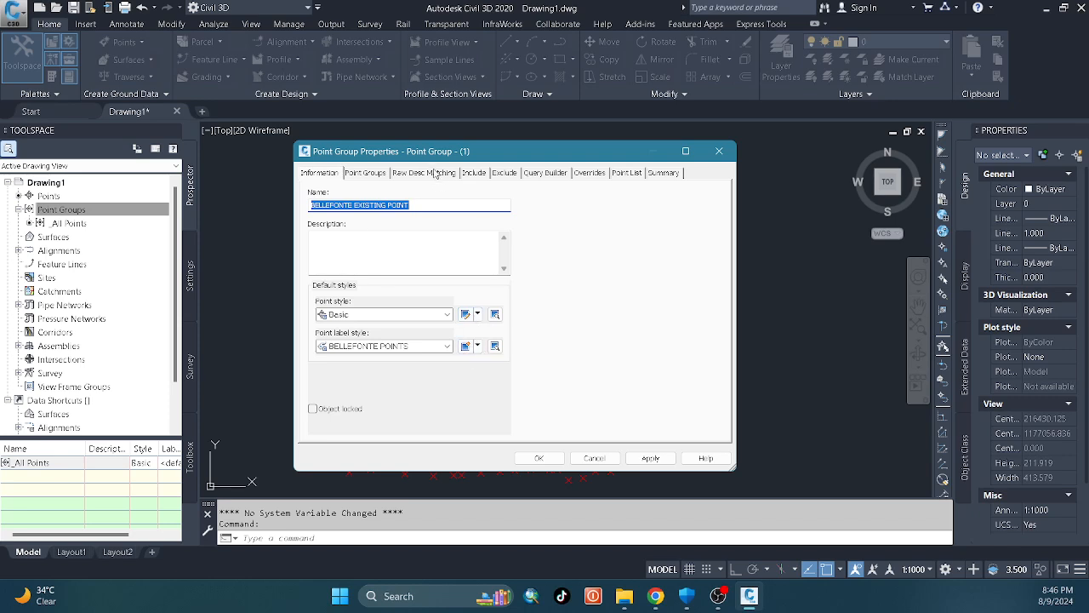
- Review the point group's raw description matching and include criteria, rechecking its name and default styles
{"action": "left_click", "coordinate": [366, 172]}
{"action": "left_click", "coordinate": [417, 174]}
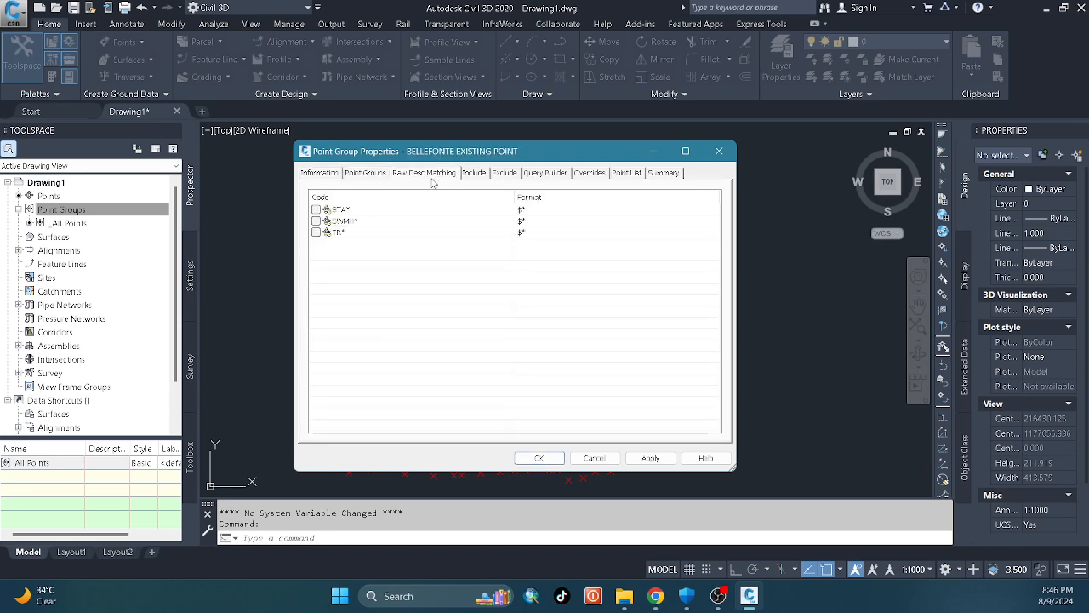
{"action": "left_click", "coordinate": [475, 174]}
{"action": "left_click", "coordinate": [319, 172]}
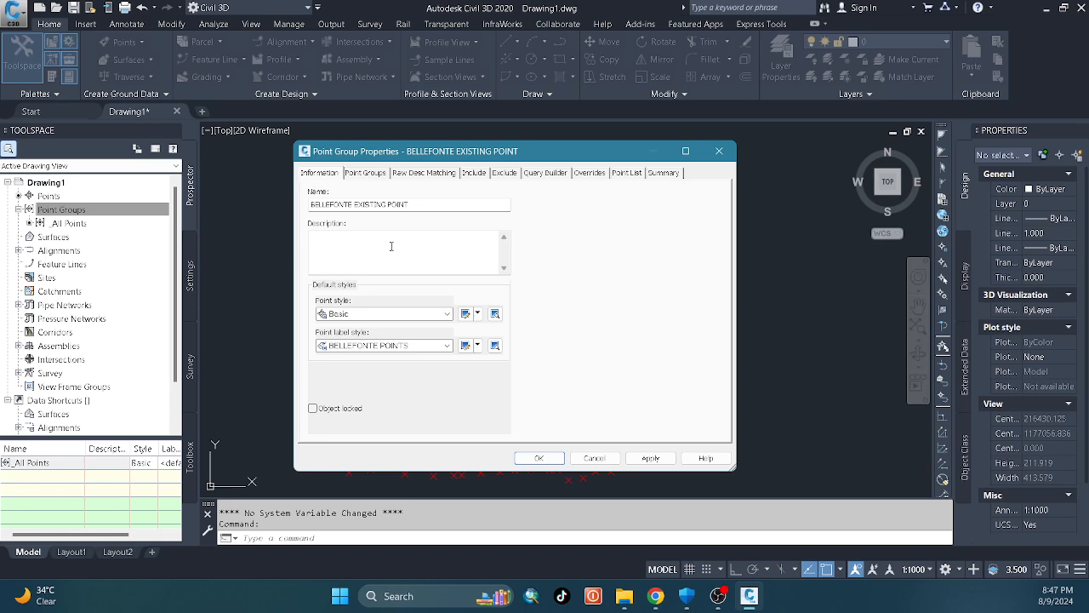
{"action": "left_click", "coordinate": [467, 175]}
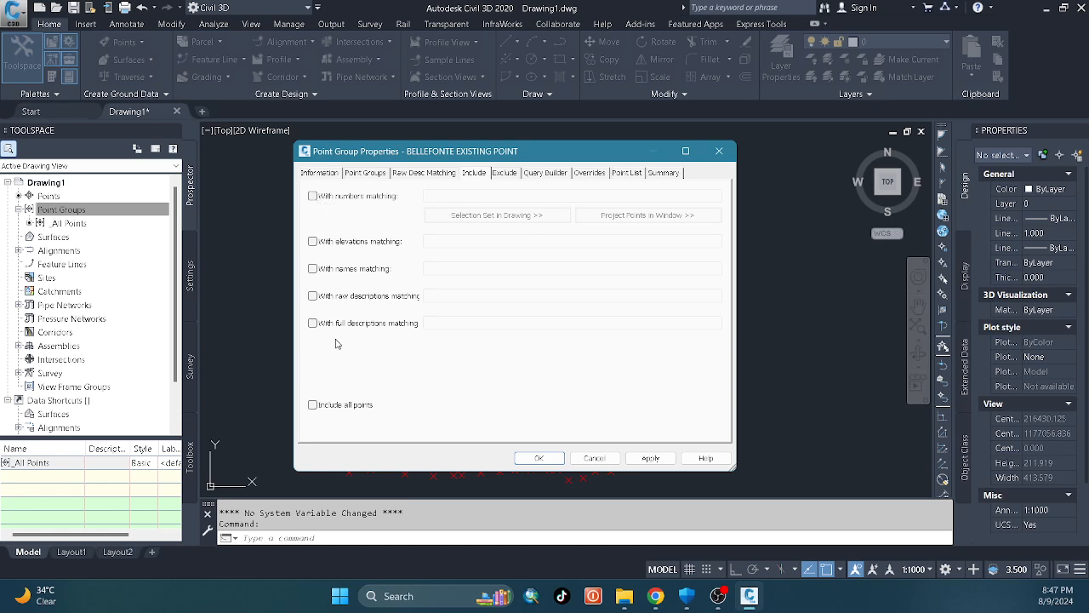
{"action": "left_click", "coordinate": [312, 323]}
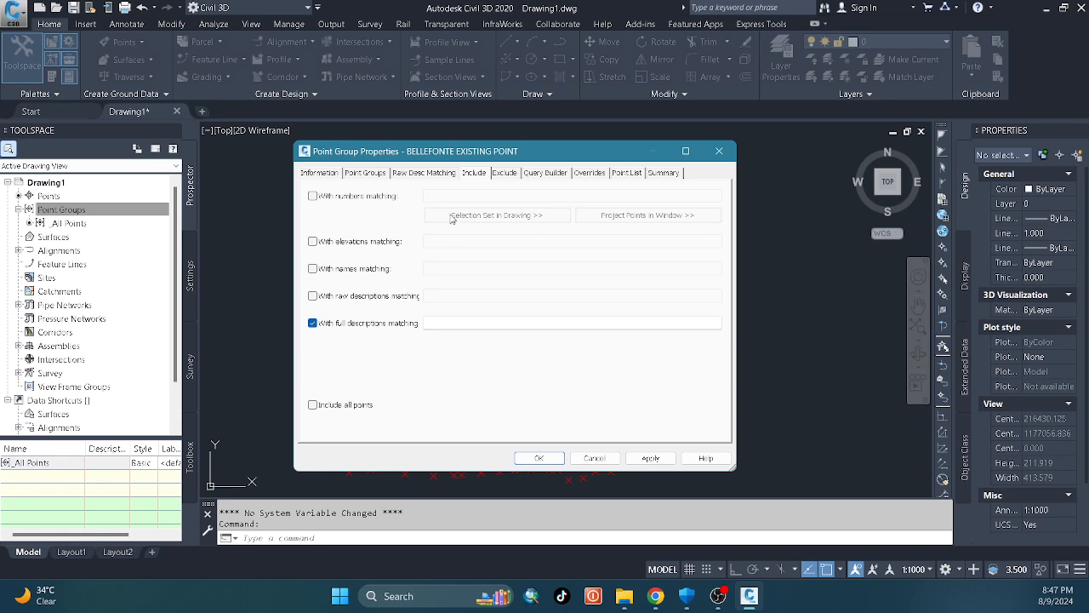
{"action": "left_click_drag", "start_coordinate": [455, 156], "coordinate": [435, 289]}
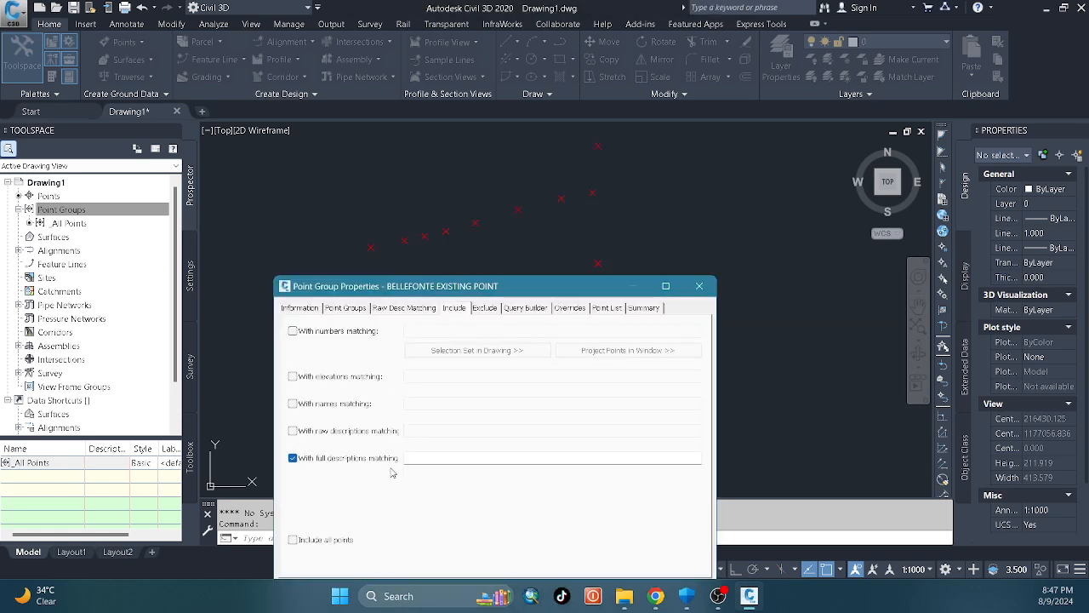
{"action": "left_click", "coordinate": [293, 457]}
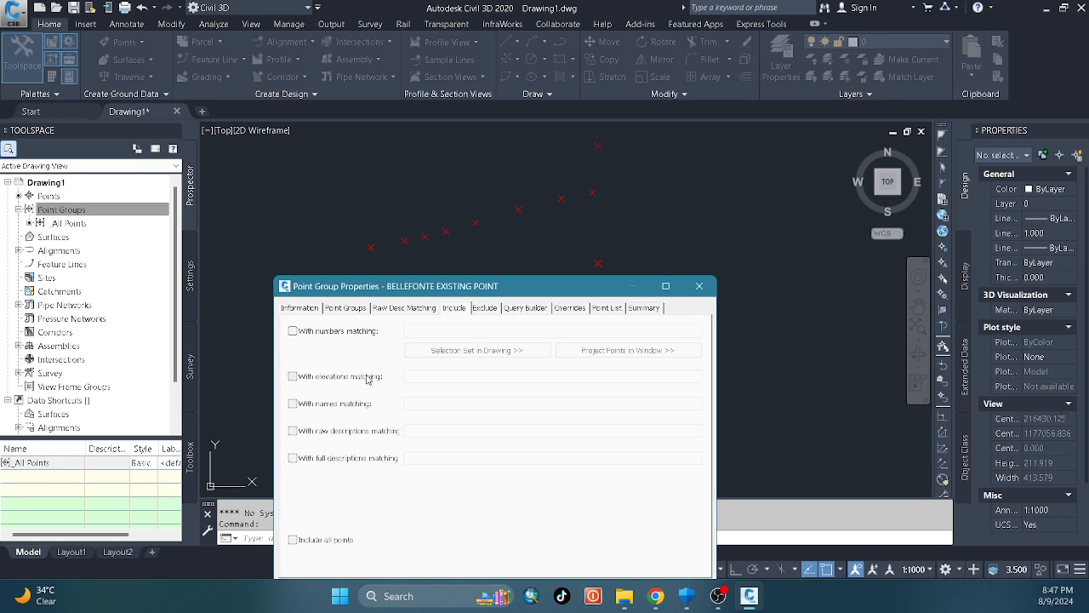
- Include points in the BELLEFONTE EXISTING POINT group by number, picking all the points in the drawing, and apply and accept the group
{"action": "left_click", "coordinate": [328, 335]}
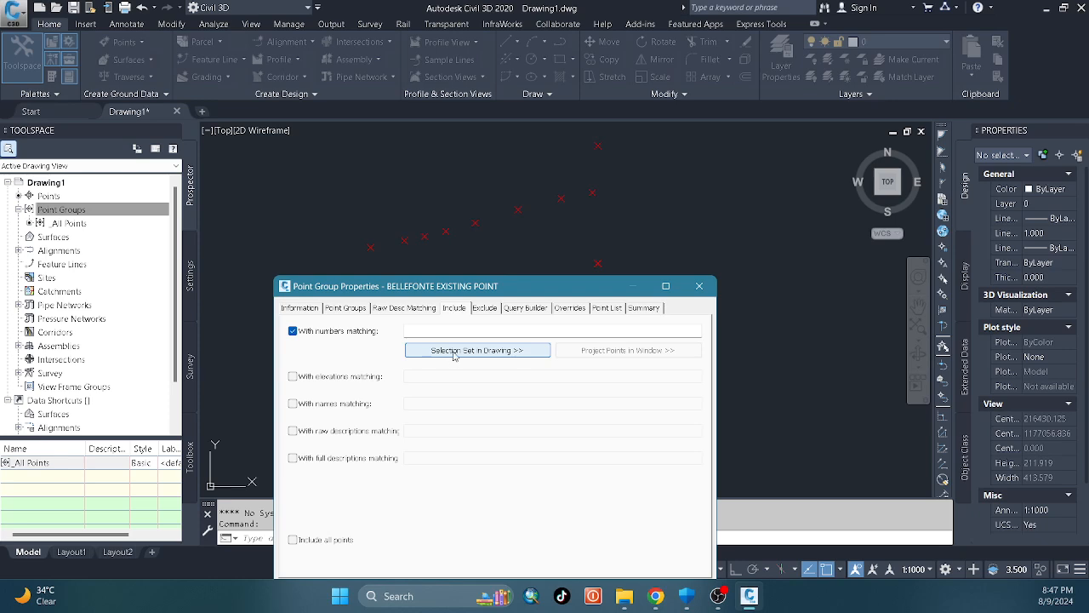
{"action": "left_click", "coordinate": [511, 355]}
{"action": "left_click", "coordinate": [541, 369]}
{"action": "scroll", "coordinate": [541, 370], "scroll_direction": "down", "scroll_amount": 2}
{"action": "left_click", "coordinate": [545, 362]}
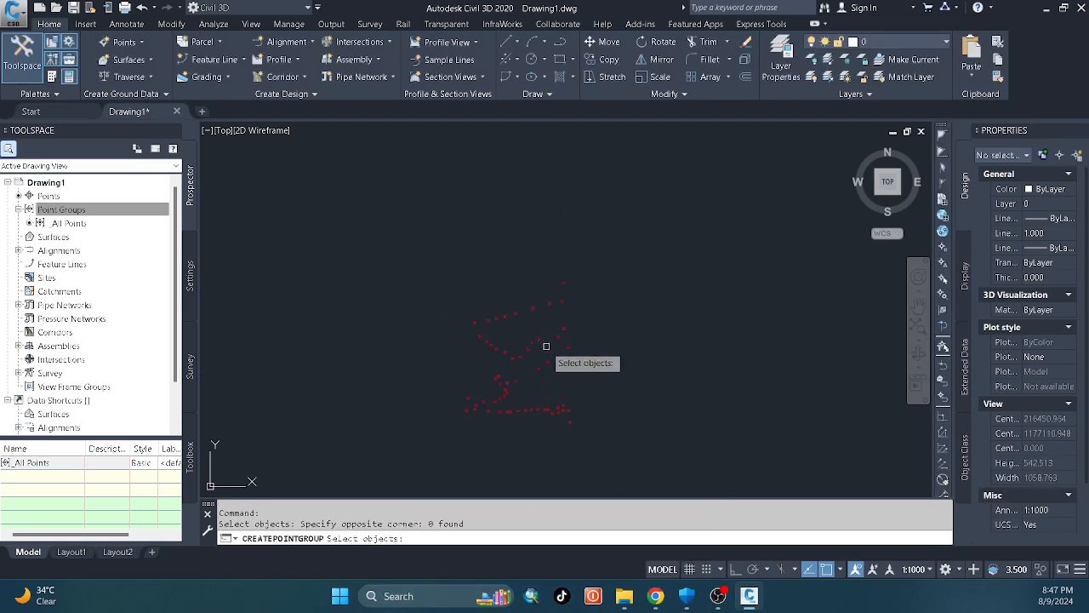
{"action": "left_click", "coordinate": [681, 213]}
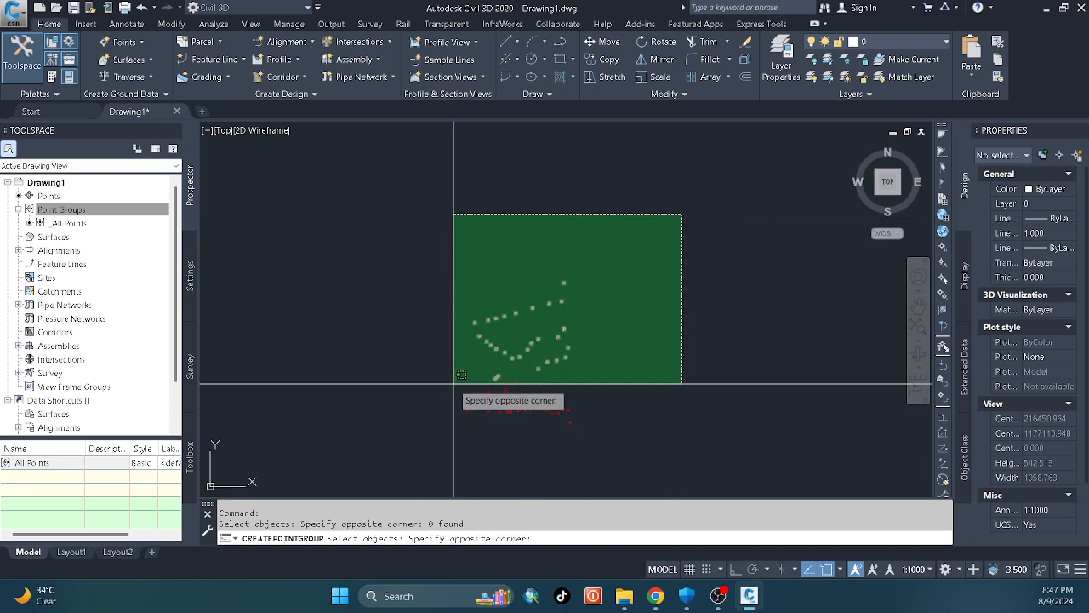
{"action": "left_click", "coordinate": [373, 445]}
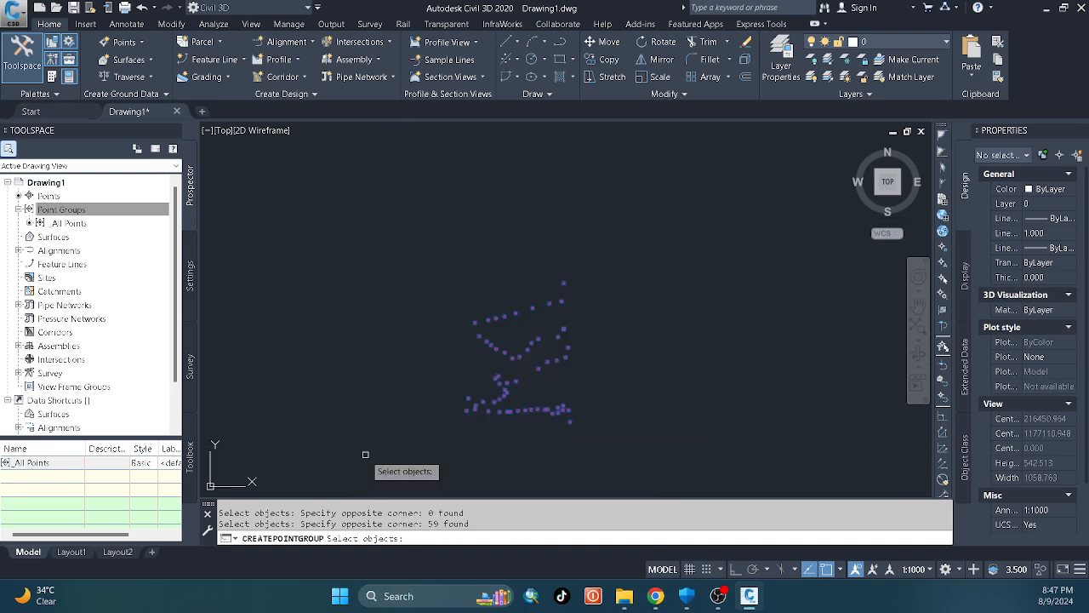
{"action": "key", "text": "Return"}
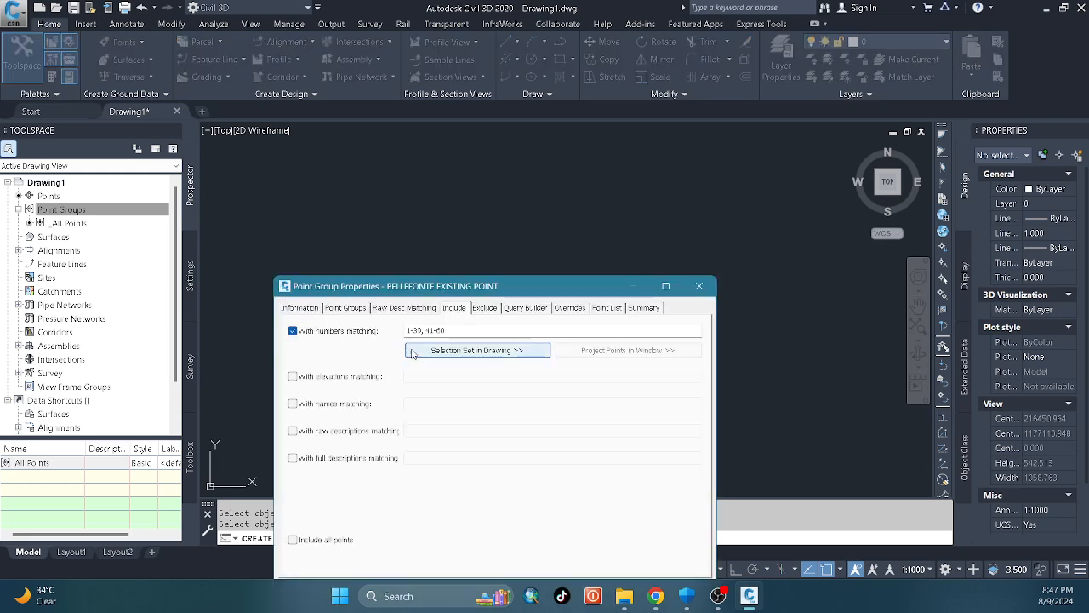
{"action": "left_click_drag", "start_coordinate": [576, 291], "coordinate": [609, 120]}
{"action": "left_click", "coordinate": [684, 431]}
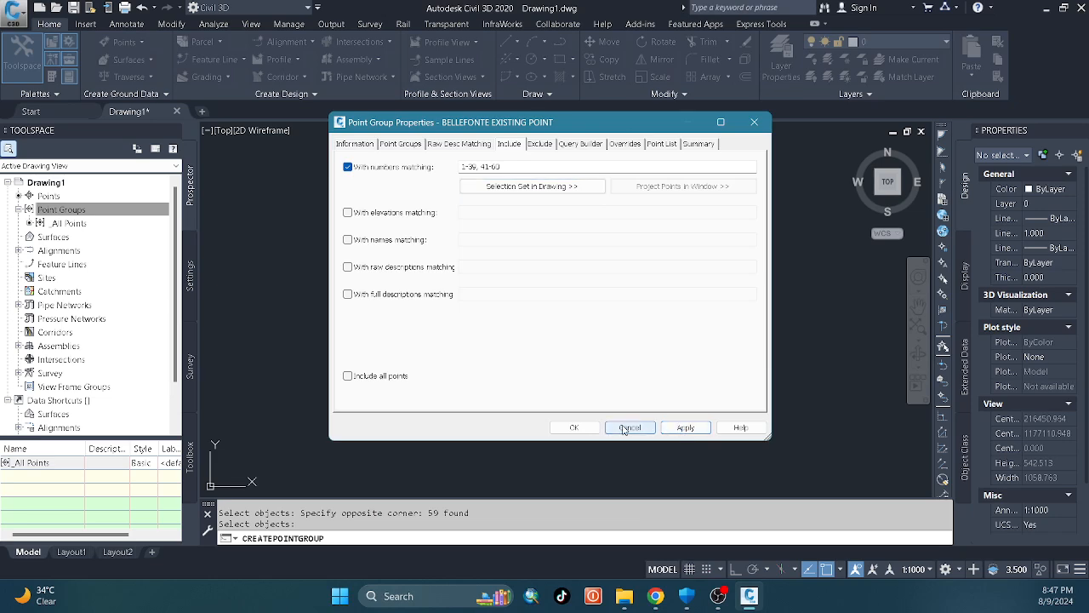
{"action": "left_click", "coordinate": [579, 429]}
{"action": "left_click", "coordinate": [583, 432]}
{"action": "left_click", "coordinate": [618, 410]}
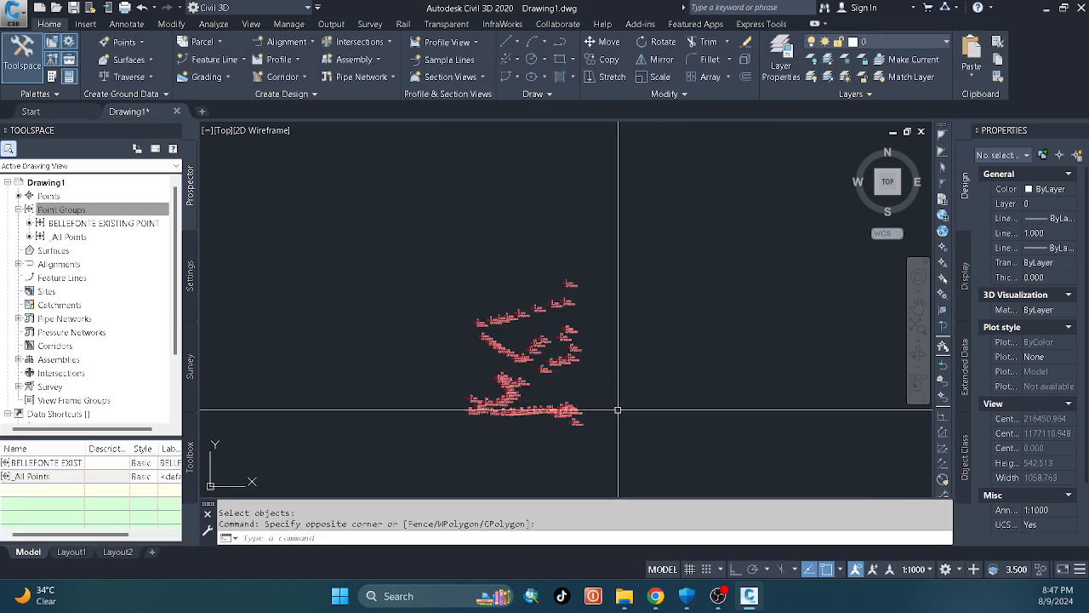
- Examine the labels of the grouped points up close in the drawing
{"action": "scroll", "coordinate": [559, 359], "scroll_direction": "up", "scroll_amount": 10}
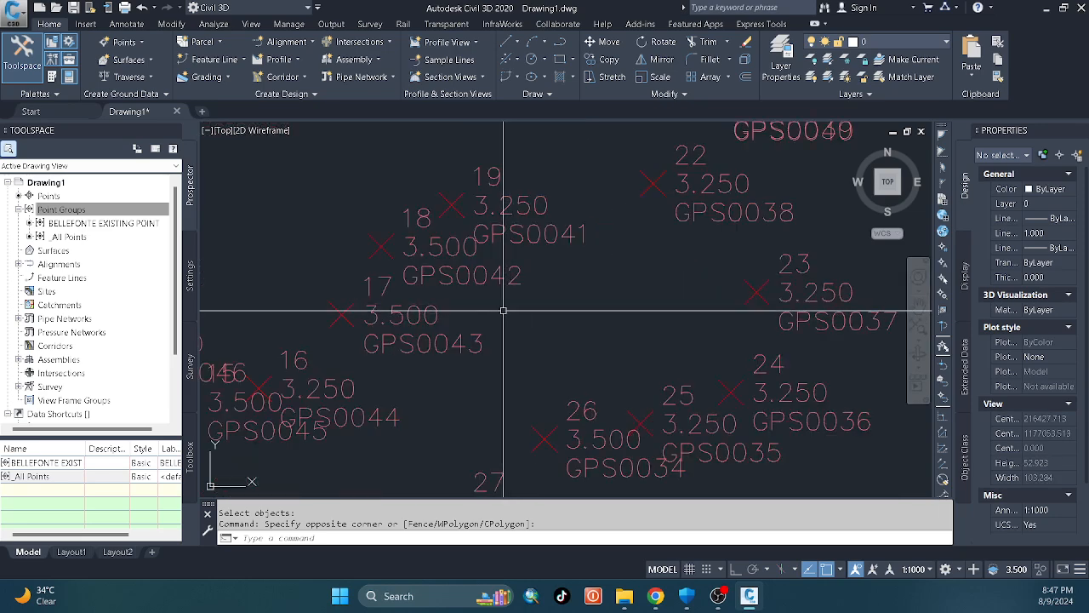
{"action": "scroll", "coordinate": [503, 310], "scroll_direction": "down", "scroll_amount": 5}
{"action": "scroll", "coordinate": [374, 246], "scroll_direction": "up", "scroll_amount": 3}
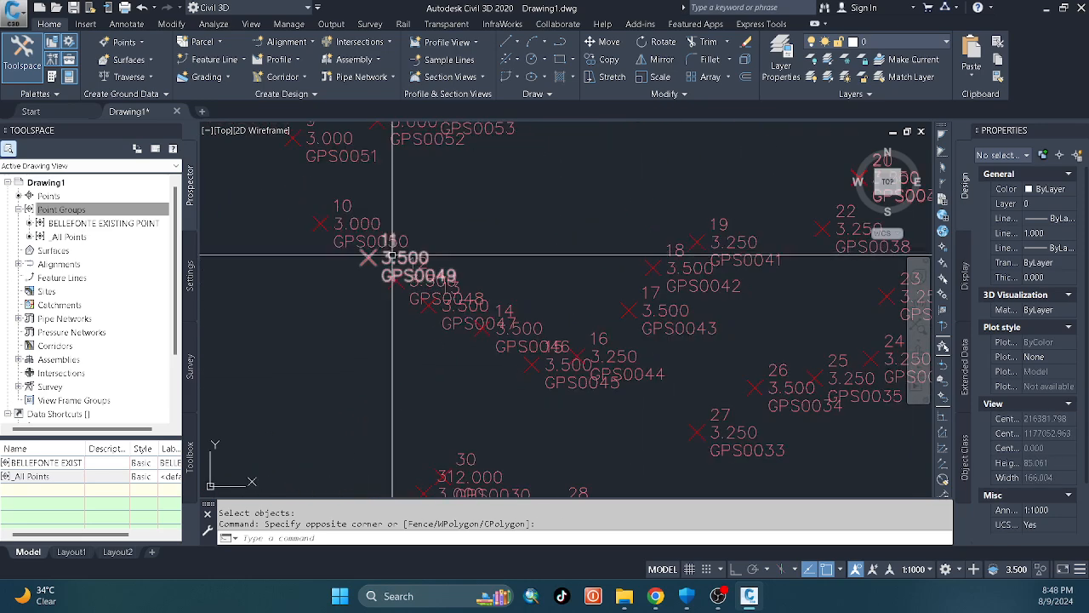
- Select all points of the BELLEFONTE EXISTING POINT group in the drawing to check its members, and clear the selection
{"action": "left_click", "coordinate": [109, 211]}
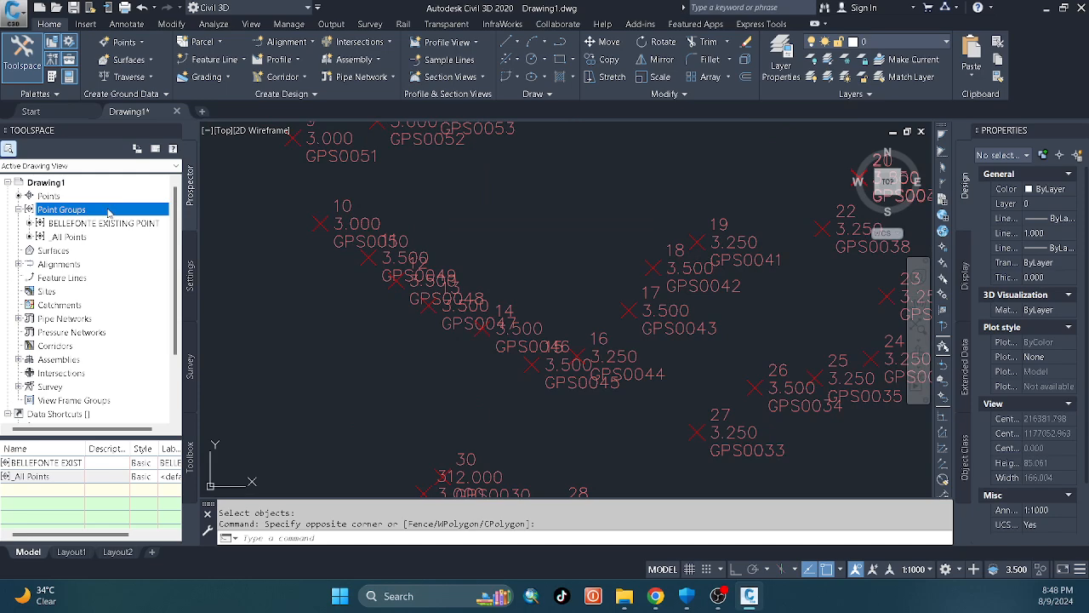
{"action": "left_click", "coordinate": [105, 224]}
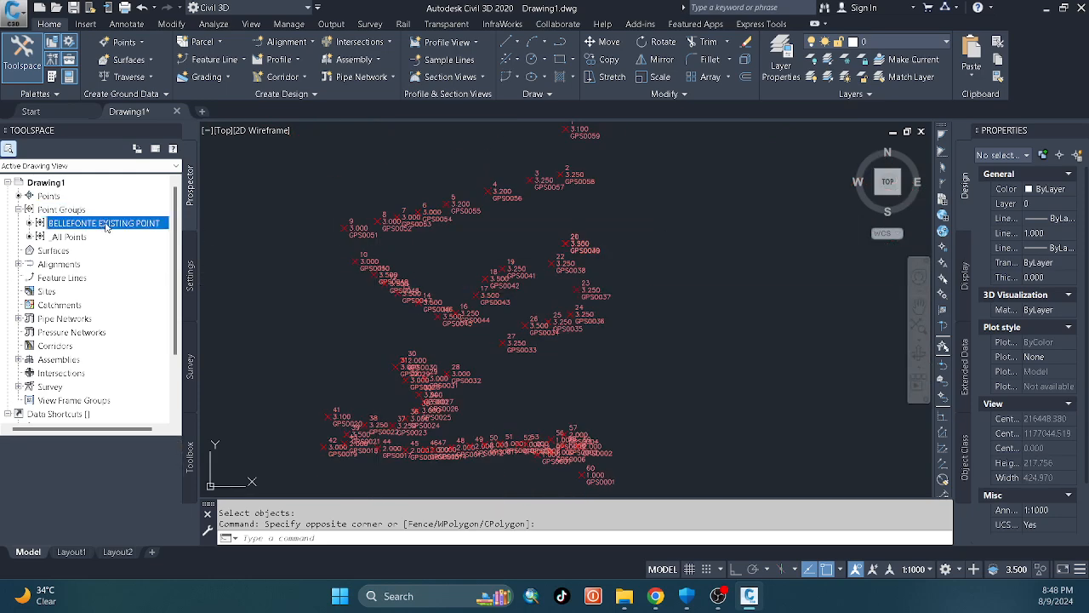
{"action": "right_click", "coordinate": [106, 226]}
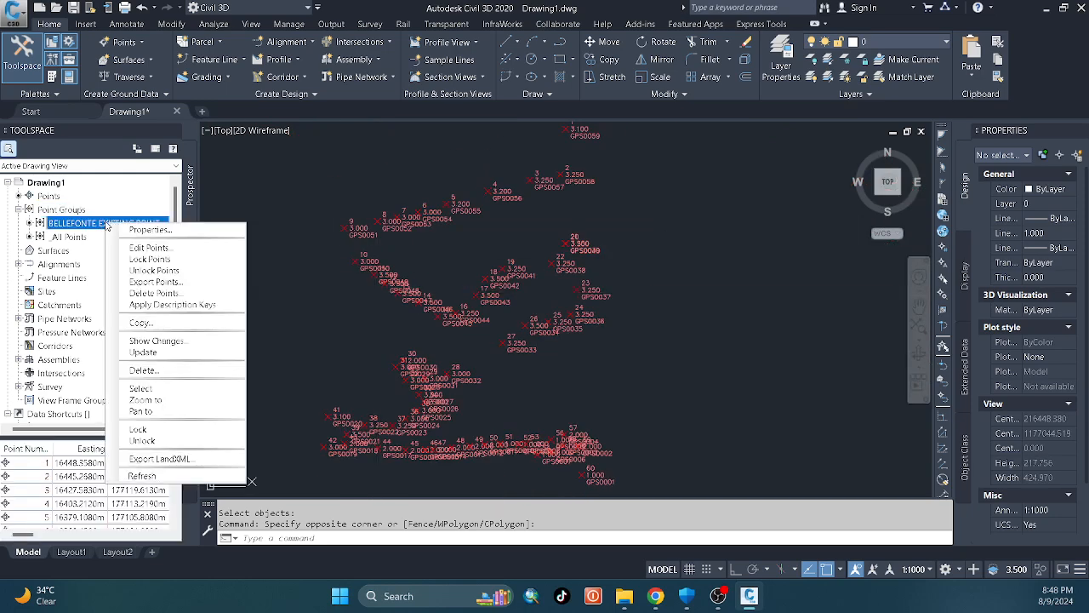
{"action": "left_click", "coordinate": [182, 390]}
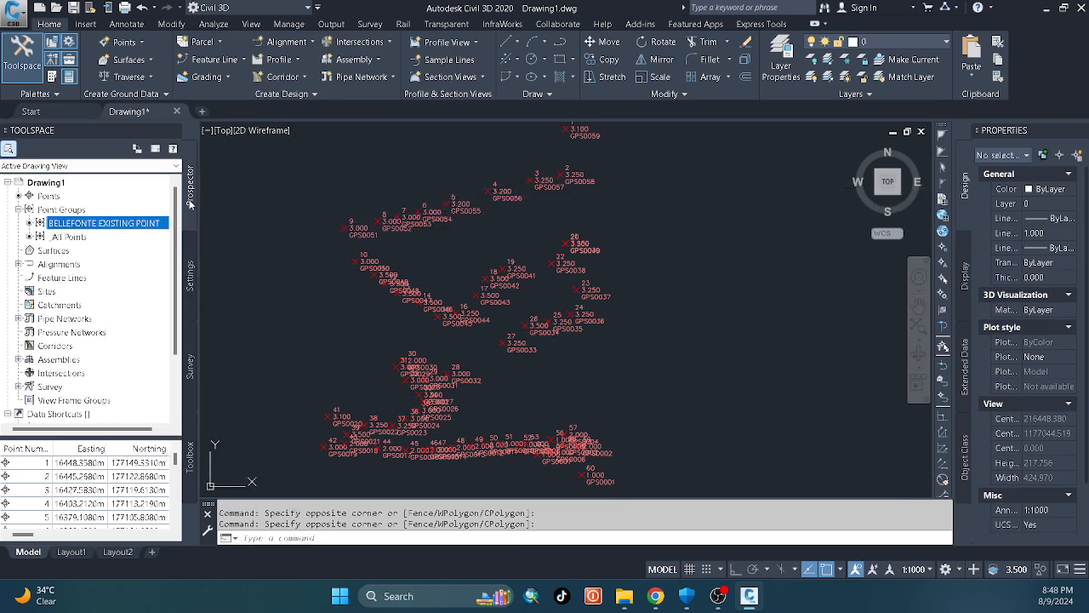
{"action": "right_click", "coordinate": [132, 224]}
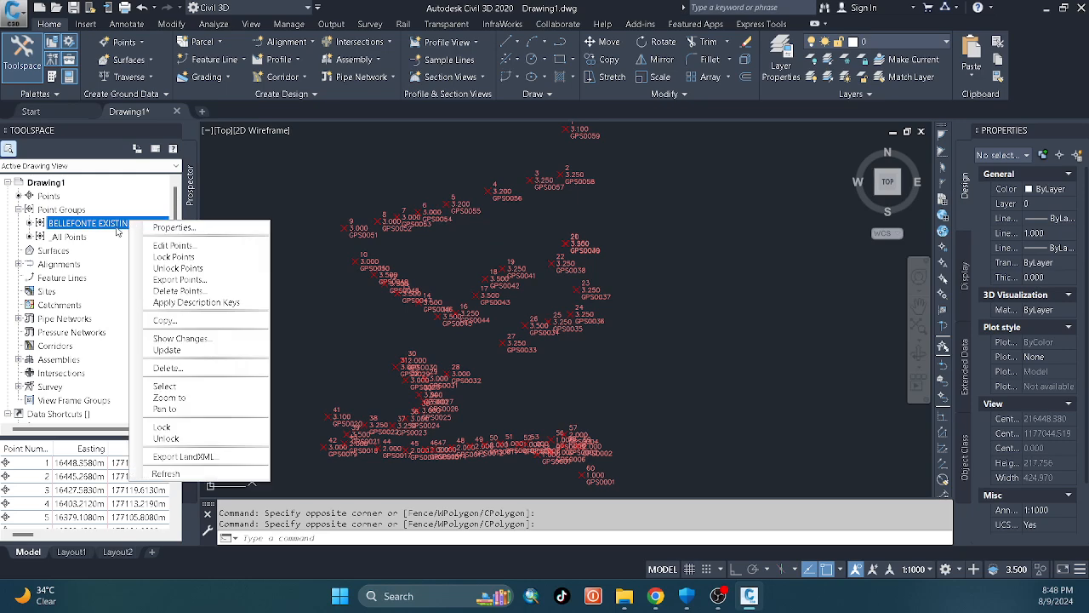
{"action": "left_click", "coordinate": [115, 231]}
{"action": "right_click", "coordinate": [115, 231]}
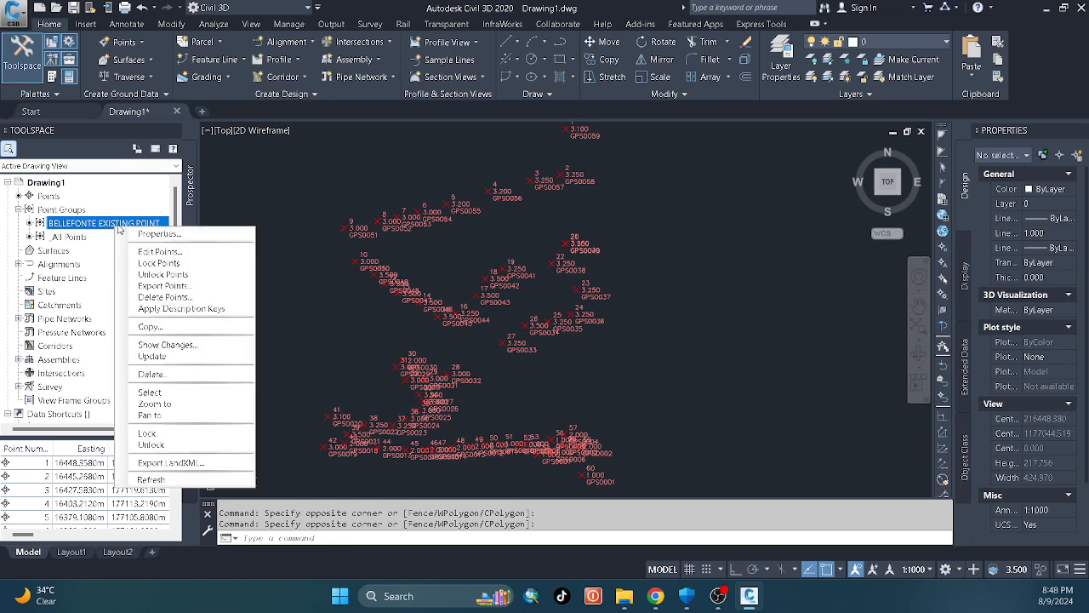
{"action": "left_click", "coordinate": [182, 393]}
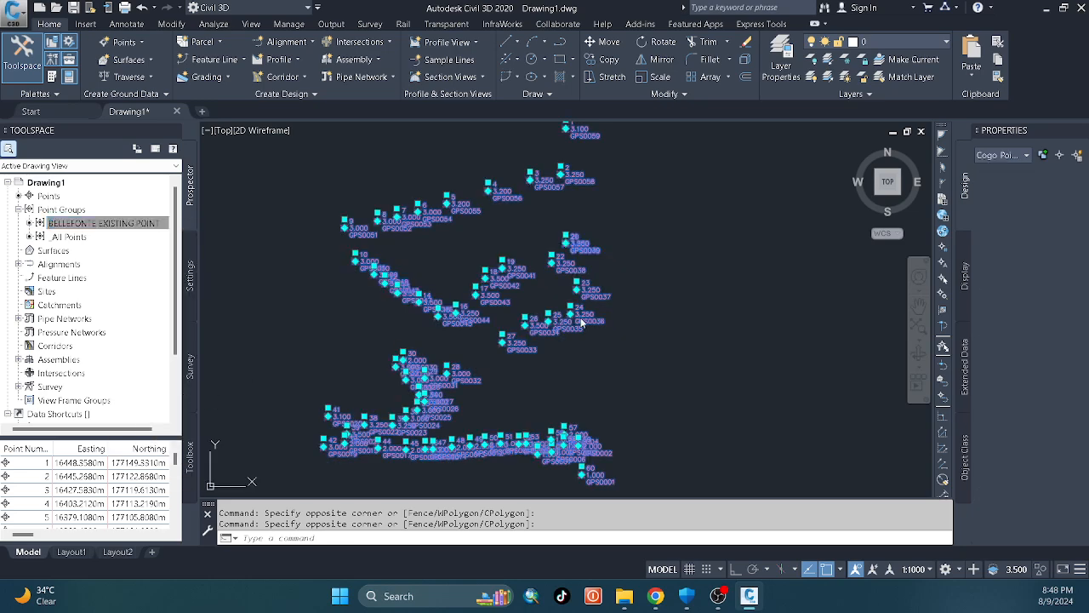
{"action": "key", "text": "Escape"}
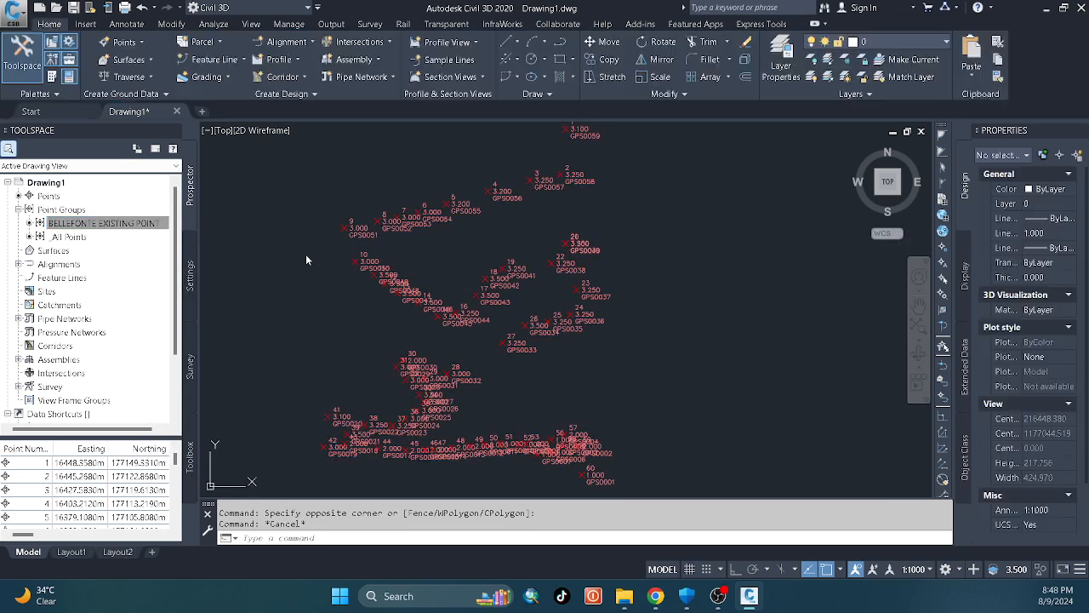
{"action": "left_click", "coordinate": [306, 254]}
{"action": "key", "text": "Escape"}
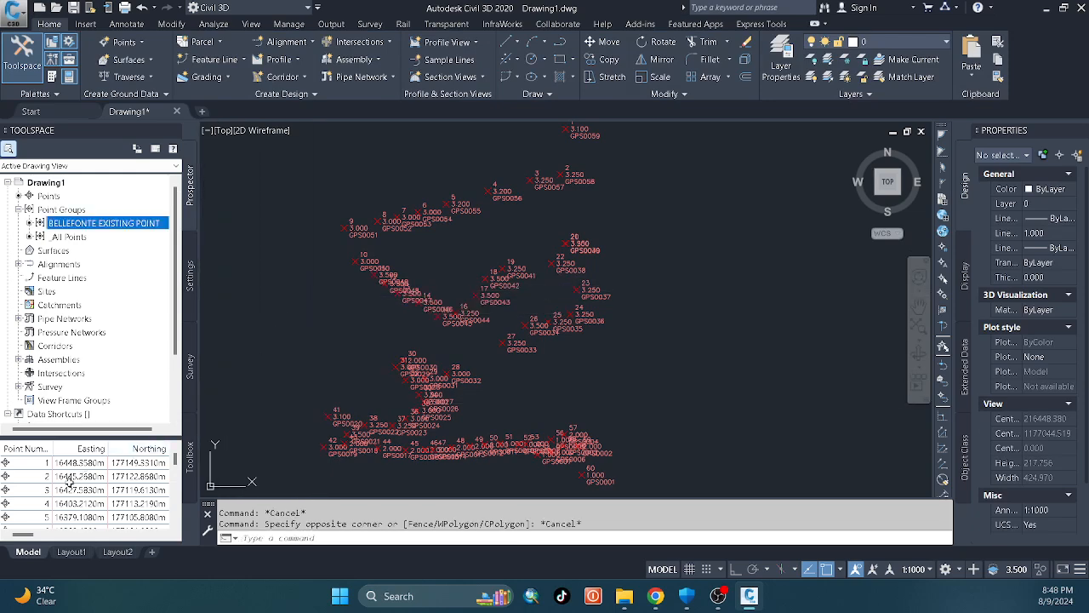
- Enlarge the group's point list, locate point 2 in the drawing by selecting it from the list, and clear the selection
{"action": "left_click_drag", "start_coordinate": [121, 437], "coordinate": [125, 399]}
{"action": "left_click", "coordinate": [81, 444]}
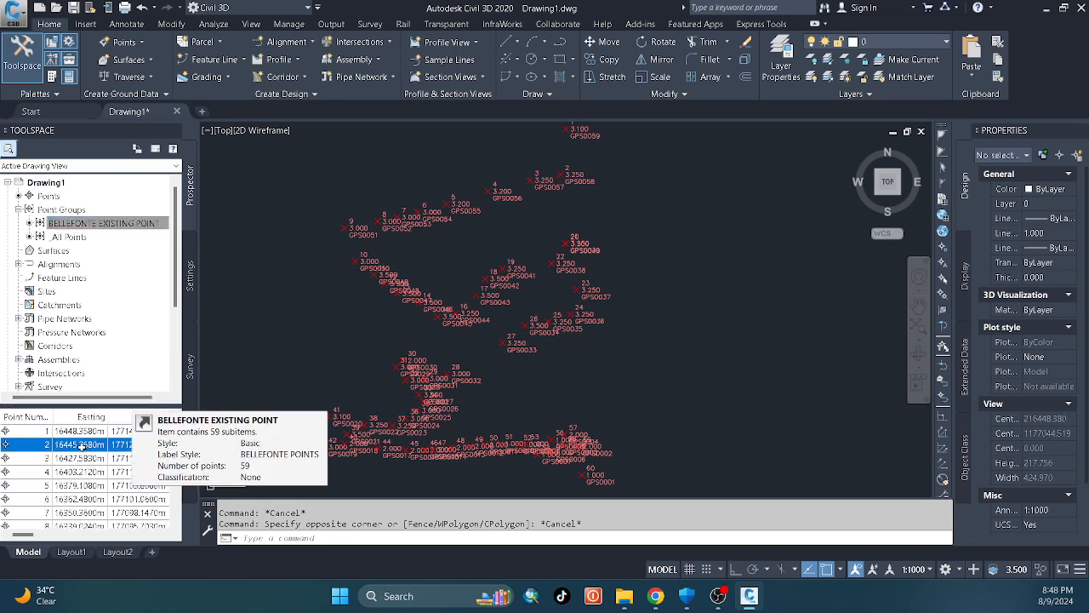
{"action": "right_click", "coordinate": [83, 444]}
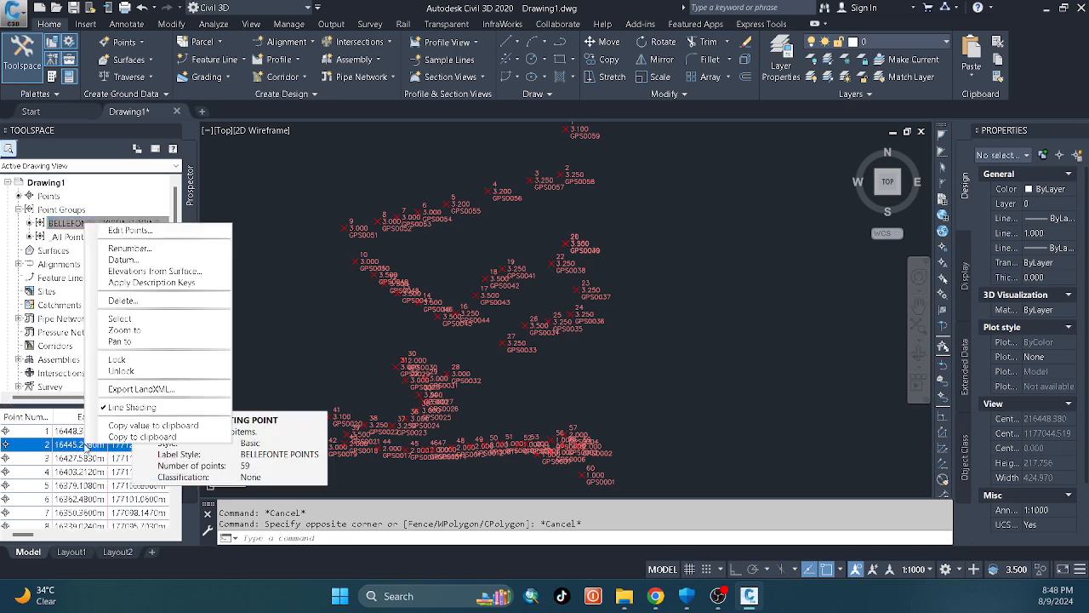
{"action": "left_click", "coordinate": [124, 319]}
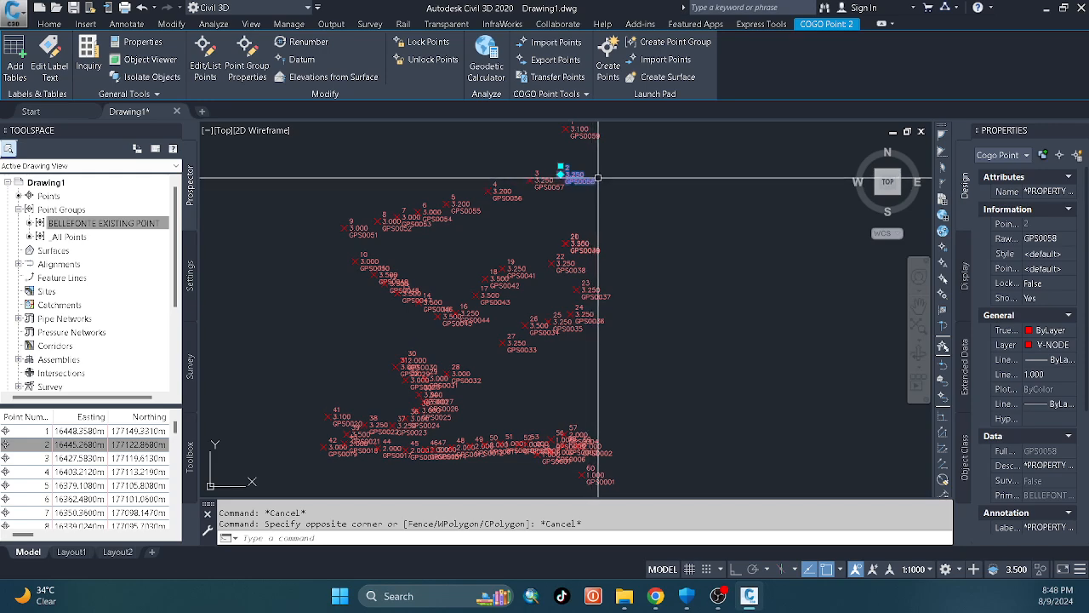
{"action": "key", "text": "Escape"}
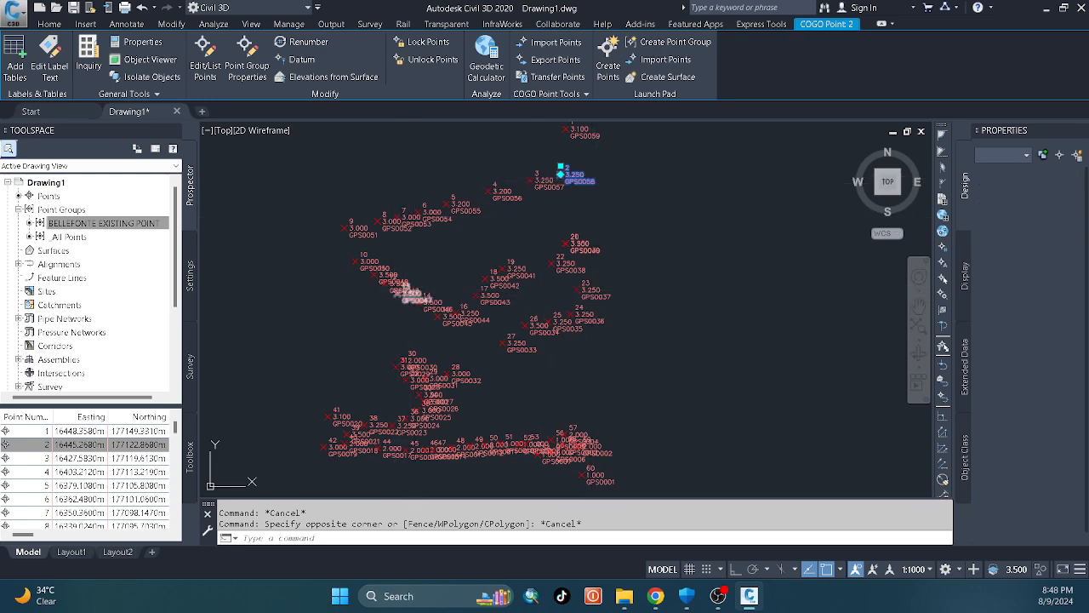
{"action": "left_click", "coordinate": [601, 218]}
{"action": "key", "text": "Escape"}
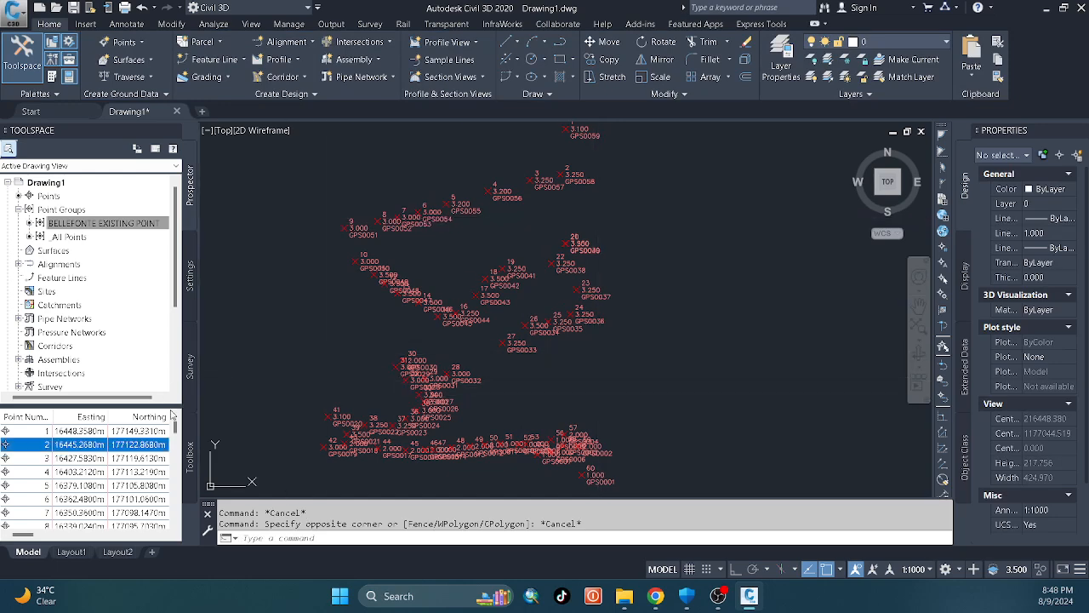
- Zoom to point 5 in the drawing from the group's point list
{"action": "left_click", "coordinate": [91, 485]}
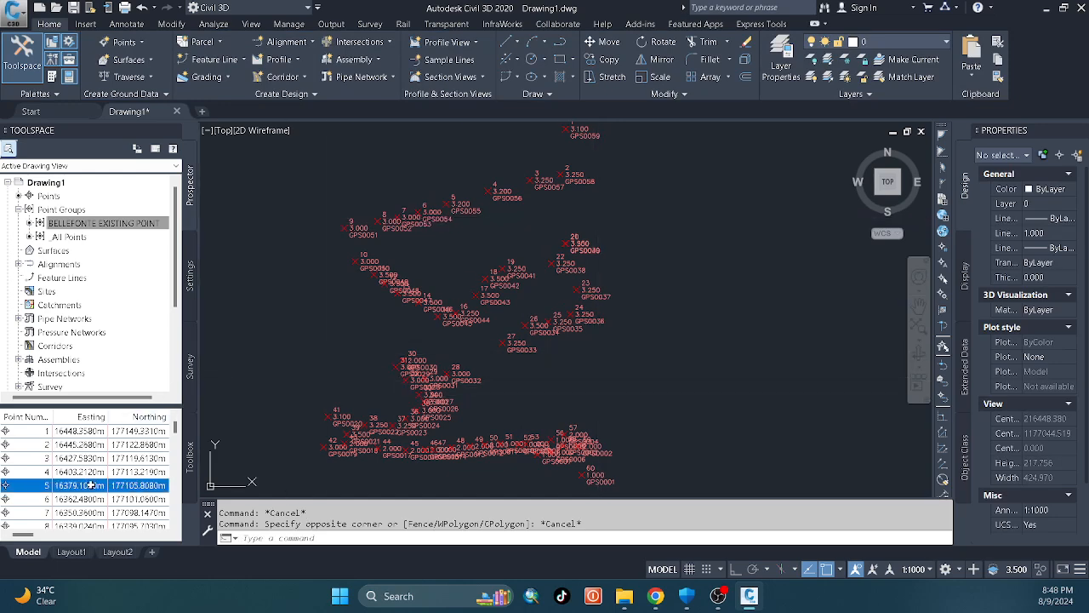
{"action": "right_click", "coordinate": [92, 485]}
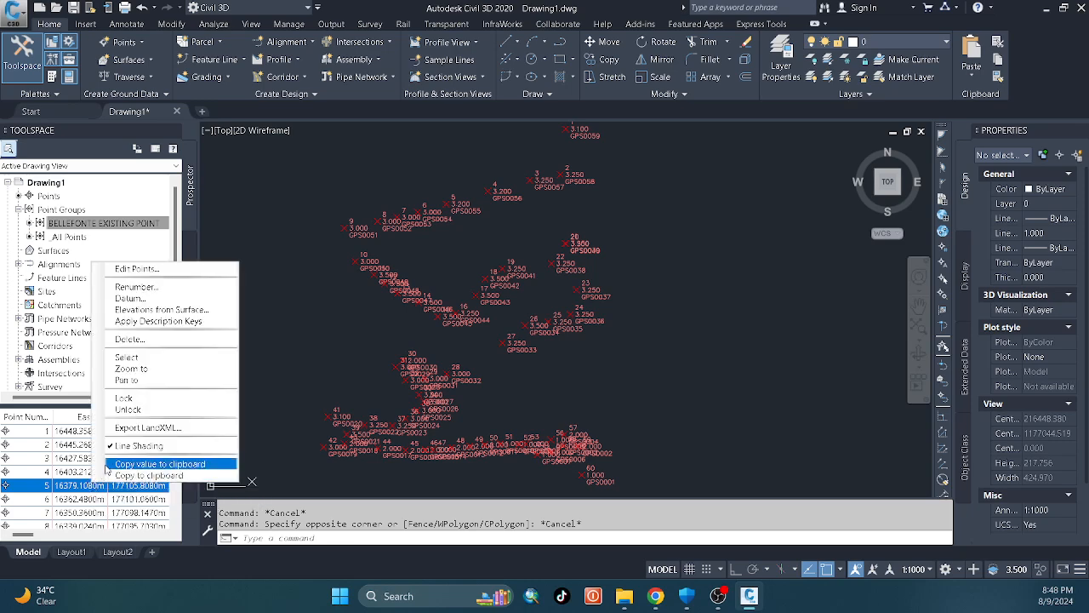
{"action": "left_click", "coordinate": [132, 369]}
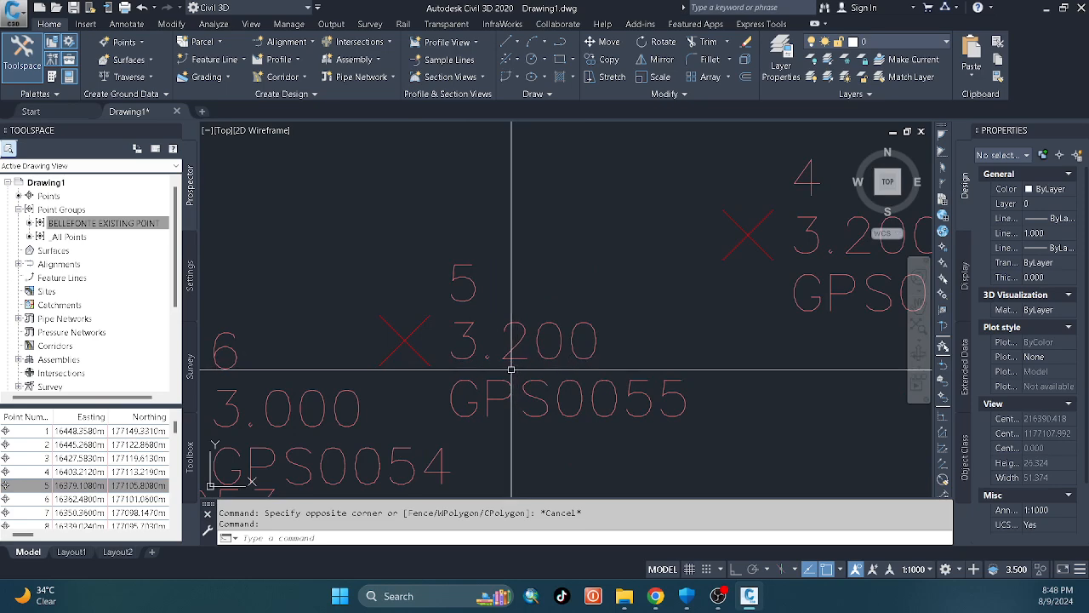
- Examine the overall layout of the Bellefonte points and the crowded labels around points 10 to 19
{"action": "scroll", "coordinate": [476, 348], "scroll_direction": "down", "scroll_amount": 10}
{"action": "scroll", "coordinate": [466, 249], "scroll_direction": "down", "scroll_amount": 2}
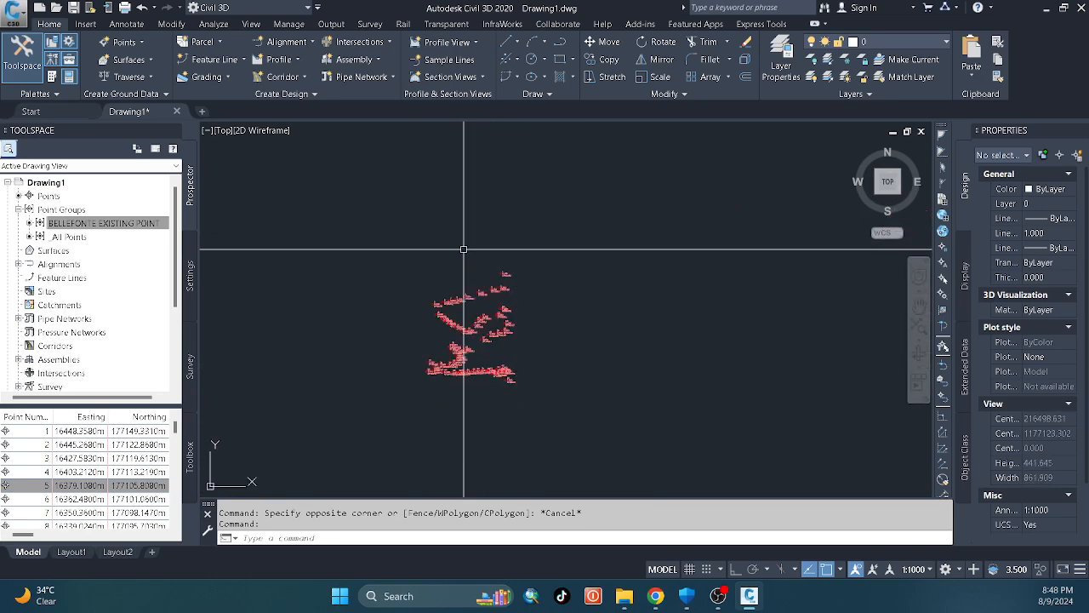
{"action": "middle_click_drag", "start_coordinate": [508, 388], "coordinate": [480, 302]}
{"action": "scroll", "coordinate": [442, 247], "scroll_direction": "up", "scroll_amount": 2}
{"action": "scroll", "coordinate": [458, 317], "scroll_direction": "up", "scroll_amount": 2}
{"action": "mouse_move", "coordinate": [441, 266]}
{"action": "middle_mouse_down"}
{"action": "mouse_move", "coordinate": [457, 303]}
{"action": "mouse_move", "coordinate": [559, 408]}
{"action": "middle_mouse_up"}
{"action": "scroll", "coordinate": [538, 358], "scroll_direction": "up", "scroll_amount": 2}
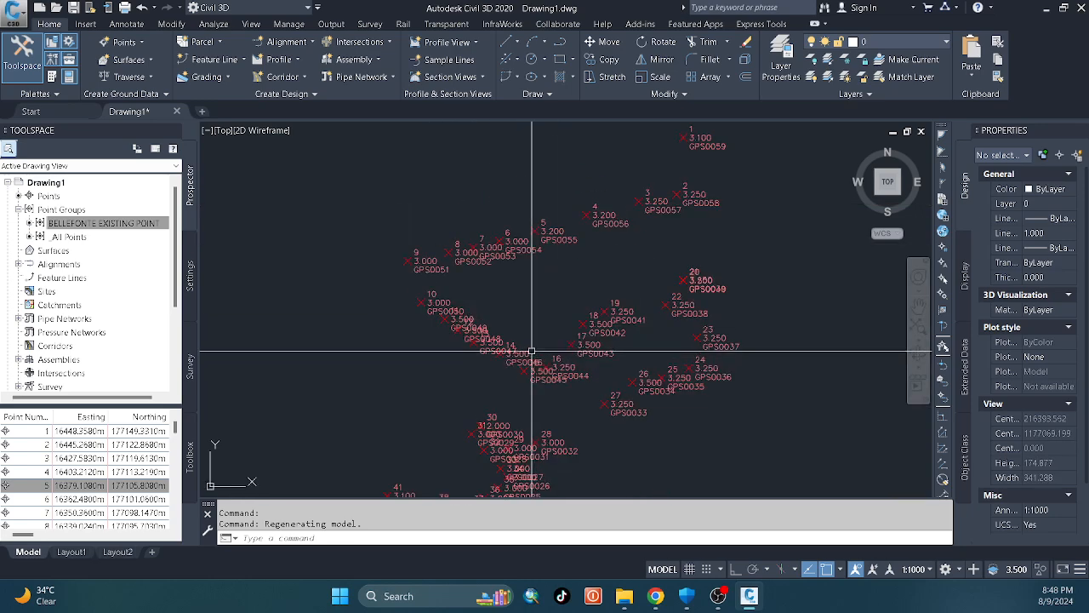
{"action": "scroll", "coordinate": [537, 358], "scroll_direction": "up", "scroll_amount": 4}
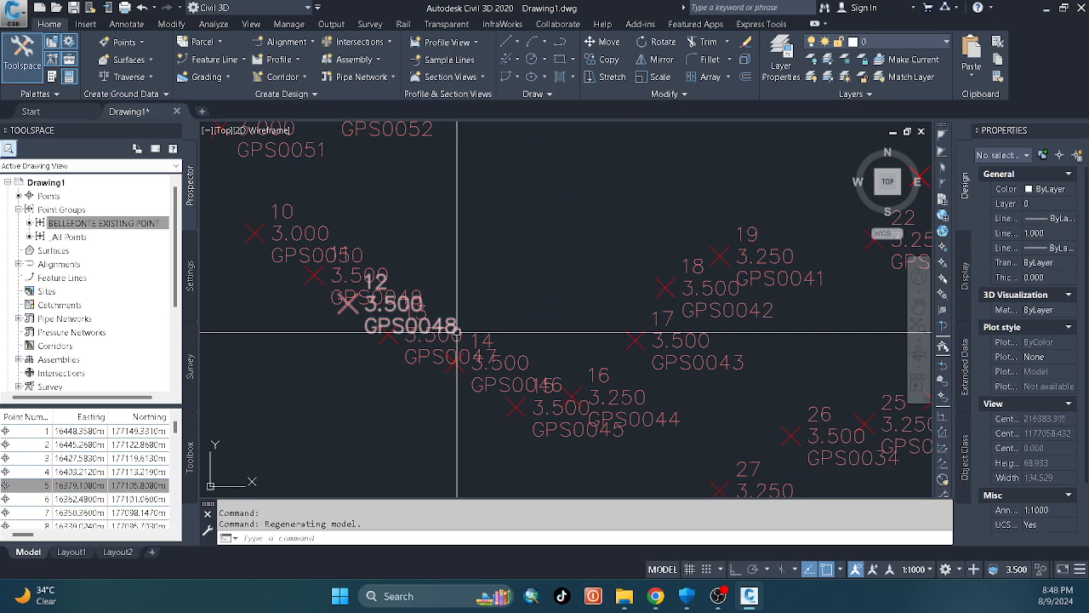
{"action": "scroll", "coordinate": [460, 334], "scroll_direction": "down", "scroll_amount": 4}
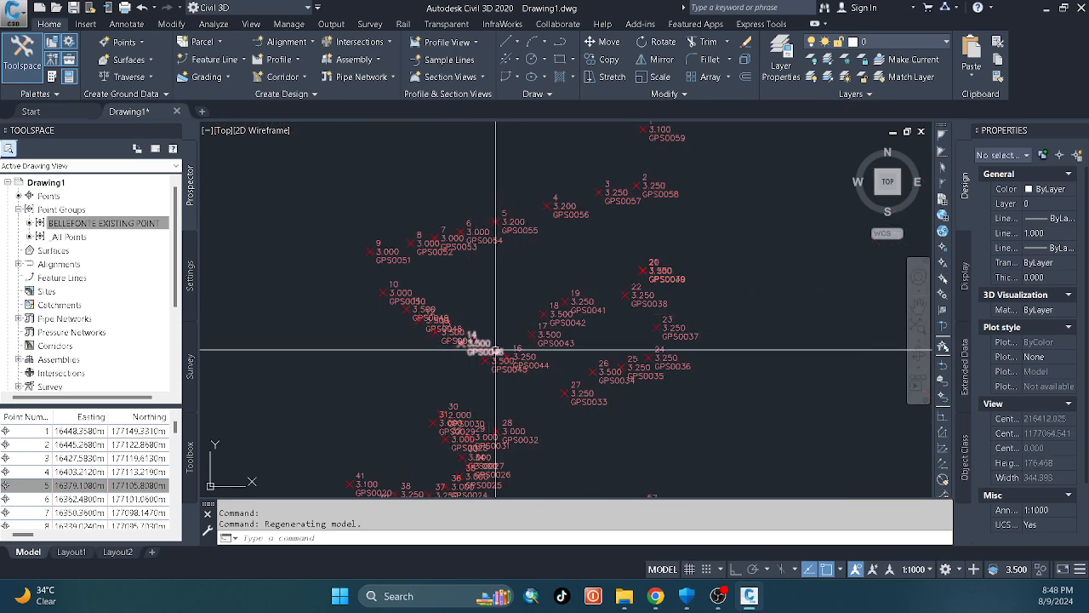
{"action": "middle_click_drag", "start_coordinate": [490, 287], "coordinate": [576, 253]}
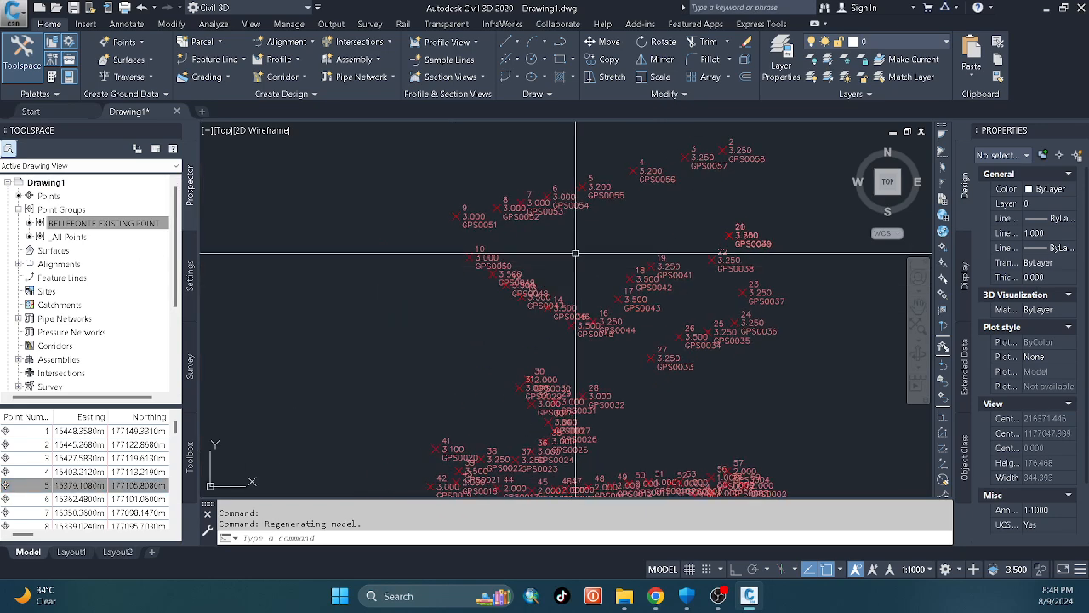
{"action": "scroll", "coordinate": [526, 290], "scroll_direction": "up", "scroll_amount": 2}
{"action": "middle_click_drag", "start_coordinate": [489, 327], "coordinate": [599, 314]}
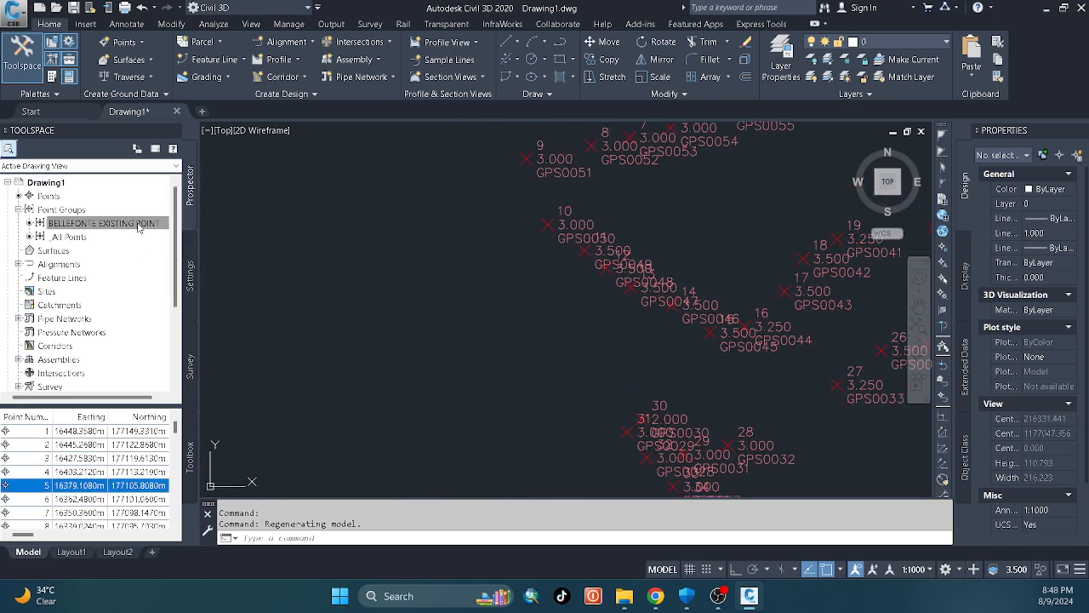
- Open the properties of the BELLEFONTE EXISTING POINT point group
{"action": "left_click", "coordinate": [110, 223]}
{"action": "right_click", "coordinate": [139, 226]}
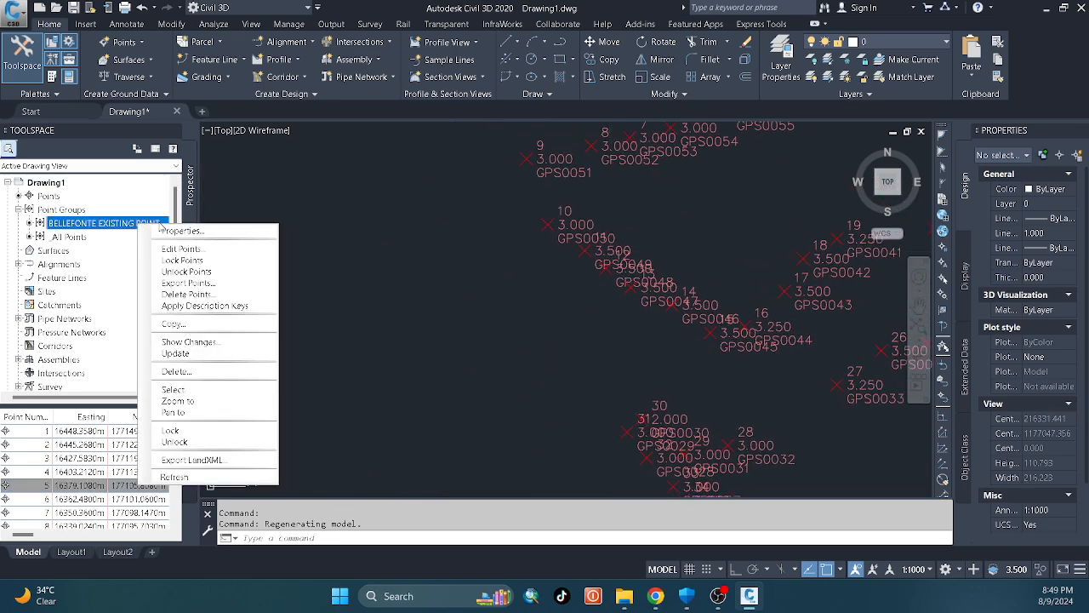
{"action": "left_click", "coordinate": [286, 195]}
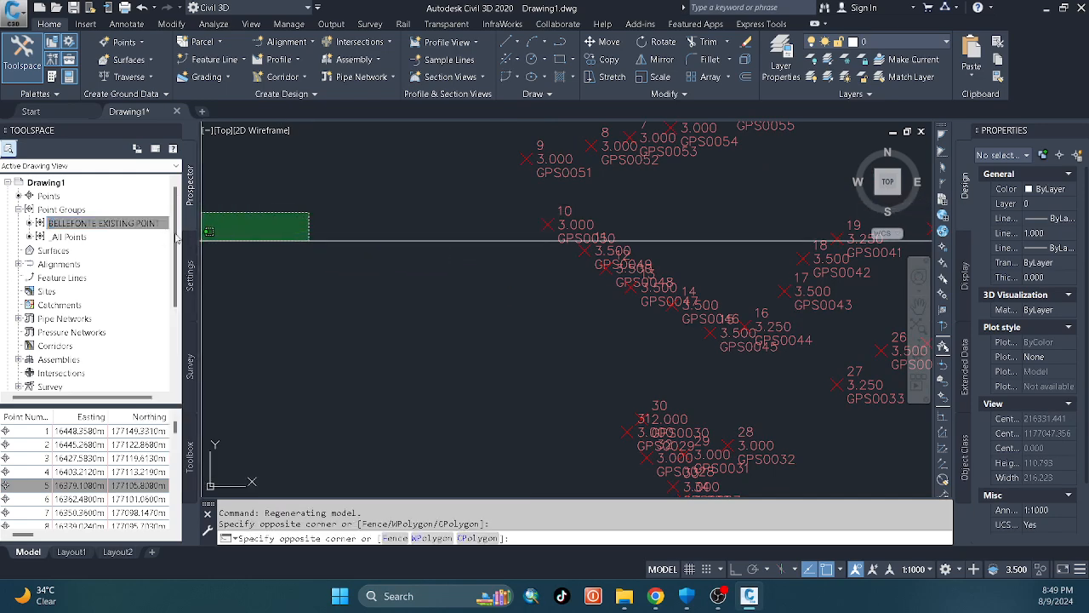
{"action": "left_click", "coordinate": [128, 226]}
{"action": "right_click", "coordinate": [127, 228]}
{"action": "left_click", "coordinate": [124, 224]}
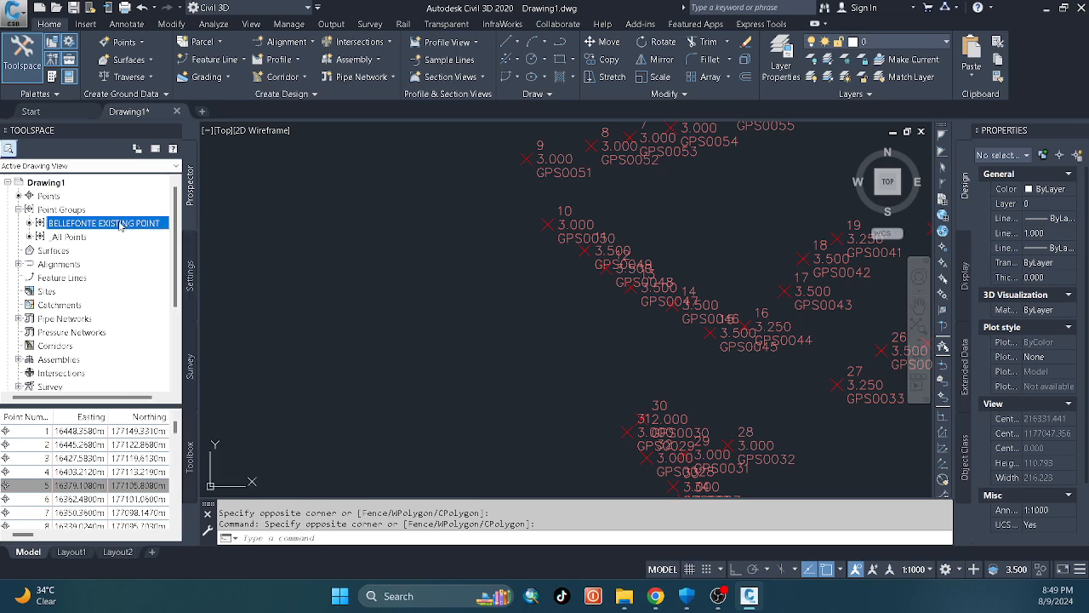
{"action": "right_click", "coordinate": [120, 223]}
{"action": "left_click", "coordinate": [162, 229]}
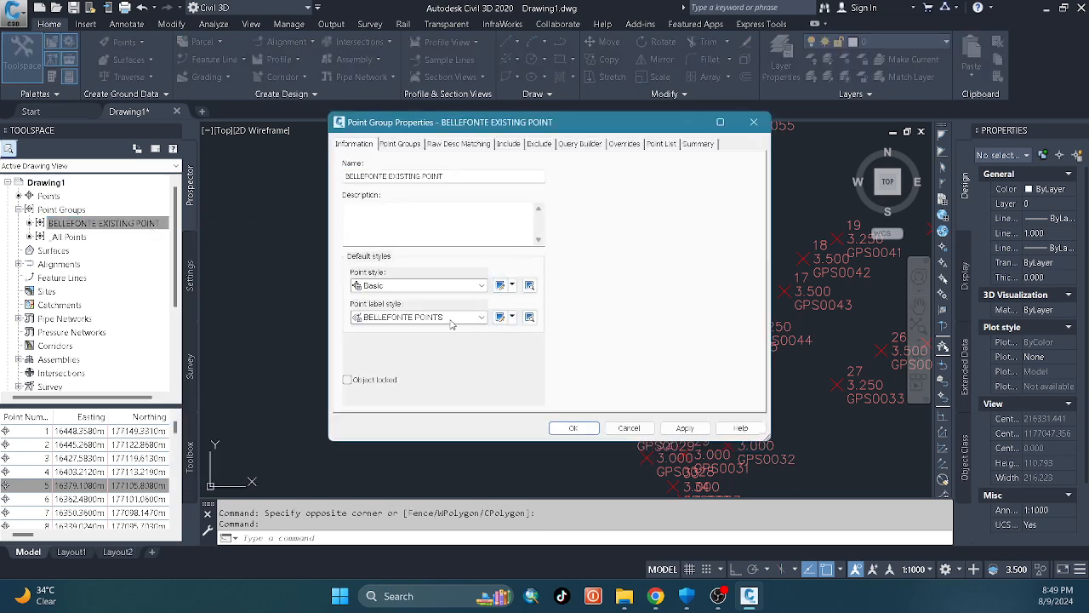
- Open the group's current point label style, BELLEFONTE POINTS, for editing
{"action": "left_click", "coordinate": [512, 318]}
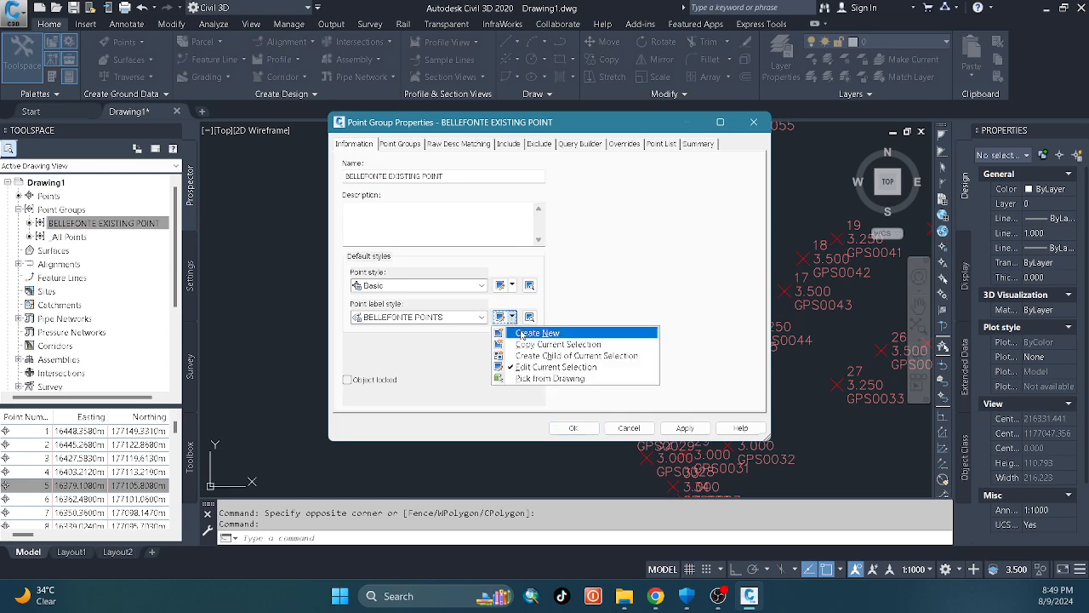
{"action": "left_click", "coordinate": [538, 367]}
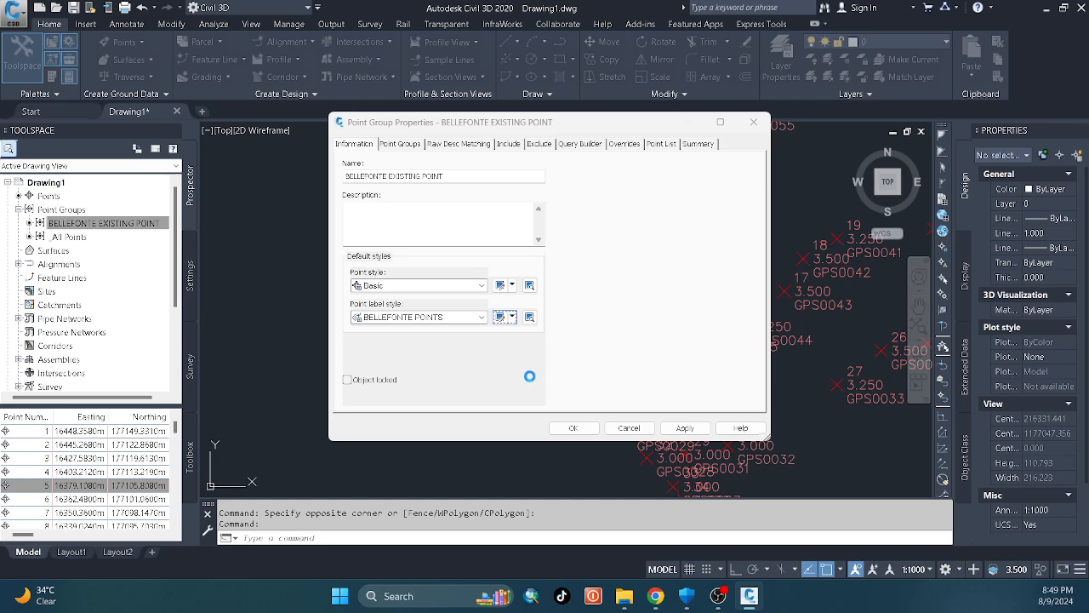
{"action": "left_click_drag", "start_coordinate": [529, 208], "coordinate": [442, 152]}
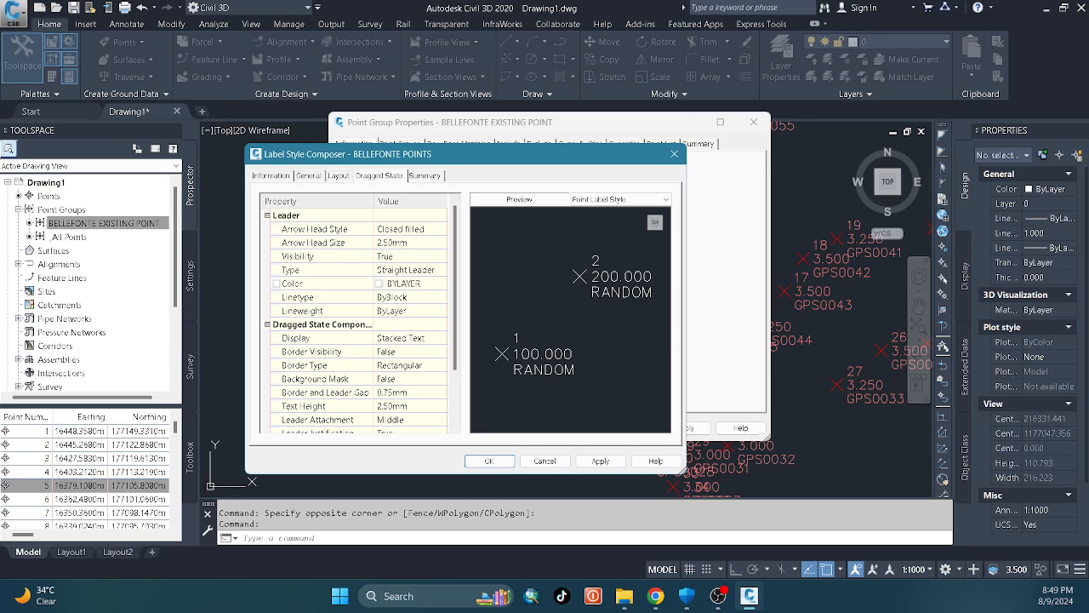
{"action": "left_click", "coordinate": [718, 596]}
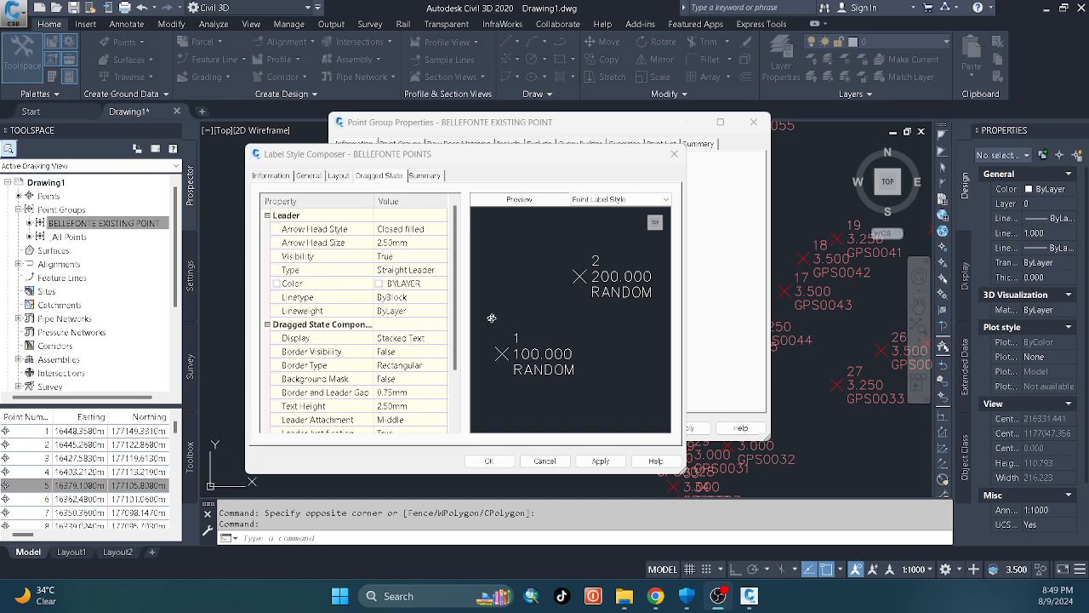
{"action": "left_click", "coordinate": [453, 281]}
{"action": "scroll", "coordinate": [454, 281], "scroll_direction": "down", "scroll_amount": 2}
{"action": "scroll", "coordinate": [454, 280], "scroll_direction": "up", "scroll_amount": 2}
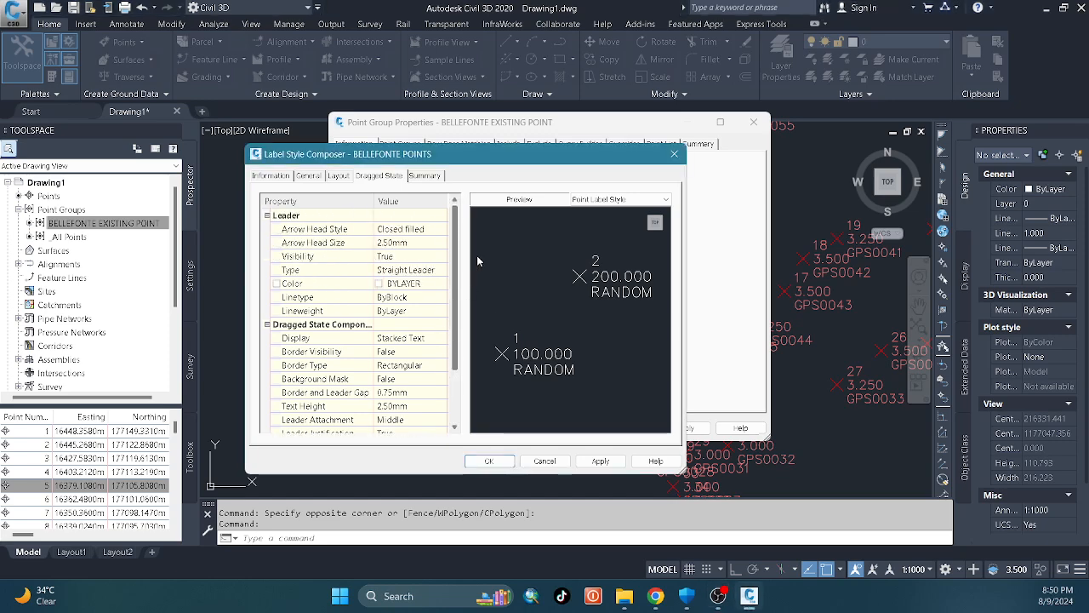
{"action": "left_click_drag", "start_coordinate": [495, 147], "coordinate": [473, 129]}
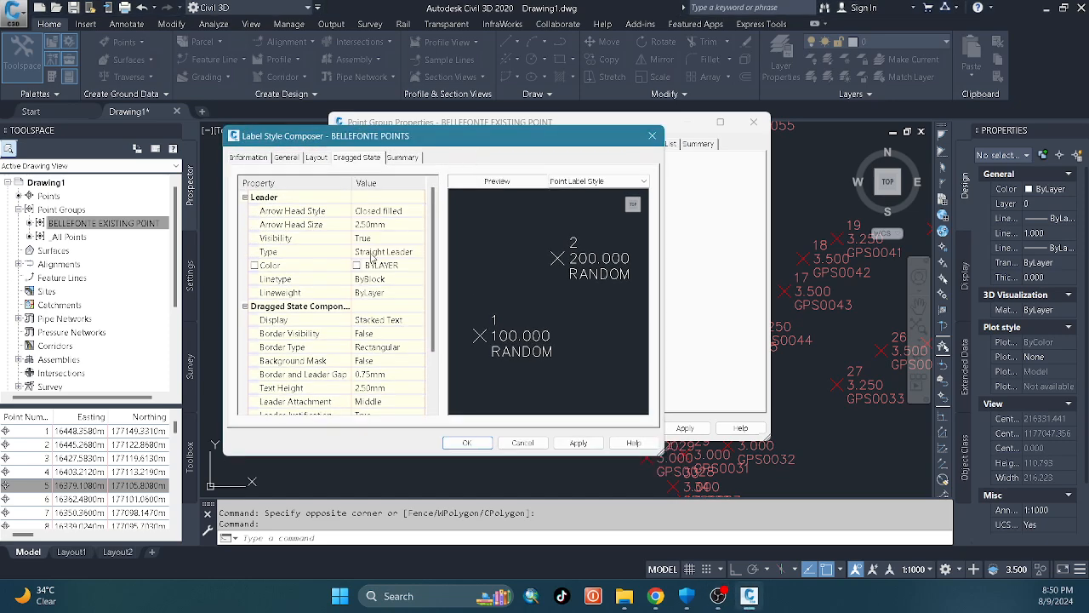
- Review the label style's information and general settings, and bring up its layout components
{"action": "left_click", "coordinate": [250, 159]}
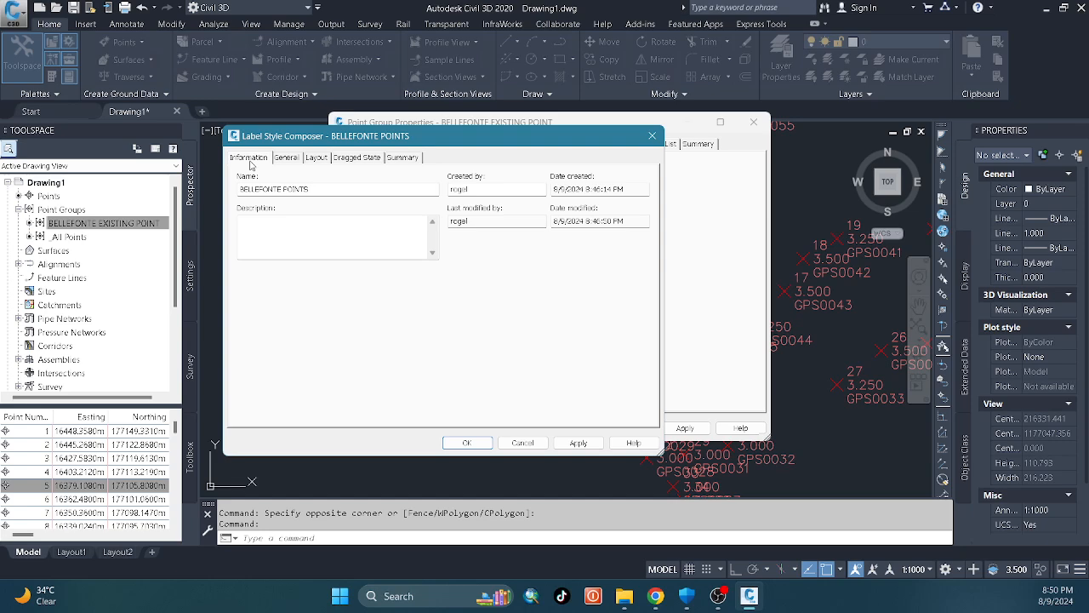
{"action": "left_click", "coordinate": [286, 158]}
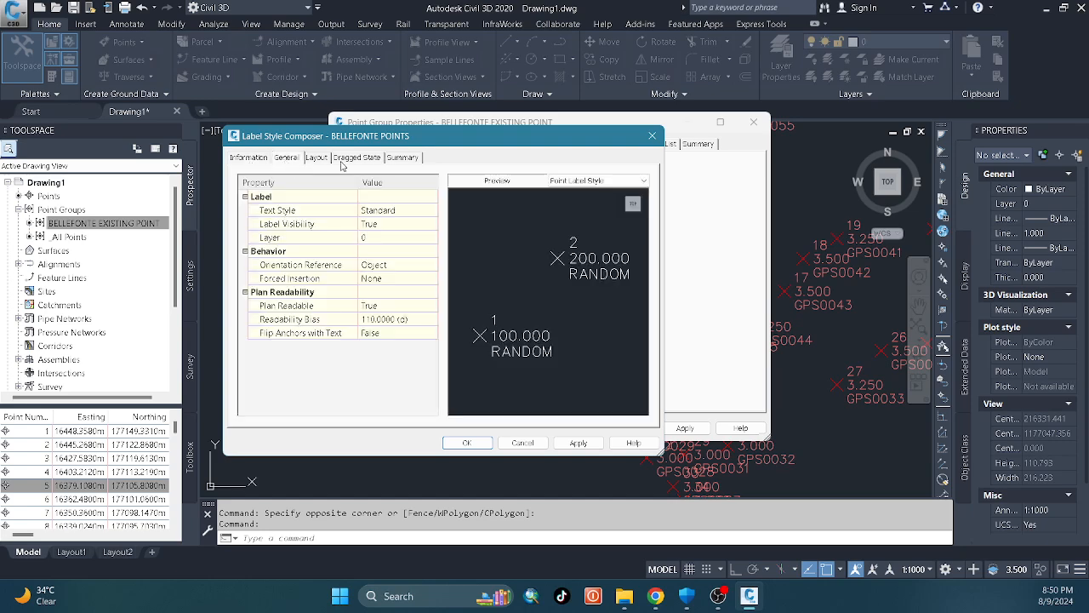
{"action": "left_click", "coordinate": [321, 163]}
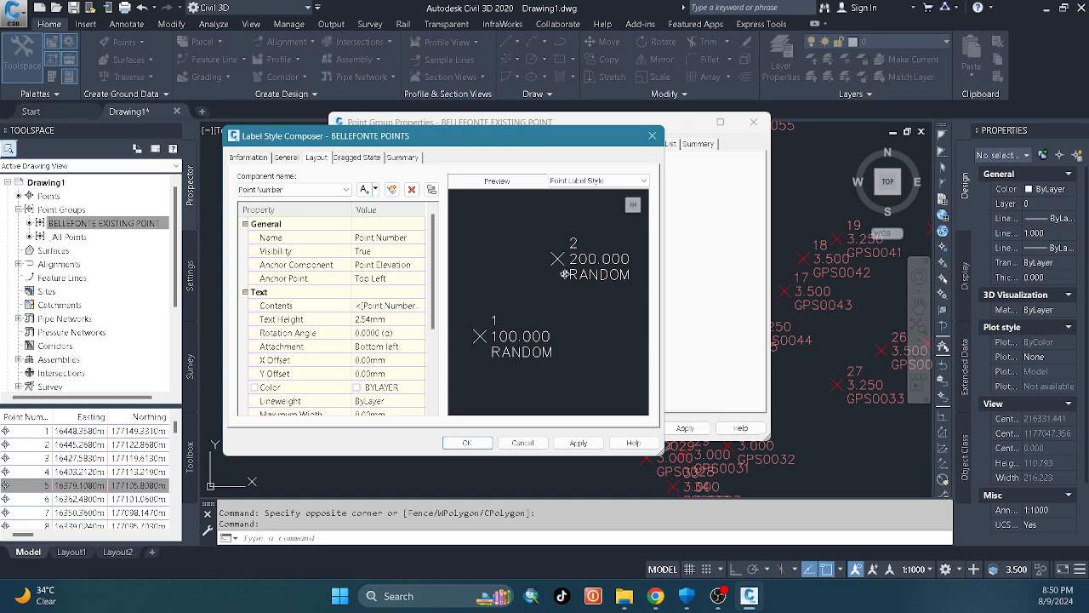
- Clear the text contents of the Point Number component in the BELLEFONTE POINTS label style
{"action": "left_click", "coordinate": [342, 190]}
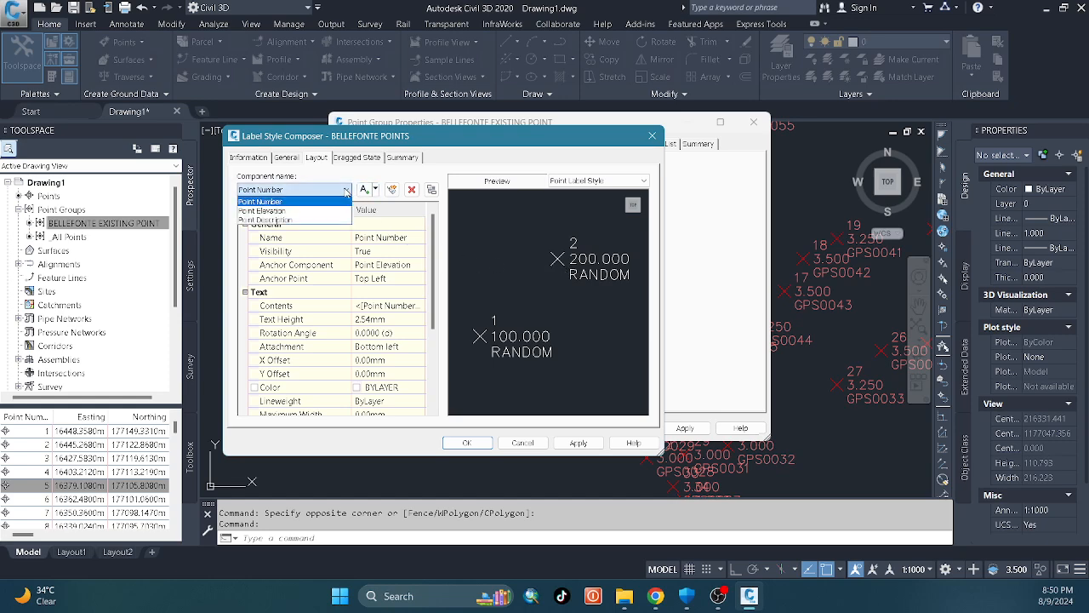
{"action": "left_click", "coordinate": [331, 201]}
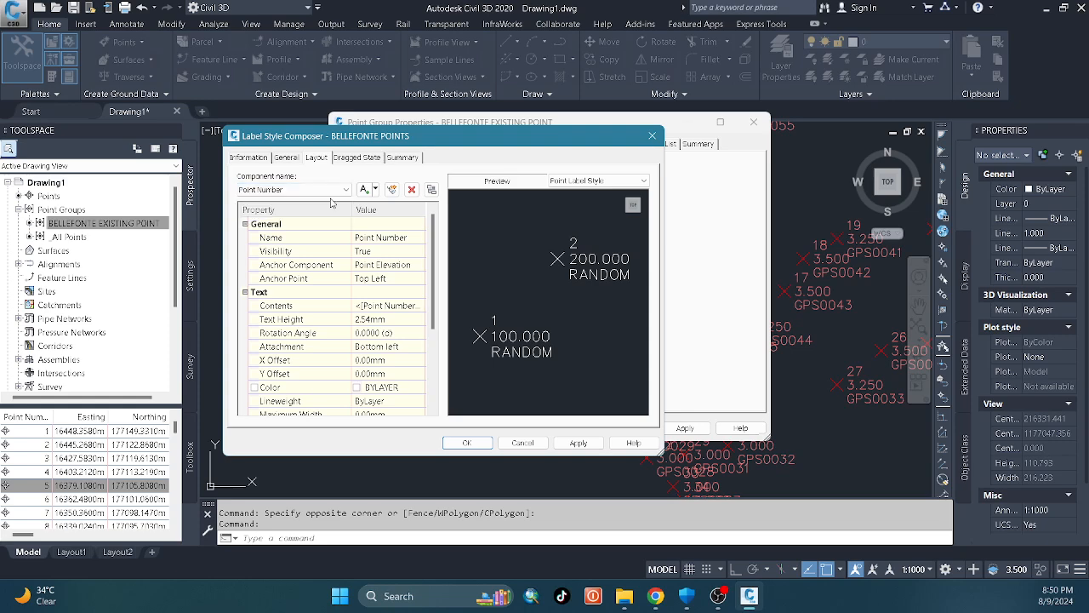
{"action": "left_click", "coordinate": [403, 308]}
{"action": "left_click", "coordinate": [417, 305]}
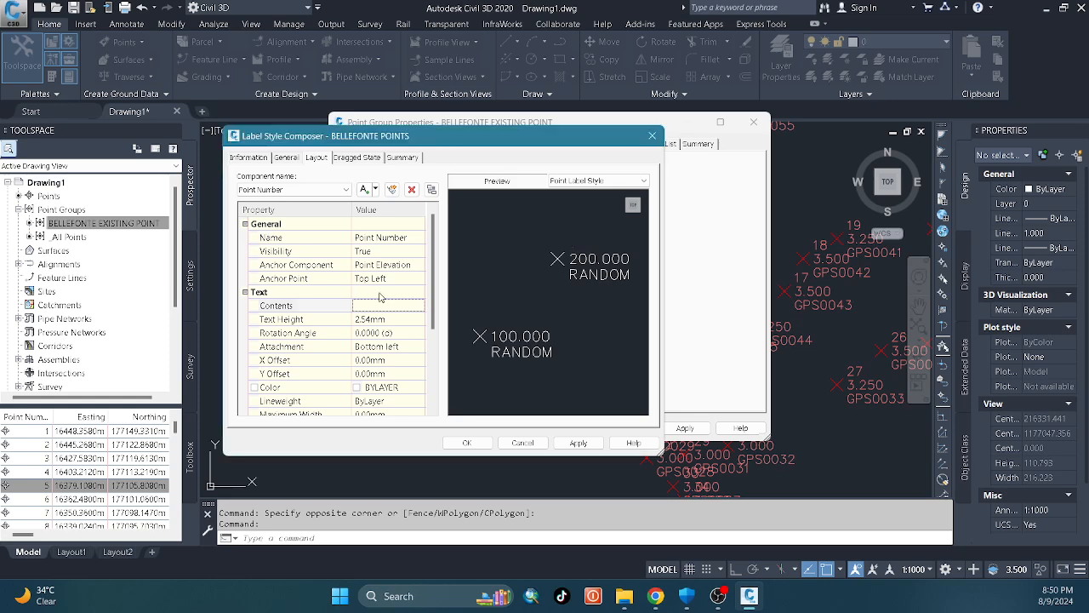
- Clear the text contents of the label style's Point Elevation component
{"action": "left_click", "coordinate": [342, 190]}
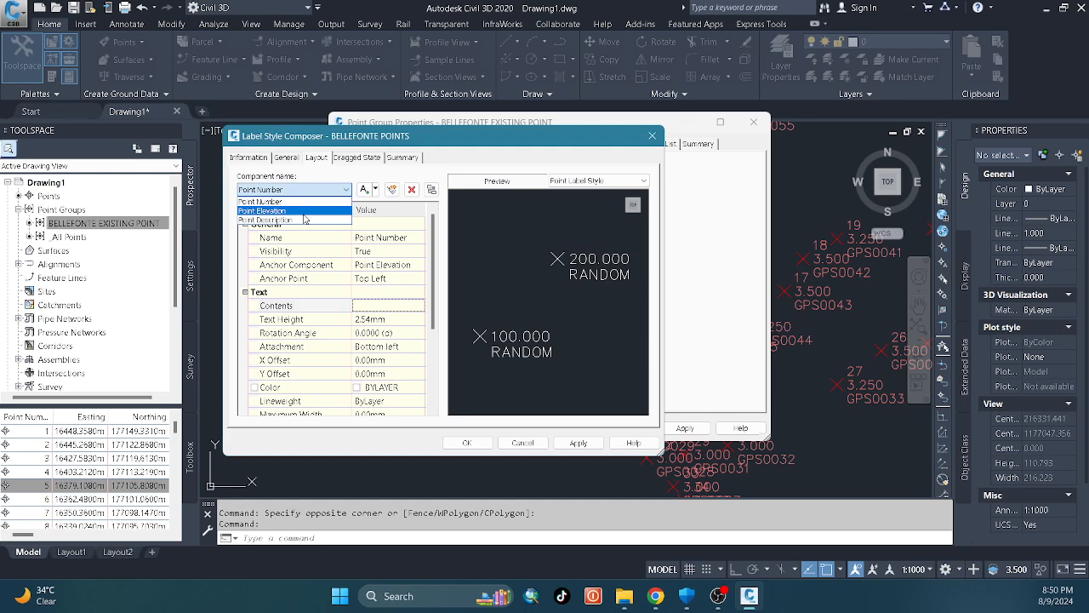
{"action": "left_click", "coordinate": [304, 213]}
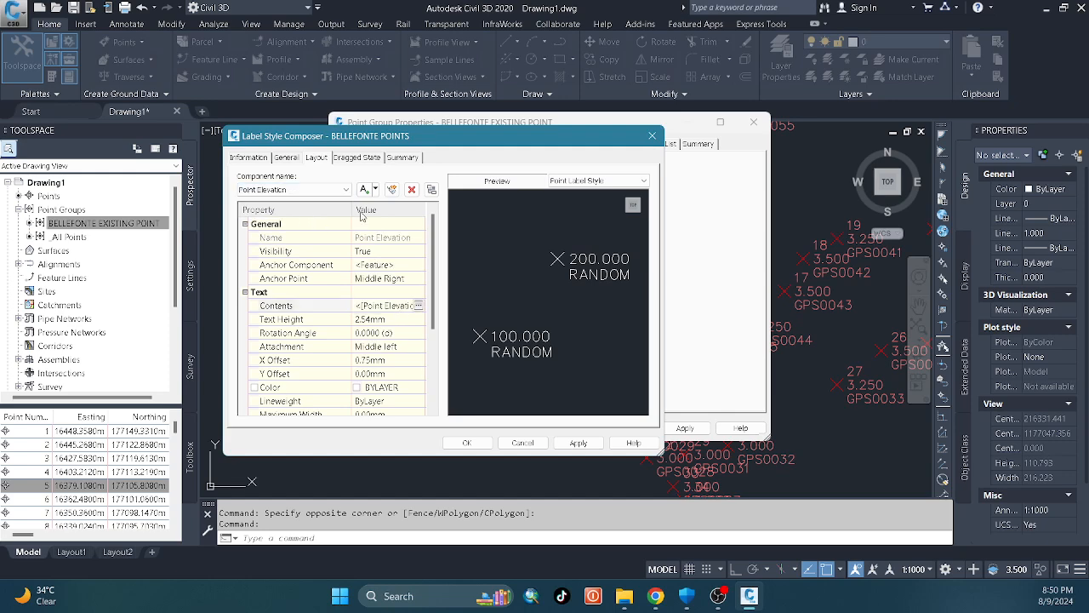
{"action": "left_click", "coordinate": [345, 190]}
{"action": "left_click", "coordinate": [336, 211]}
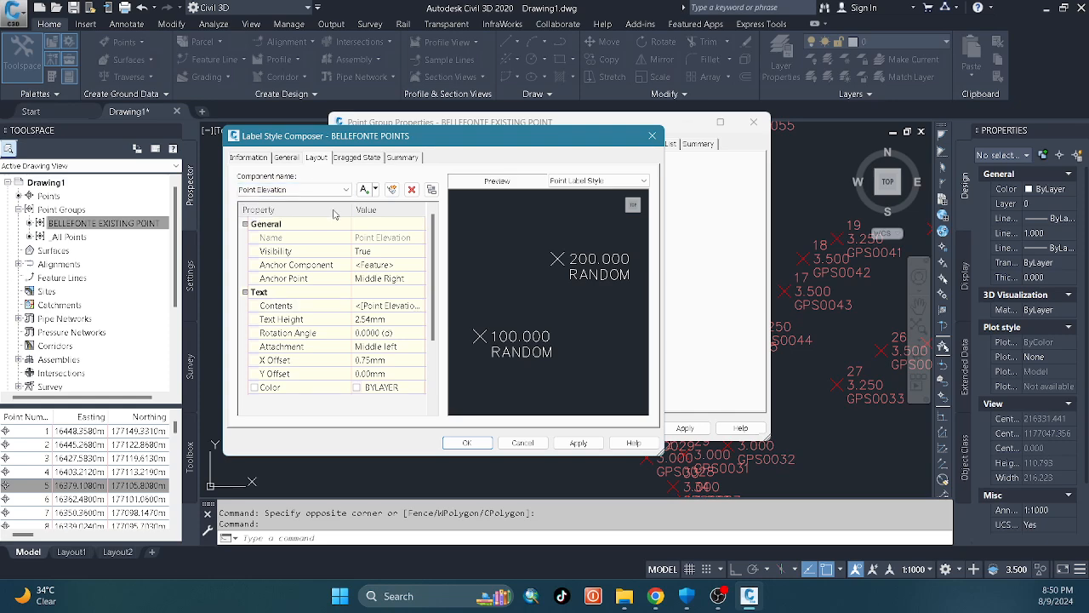
{"action": "left_click", "coordinate": [418, 305]}
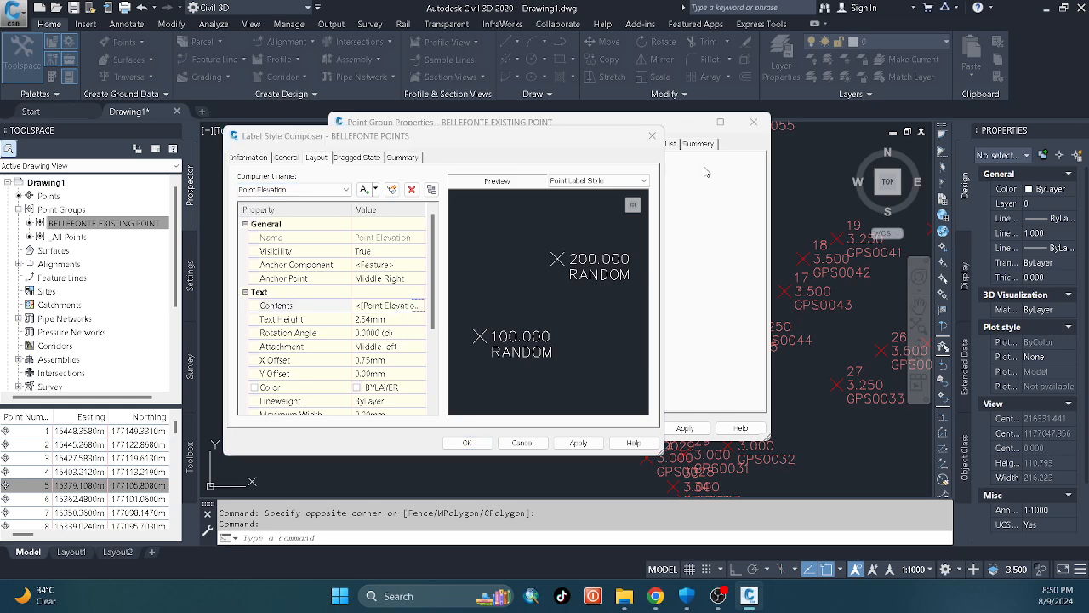
{"action": "left_click", "coordinate": [646, 223]}
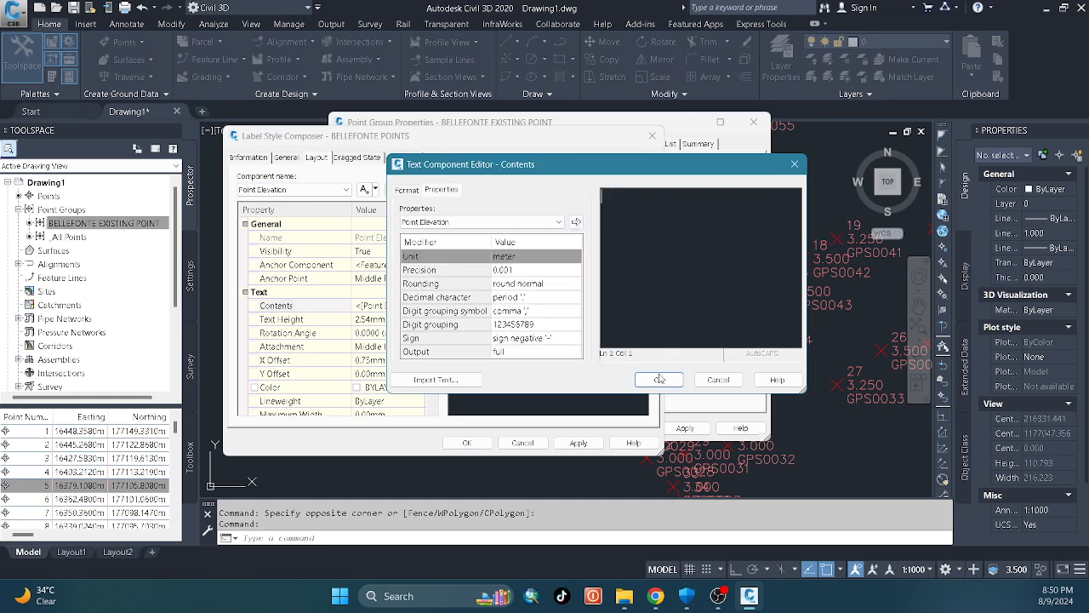
{"action": "left_click", "coordinate": [659, 380]}
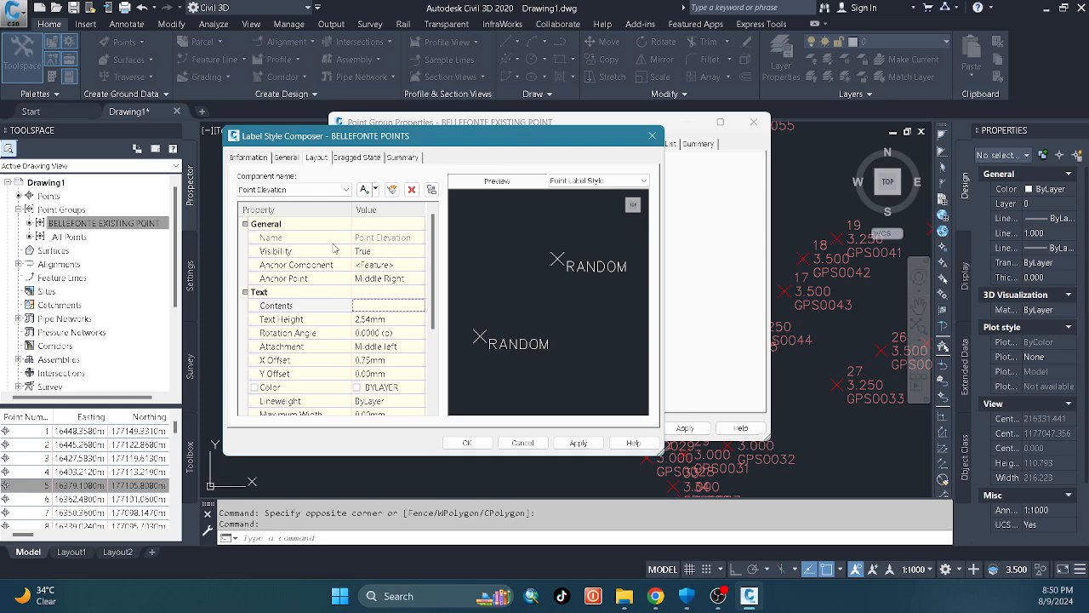
- Remove the Full Description field from the contents of the Point Description component
{"action": "left_click", "coordinate": [329, 191]}
{"action": "left_click", "coordinate": [296, 213]}
{"action": "left_click", "coordinate": [400, 306]}
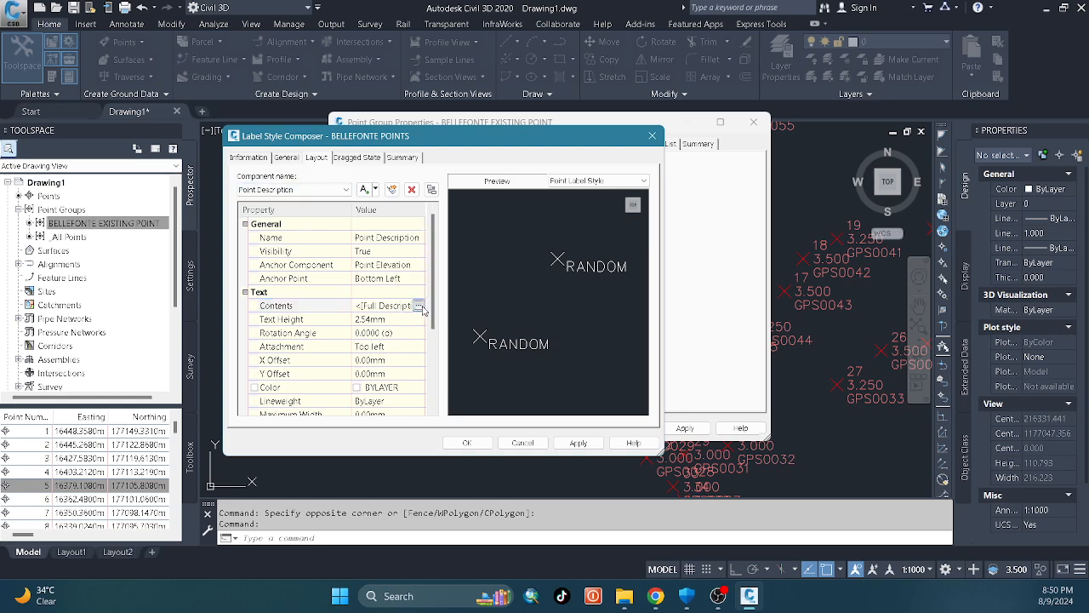
{"action": "left_click", "coordinate": [418, 305]}
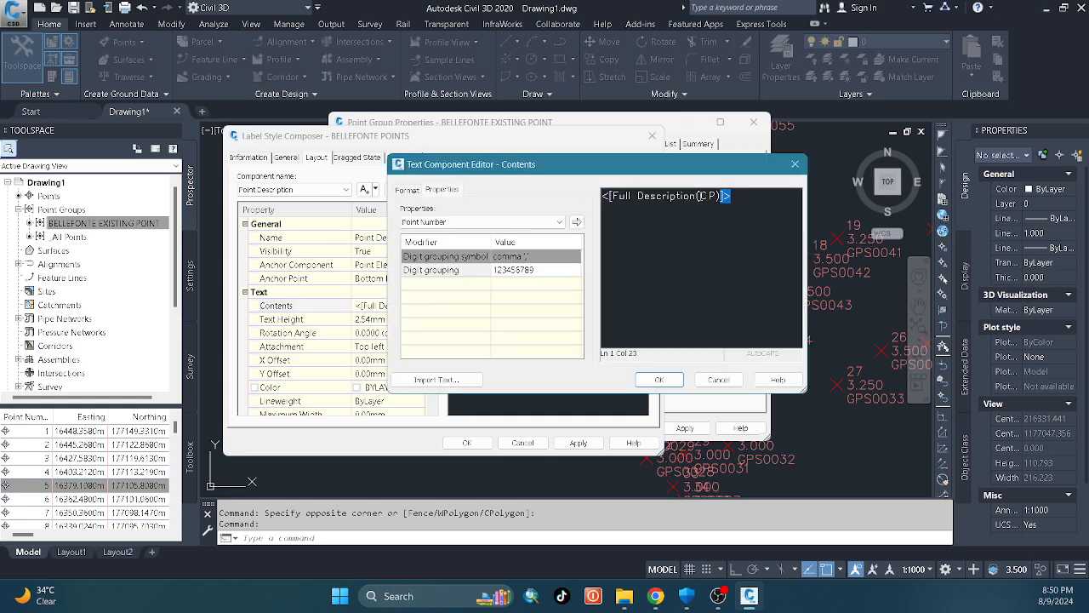
{"action": "key", "text": "ctrl+a"}
{"action": "key", "text": "Delete"}
{"action": "left_click", "coordinate": [658, 380]}
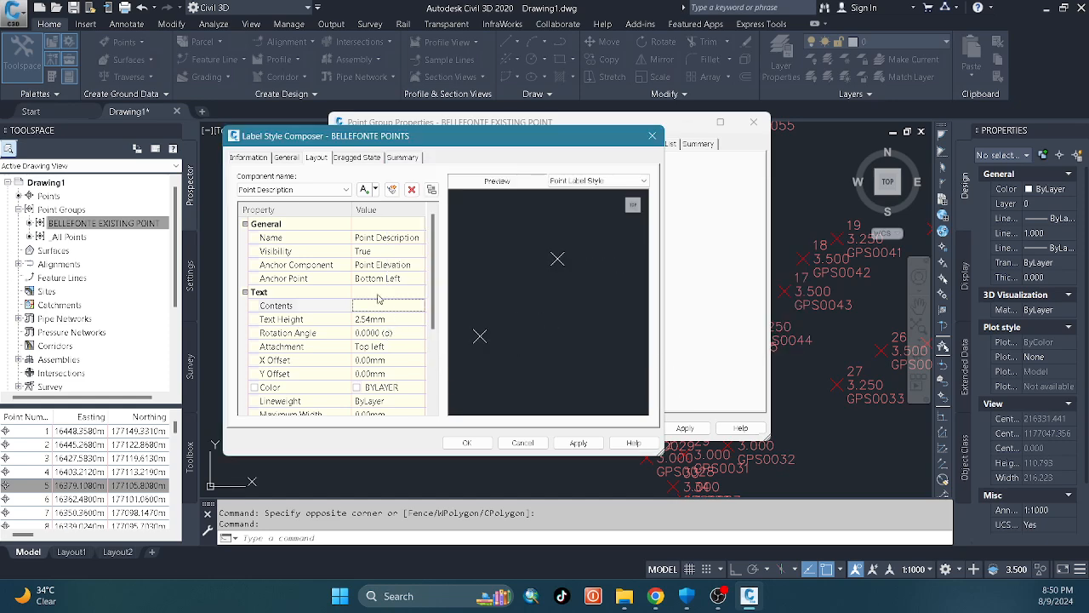
- Open the Point Number component's contents for editing and choose Point Number as the property
{"action": "left_click", "coordinate": [337, 188]}
{"action": "left_click", "coordinate": [317, 208]}
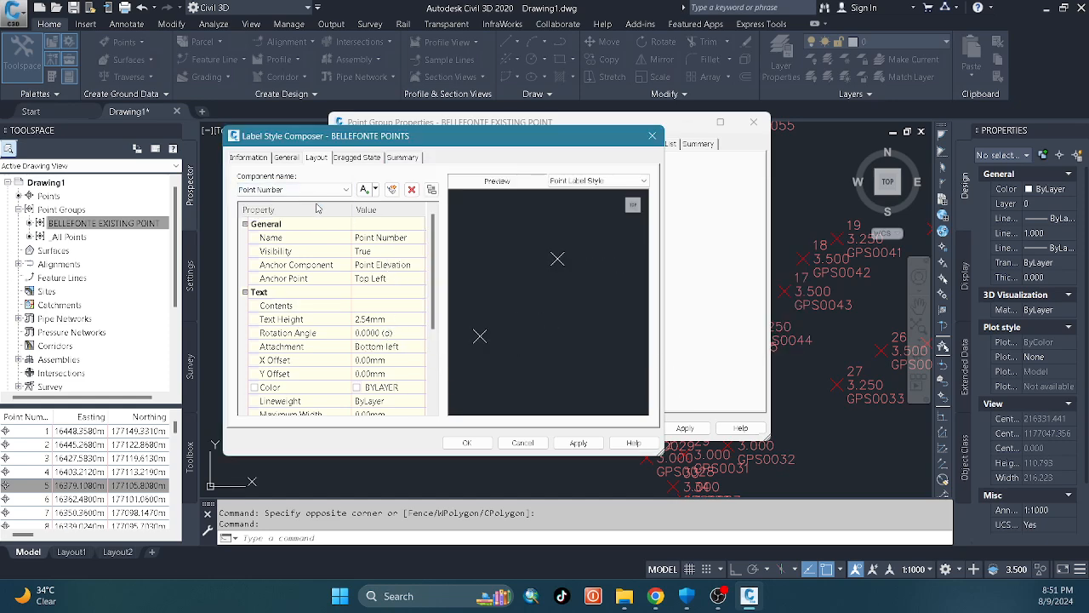
{"action": "left_click", "coordinate": [404, 305]}
{"action": "left_click", "coordinate": [418, 305]}
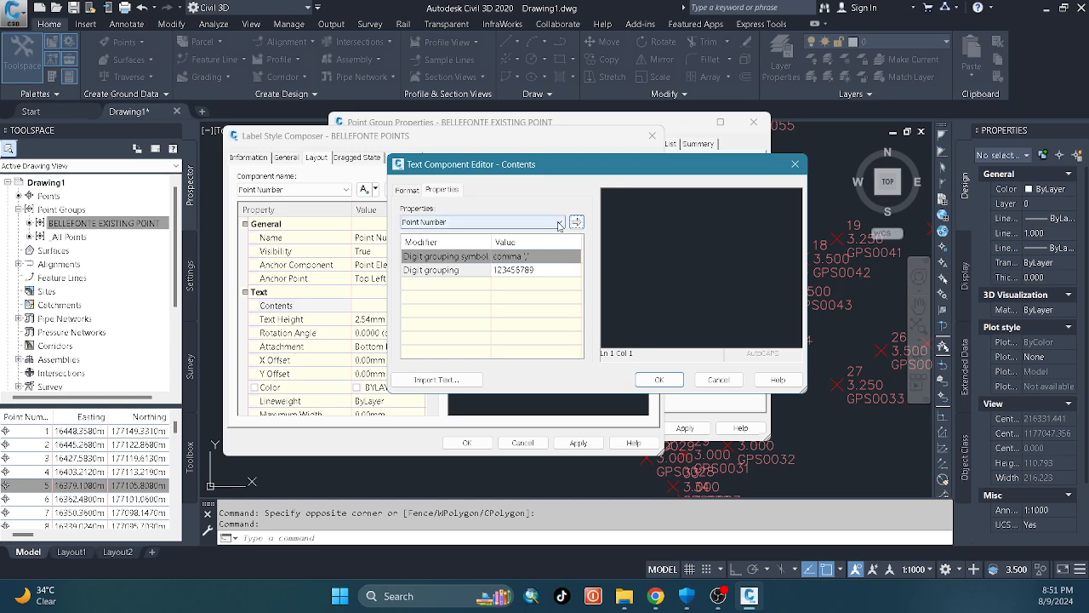
{"action": "left_click", "coordinate": [560, 223]}
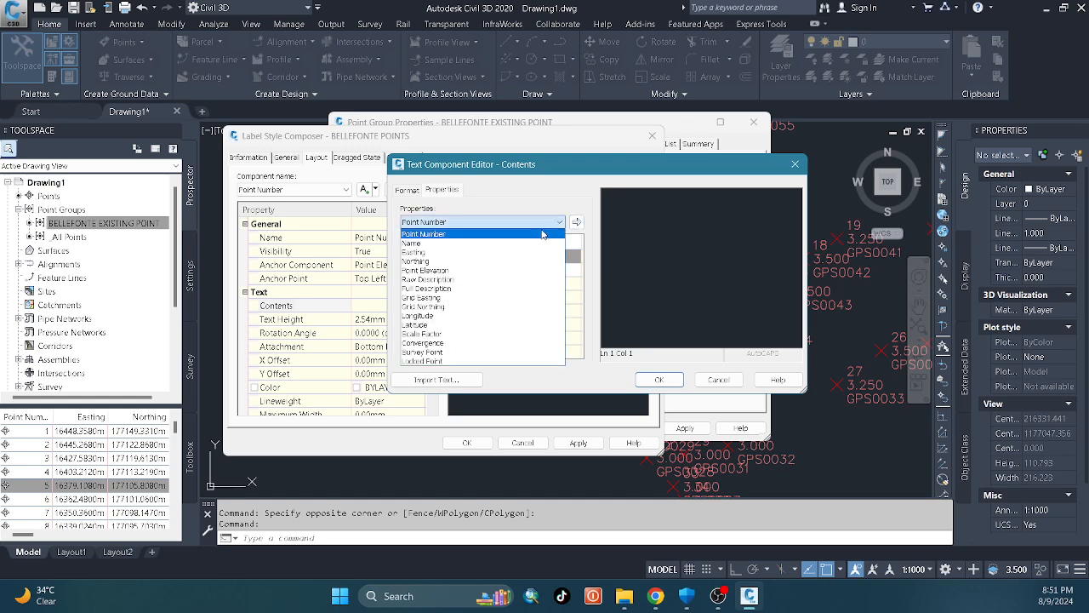
{"action": "left_click", "coordinate": [541, 234]}
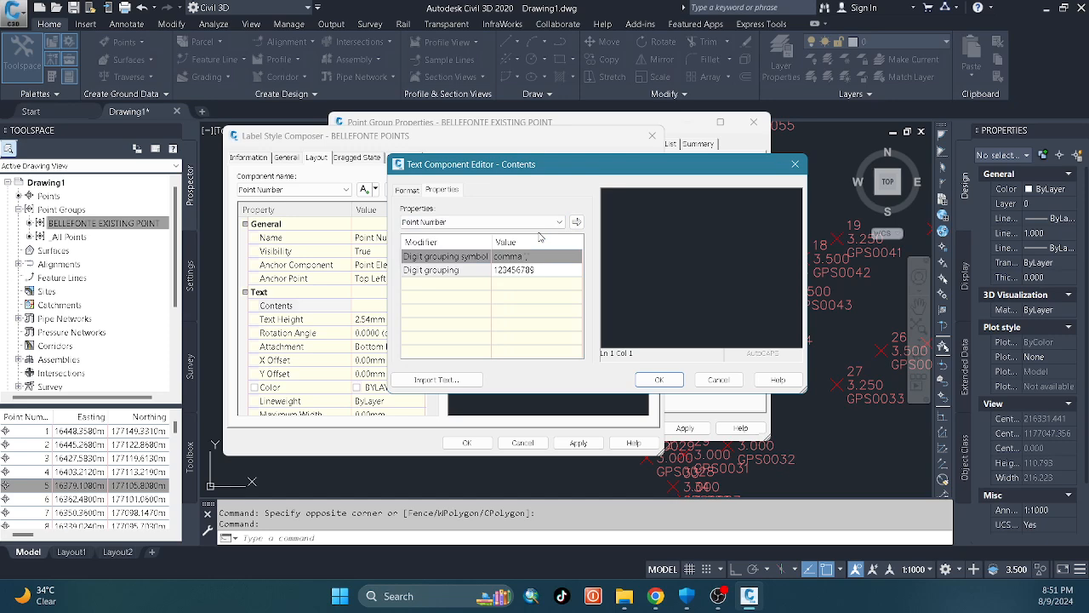
- Try to format the empty Point Number contents with left justification and the Stencil font, and accept the contents
{"action": "left_click", "coordinate": [396, 194]}
{"action": "left_click", "coordinate": [578, 248]}
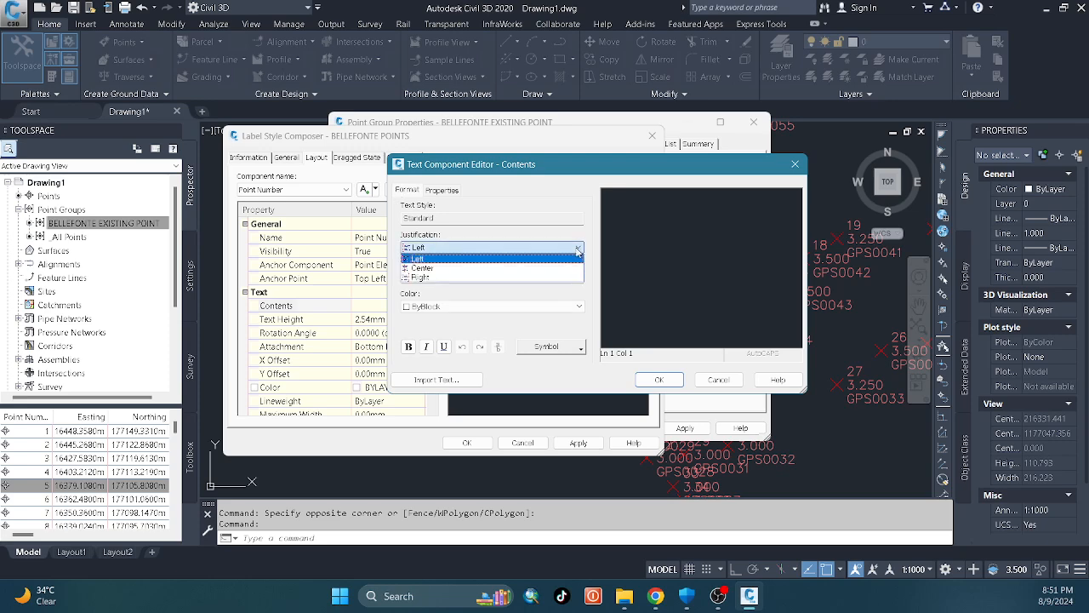
{"action": "left_click", "coordinate": [557, 258]}
{"action": "left_click", "coordinate": [576, 277]}
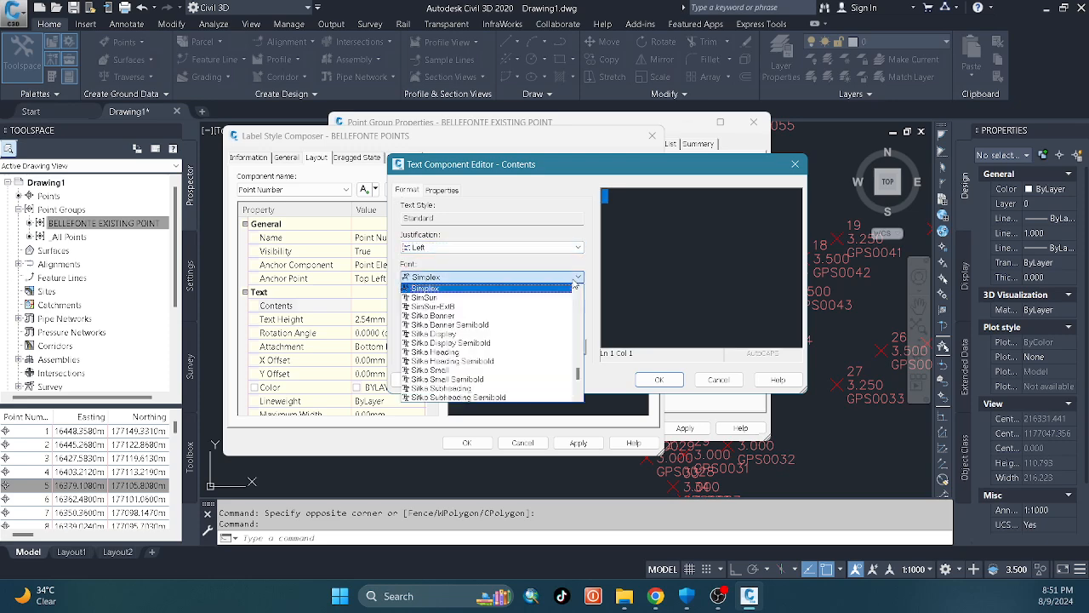
{"action": "scroll", "coordinate": [494, 343], "scroll_direction": "down", "scroll_amount": 3}
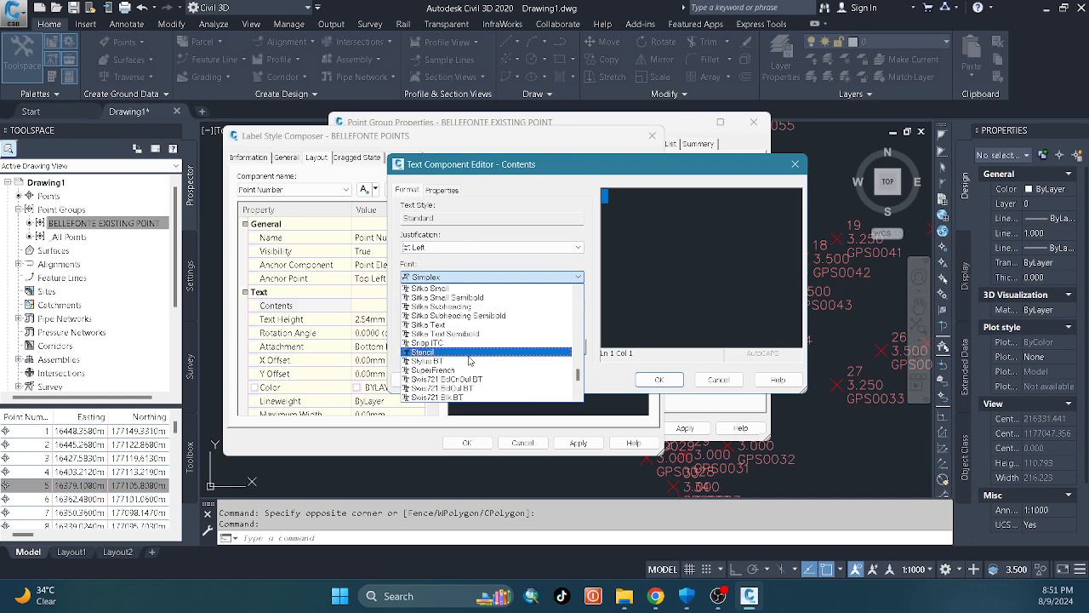
{"action": "left_click", "coordinate": [469, 354]}
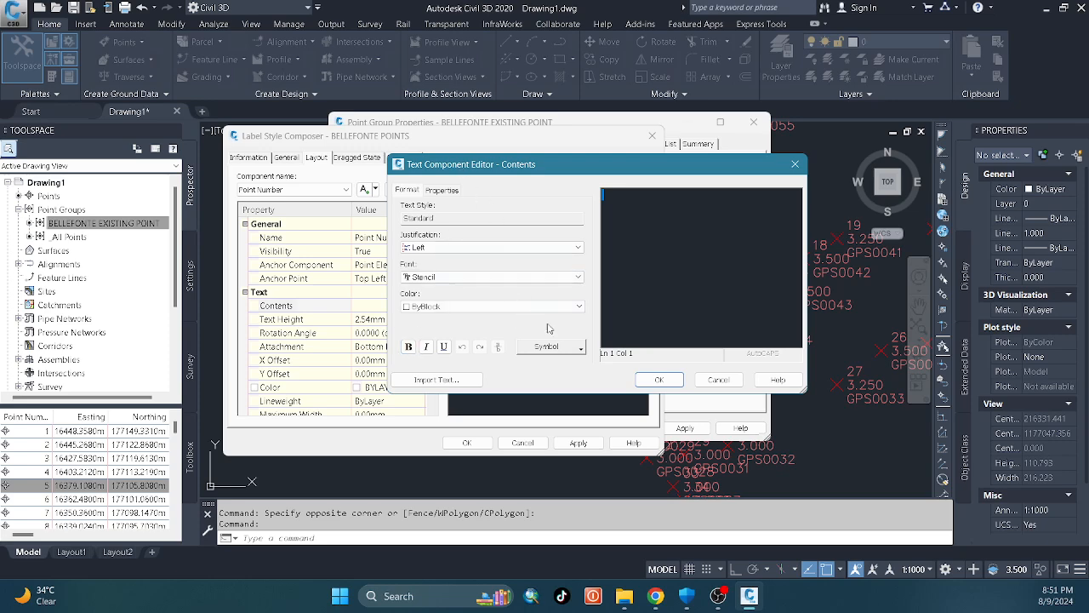
{"action": "left_click", "coordinate": [659, 379]}
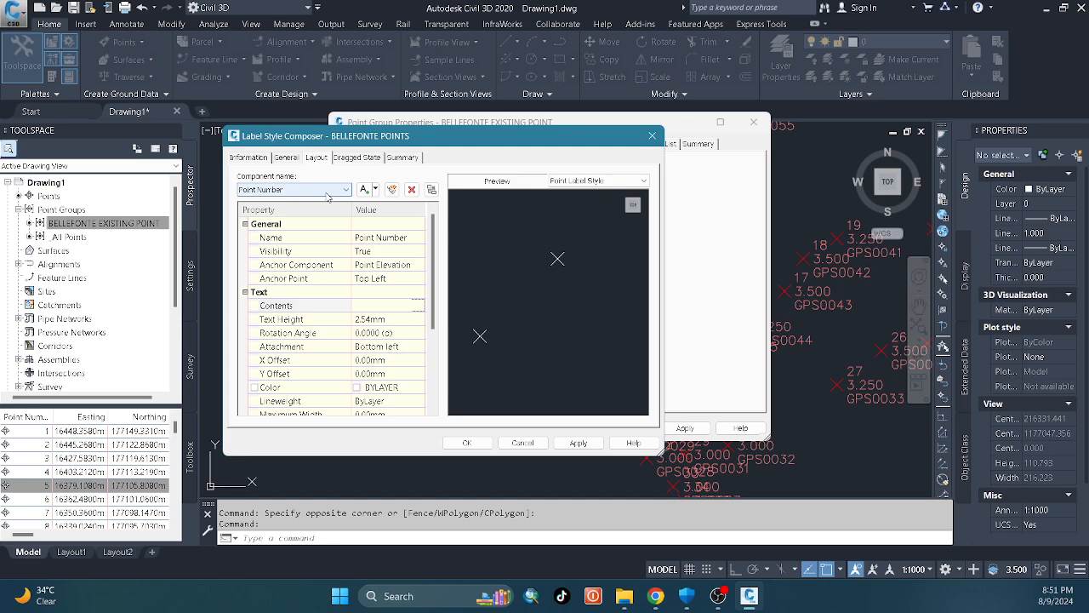
- Set the Point Number component's text height to 1 mm
{"action": "left_click", "coordinate": [376, 321]}
{"action": "type", "text": "1"}
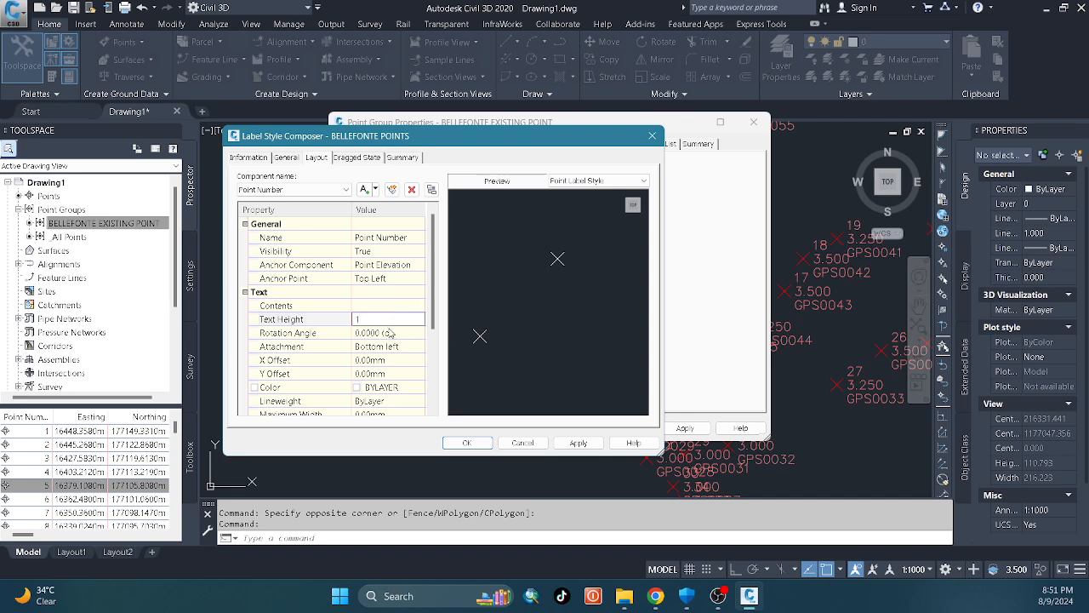
{"action": "left_click", "coordinate": [435, 223]}
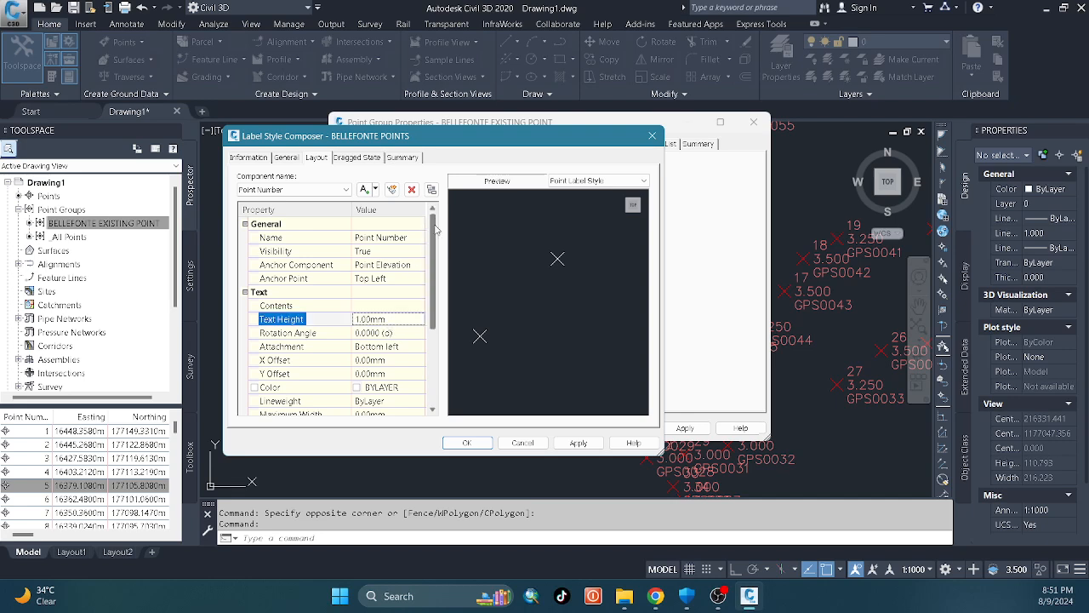
{"action": "left_click", "coordinate": [343, 190]}
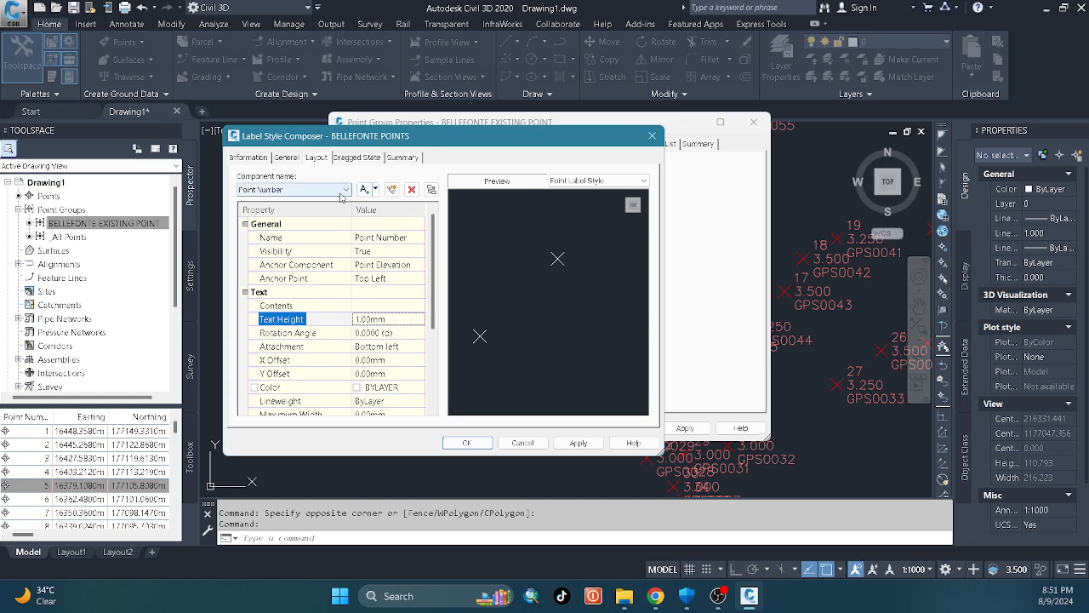
{"action": "left_click", "coordinate": [393, 303]}
{"action": "left_click", "coordinate": [395, 307]}
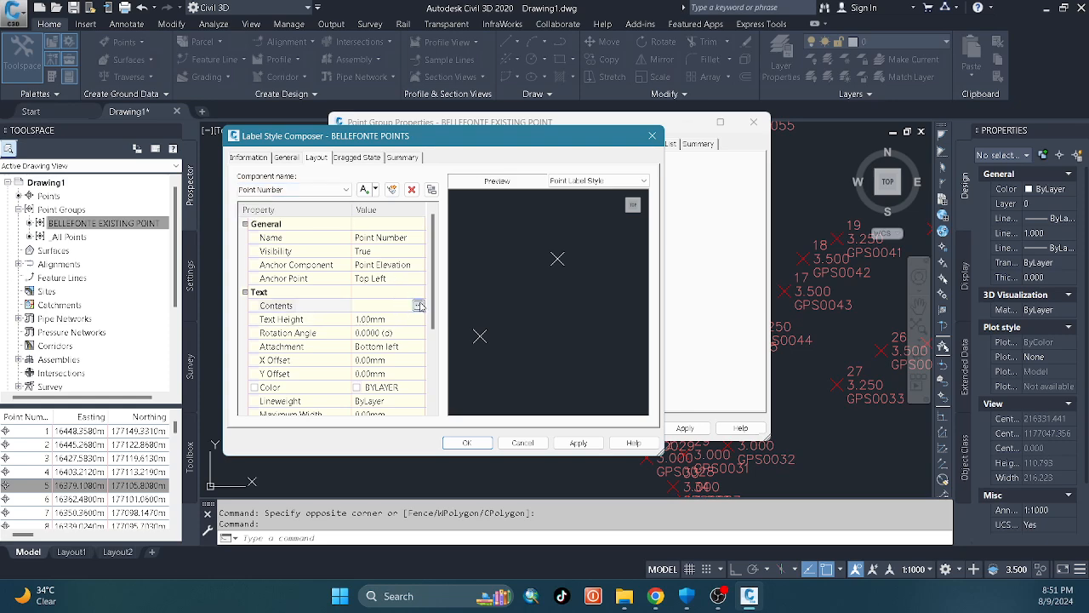
{"action": "left_click", "coordinate": [419, 305]}
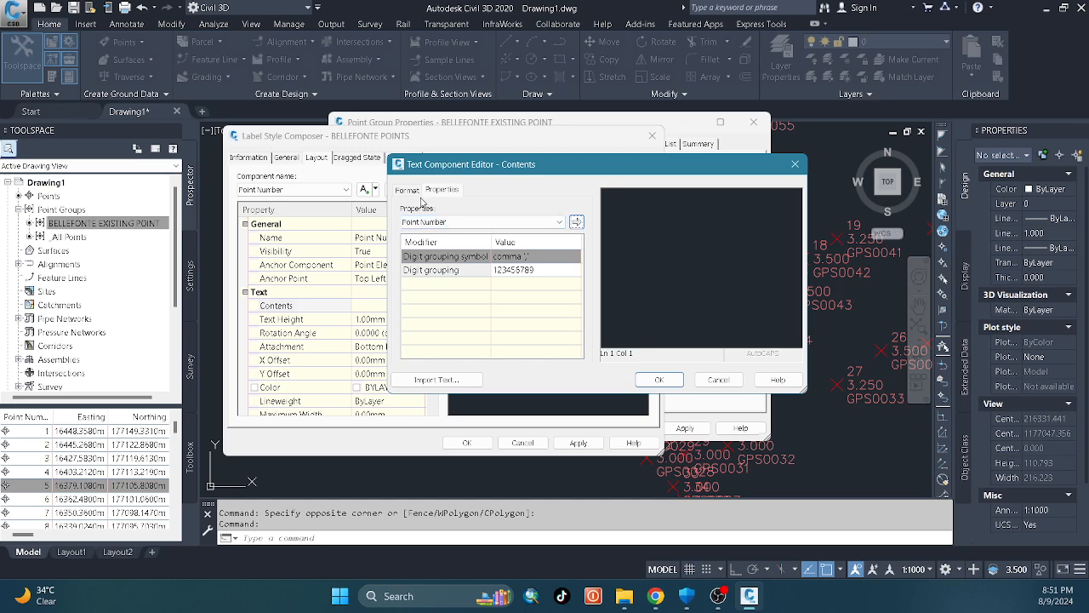
{"action": "left_click", "coordinate": [659, 380]}
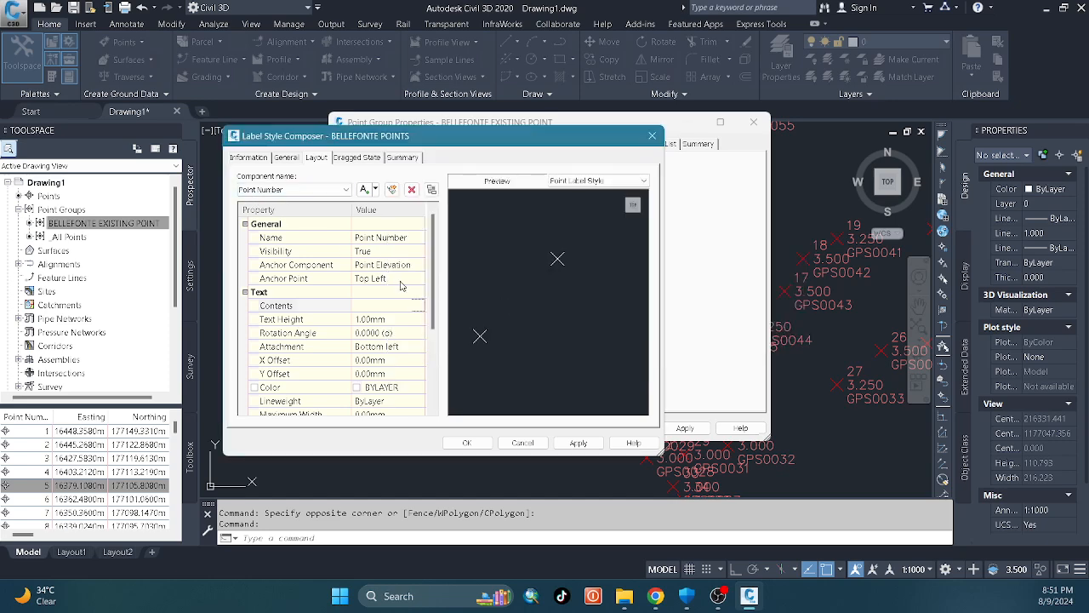
- Insert the Point Number property into the Point Number component's contents, colour it yellow and accept the contents
{"action": "left_click", "coordinate": [417, 305]}
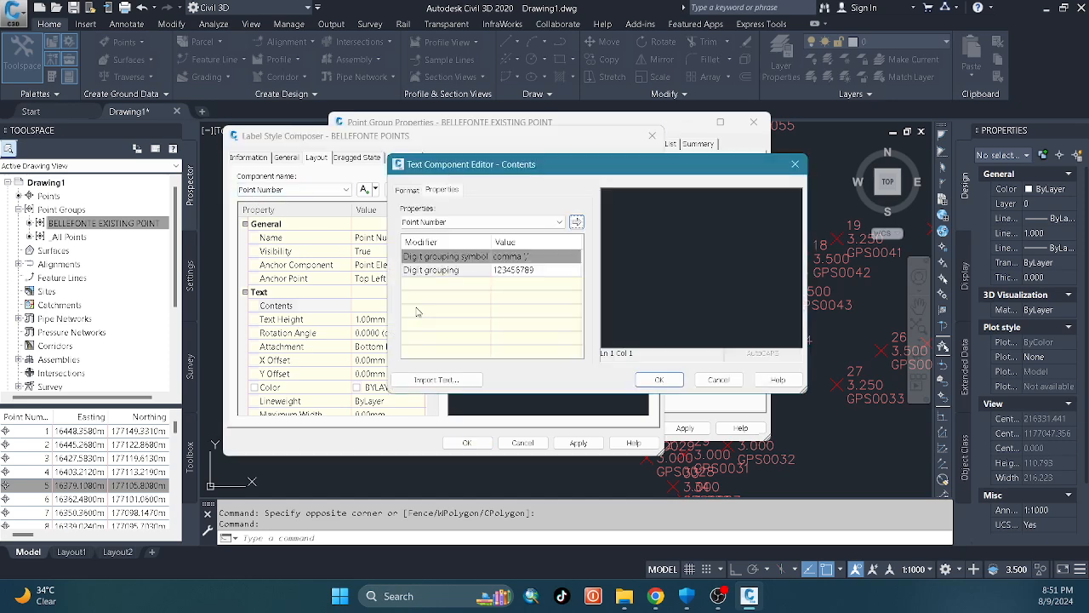
{"action": "left_click", "coordinate": [576, 222]}
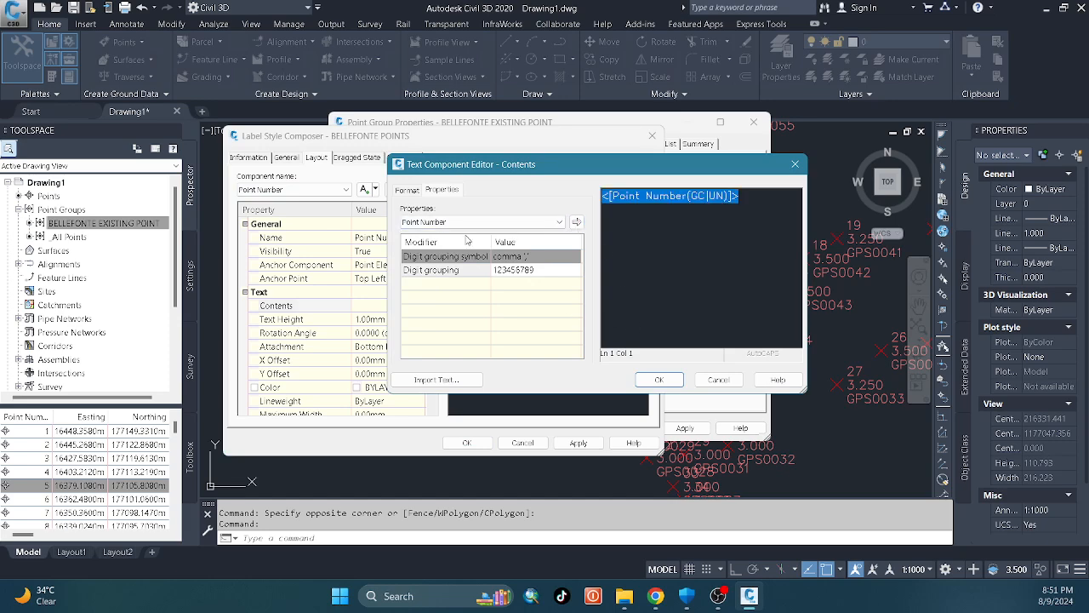
{"action": "left_click", "coordinate": [409, 189]}
{"action": "left_click", "coordinate": [448, 306]}
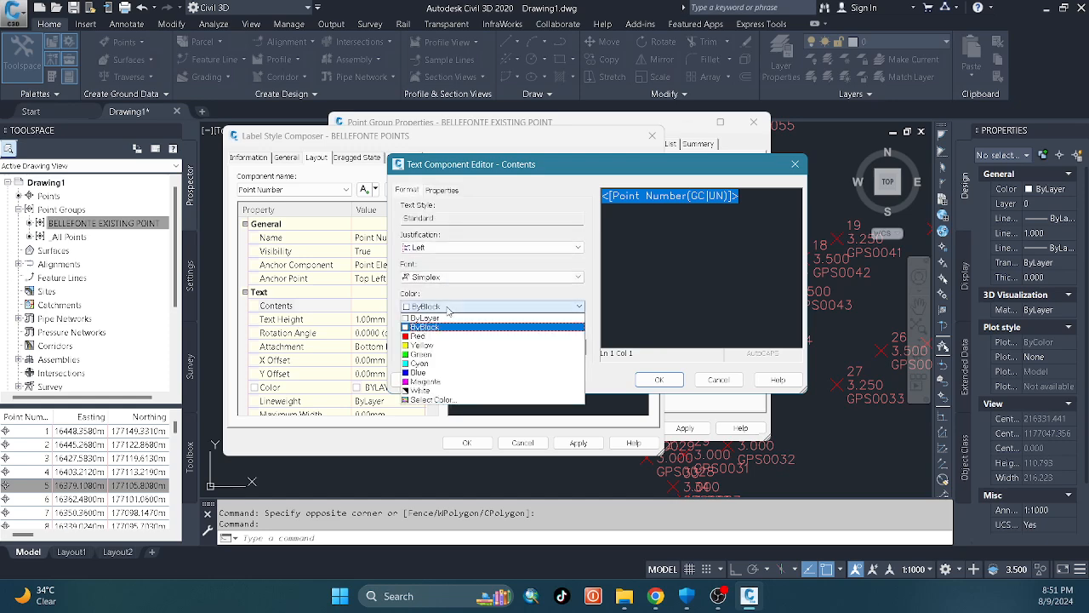
{"action": "left_click", "coordinate": [423, 344]}
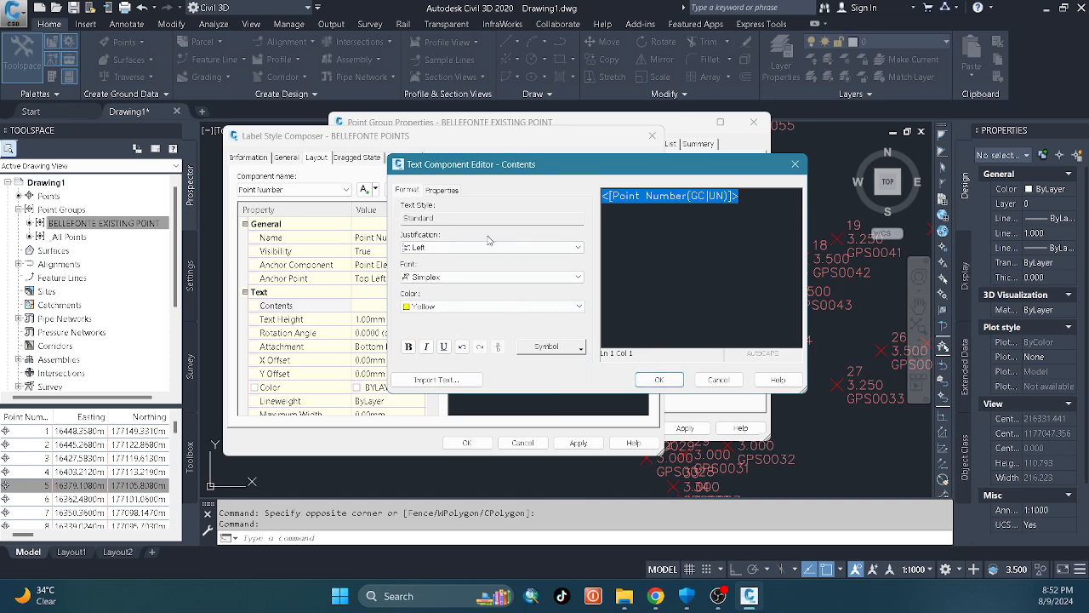
{"action": "left_click", "coordinate": [659, 379]}
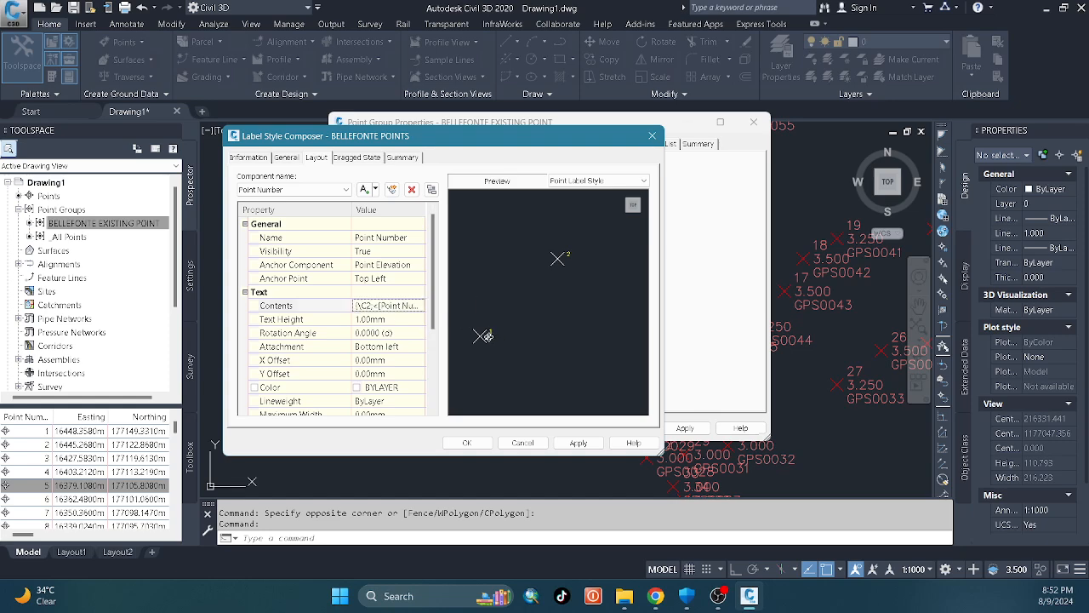
- Reopen the Point Number component's contents and choose the Easting property with a precision of 0.001
{"action": "left_click", "coordinate": [398, 305]}
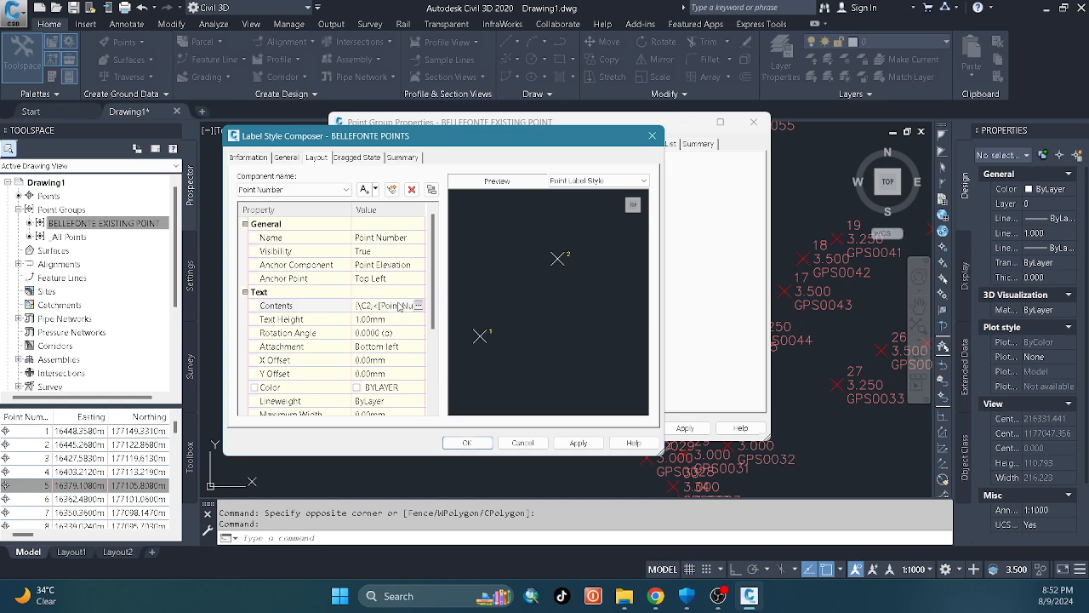
{"action": "left_click", "coordinate": [340, 189]}
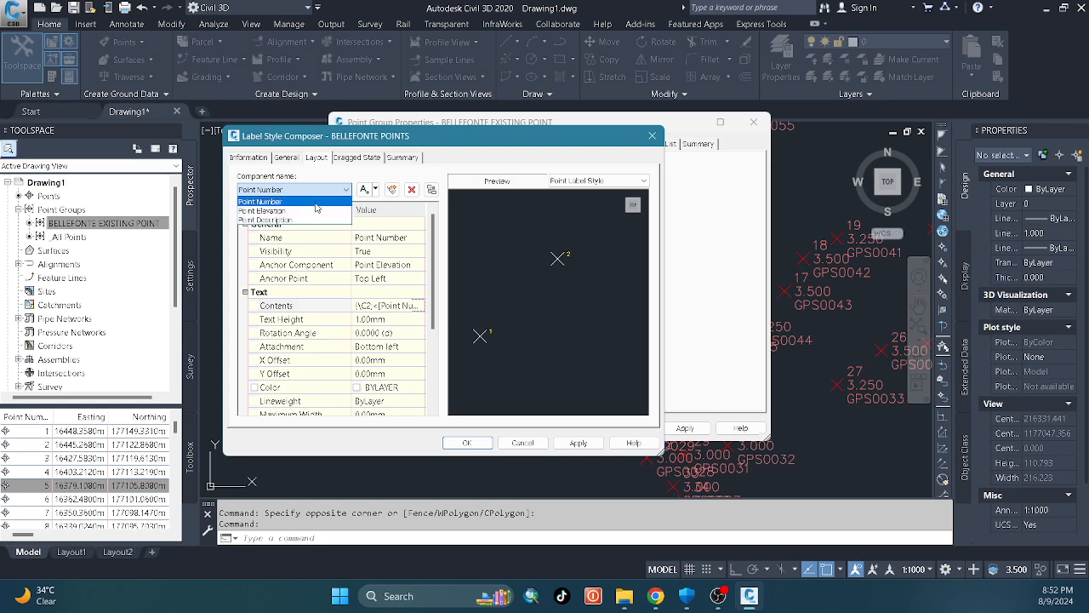
{"action": "left_click", "coordinate": [316, 201]}
{"action": "left_click", "coordinate": [420, 308]}
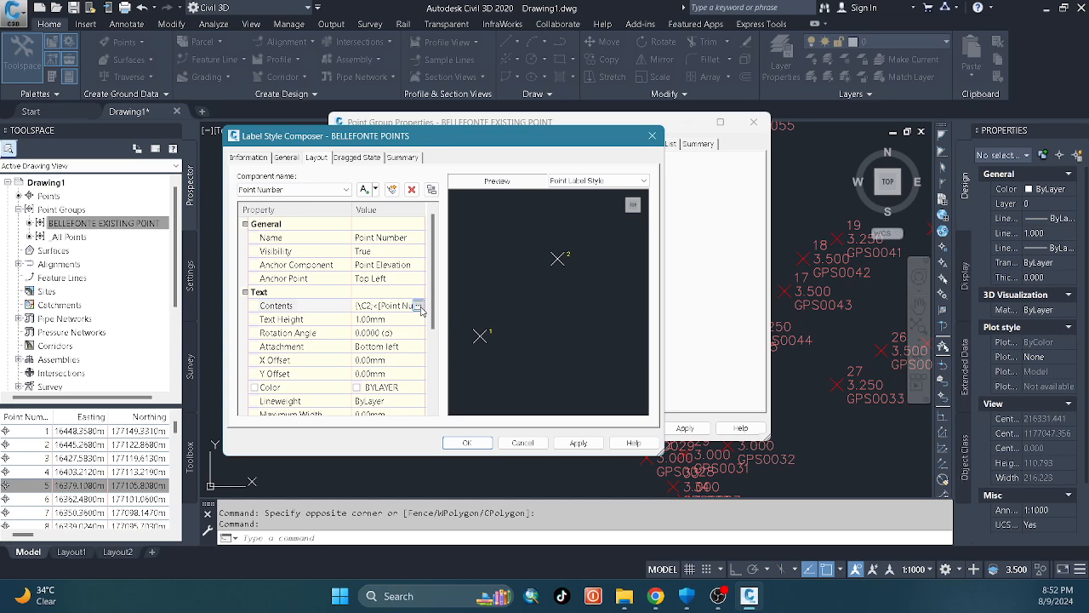
{"action": "left_click", "coordinate": [420, 308]}
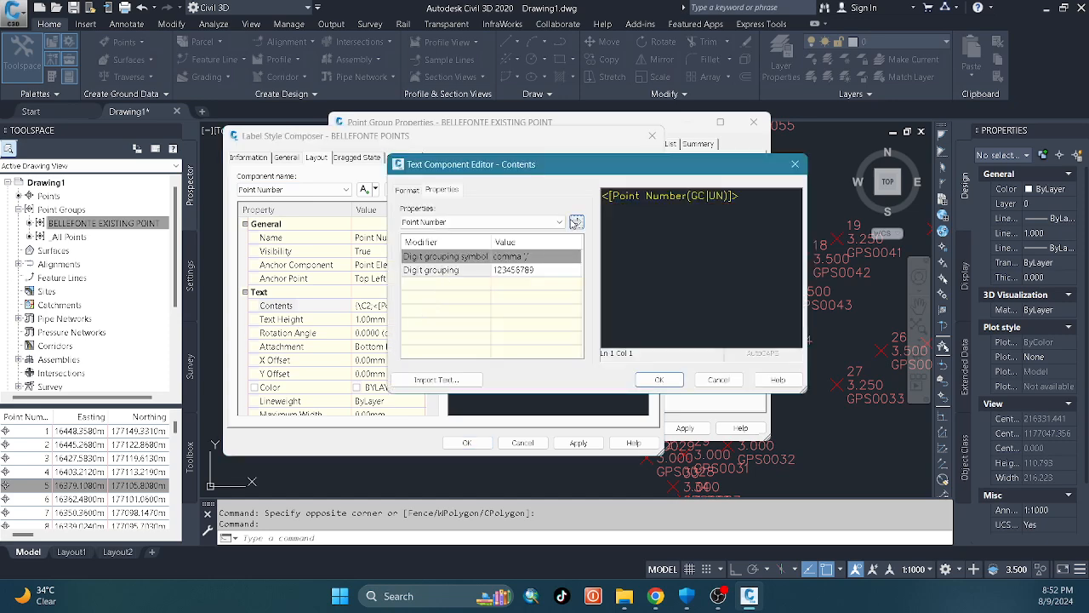
{"action": "left_click", "coordinate": [560, 223]}
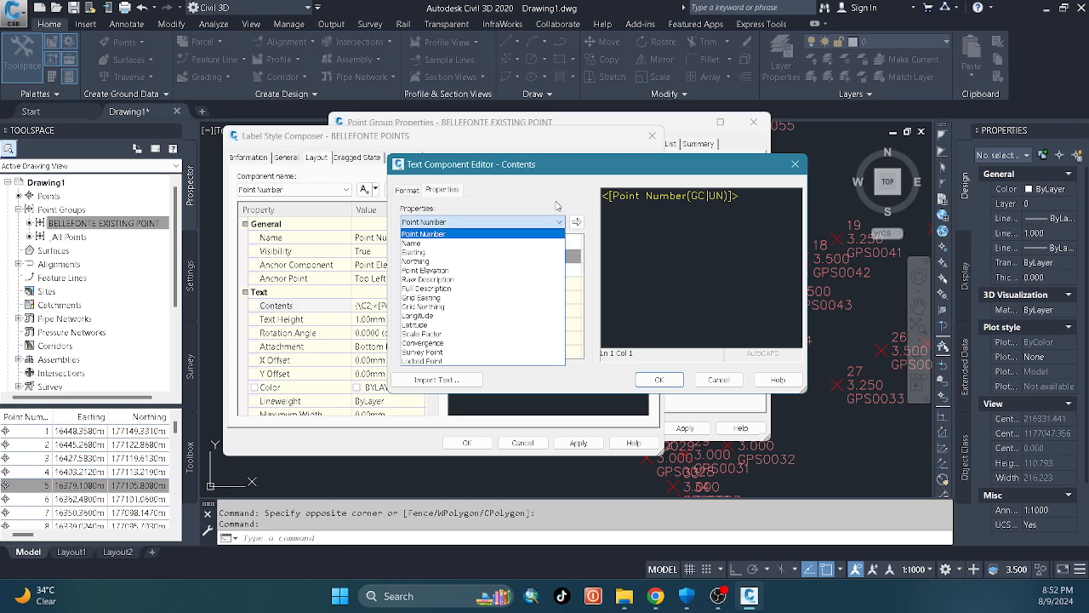
{"action": "left_click", "coordinate": [562, 227]}
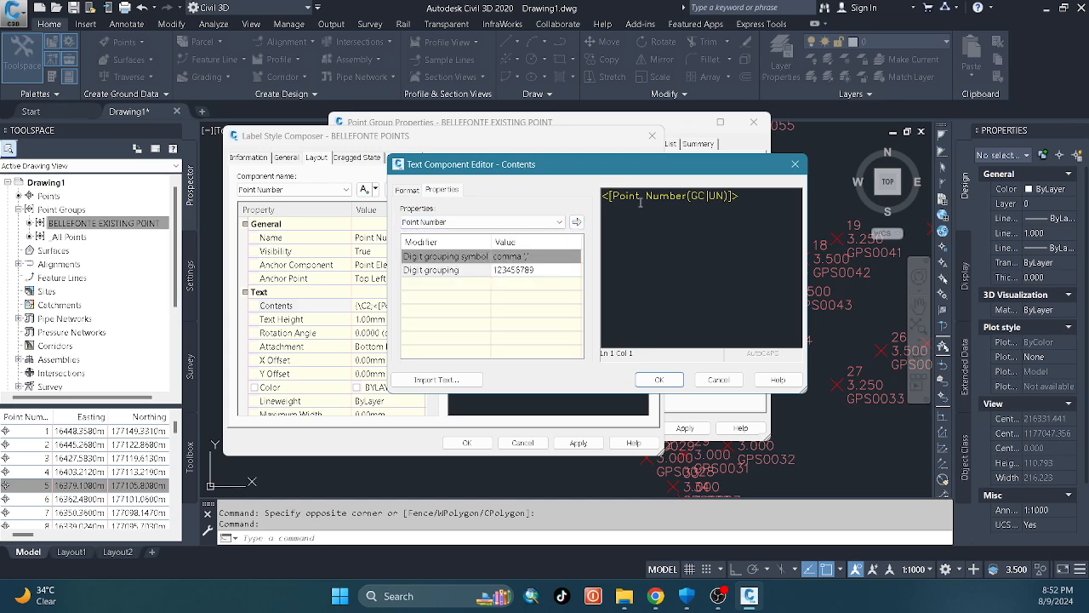
{"action": "left_click", "coordinate": [559, 222]}
{"action": "left_click", "coordinate": [485, 235]}
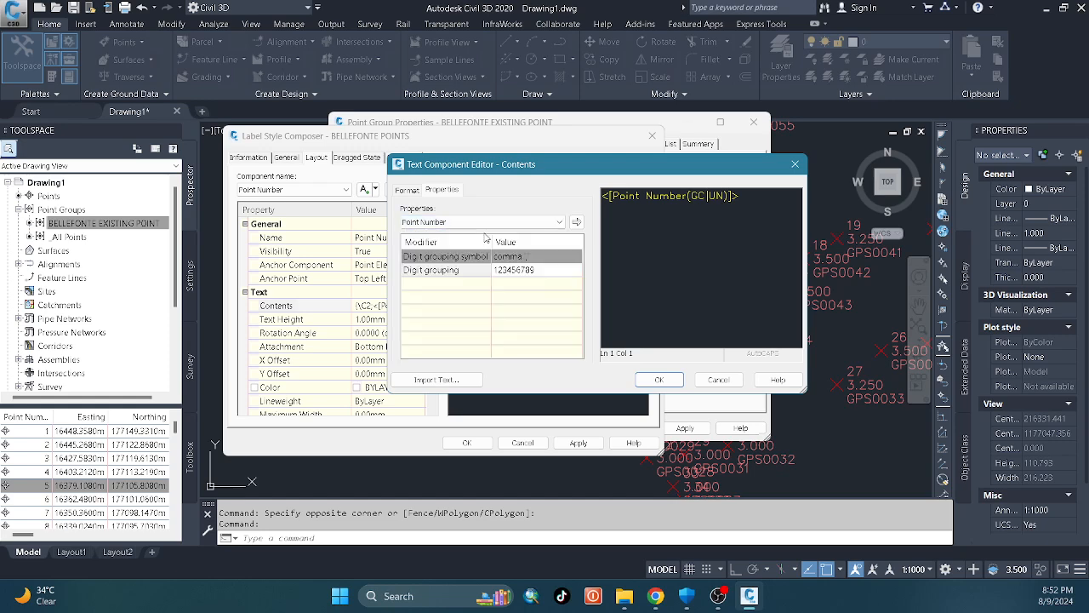
{"action": "left_click", "coordinate": [481, 222]}
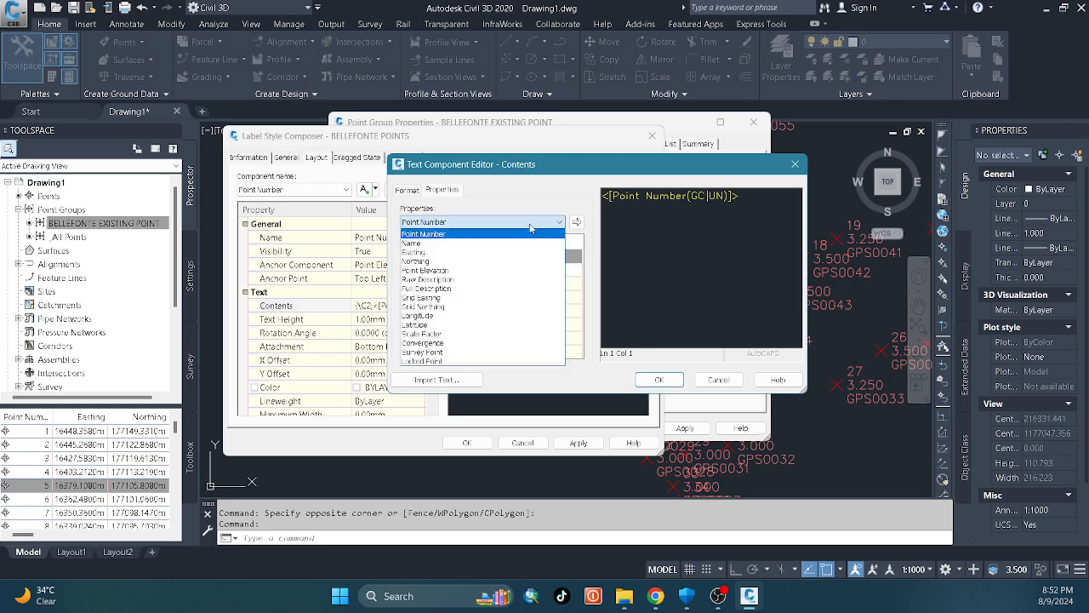
{"action": "left_click", "coordinate": [487, 253]}
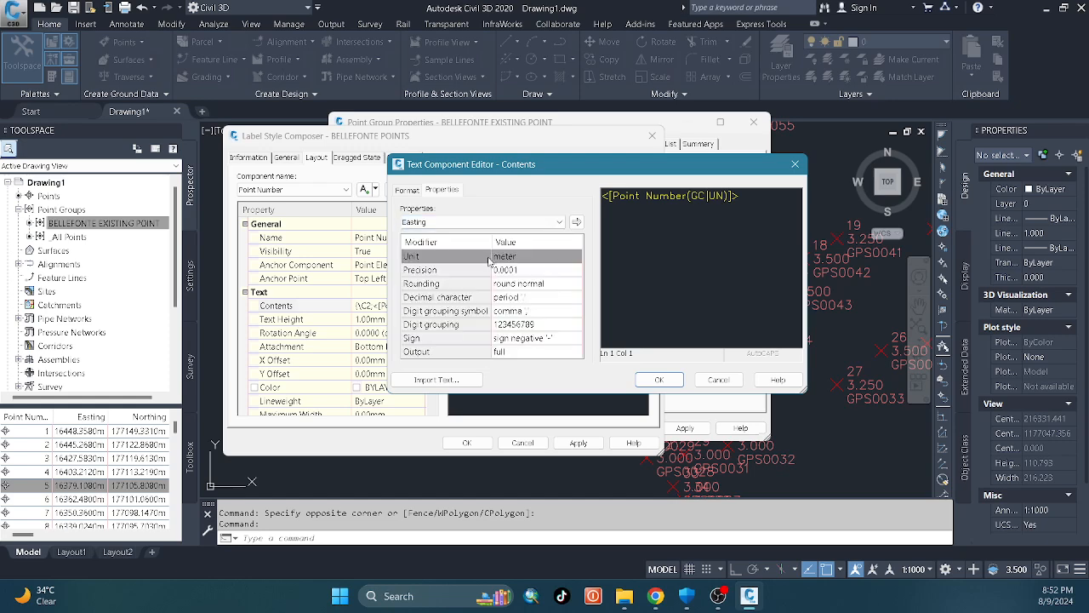
{"action": "left_click", "coordinate": [529, 271]}
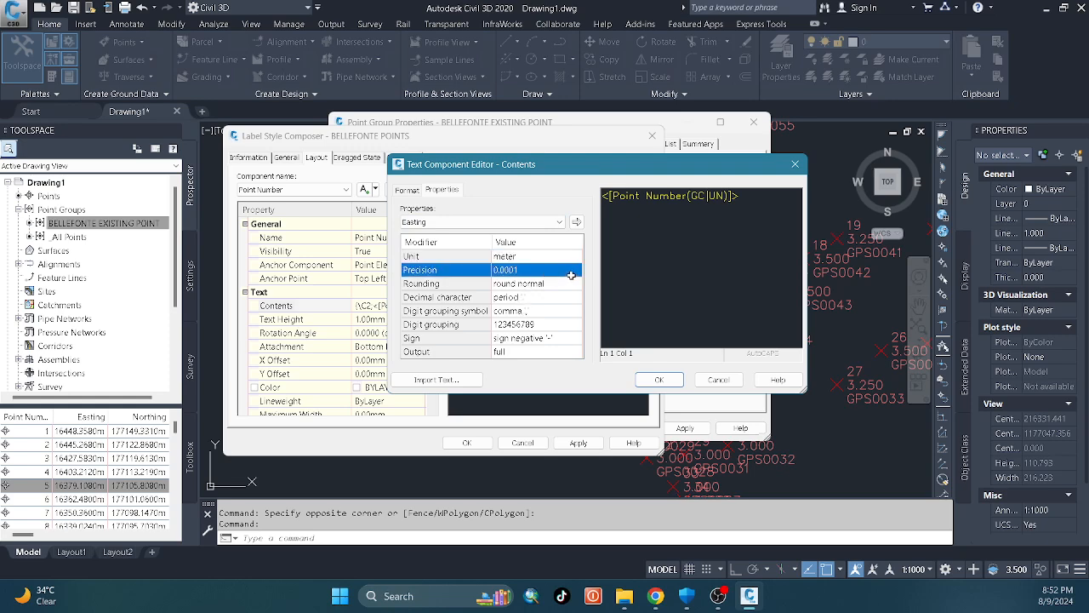
{"action": "left_click", "coordinate": [571, 270]}
{"action": "left_click", "coordinate": [524, 314]}
- Set the text format for the new contents entry to blue with the Stencil font
{"action": "left_click", "coordinate": [408, 189]}
{"action": "left_click", "coordinate": [474, 307]}
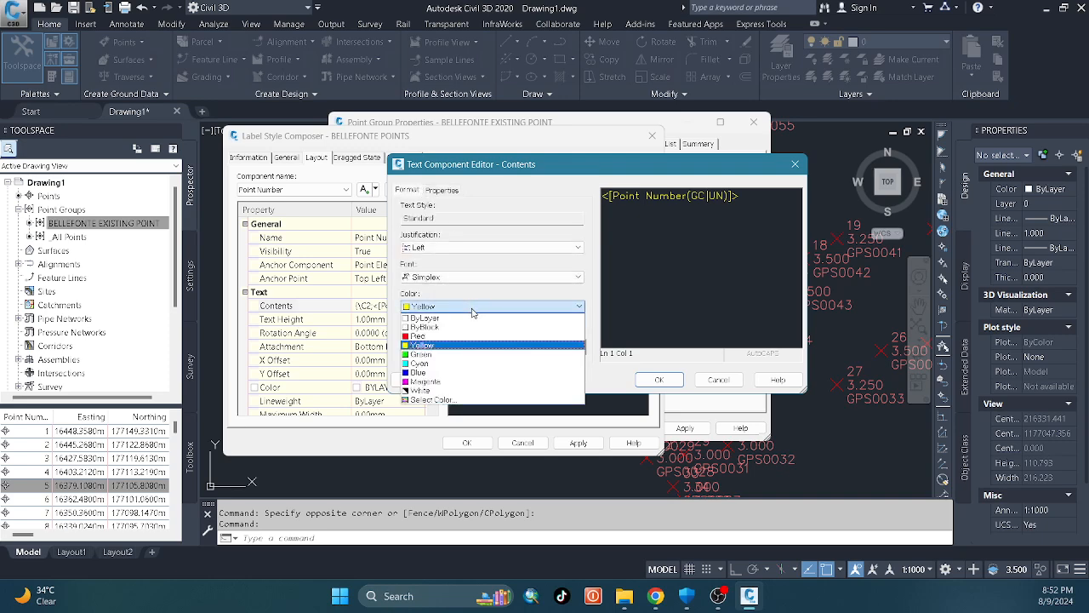
{"action": "left_click", "coordinate": [442, 372]}
{"action": "left_click", "coordinate": [467, 277]}
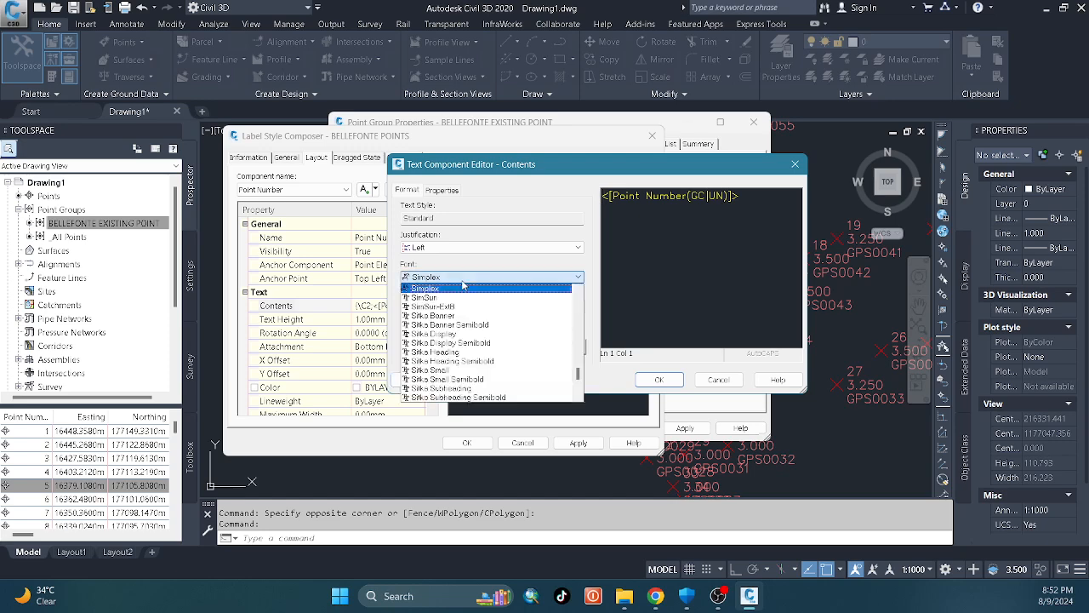
{"action": "scroll", "coordinate": [459, 383], "scroll_direction": "down", "scroll_amount": 5}
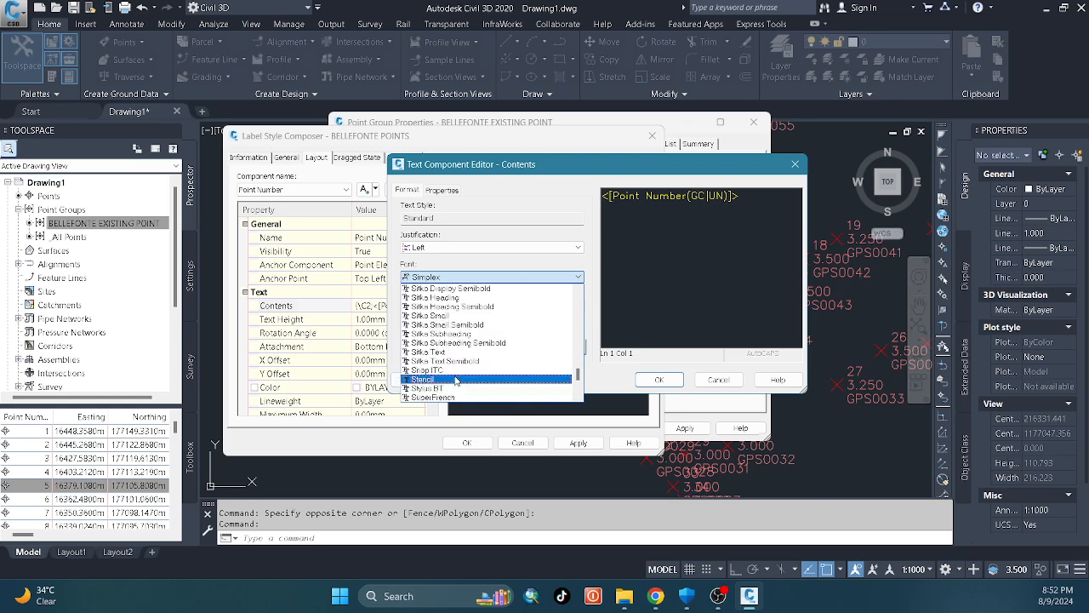
{"action": "left_click", "coordinate": [456, 378]}
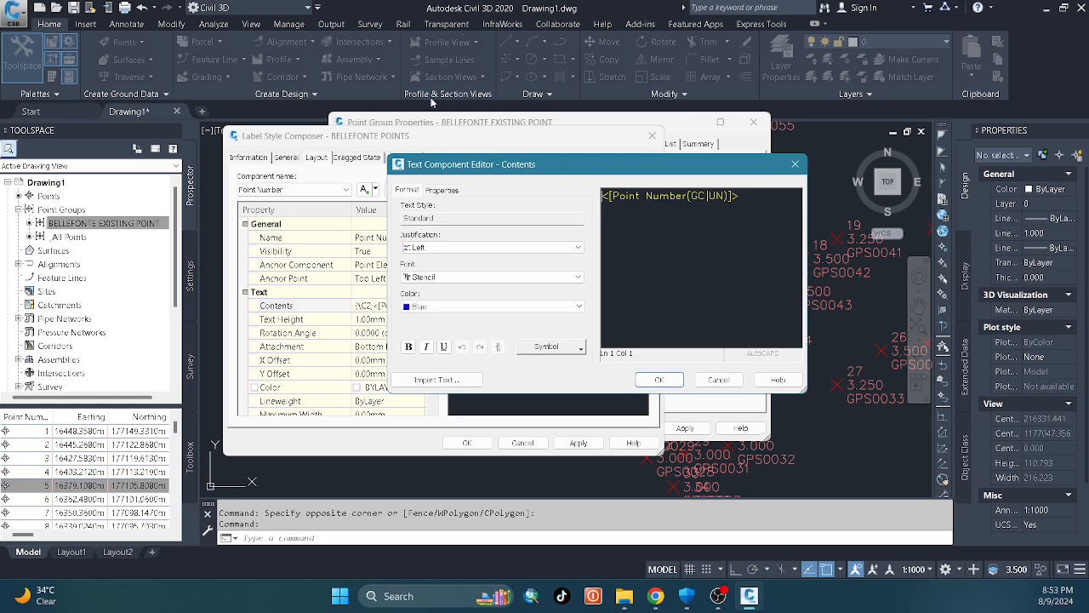
- Insert the Easting property into the contents alongside the Point Number field
{"action": "left_click", "coordinate": [442, 189]}
{"action": "left_click", "coordinate": [576, 222]}
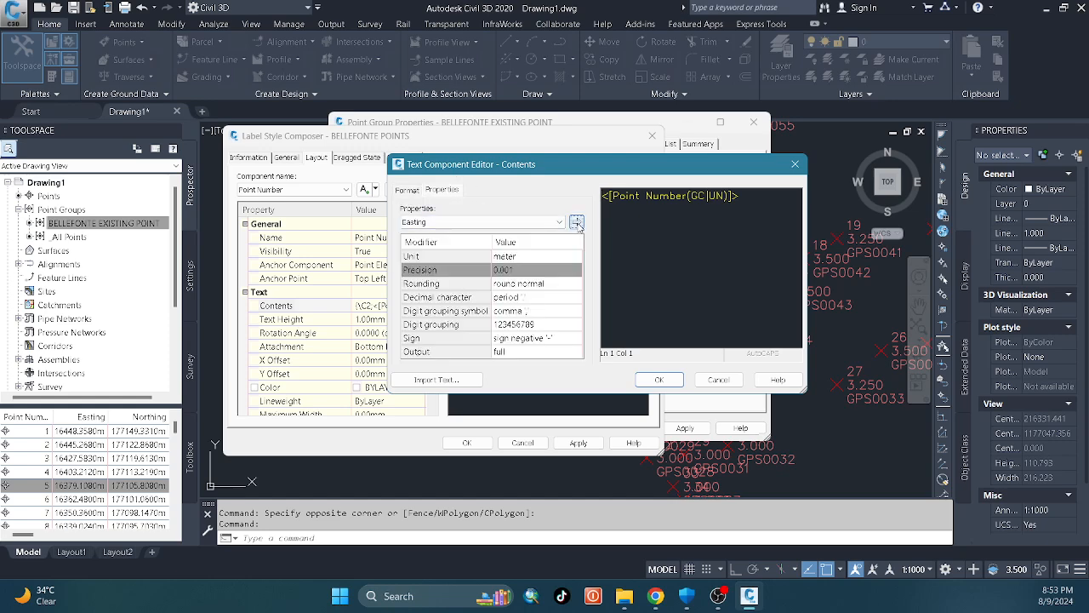
{"action": "left_click", "coordinate": [577, 222]}
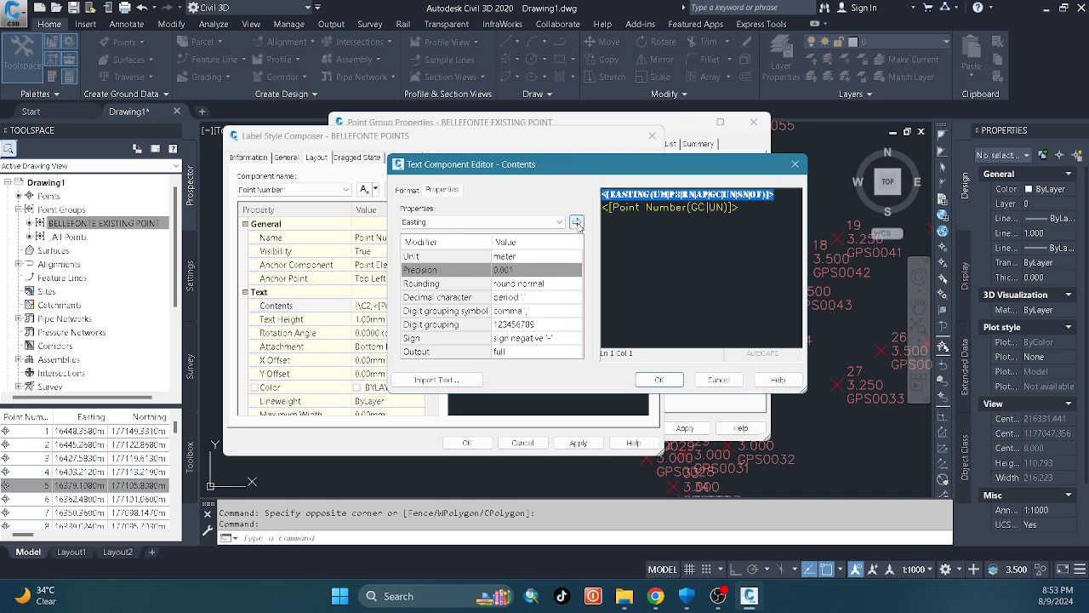
- Try toggling bold formatting on the Easting field in the contents
{"action": "left_click", "coordinate": [756, 211]}
{"action": "left_click", "coordinate": [656, 198]}
{"action": "left_click", "coordinate": [407, 189]}
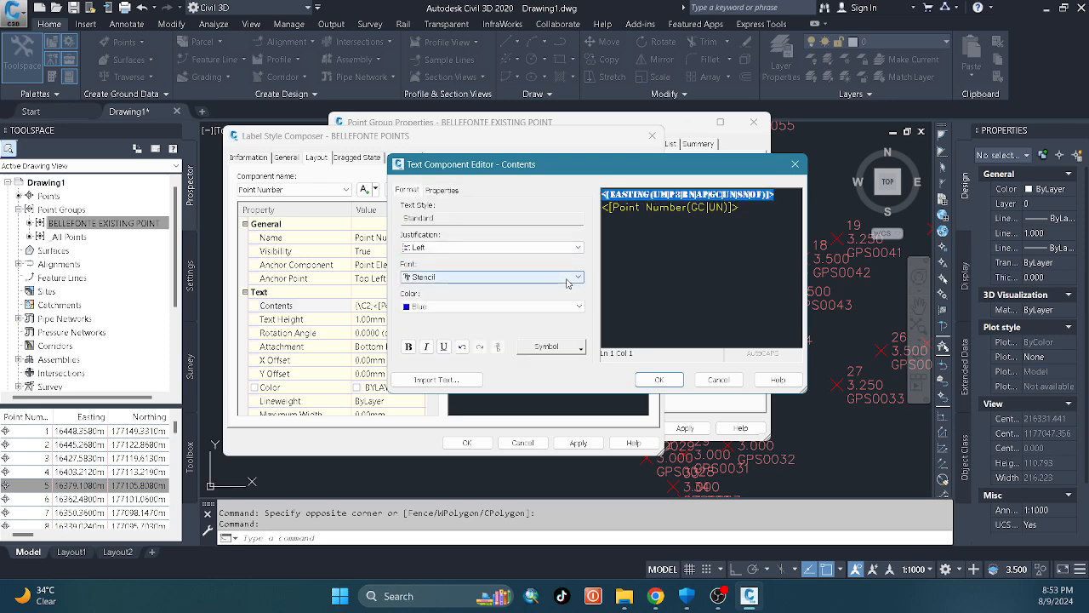
{"action": "left_click", "coordinate": [408, 347]}
{"action": "left_click", "coordinate": [414, 348]}
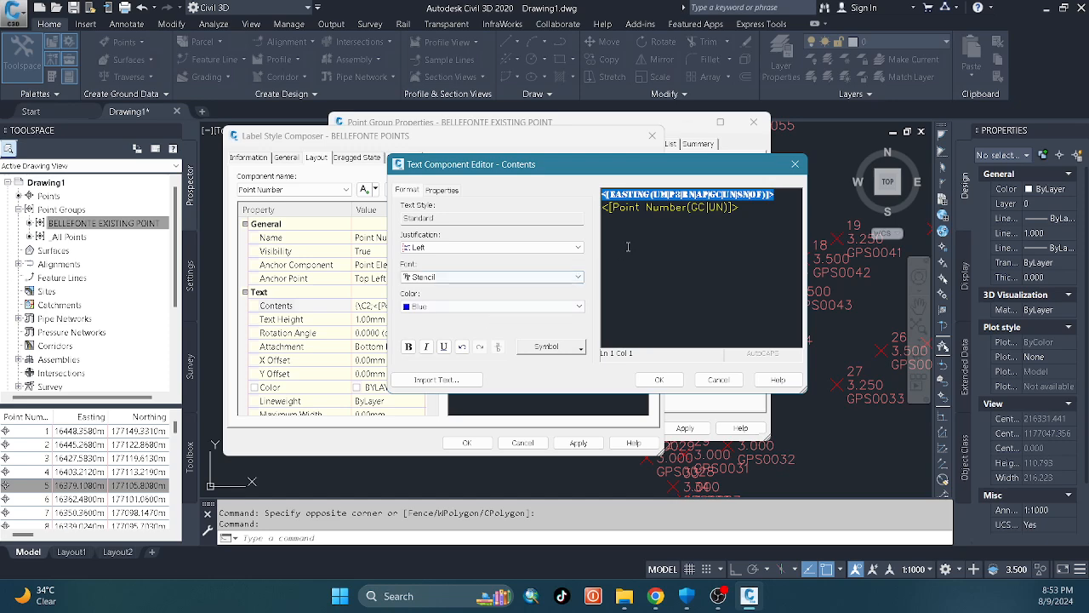
- Move the Point Number field to its own line above the Easting field and prefix the Easting field with "E:"
{"action": "left_click", "coordinate": [758, 208]}
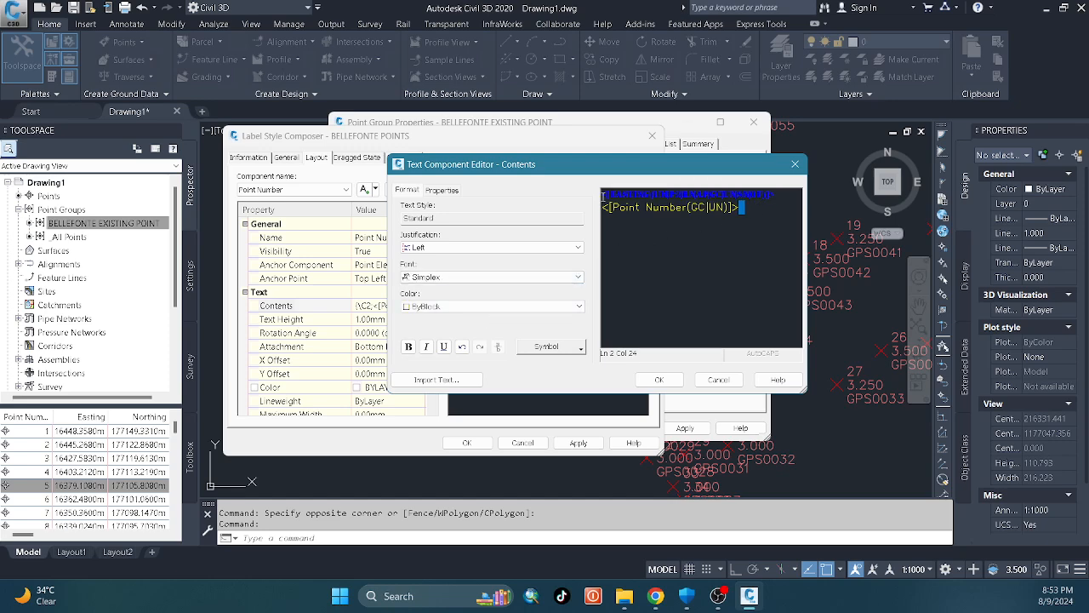
{"action": "left_click_drag", "start_coordinate": [602, 196], "coordinate": [603, 218]}
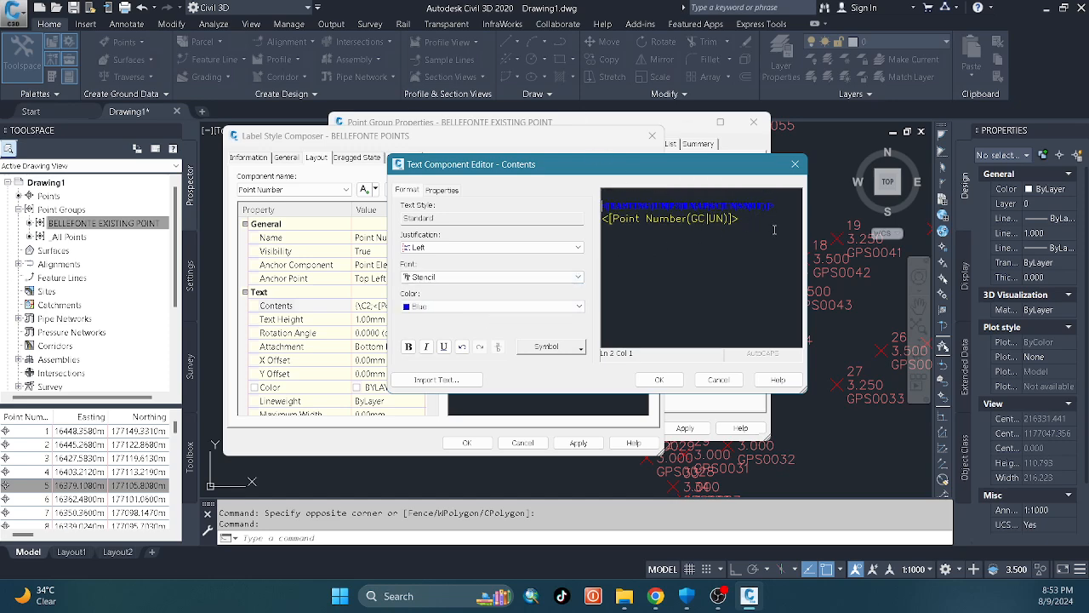
{"action": "left_click_drag", "start_coordinate": [772, 228], "coordinate": [605, 240]}
{"action": "key", "text": "ctrl+c"}
{"action": "key", "text": "Delete"}
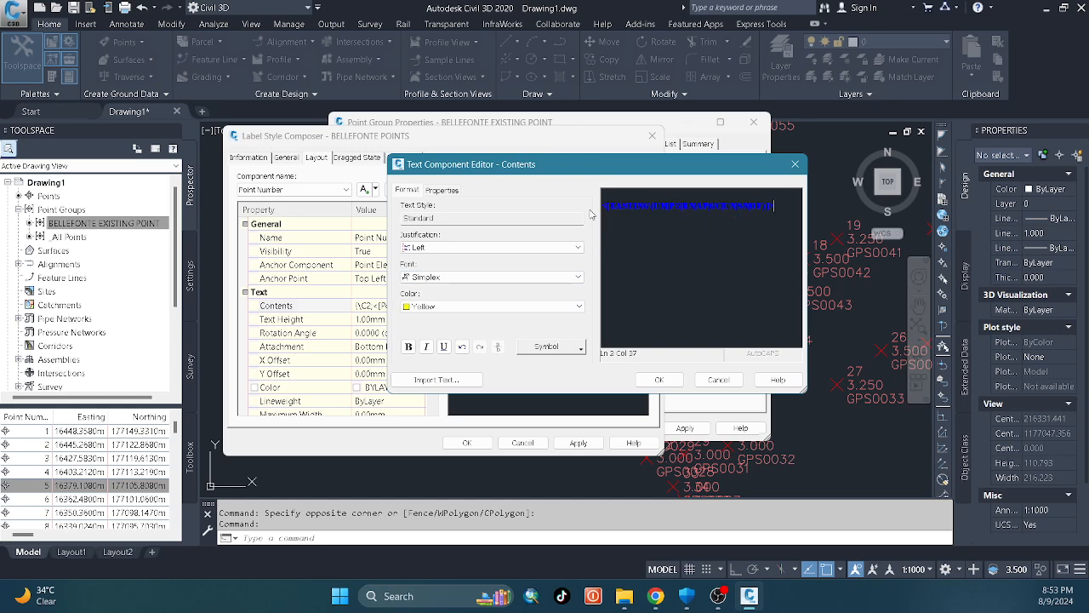
{"action": "left_click", "coordinate": [612, 194]}
{"action": "key", "text": "ctrl+v"}
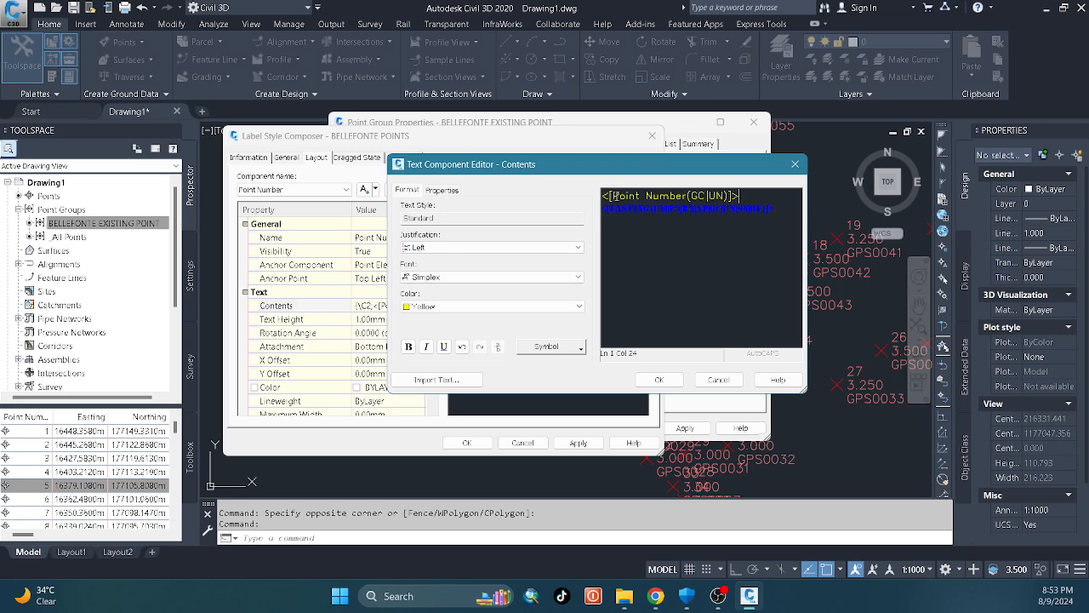
{"action": "left_click", "coordinate": [791, 215]}
{"action": "left_click", "coordinate": [605, 211]}
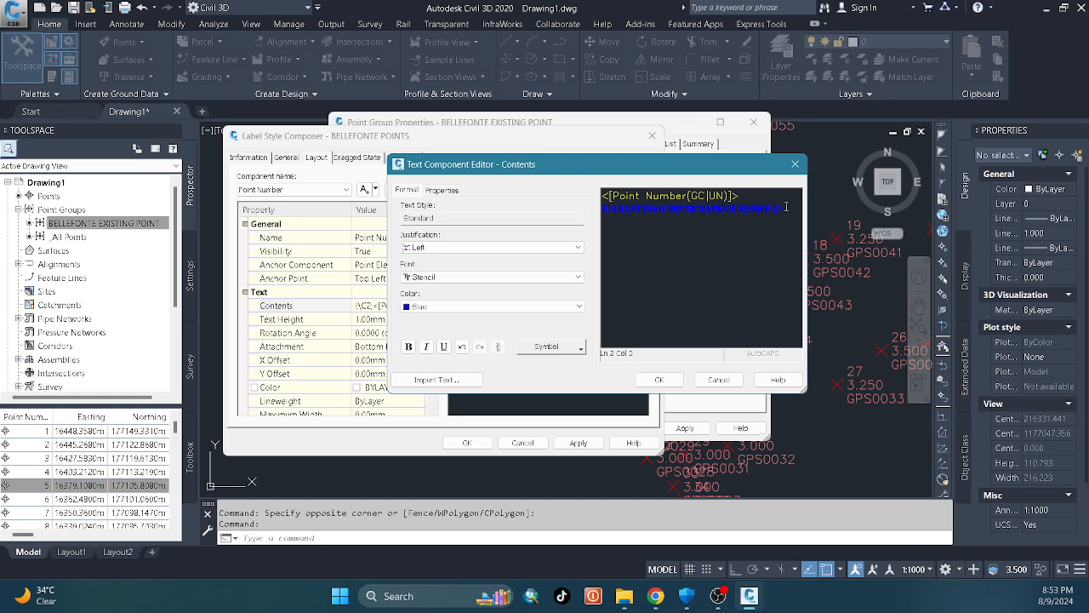
- Insert the Northing property with a precision of 0.001 on a new line below the Easting field
{"action": "key", "text": "Return"}
{"action": "left_click", "coordinate": [442, 189]}
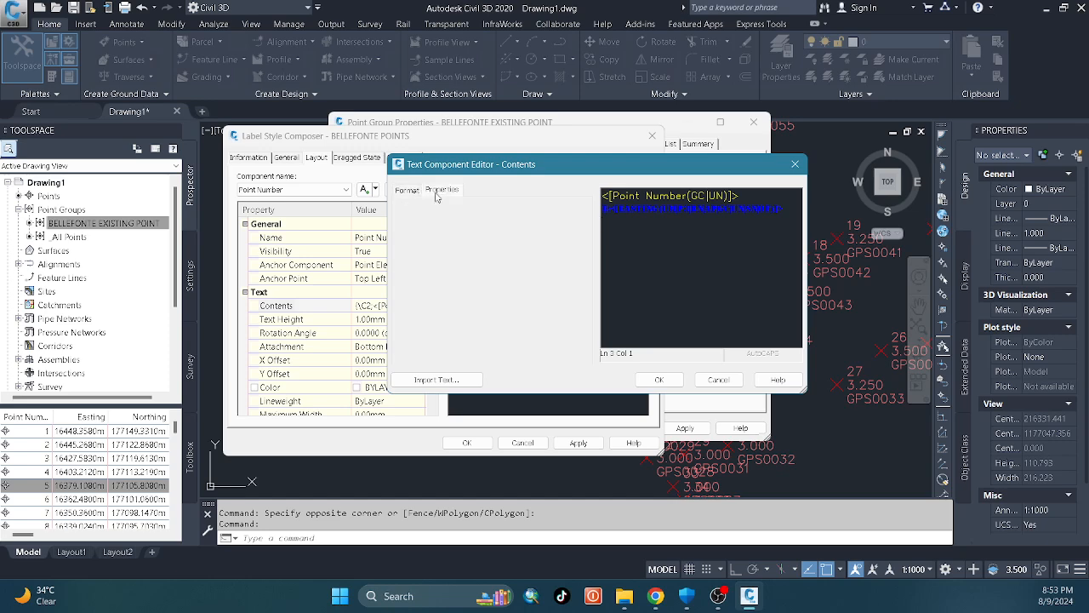
{"action": "left_click", "coordinate": [560, 222]}
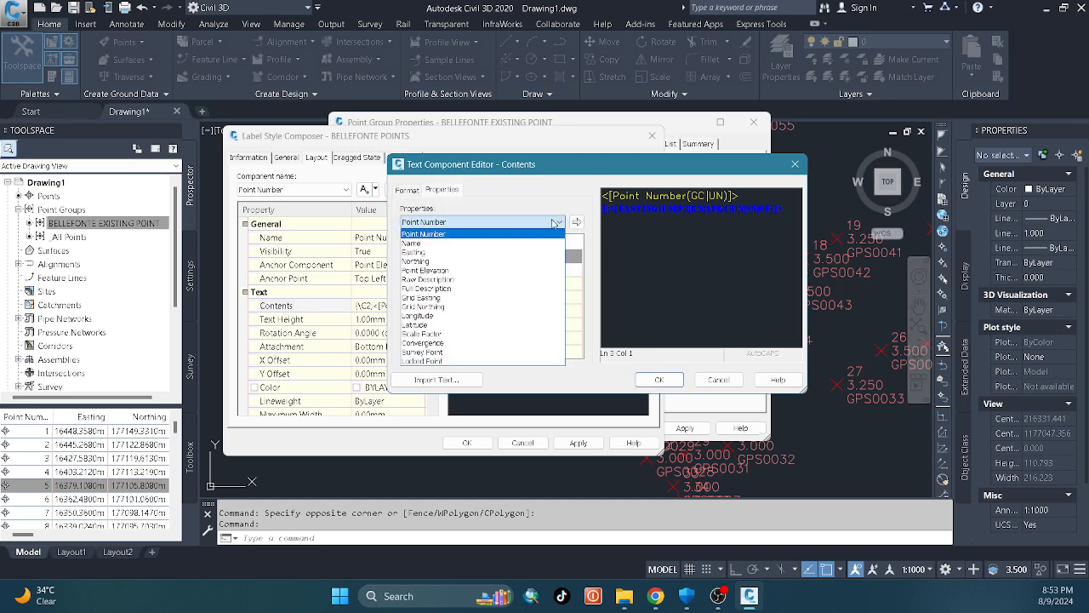
{"action": "left_click", "coordinate": [479, 256]}
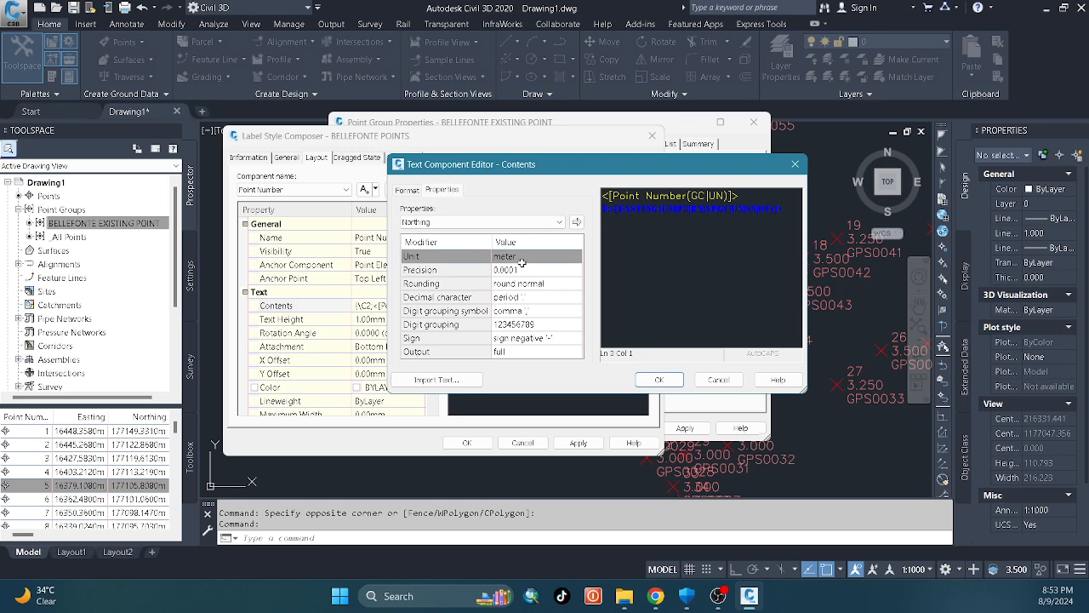
{"action": "left_click", "coordinate": [521, 270]}
{"action": "left_click", "coordinate": [532, 269]}
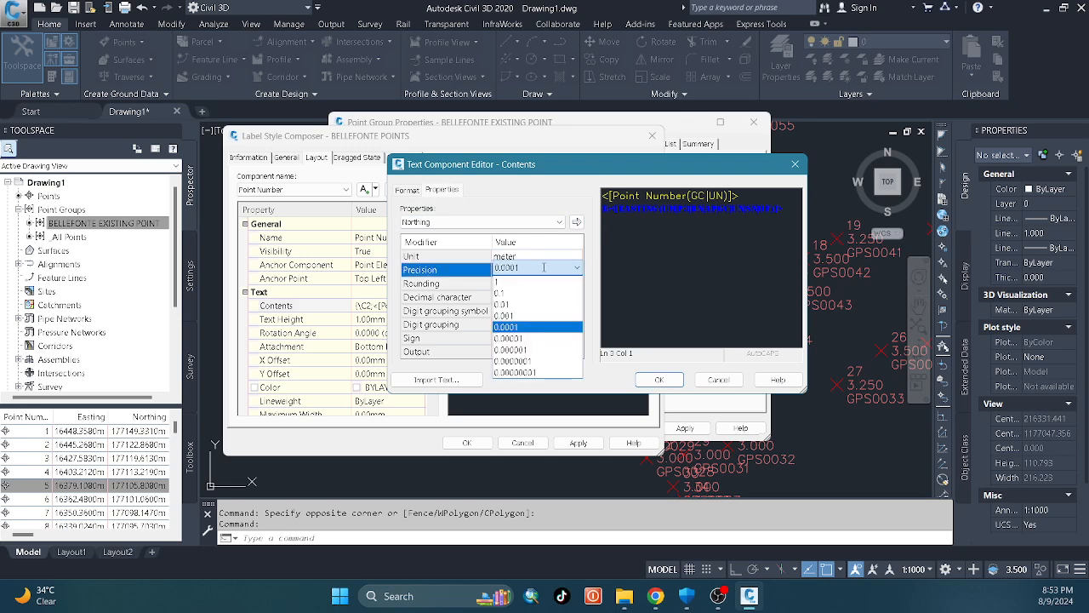
{"action": "left_click", "coordinate": [538, 315]}
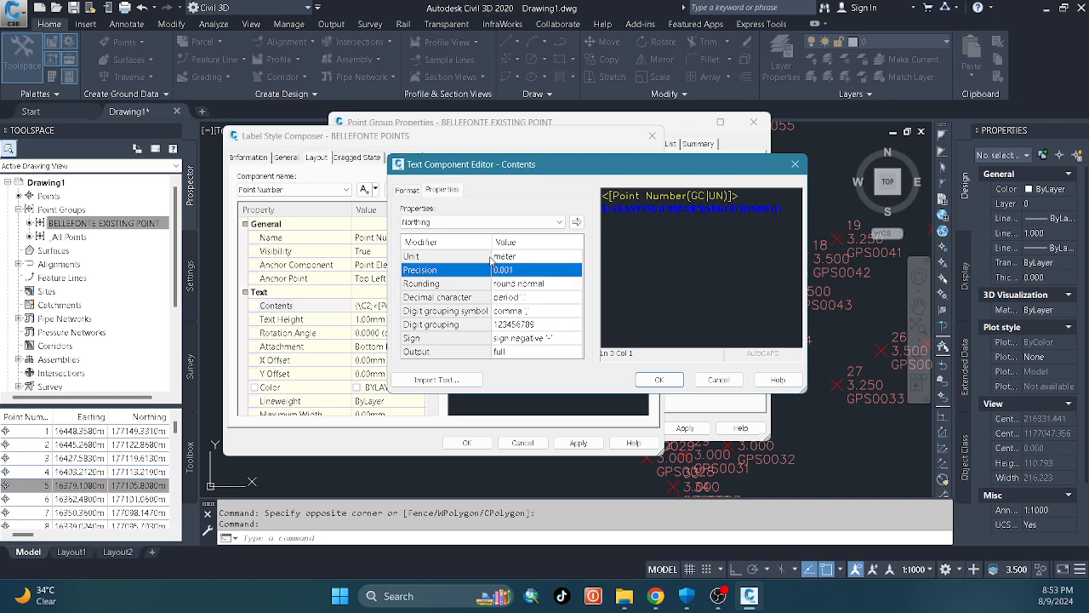
{"action": "left_click", "coordinate": [406, 191]}
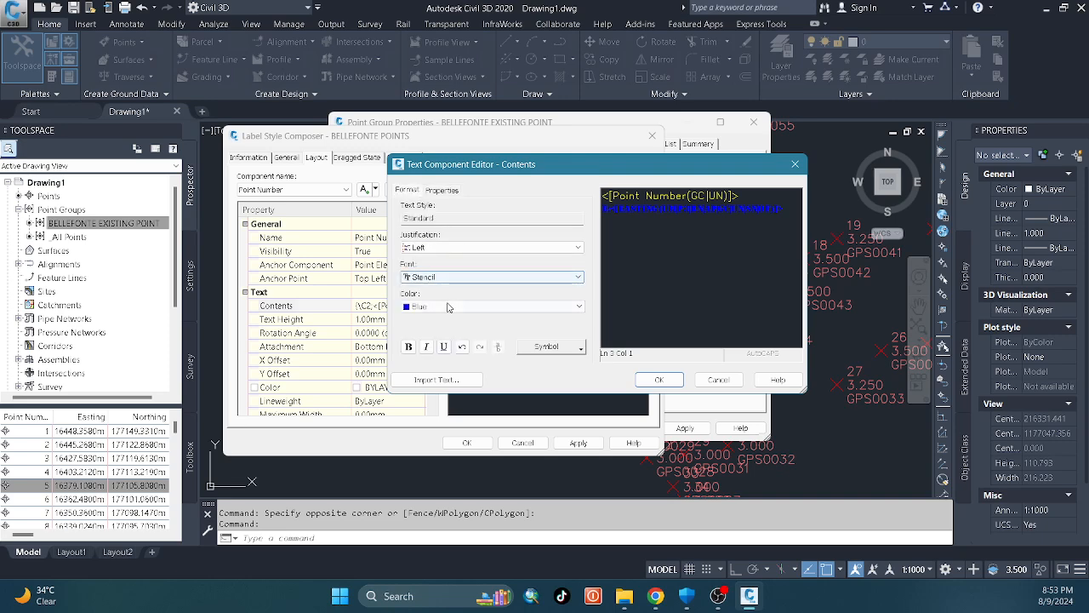
{"action": "left_click", "coordinate": [441, 189]}
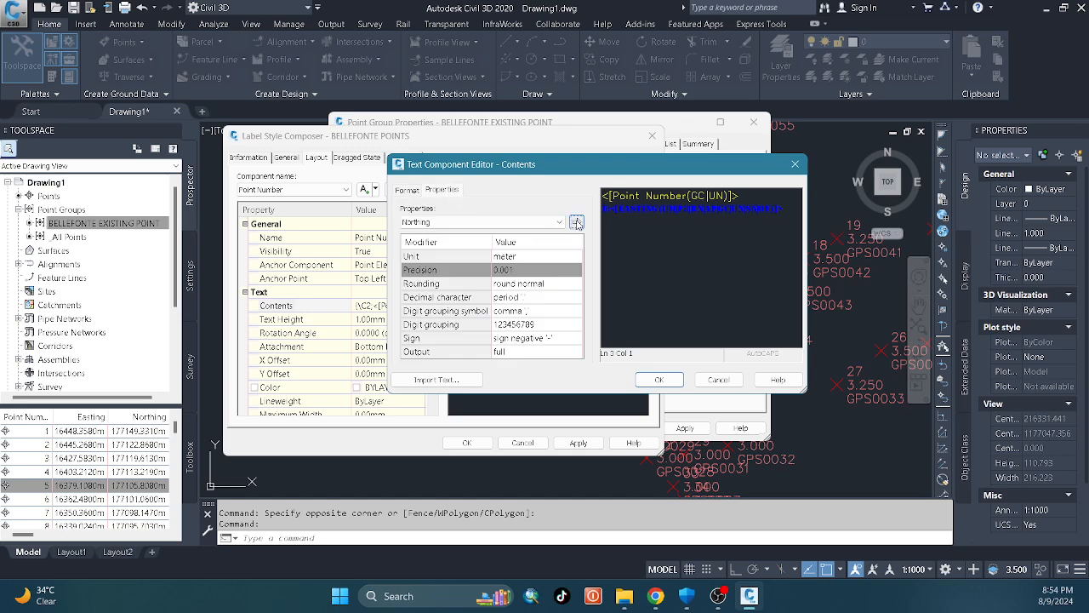
{"action": "left_click", "coordinate": [576, 223]}
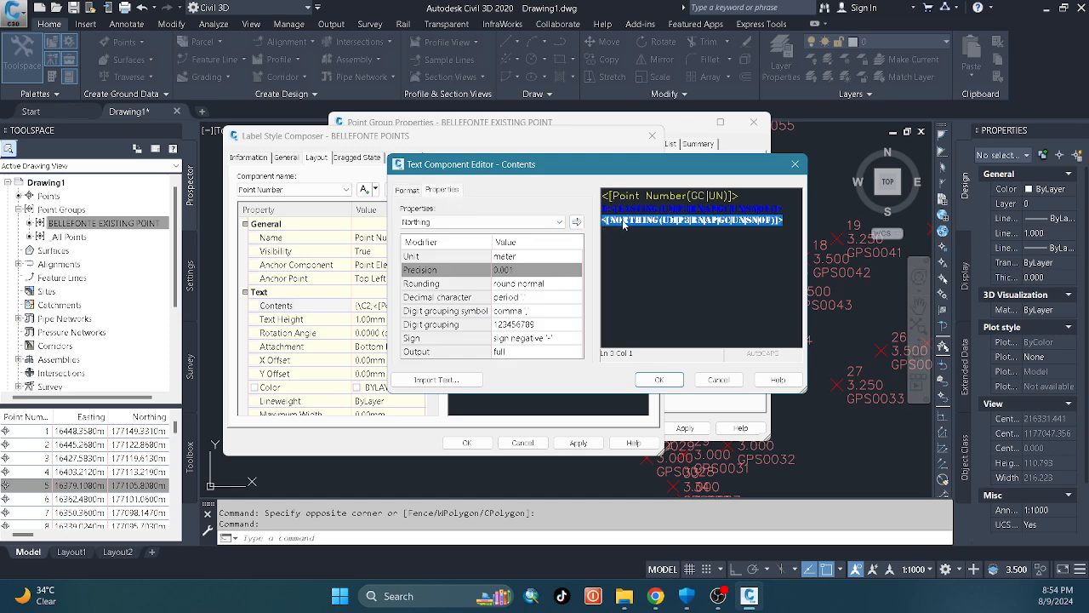
- Prefix the Northing field in the label contents with "N:"
{"action": "left_click", "coordinate": [795, 223]}
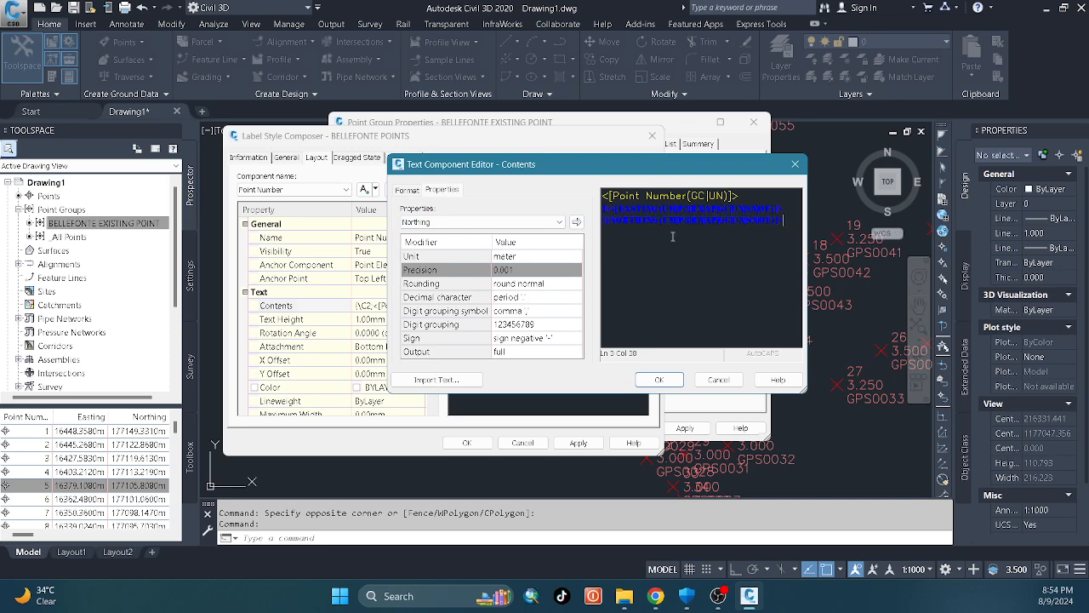
{"action": "double_click", "coordinate": [611, 220]}
{"action": "left_click", "coordinate": [624, 232]}
{"action": "left_click", "coordinate": [607, 223]}
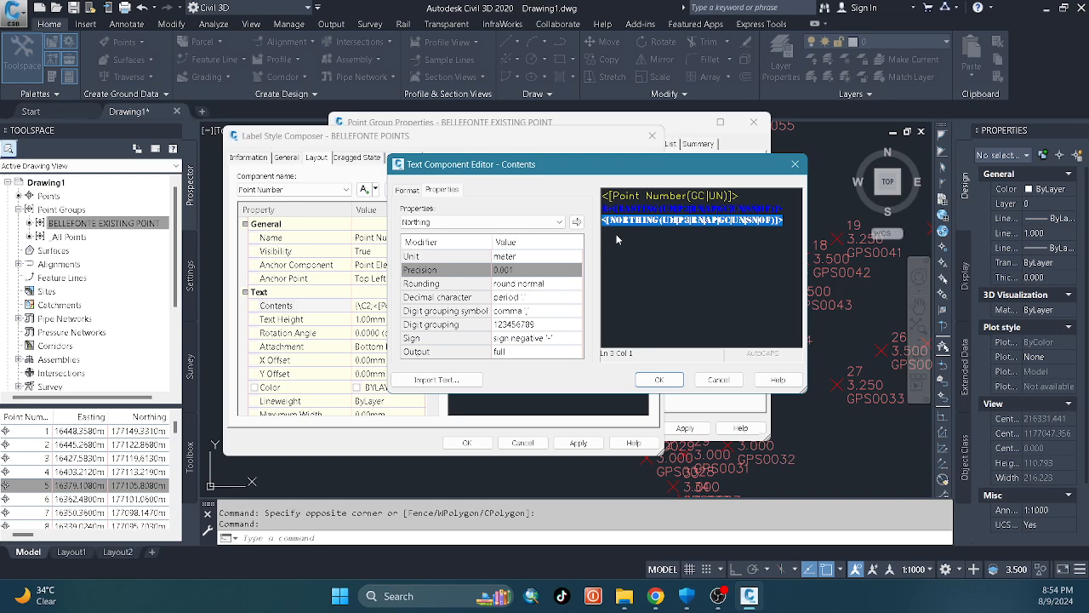
{"action": "left_click", "coordinate": [798, 219]}
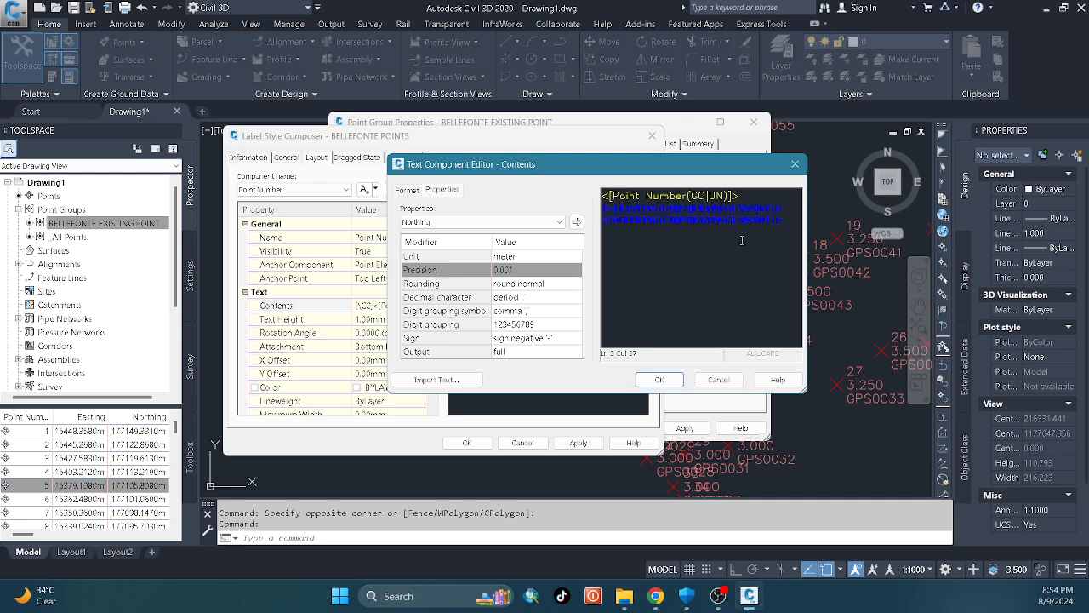
{"action": "left_click", "coordinate": [623, 219]}
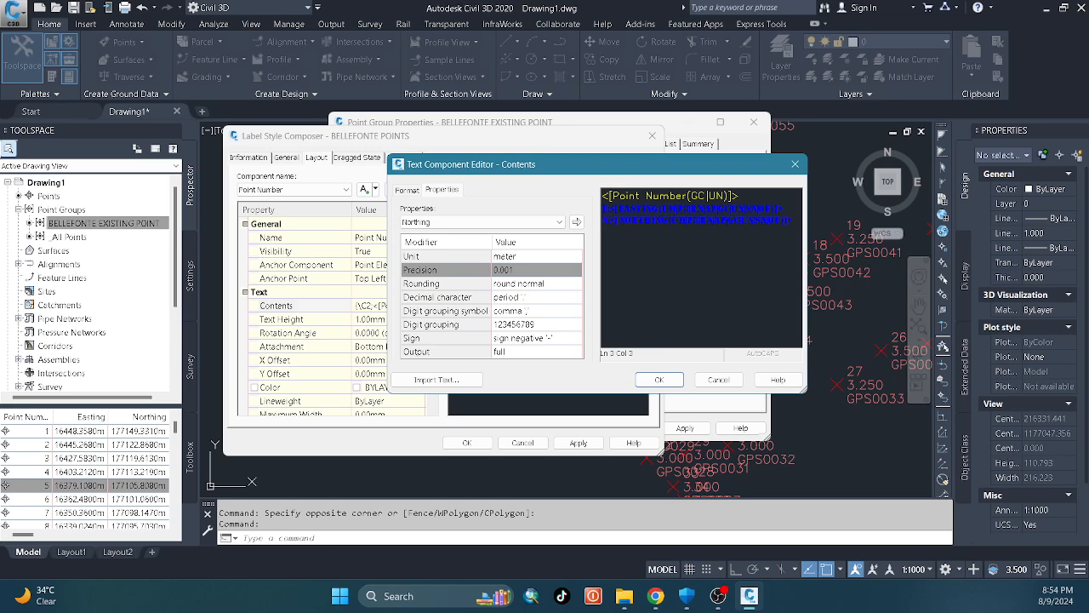
- Insert the Point Elevation property in red on a new line below the Northing field
{"action": "left_click", "coordinate": [798, 220]}
{"action": "key", "text": "Return"}
{"action": "left_click", "coordinate": [487, 223]}
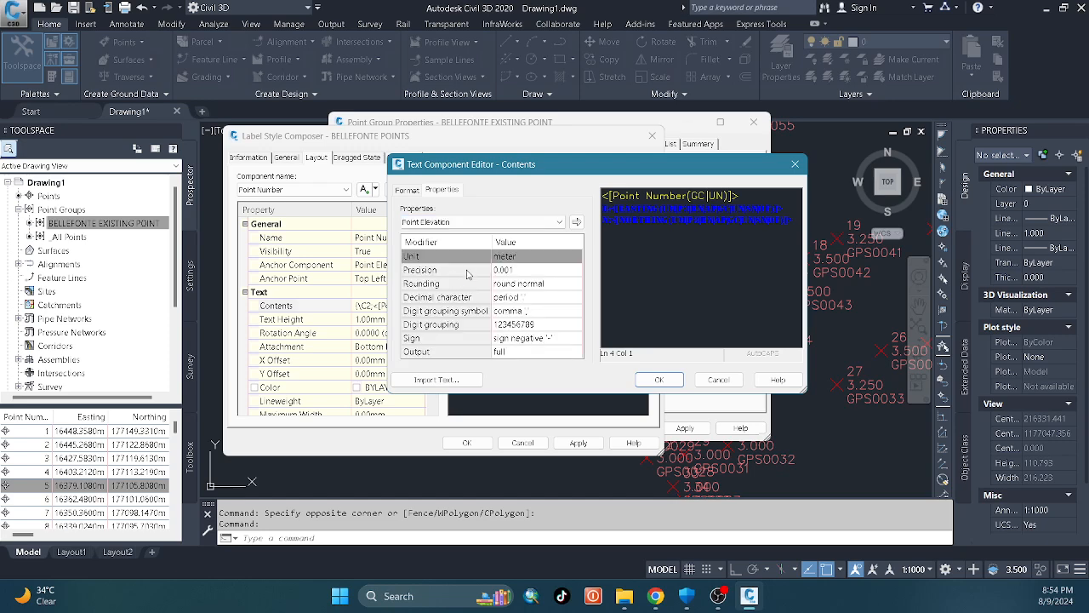
{"action": "left_click", "coordinate": [459, 279]}
{"action": "left_click", "coordinate": [407, 190]}
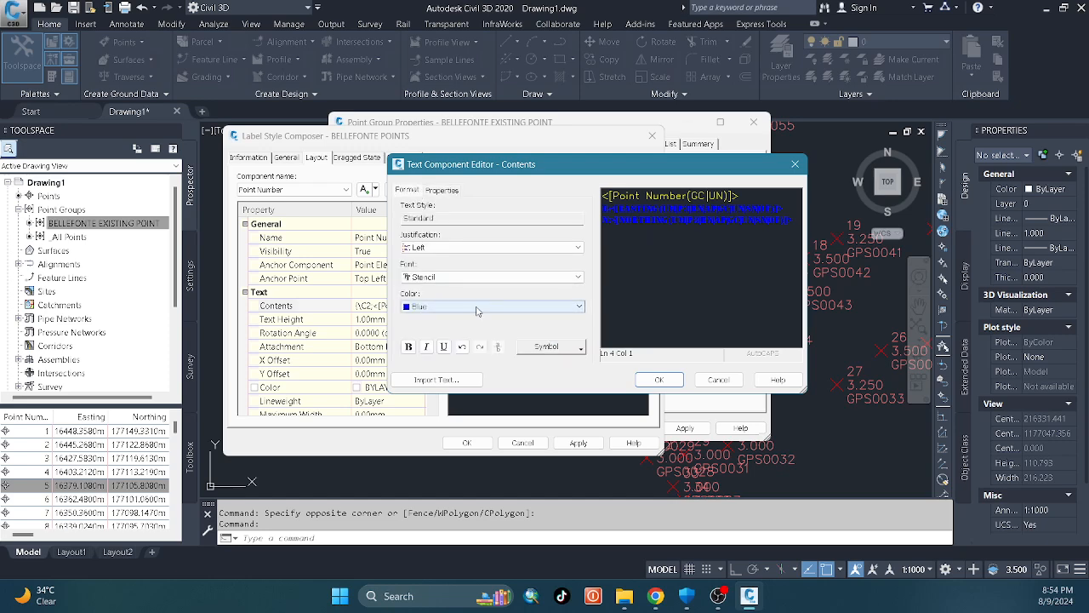
{"action": "left_click", "coordinate": [473, 307]}
{"action": "left_click", "coordinate": [450, 336]}
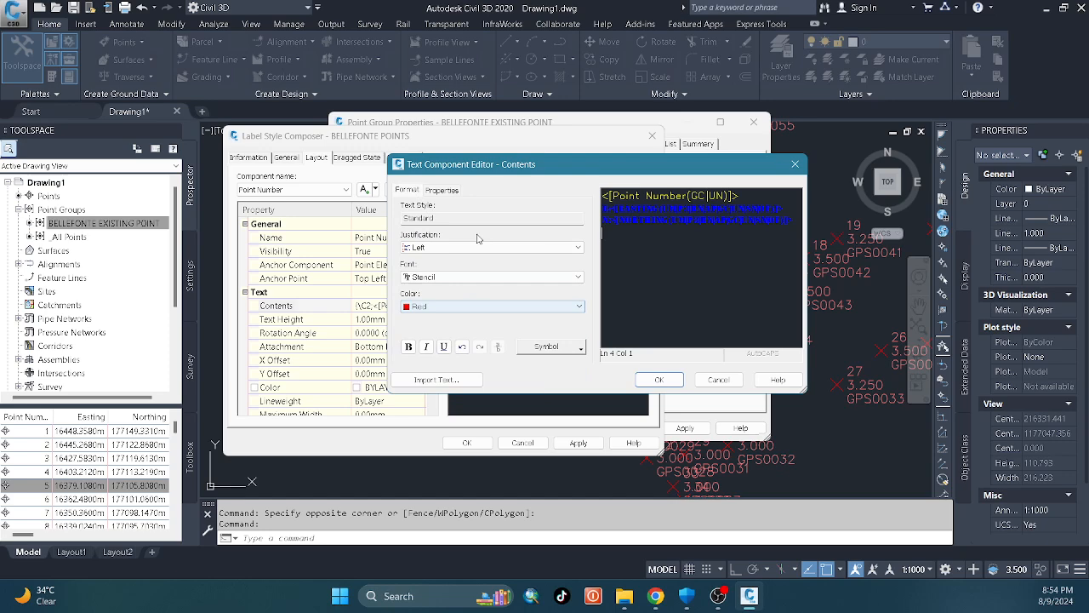
{"action": "left_click", "coordinate": [442, 189]}
{"action": "left_click", "coordinate": [576, 221]}
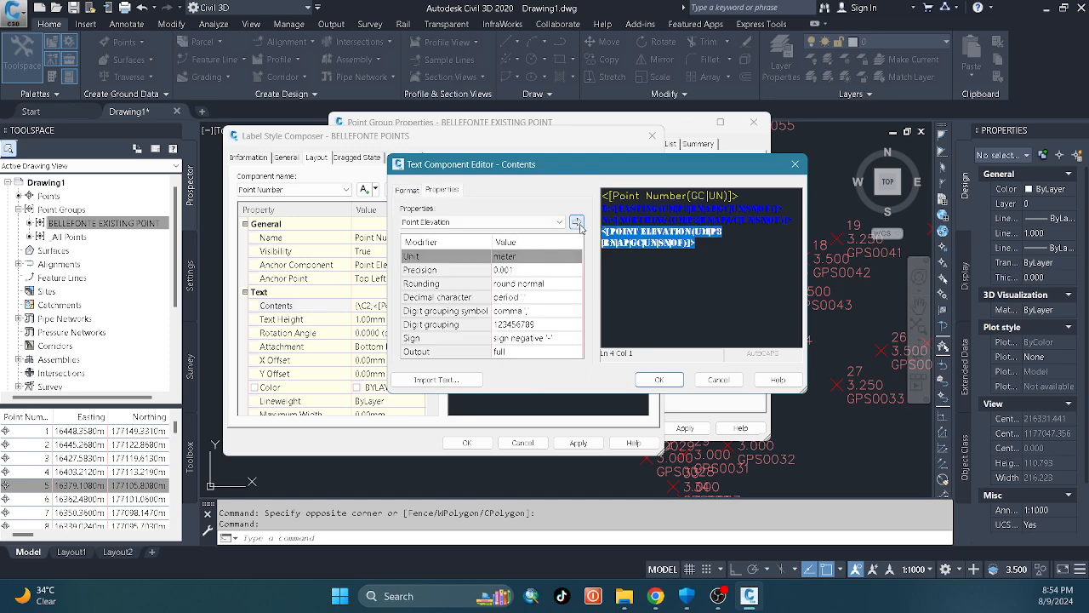
{"action": "left_click", "coordinate": [716, 251]}
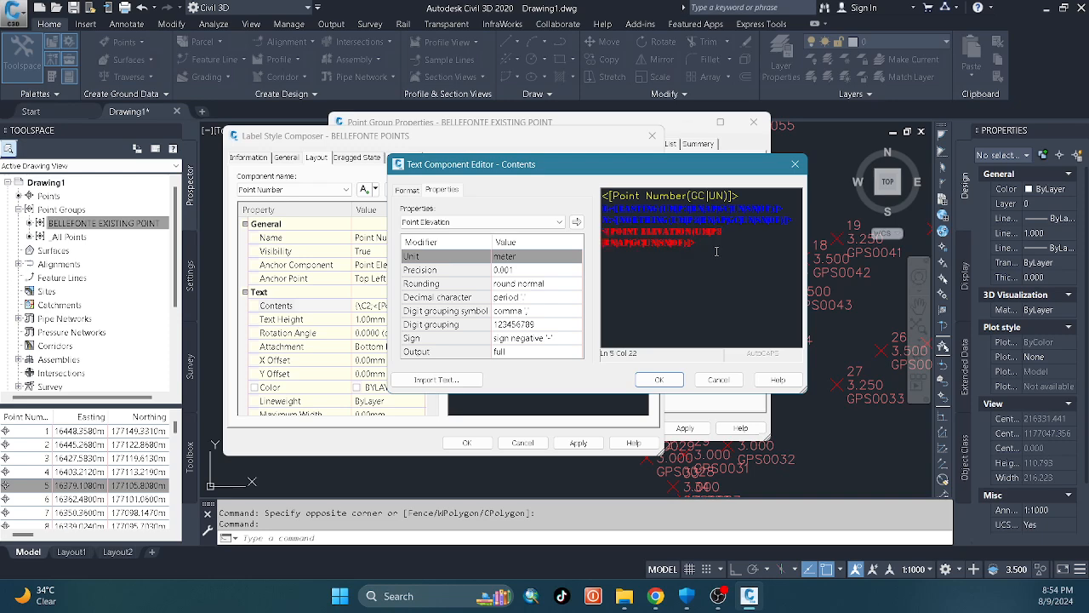
- Insert the Full Description property in green on a new line below the Point Elevation field
{"action": "key", "text": "Return"}
{"action": "left_click", "coordinate": [482, 222]}
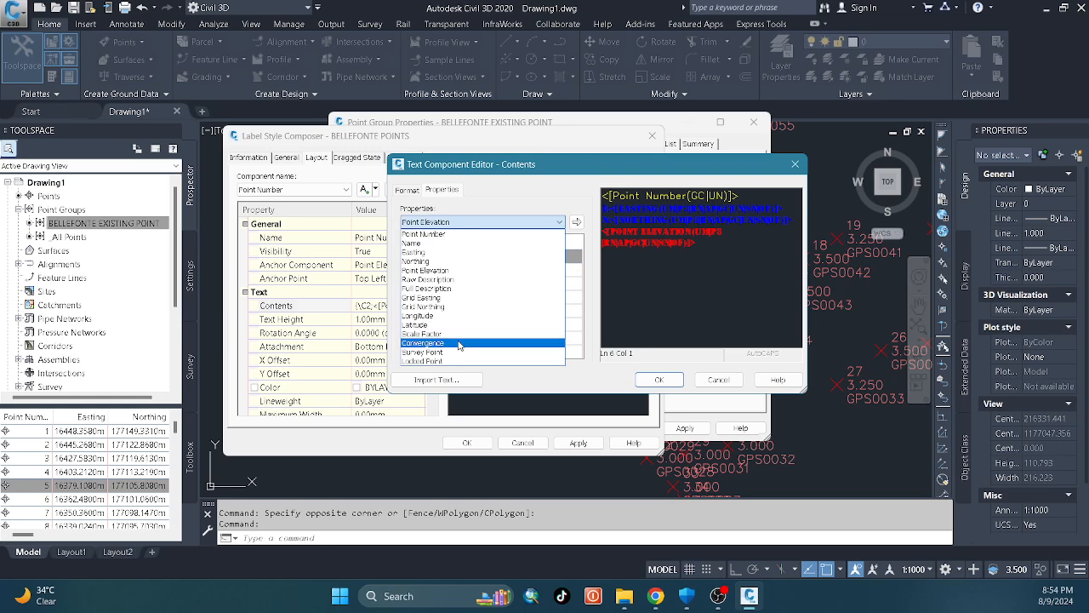
{"action": "left_click", "coordinate": [451, 284]}
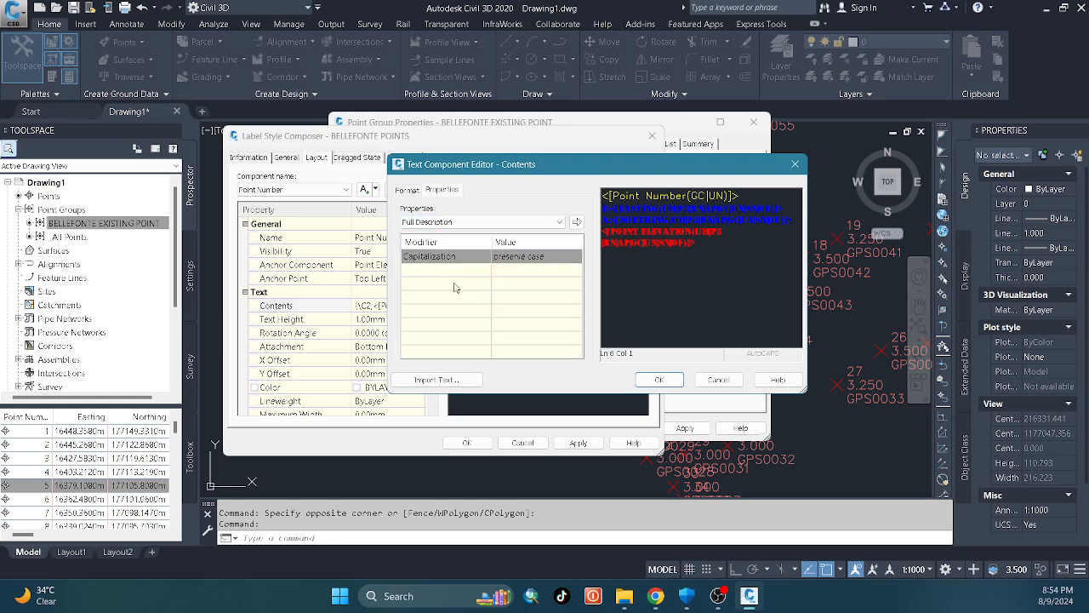
{"action": "left_click", "coordinate": [407, 190]}
{"action": "left_click", "coordinate": [475, 308]}
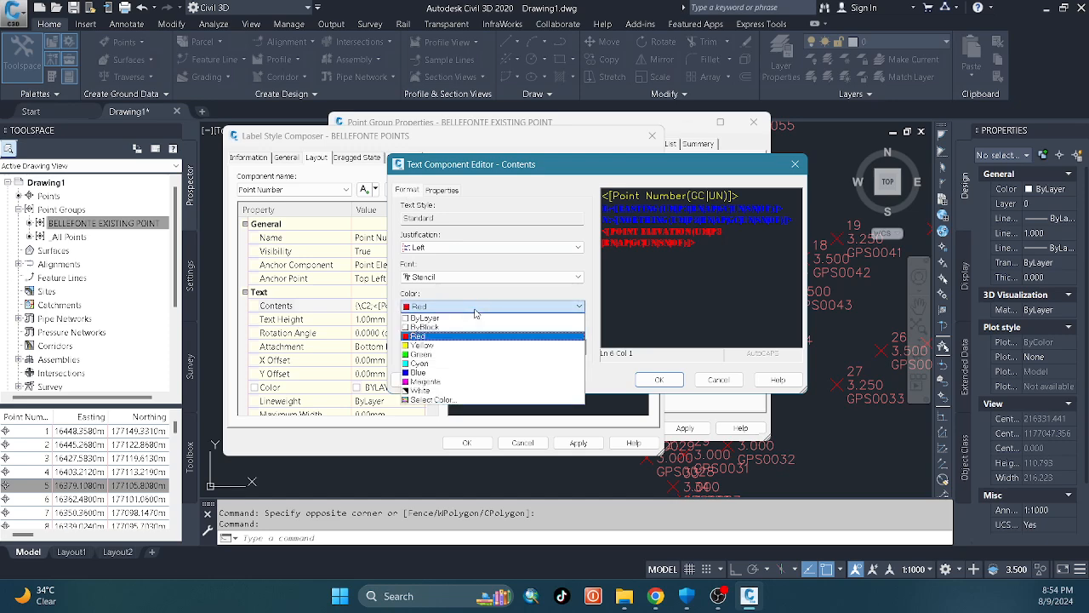
{"action": "left_click", "coordinate": [443, 345]}
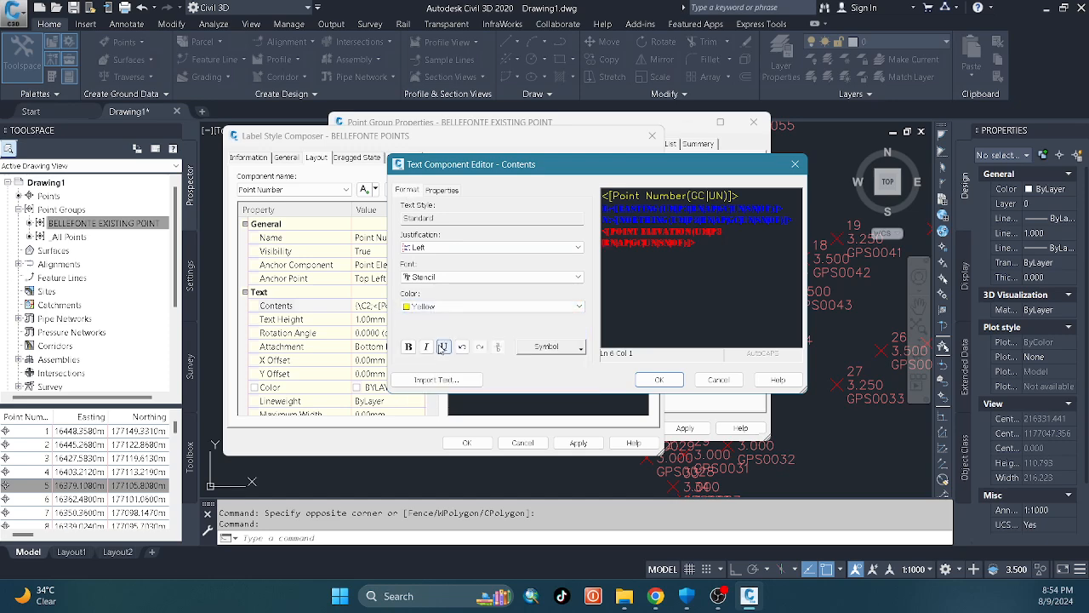
{"action": "left_click", "coordinate": [475, 304]}
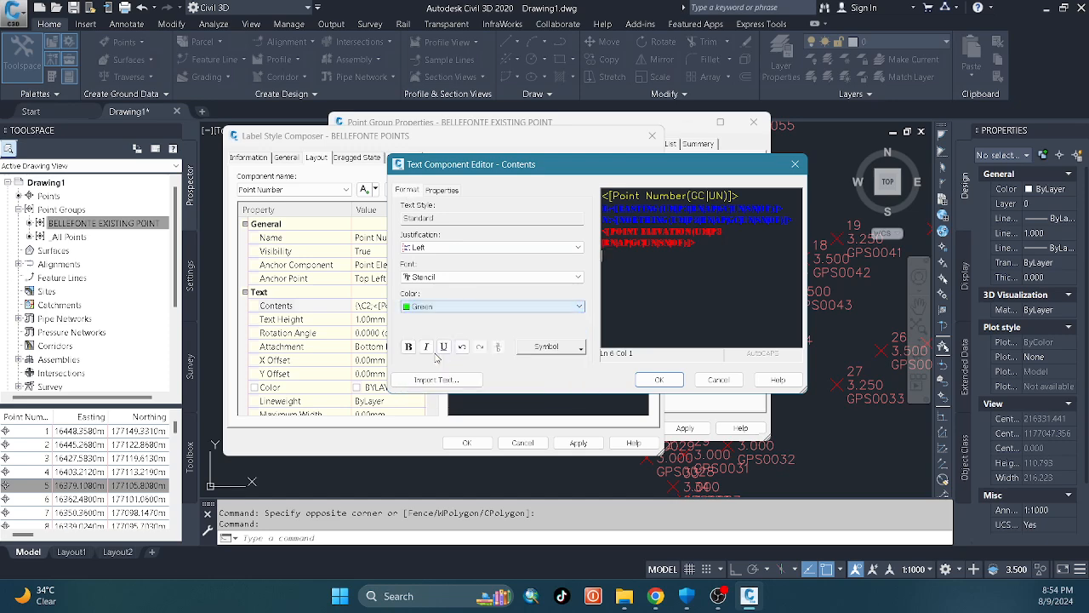
{"action": "left_click", "coordinate": [438, 356]}
{"action": "left_click", "coordinate": [451, 191]}
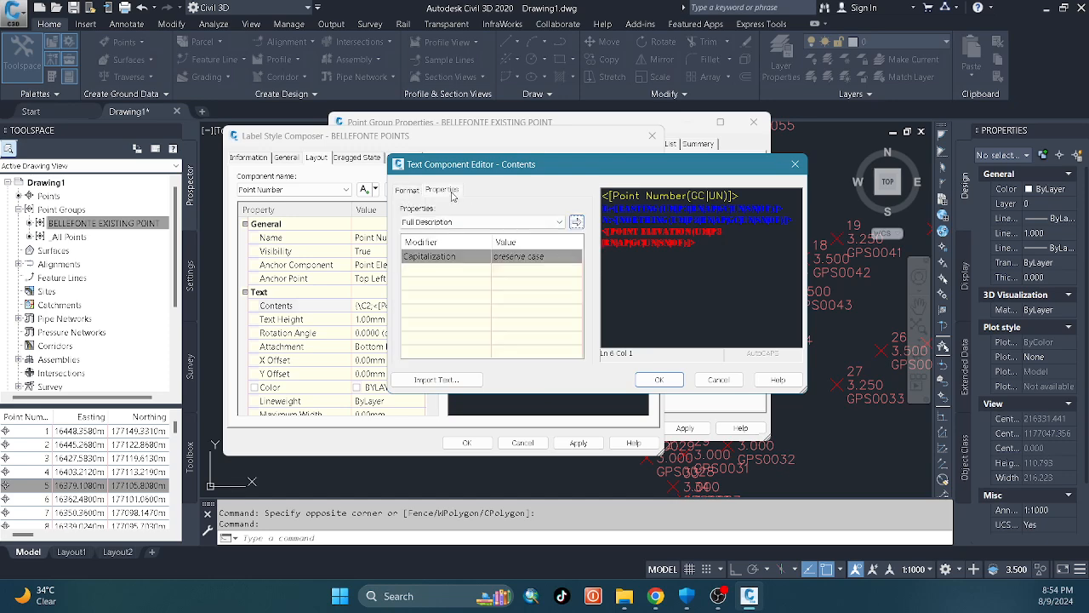
{"action": "left_click", "coordinate": [576, 221]}
{"action": "left_click", "coordinate": [770, 270]}
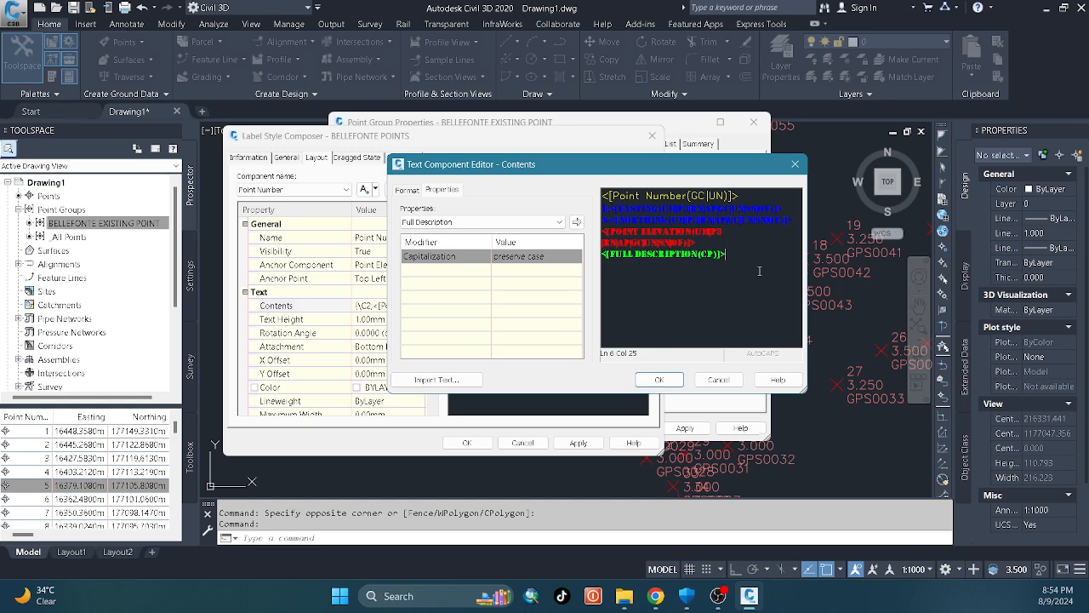
- Accept the label contents and apply the updated BELLEFONTE POINTS label style to the BELLEFONTE EXISTING POINT group
{"action": "left_click", "coordinate": [659, 380]}
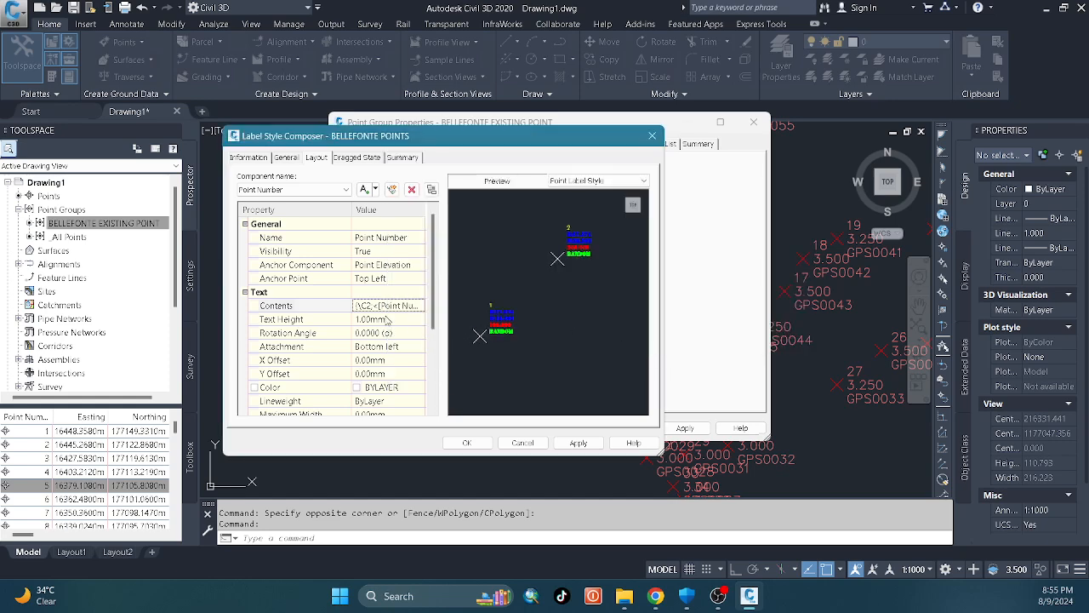
{"action": "left_click", "coordinate": [578, 443]}
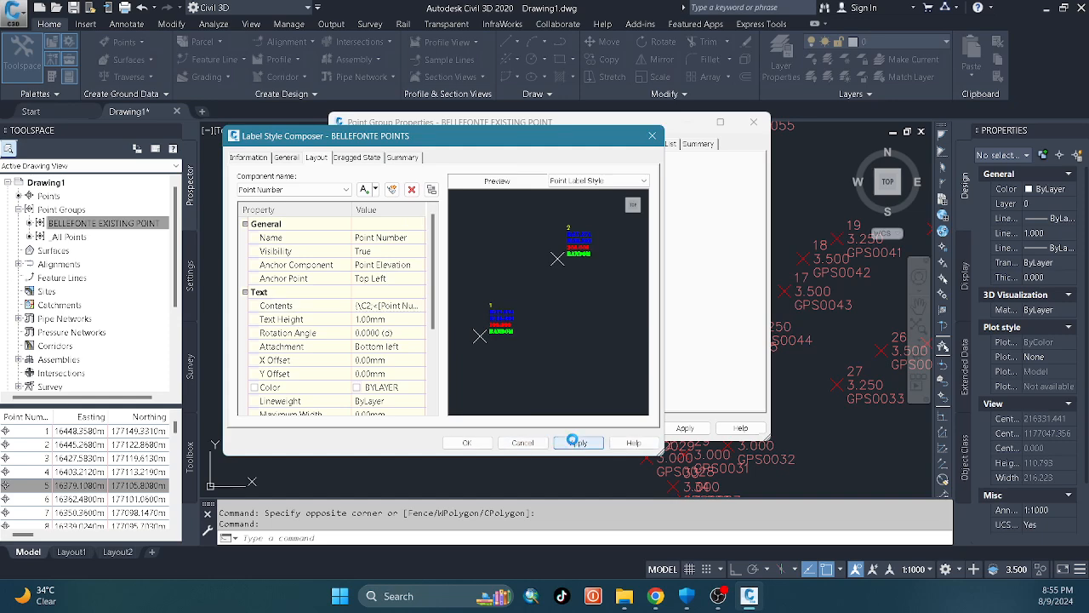
{"action": "left_click", "coordinate": [466, 443]}
{"action": "left_click", "coordinate": [685, 428]}
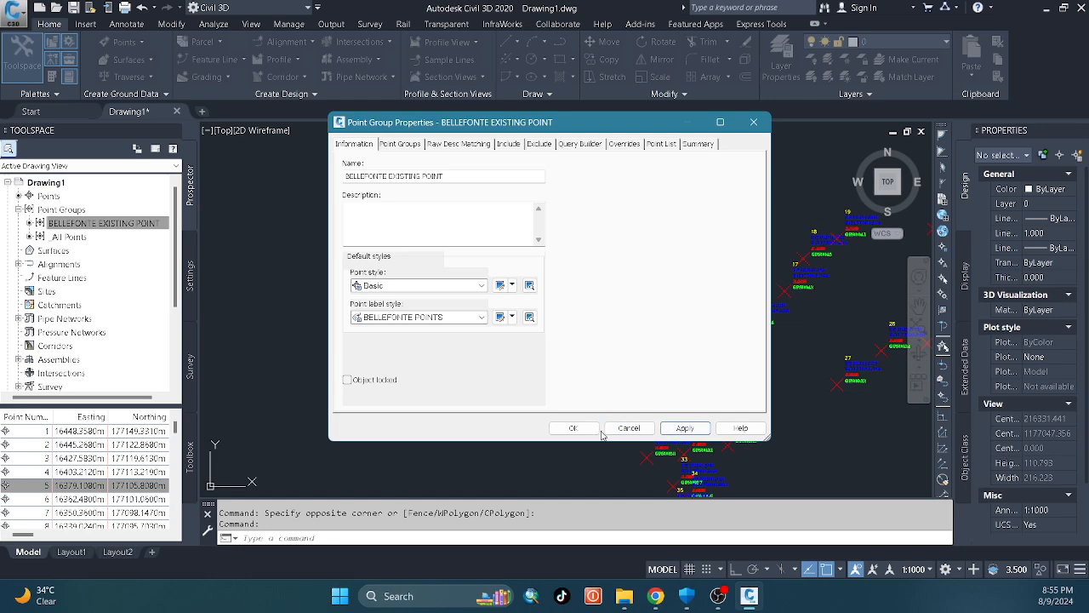
{"action": "left_click", "coordinate": [571, 429]}
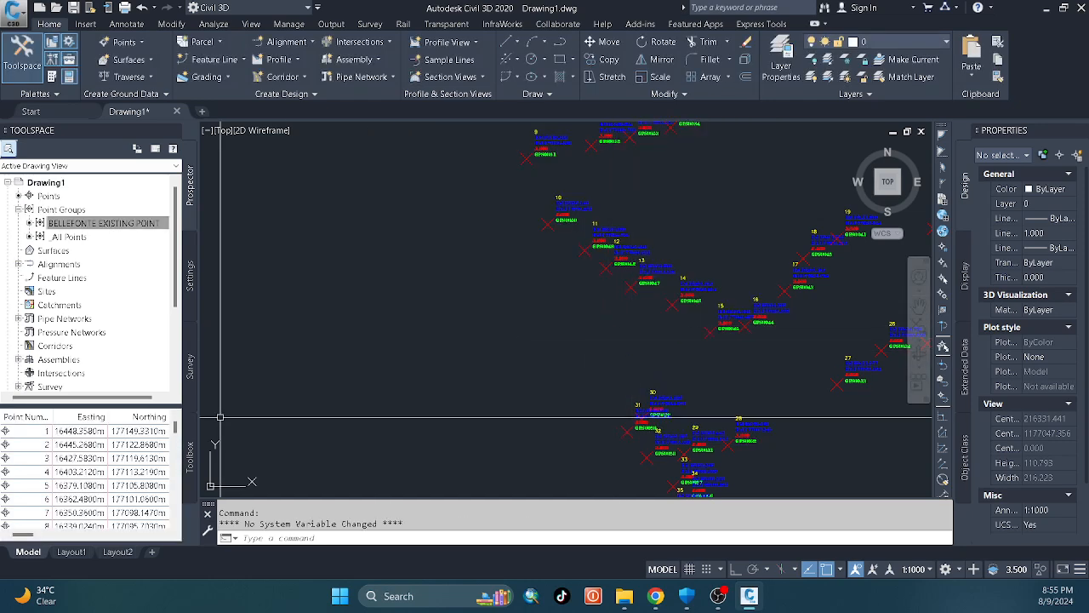
{"action": "scroll", "coordinate": [592, 298], "scroll_direction": "up", "scroll_amount": 8}
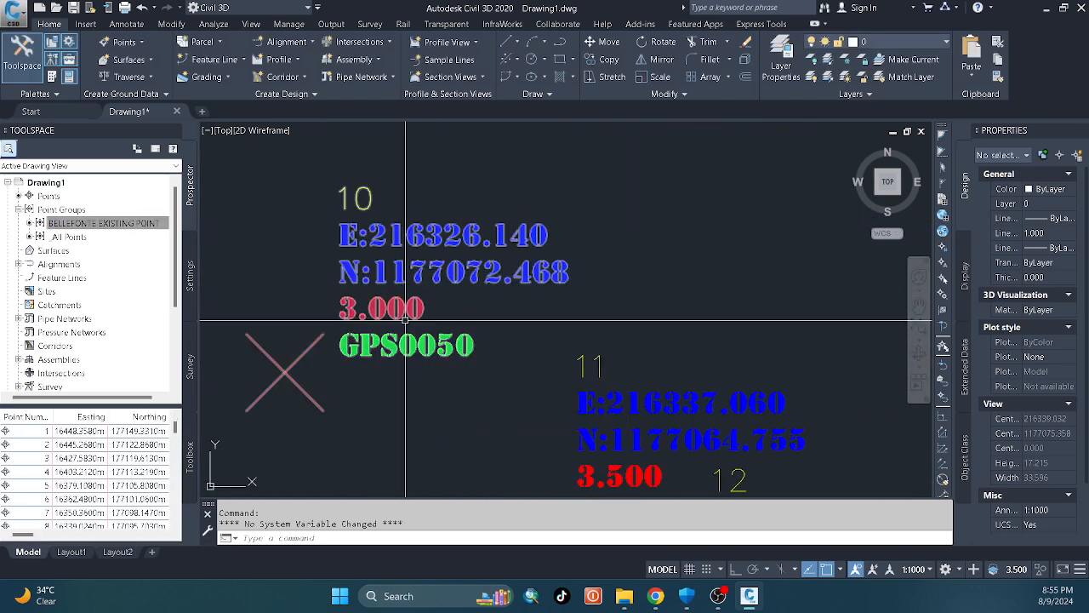
{"action": "scroll", "coordinate": [407, 321], "scroll_direction": "down", "scroll_amount": 8}
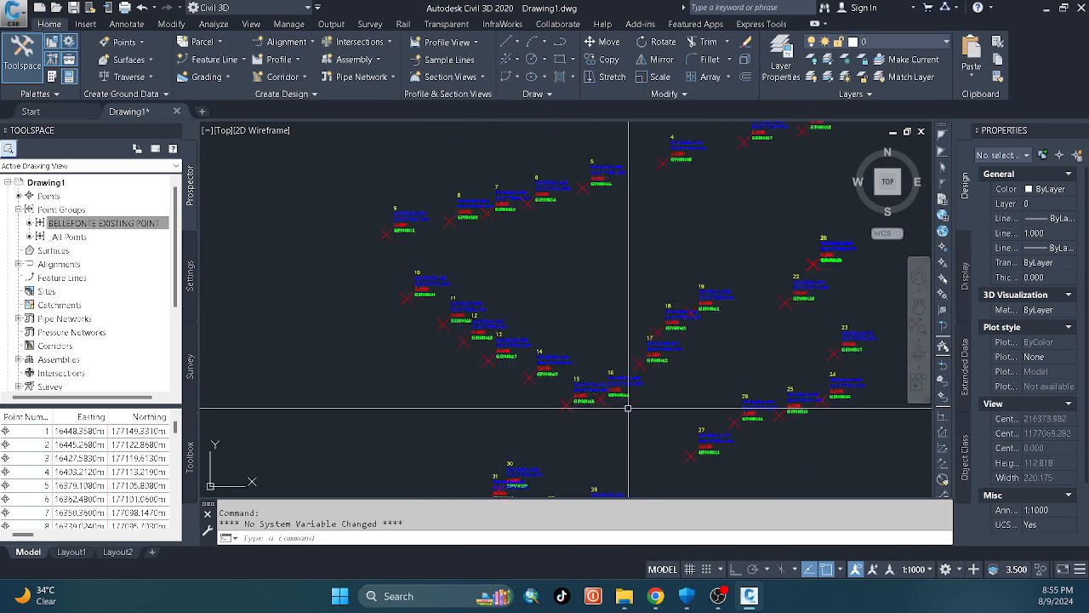
- Examine the labels around points 17 to 19 and locate the BELLEFONTE POINTS style among the drawing's point label styles
{"action": "middle_click_drag", "start_coordinate": [543, 321], "coordinate": [515, 319]}
{"action": "scroll", "coordinate": [595, 304], "scroll_direction": "up", "scroll_amount": 6}
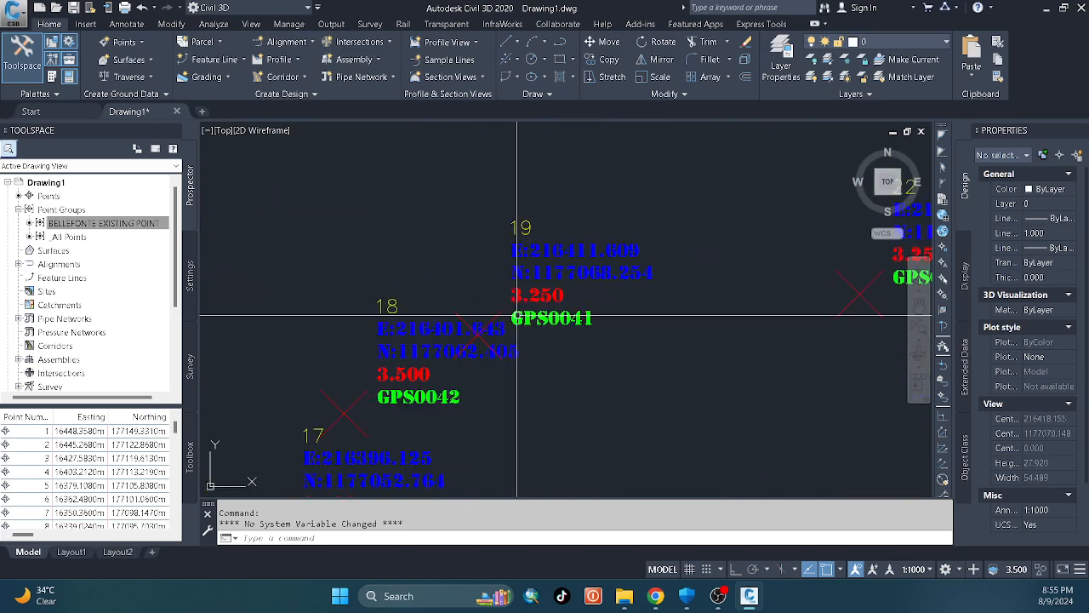
{"action": "scroll", "coordinate": [599, 302], "scroll_direction": "down", "scroll_amount": 5}
{"action": "scroll", "coordinate": [536, 336], "scroll_direction": "up", "scroll_amount": 4}
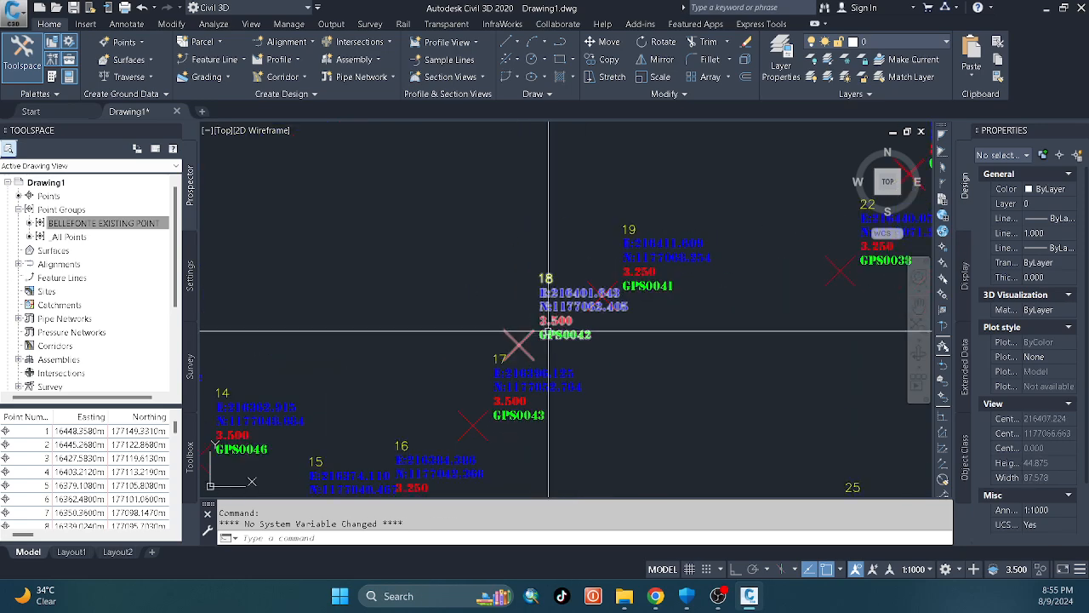
{"action": "left_click", "coordinate": [192, 260]}
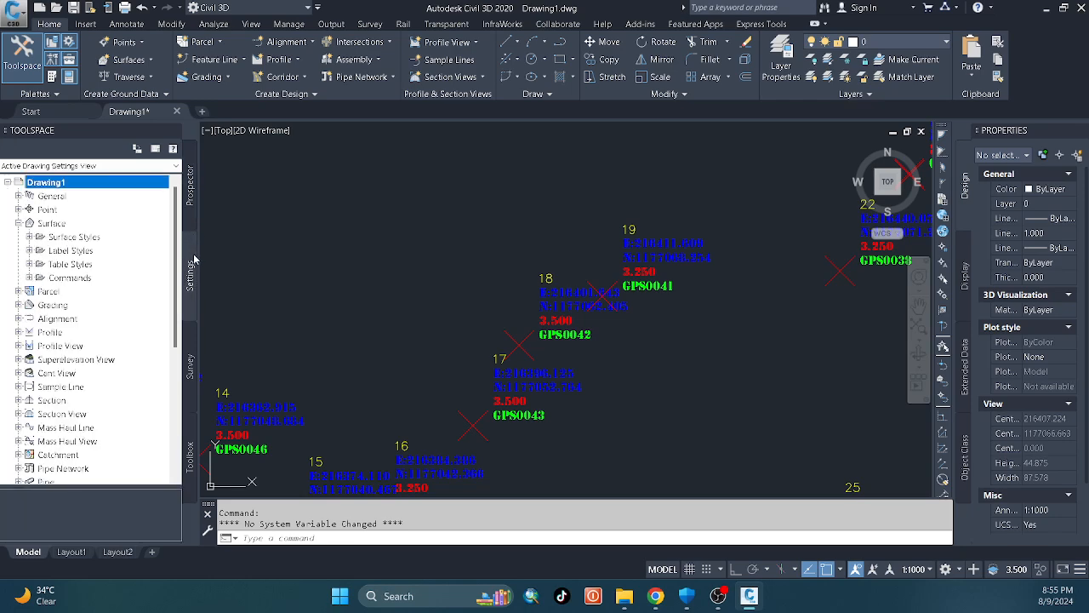
{"action": "left_click", "coordinate": [18, 209]}
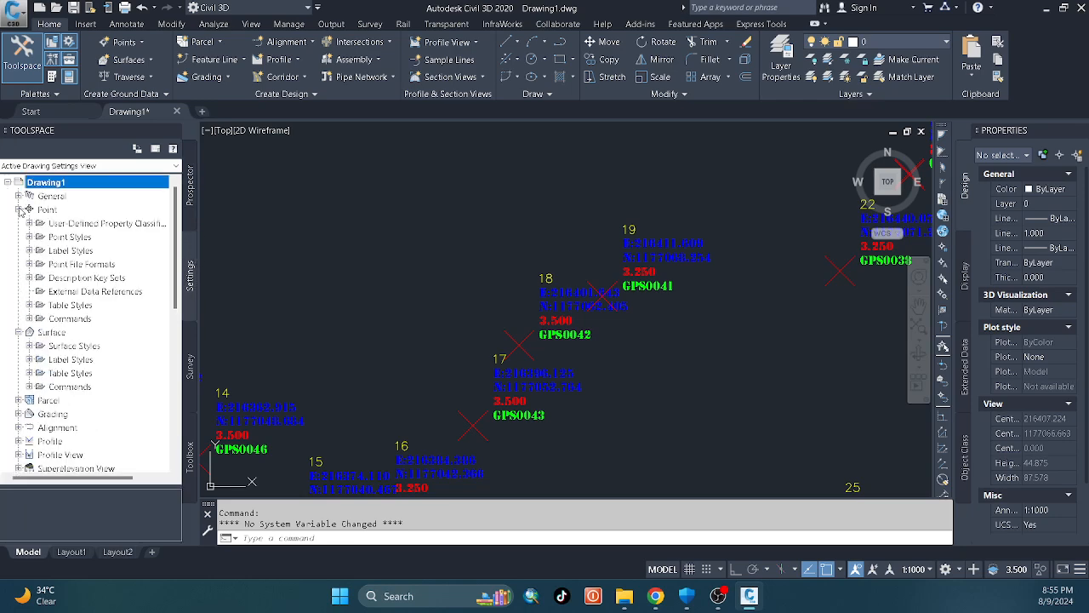
{"action": "left_click", "coordinate": [30, 251]}
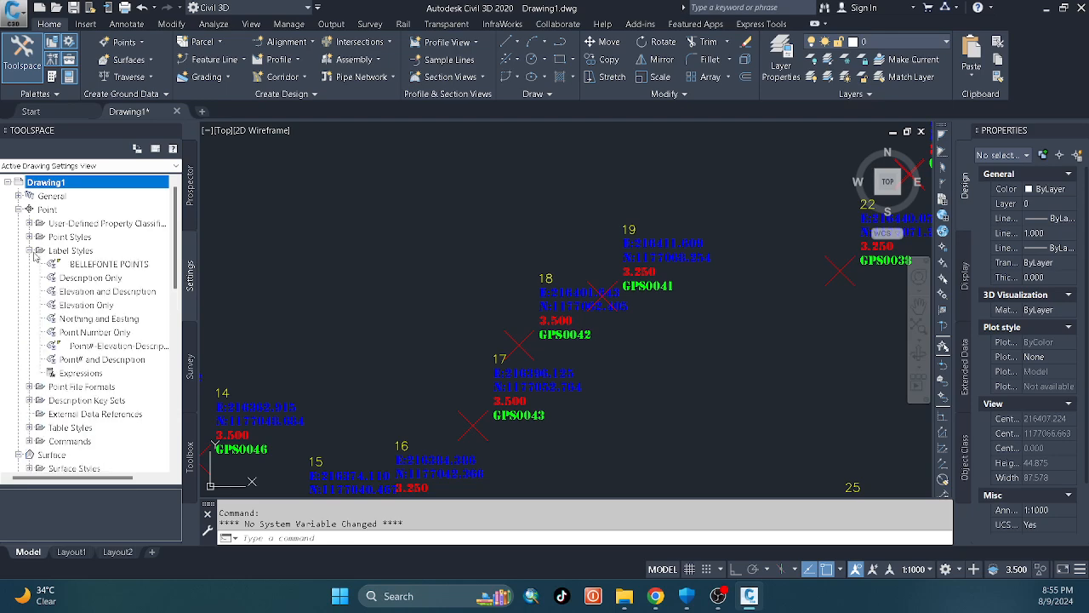
{"action": "left_click", "coordinate": [113, 266]}
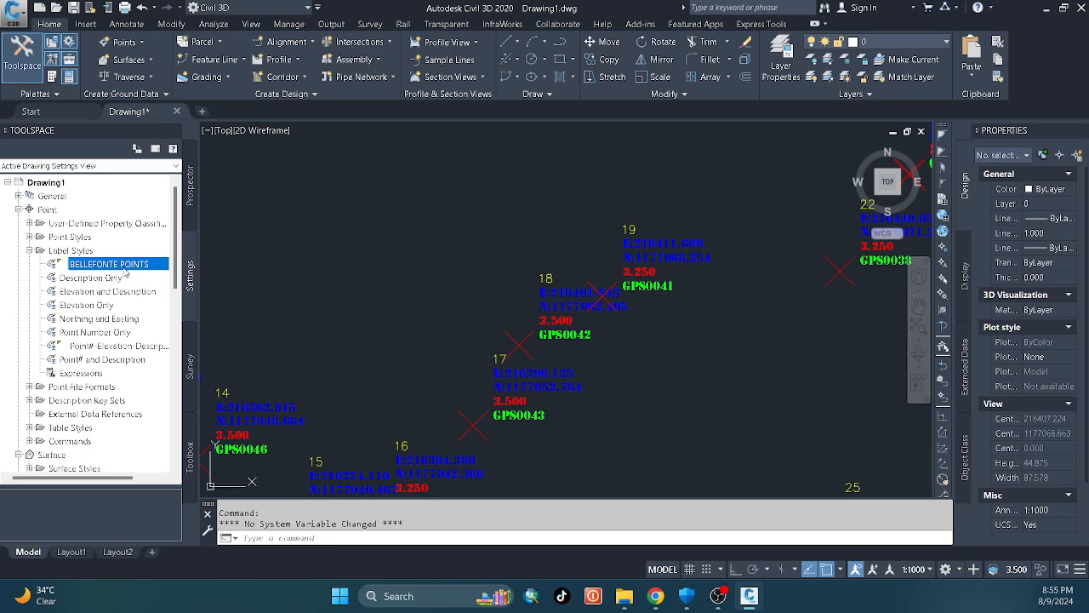
{"action": "left_click", "coordinate": [191, 209]}
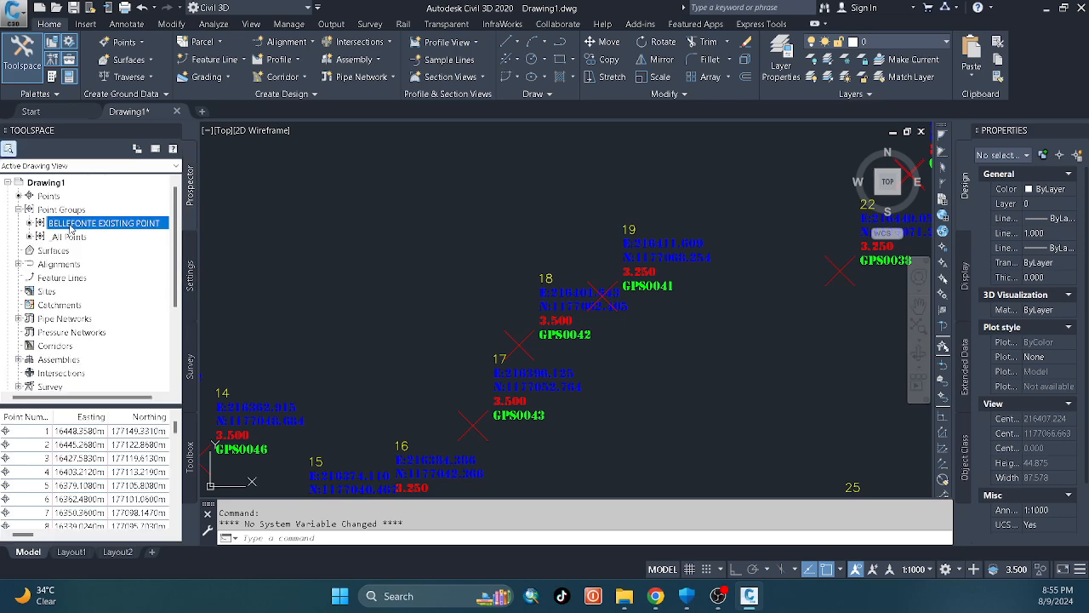
- Clear the point selection and open the points of the BELLEFONTE EXISTING POINT group for editing
{"action": "right_click", "coordinate": [76, 224]}
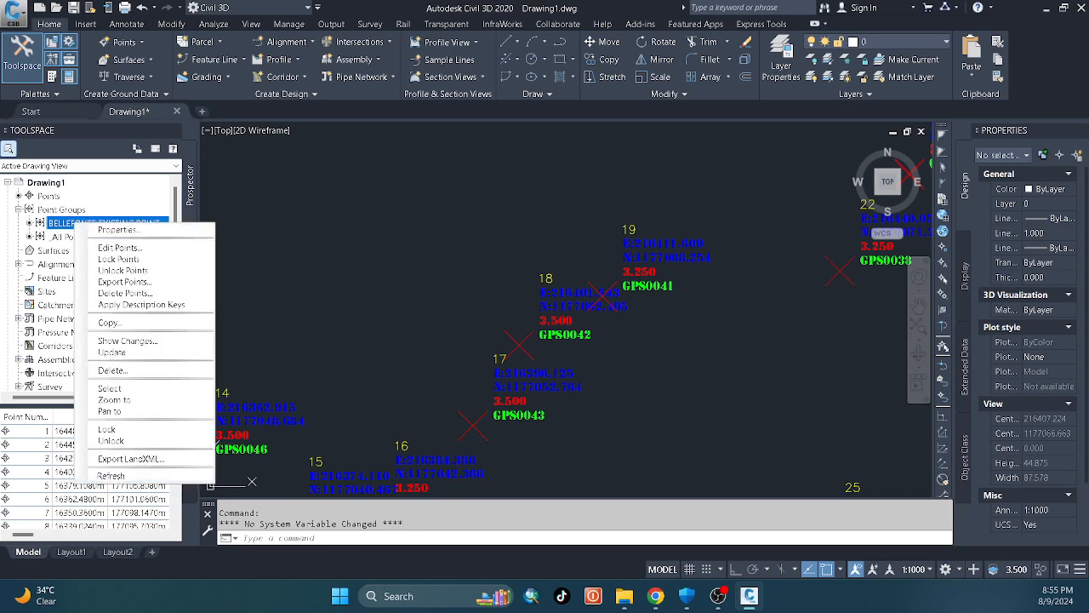
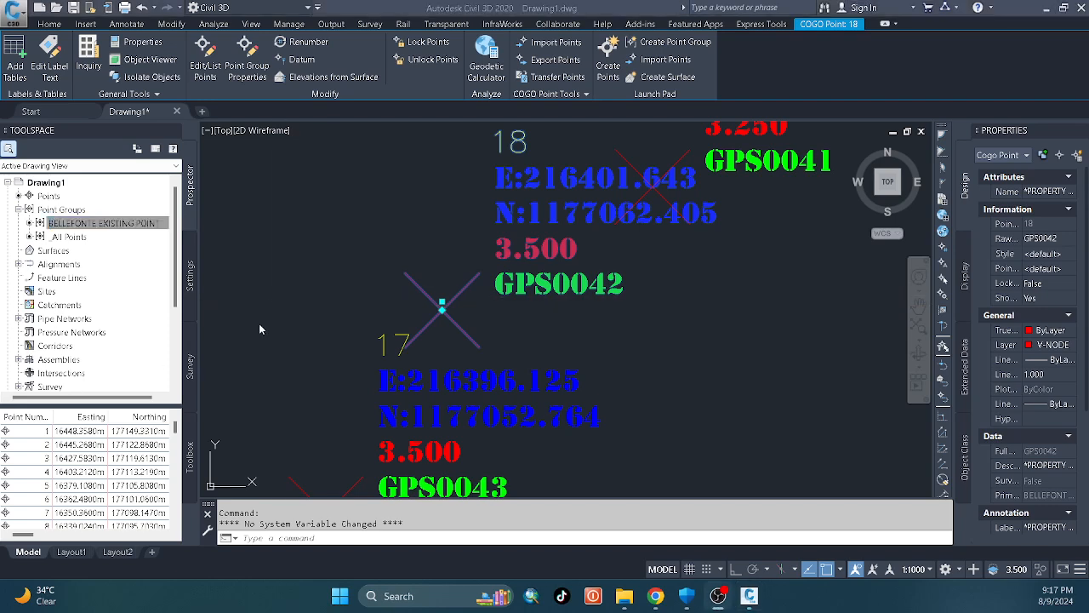
{"action": "scroll", "coordinate": [374, 340], "scroll_direction": "down", "scroll_amount": 2}
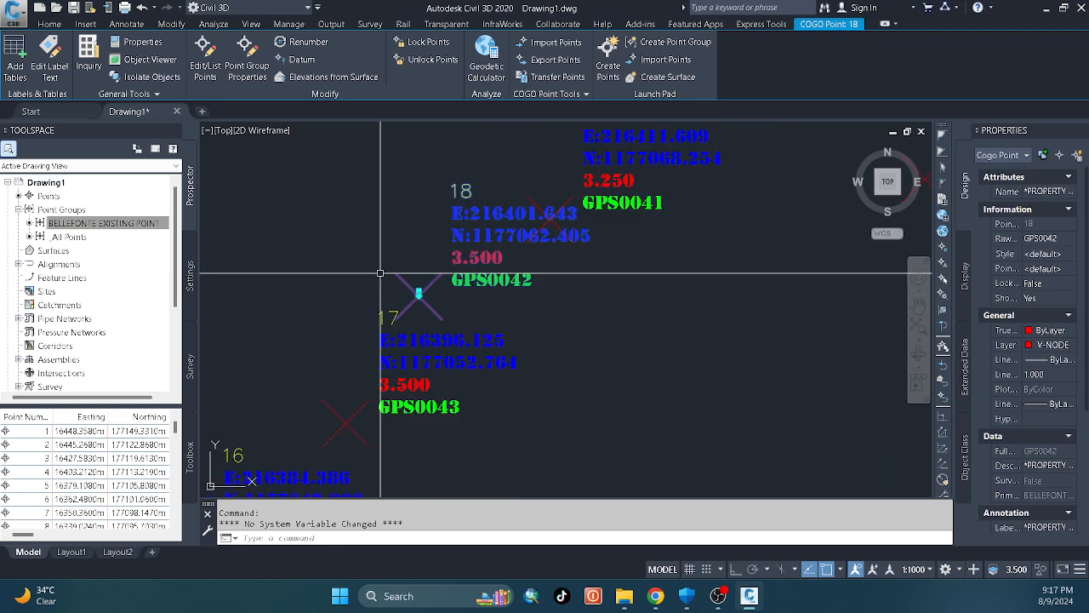
{"action": "key", "text": "Escape"}
{"action": "left_click", "coordinate": [498, 308]}
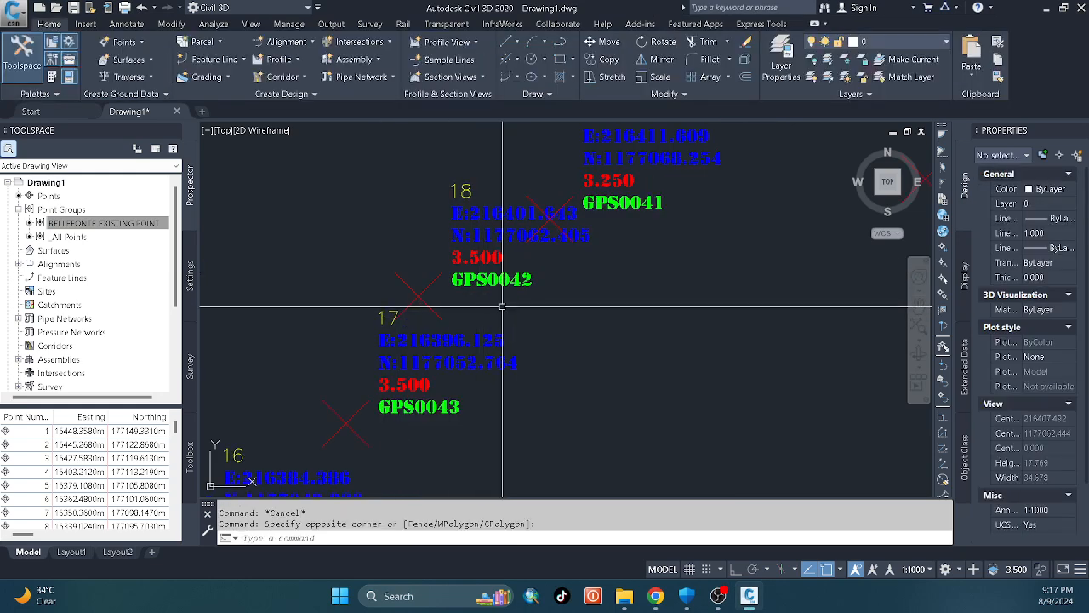
{"action": "right_click", "coordinate": [105, 225]}
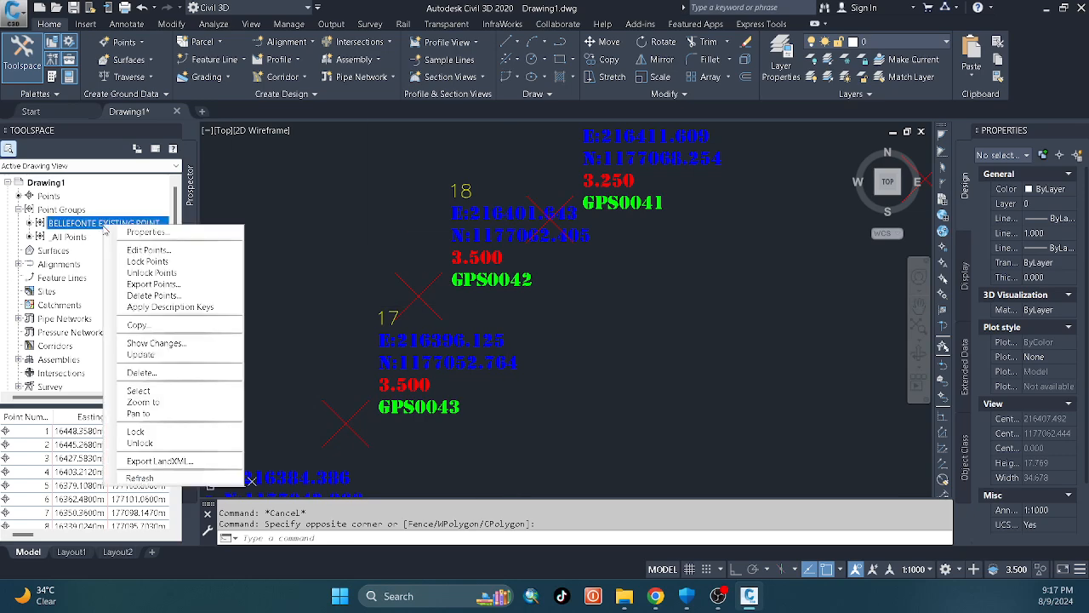
{"action": "left_click", "coordinate": [287, 214]}
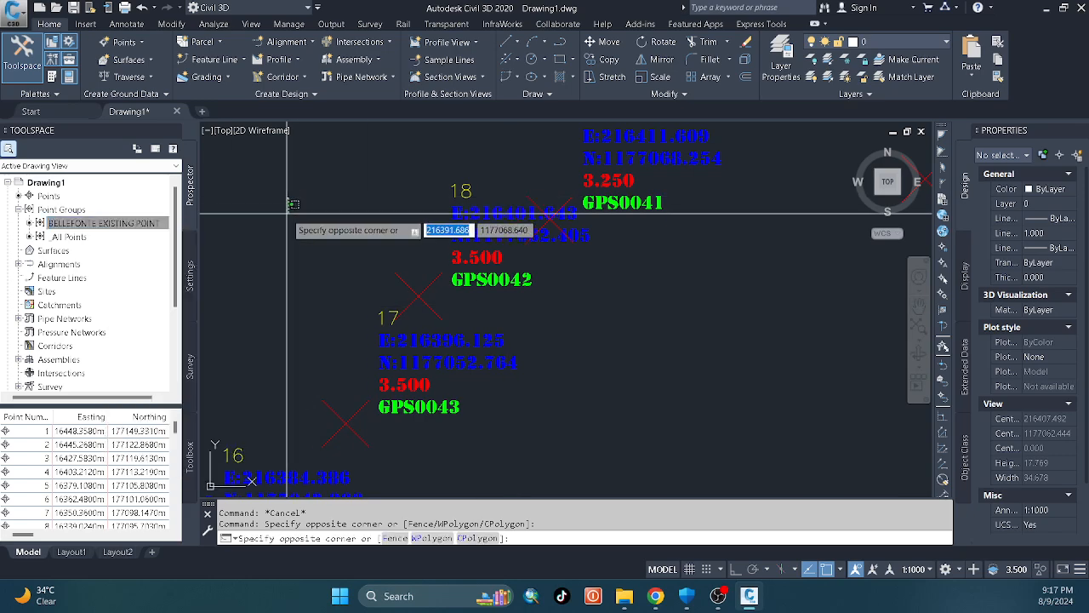
{"action": "left_click", "coordinate": [144, 223]}
{"action": "right_click", "coordinate": [140, 225]}
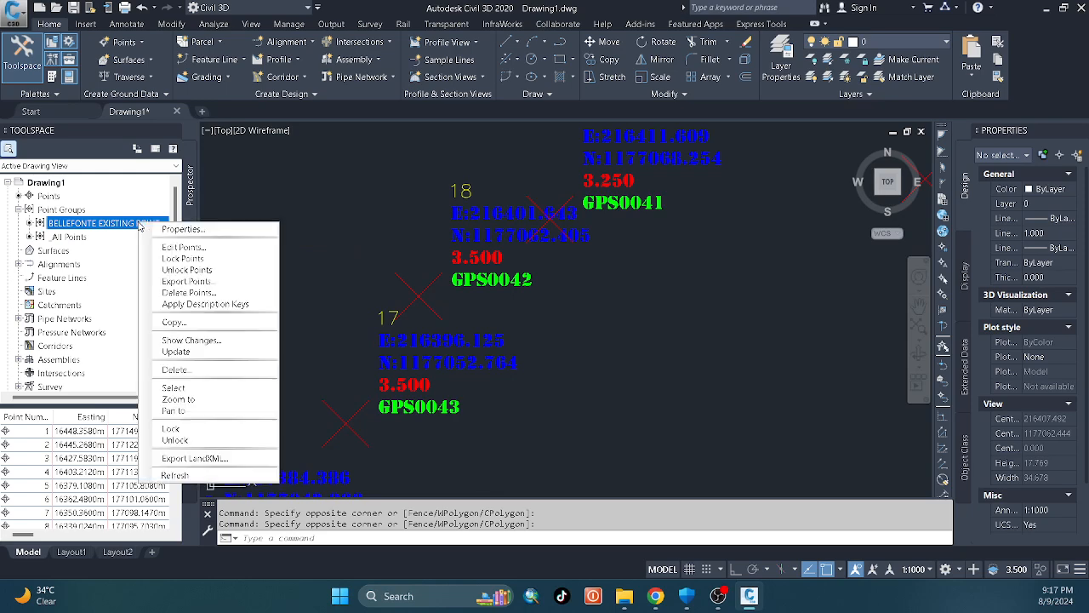
{"action": "left_click", "coordinate": [178, 247]}
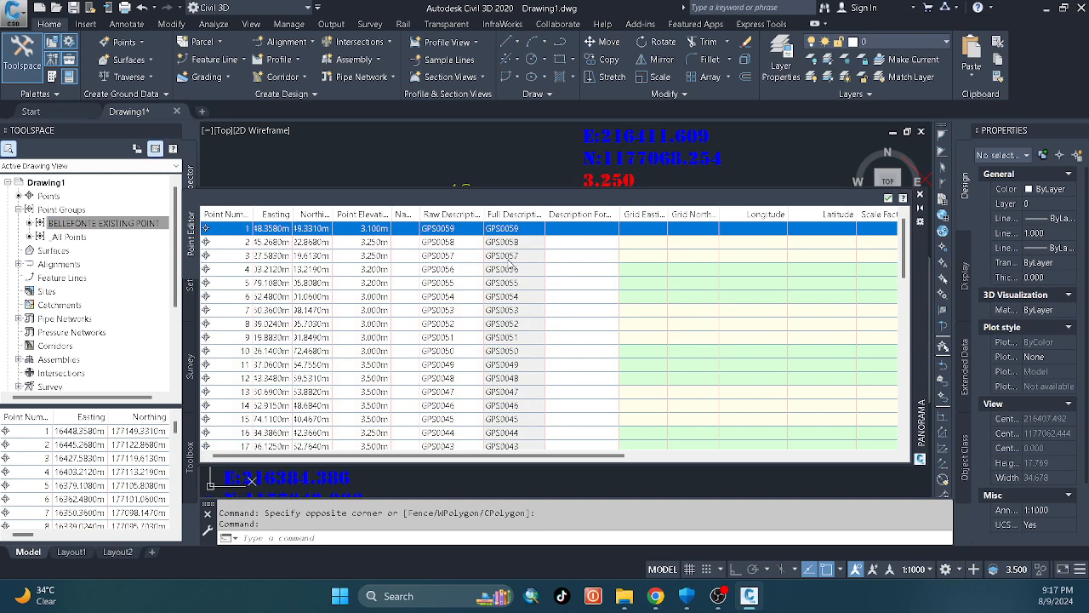
- Set the raw description of point 1 to RODGE and close the point editor
{"action": "left_click", "coordinate": [504, 244]}
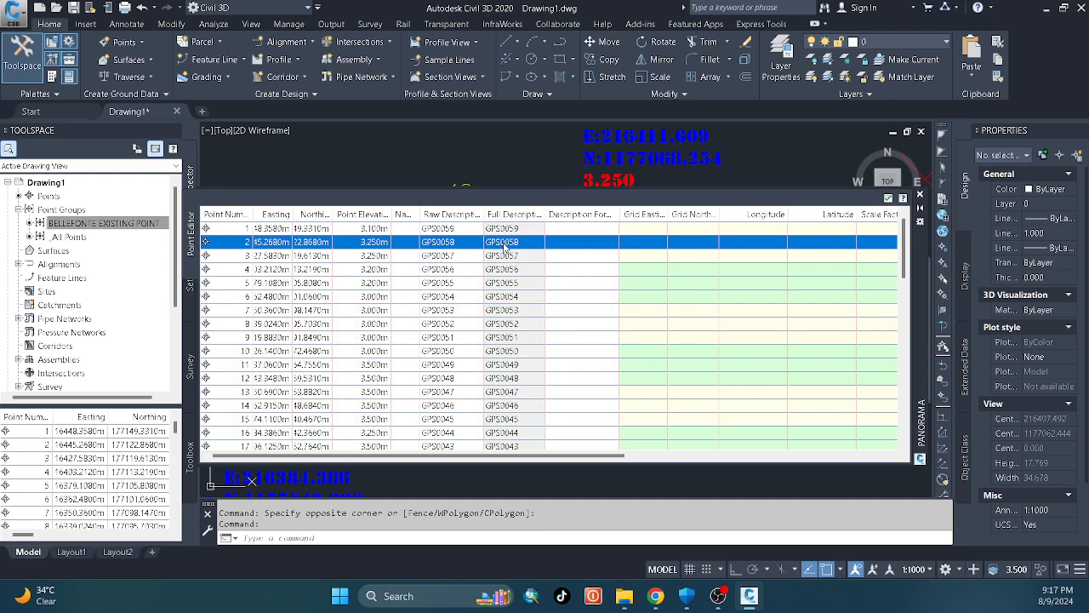
{"action": "left_click", "coordinate": [367, 224]}
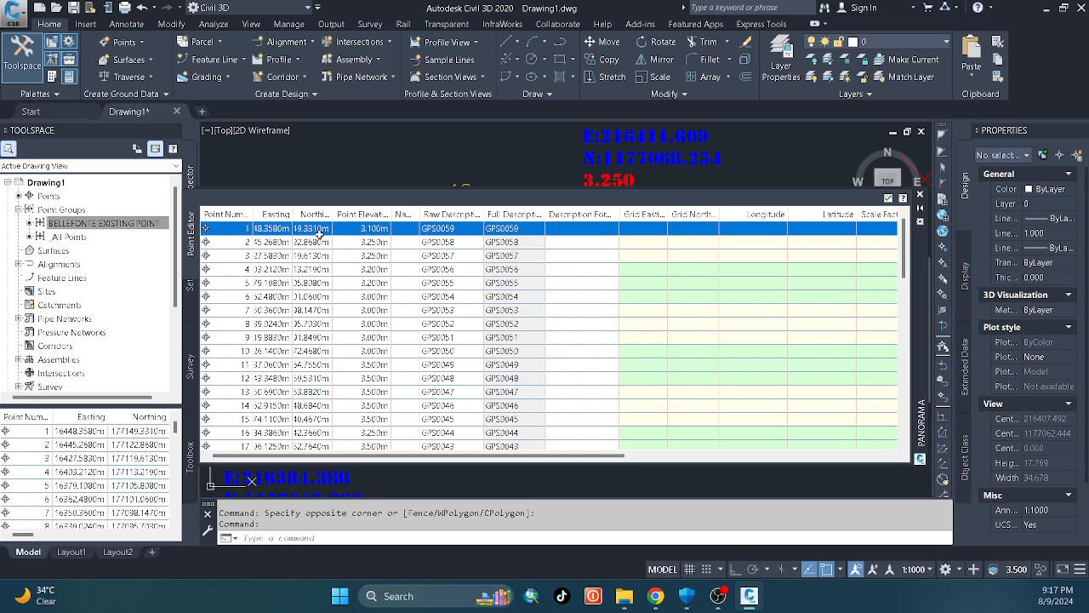
{"action": "double_click", "coordinate": [442, 228]}
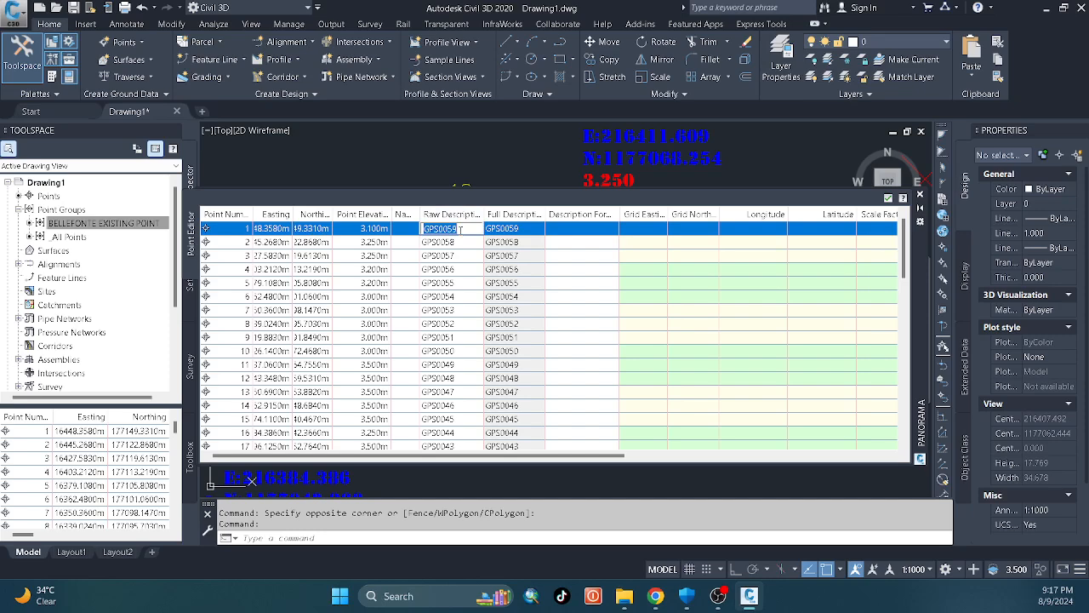
{"action": "type", "text": "RODGE"}
{"action": "key", "text": "Return"}
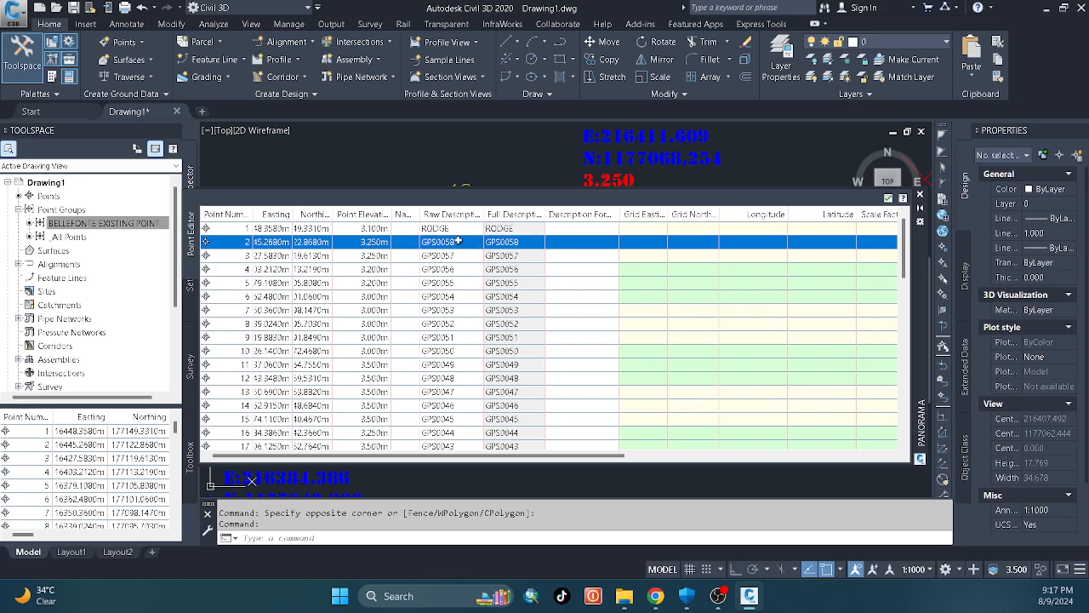
{"action": "left_click", "coordinate": [920, 197]}
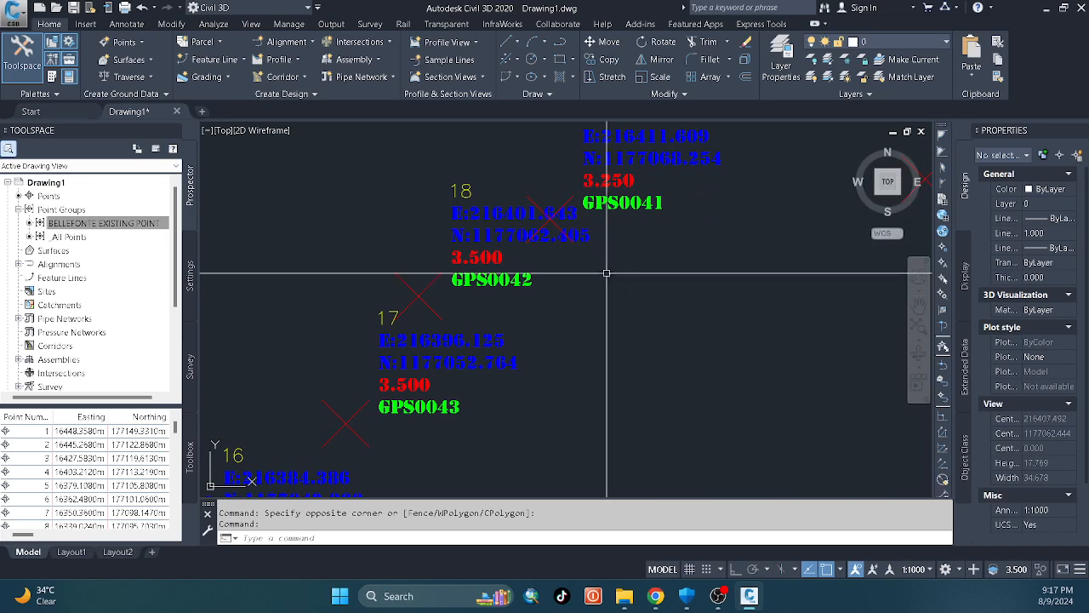
- Zoom to point 1 to check its description label and compare it with the neighbouring points
{"action": "left_click", "coordinate": [96, 431]}
{"action": "right_click", "coordinate": [97, 433]}
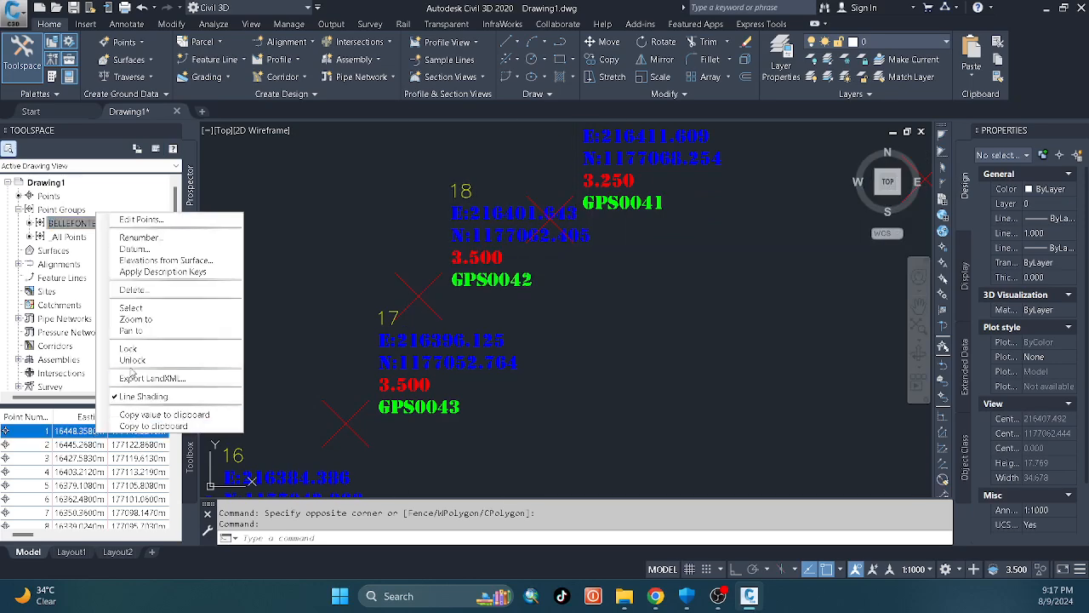
{"action": "left_click", "coordinate": [145, 319]}
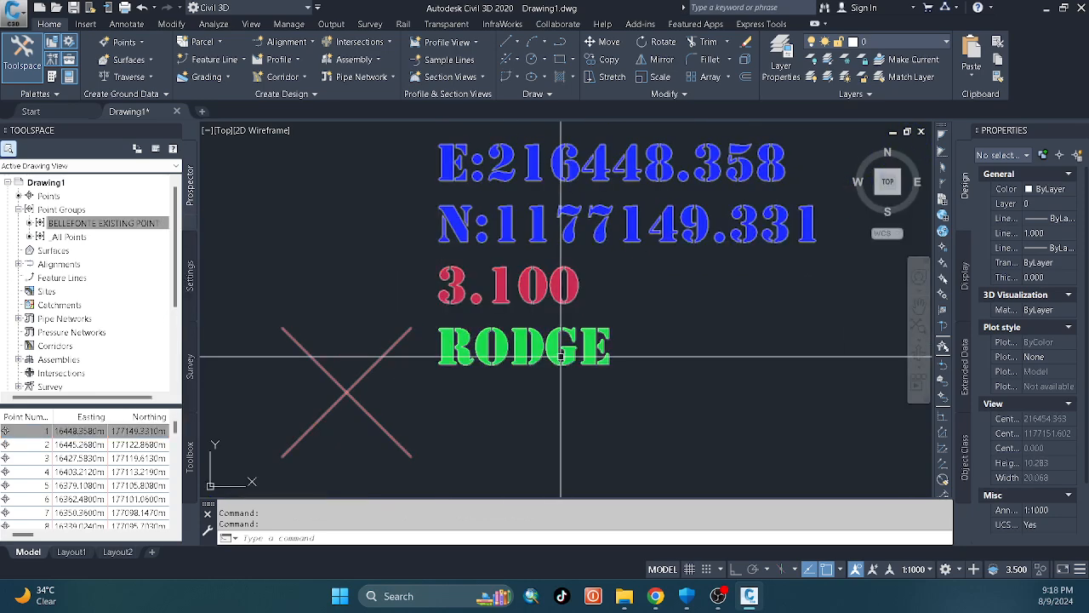
{"action": "scroll", "coordinate": [560, 357], "scroll_direction": "down", "scroll_amount": 8}
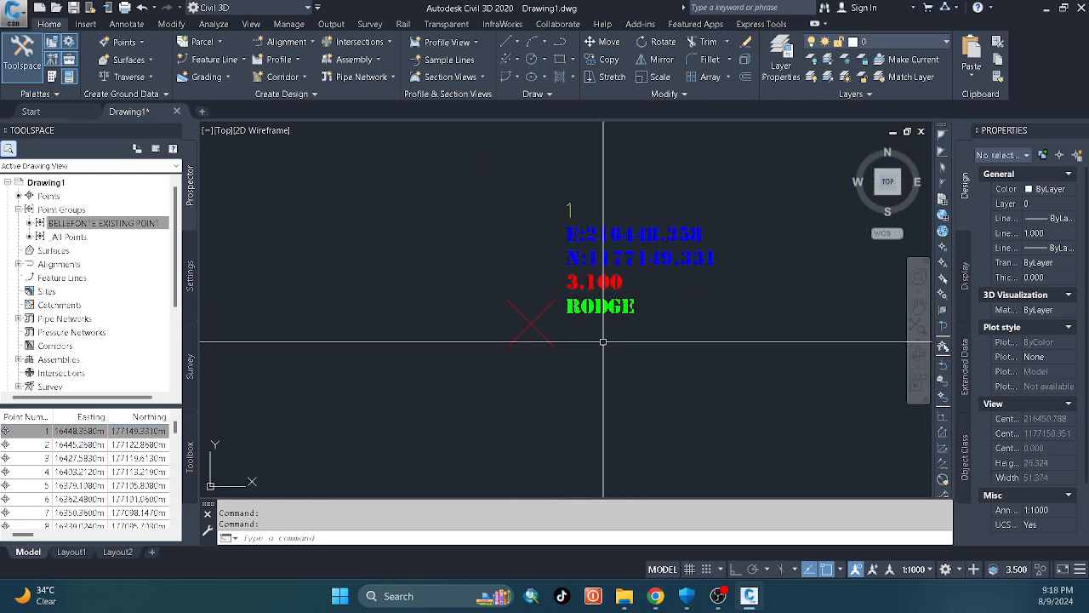
{"action": "scroll", "coordinate": [544, 374], "scroll_direction": "up", "scroll_amount": 4}
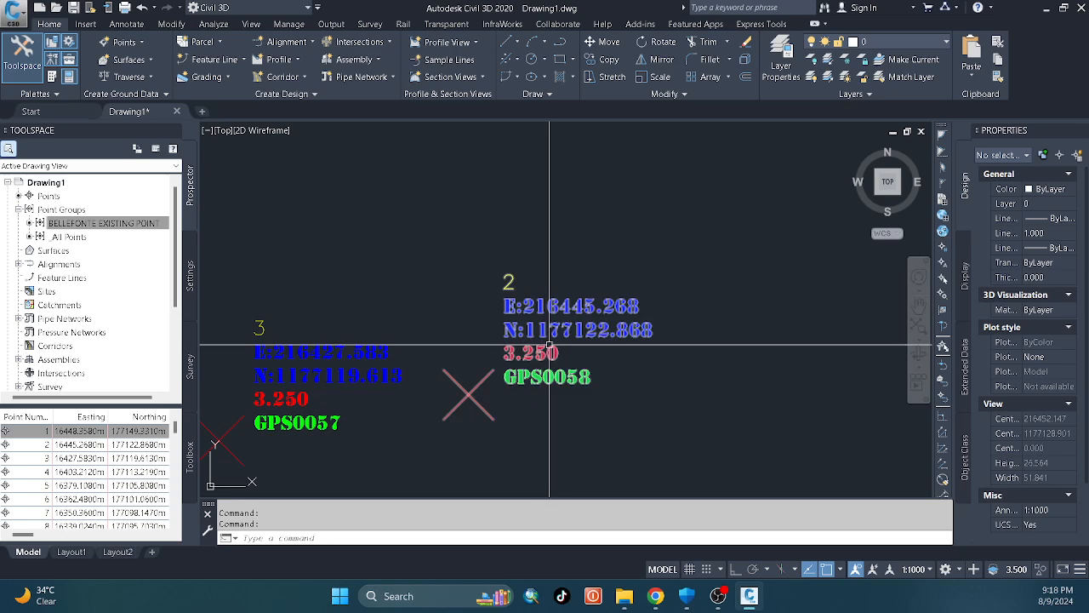
{"action": "scroll", "coordinate": [557, 358], "scroll_direction": "down", "scroll_amount": 4}
{"action": "scroll", "coordinate": [510, 340], "scroll_direction": "down", "scroll_amount": 6}
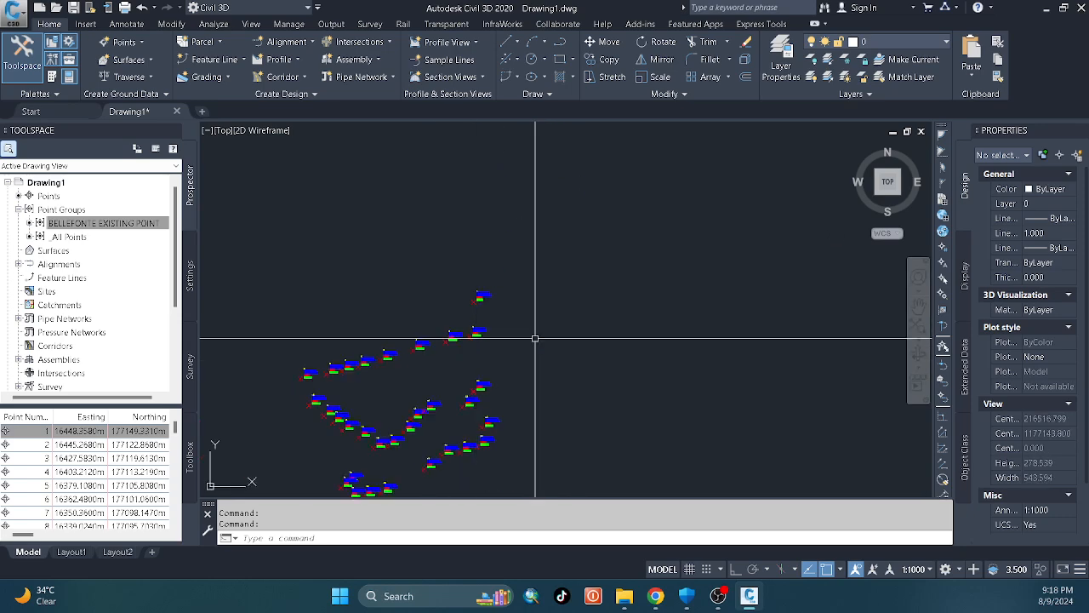
- Select point 18, start adding a point table and apply it to the BELLEFONTE POINTS label style
{"action": "mouse_move", "coordinate": [415, 309]}
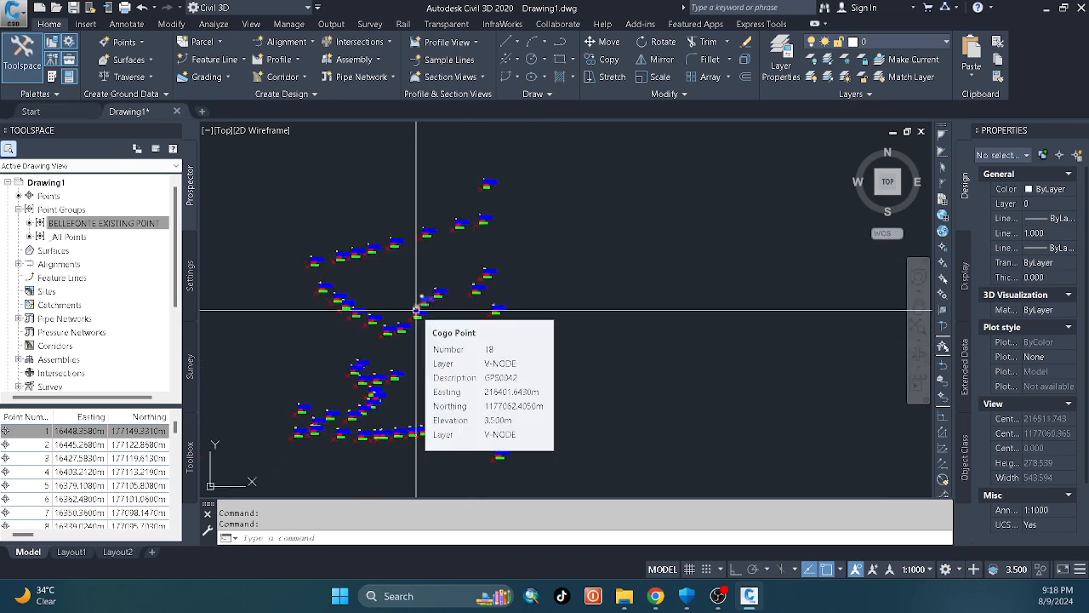
{"action": "scroll", "coordinate": [415, 310], "scroll_direction": "up", "scroll_amount": 10}
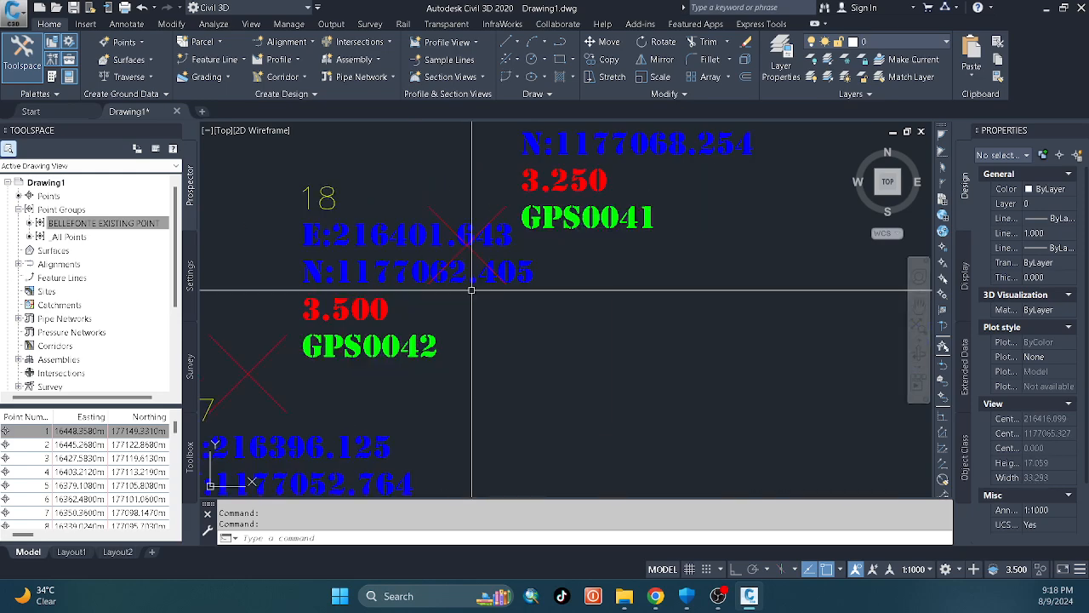
{"action": "scroll", "coordinate": [471, 290], "scroll_direction": "down", "scroll_amount": 5}
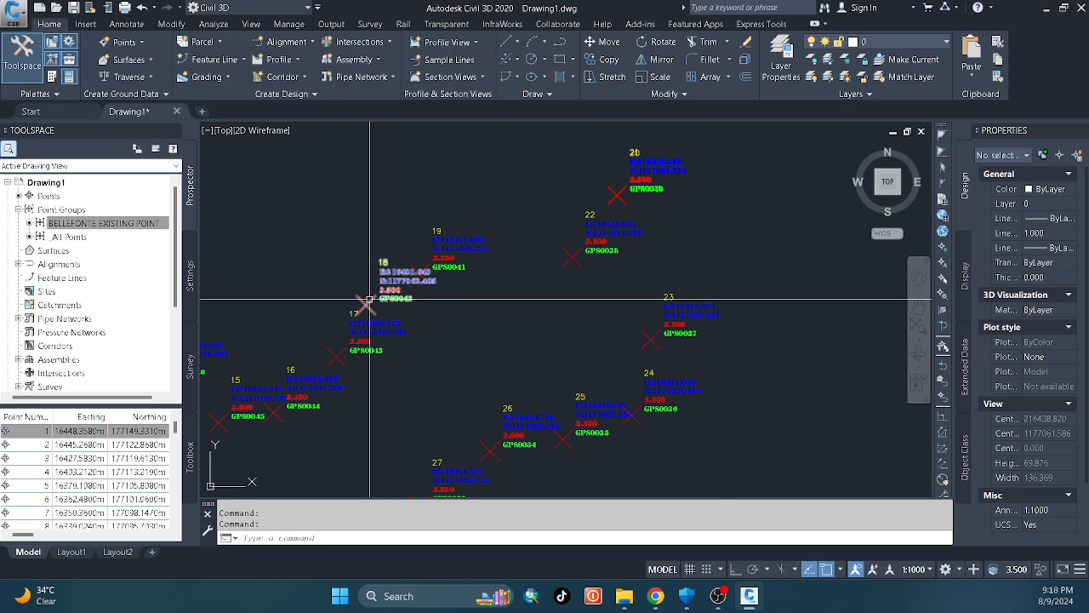
{"action": "left_click", "coordinate": [366, 302]}
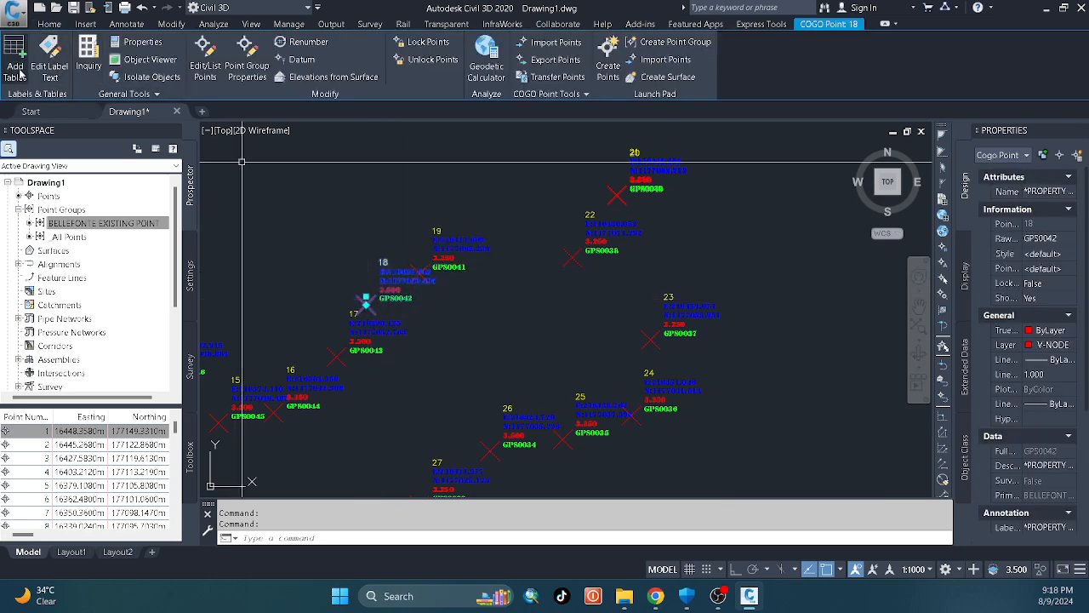
{"action": "left_click", "coordinate": [14, 60]}
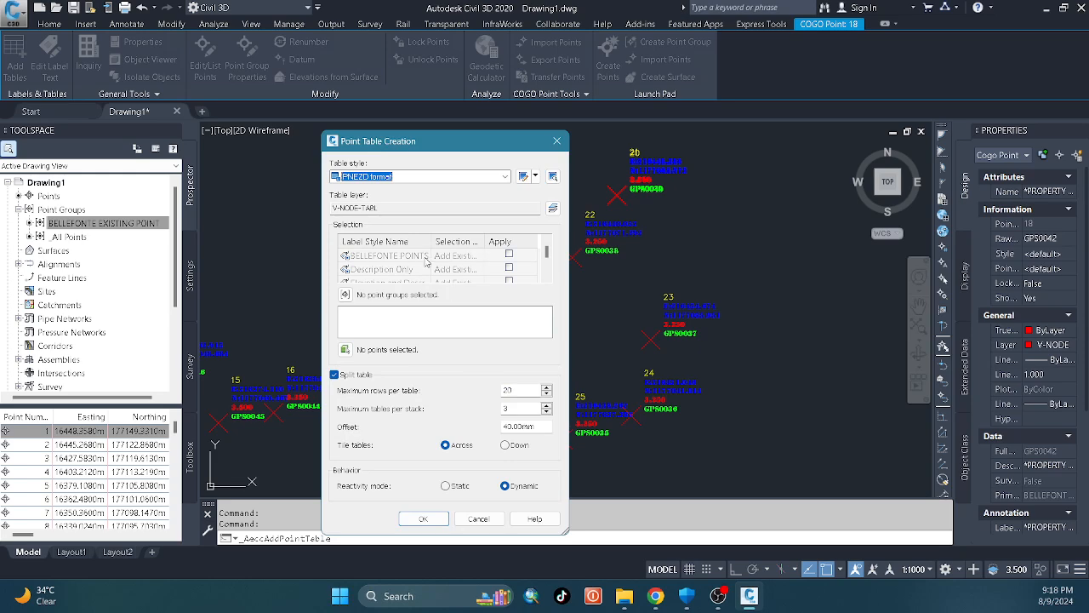
{"action": "left_click", "coordinate": [509, 254]}
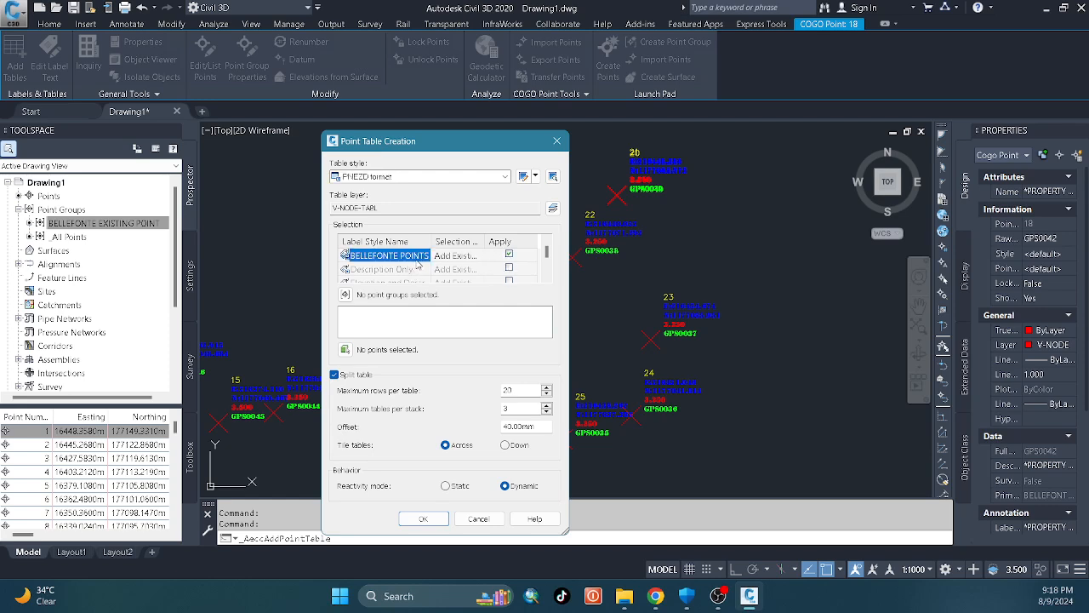
- Choose PNEZD format as the point table style and open that style for editing
{"action": "left_click", "coordinate": [505, 177]}
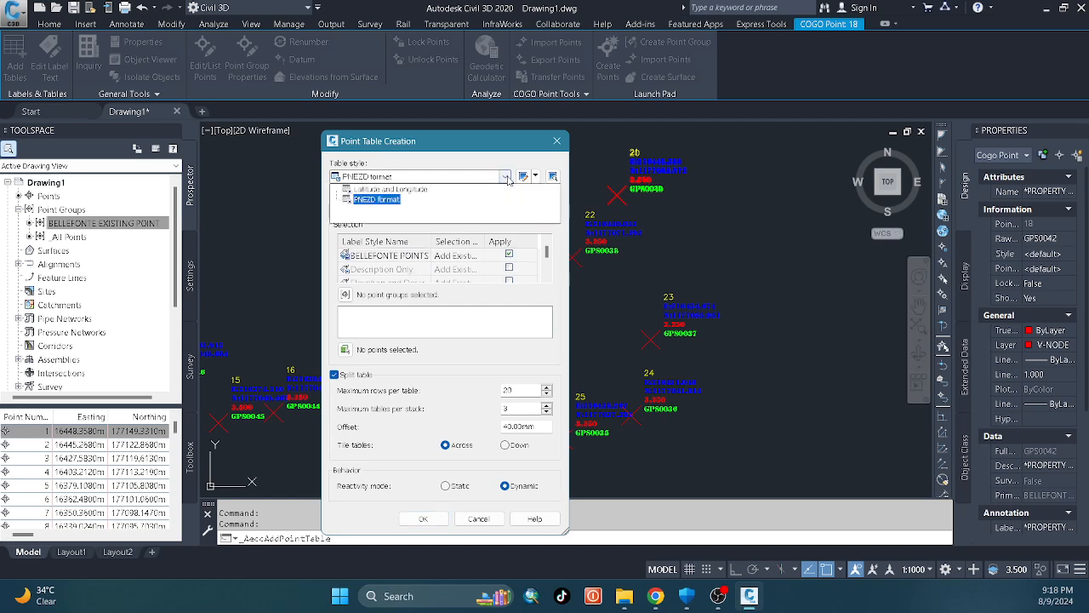
{"action": "left_click", "coordinate": [390, 200]}
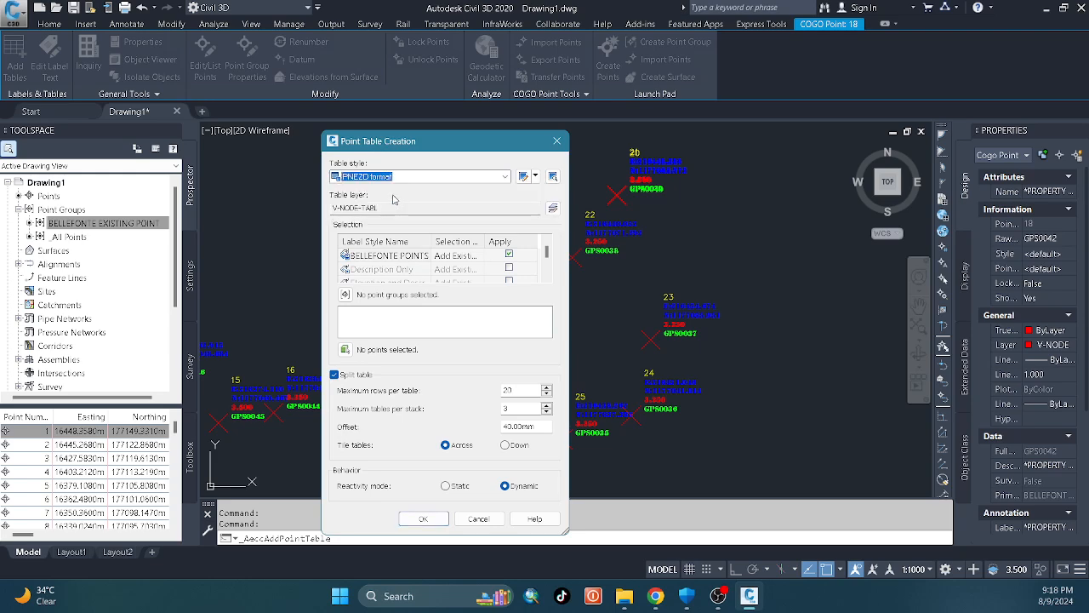
{"action": "left_click", "coordinate": [535, 176]}
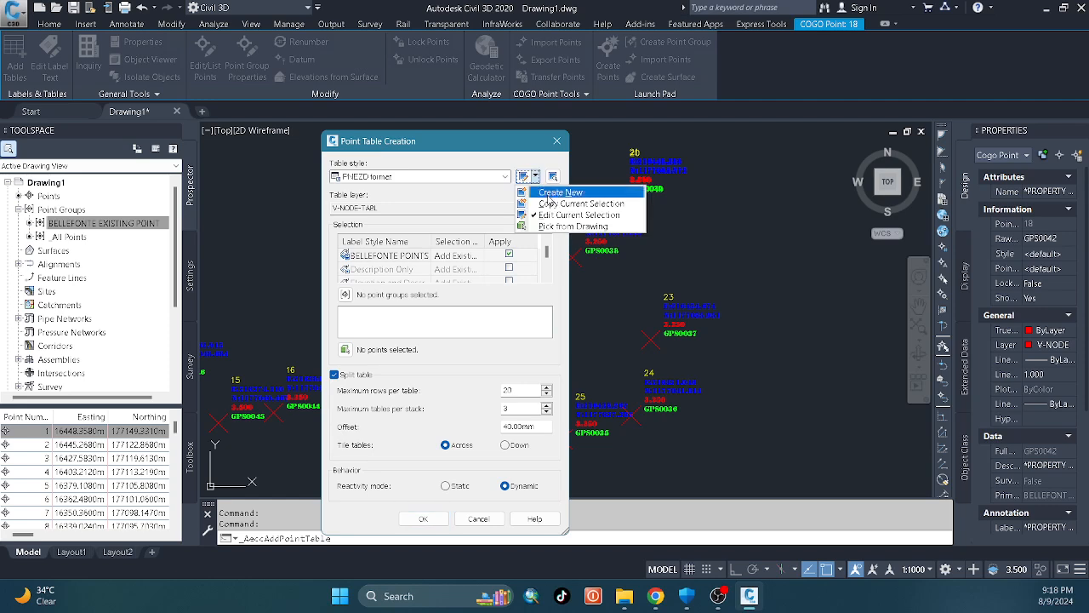
{"action": "left_click", "coordinate": [561, 212]}
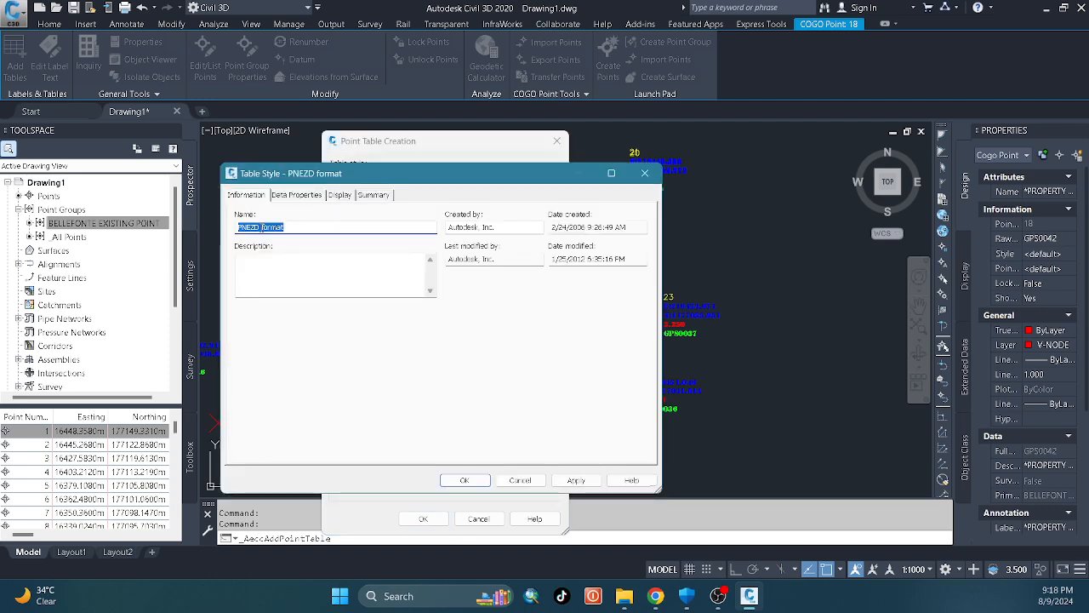
- Rename the point table style as PENZD format and check its data and display settings
{"action": "left_click", "coordinate": [262, 227]}
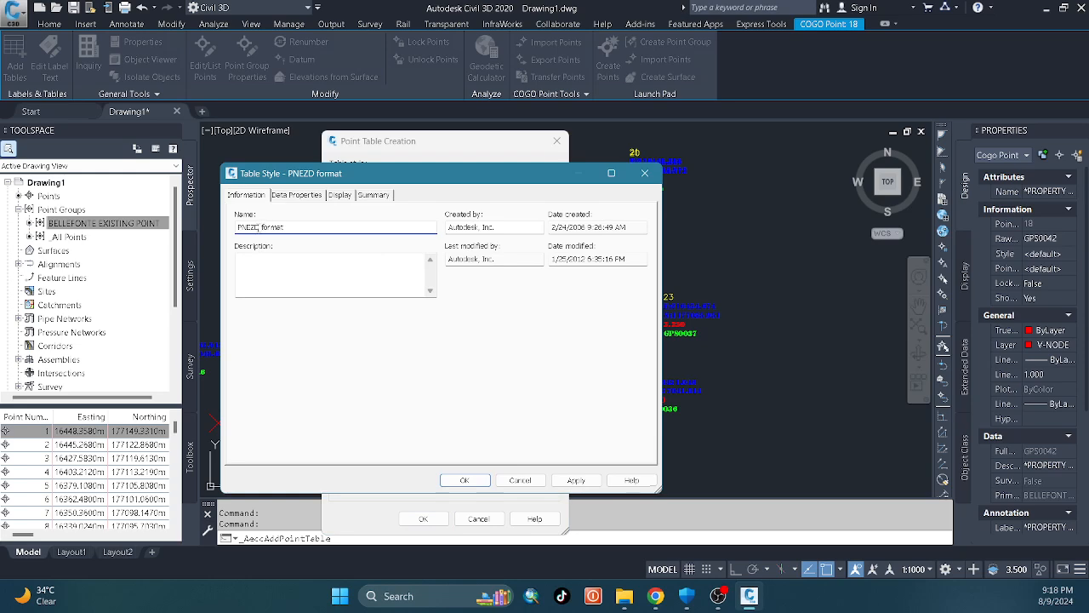
{"action": "left_click_drag", "start_coordinate": [258, 227], "coordinate": [218, 225]}
{"action": "type", "text": "PENZD"}
{"action": "left_click", "coordinate": [296, 195]}
{"action": "left_click", "coordinate": [340, 194]}
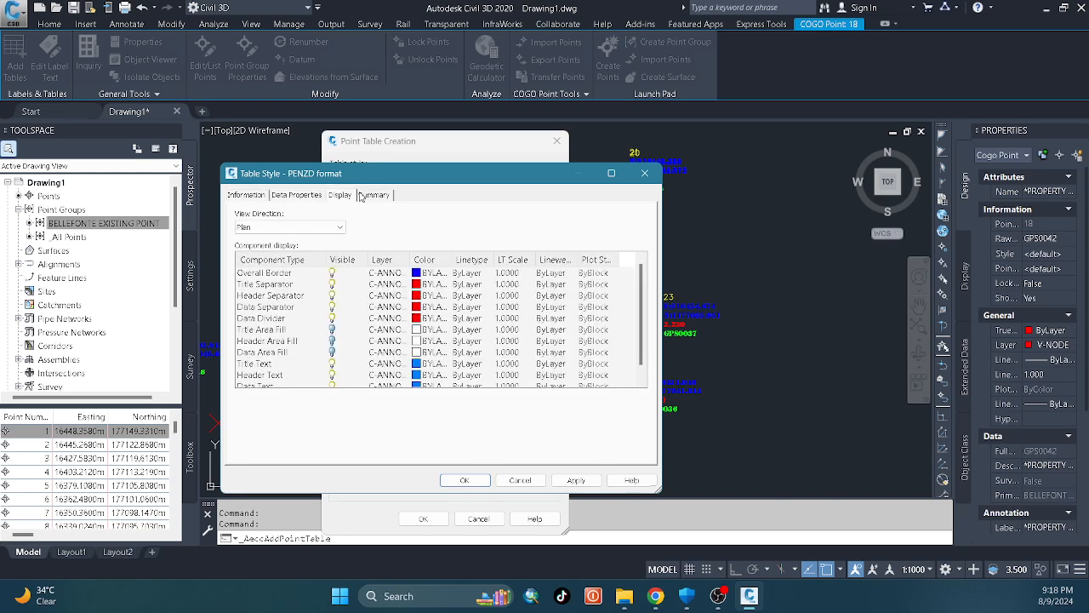
- Reorder the table style's columns to Point #, Easting, Northing, Elevation, Description and save the style
{"action": "left_click", "coordinate": [308, 194]}
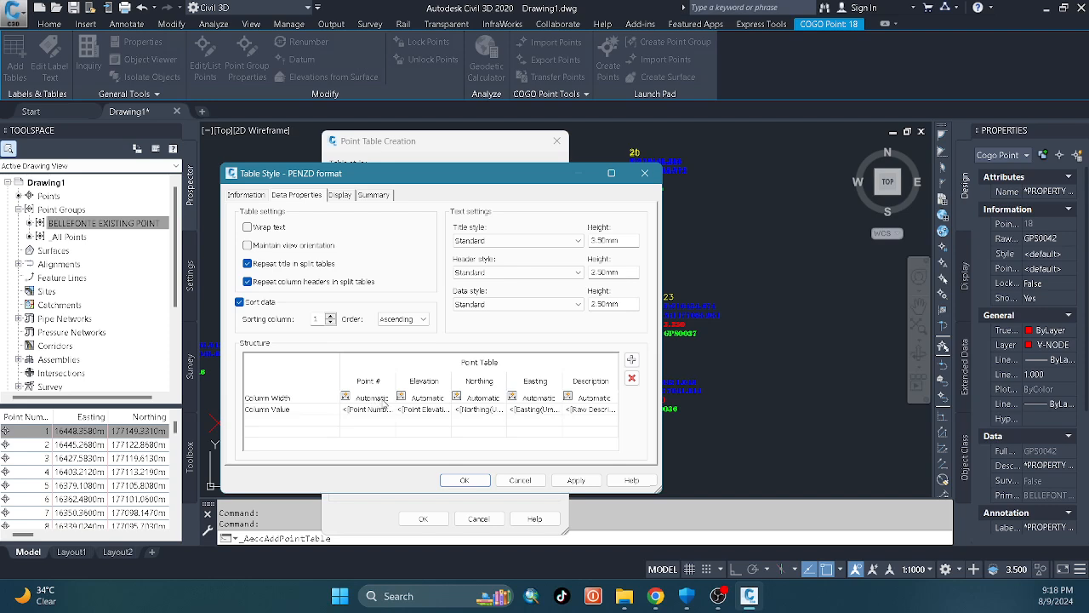
{"action": "left_click", "coordinate": [535, 380]}
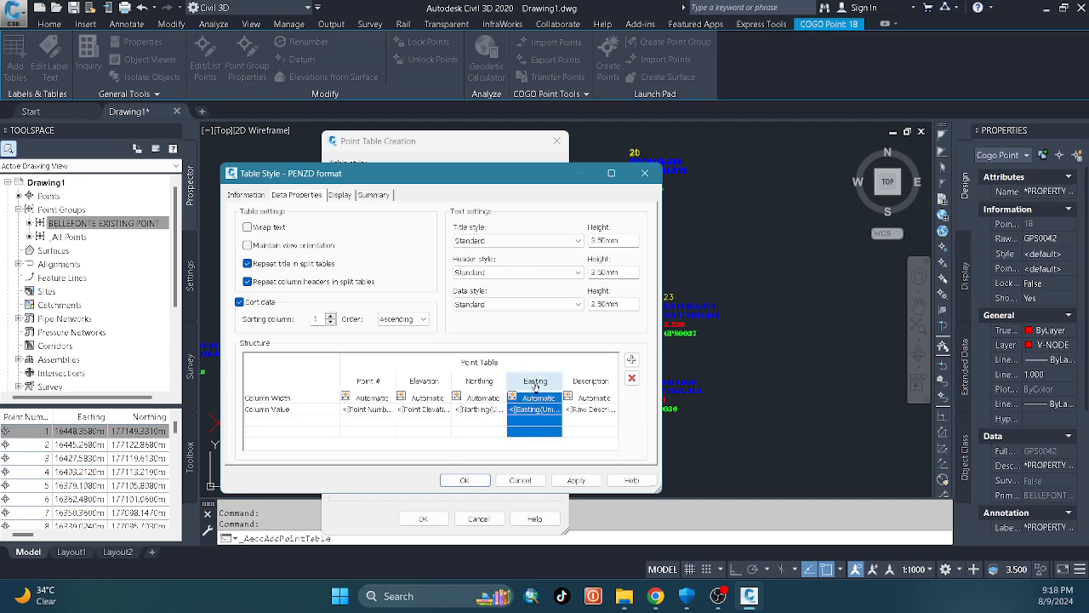
{"action": "left_click_drag", "start_coordinate": [534, 380], "coordinate": [423, 386]}
{"action": "left_click_drag", "start_coordinate": [534, 380], "coordinate": [498, 390]}
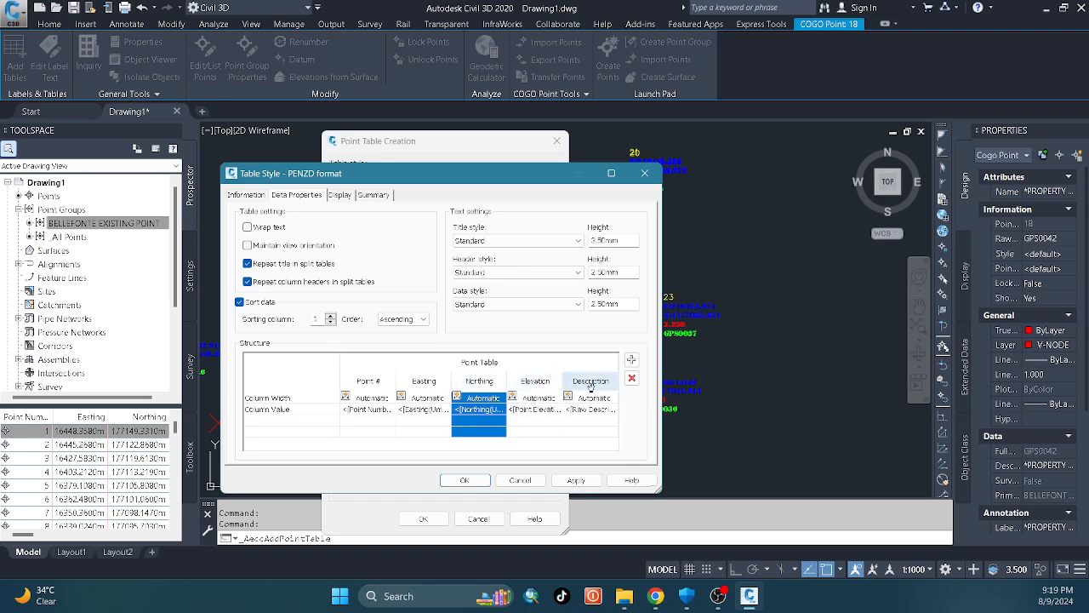
{"action": "left_click", "coordinate": [576, 479]}
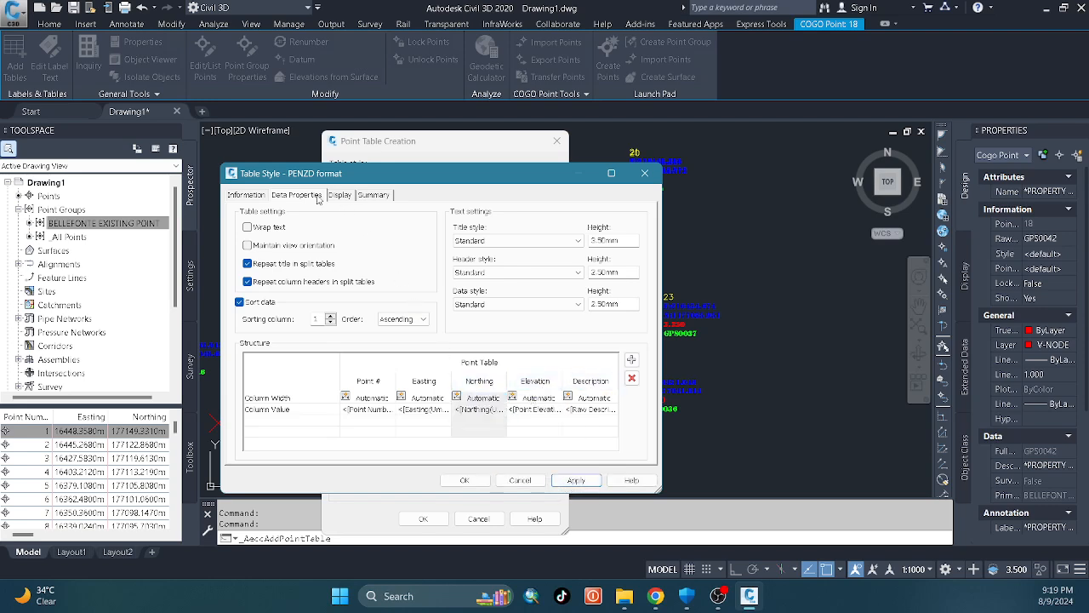
{"action": "left_click", "coordinate": [476, 479]}
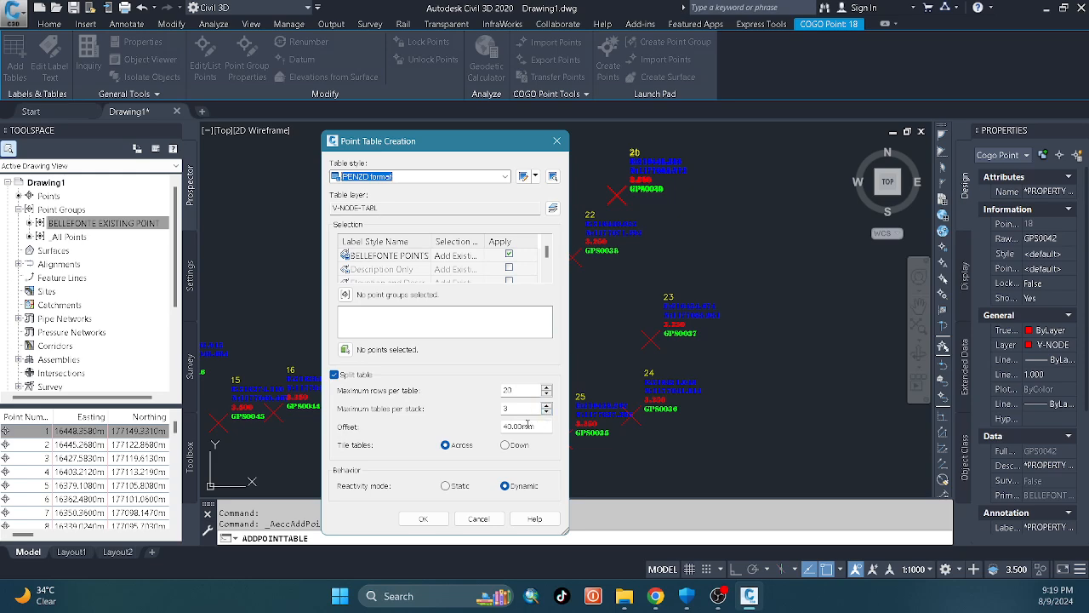
- Pick all the survey points in the drawing as the content of the point table
{"action": "left_click", "coordinate": [346, 348]}
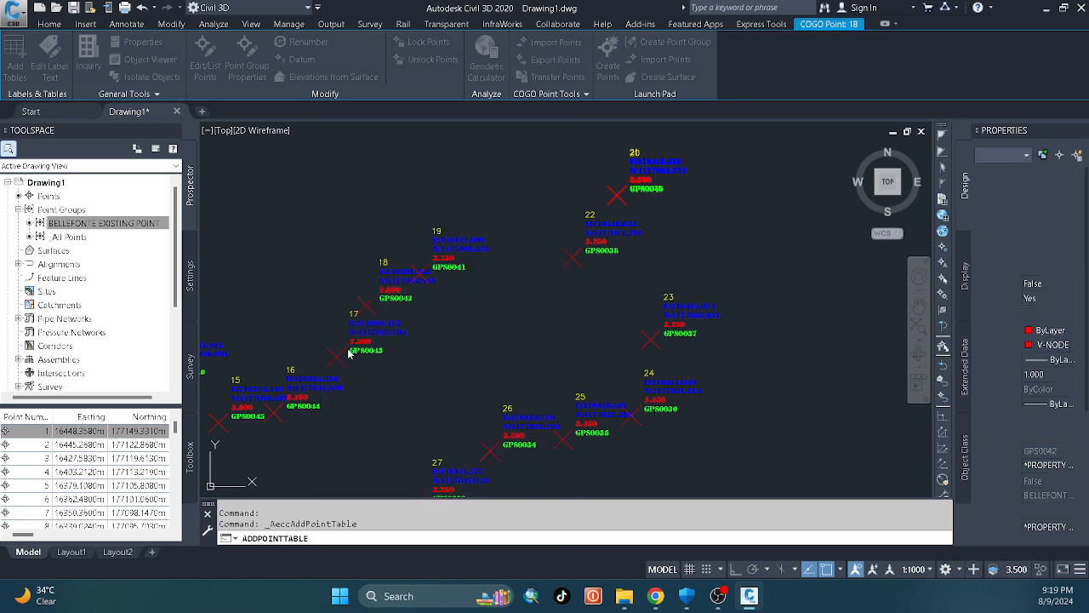
{"action": "left_click", "coordinate": [352, 348]}
{"action": "key", "text": "Return"}
{"action": "left_click", "coordinate": [345, 349]}
{"action": "scroll", "coordinate": [531, 332], "scroll_direction": "down", "scroll_amount": 5}
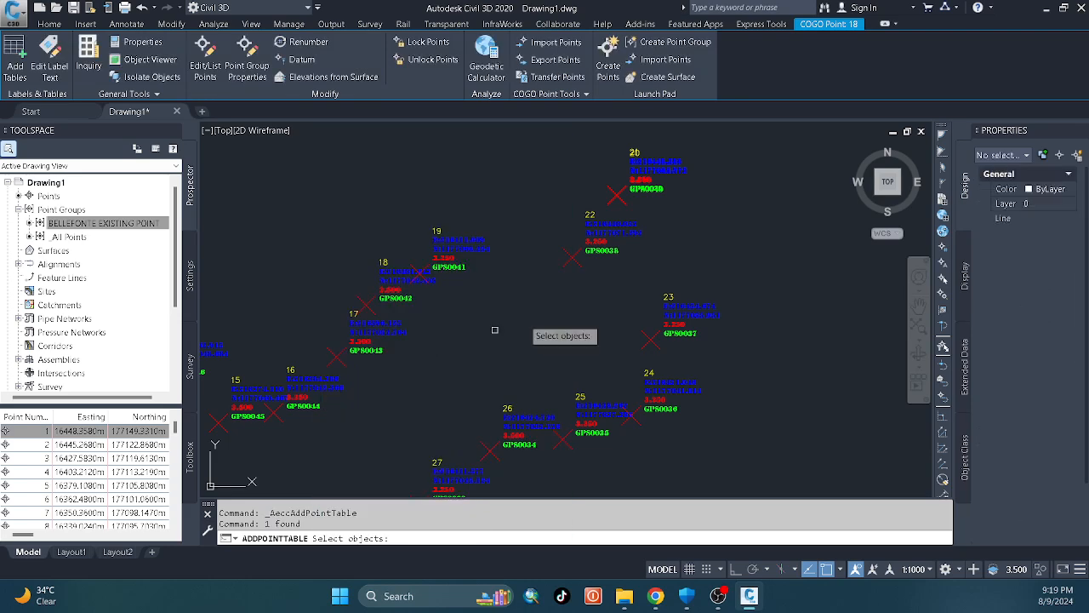
{"action": "left_click", "coordinate": [651, 199]}
{"action": "left_click", "coordinate": [366, 485]}
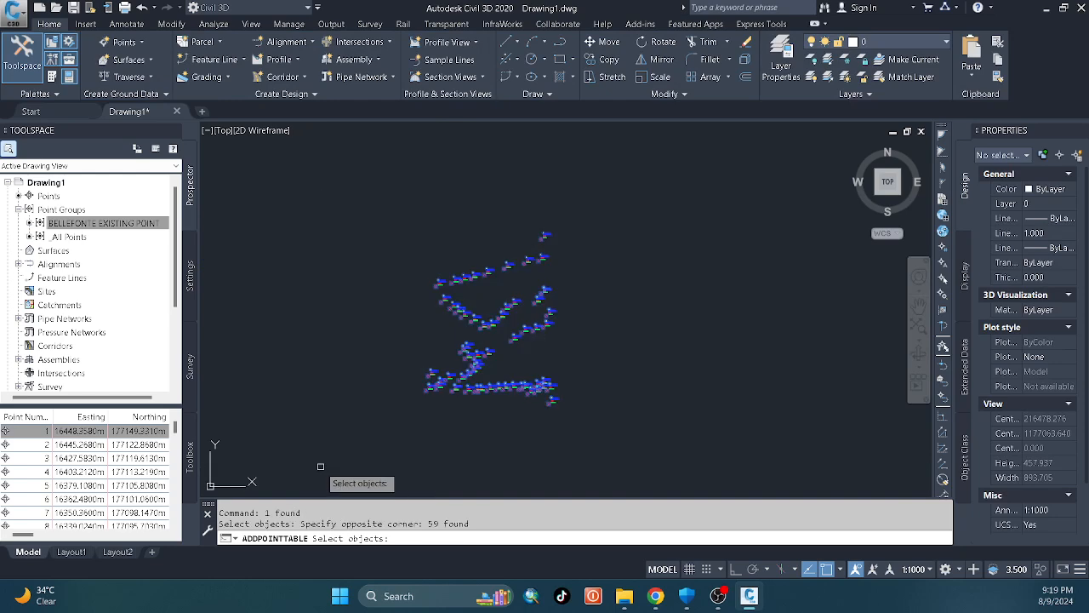
{"action": "key", "text": "Return"}
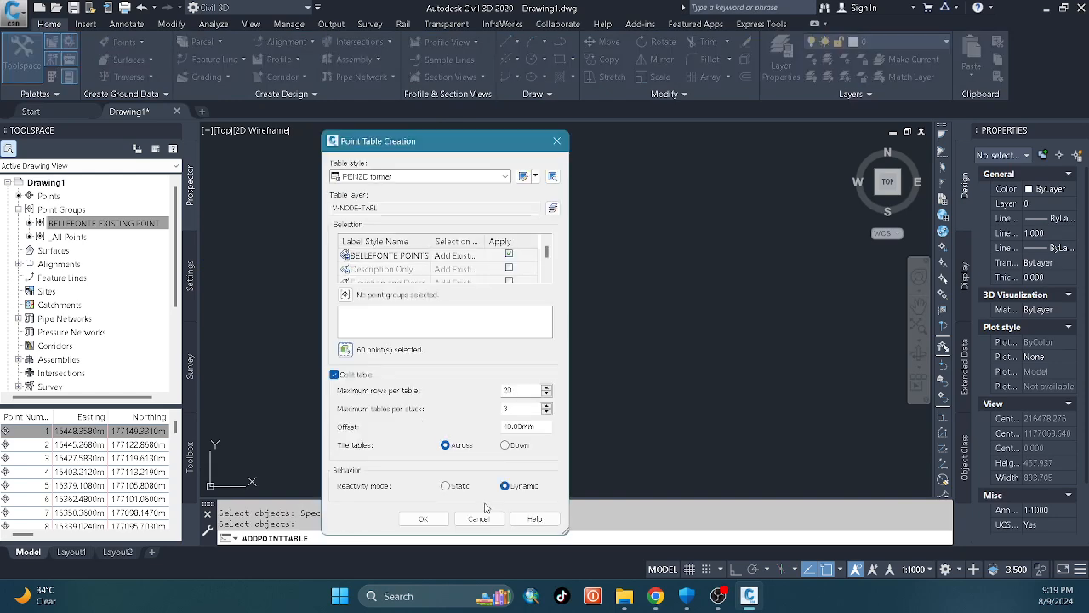
- Create the dynamic split point table with 20 rows per table and place it to the right of the survey points
{"action": "left_click", "coordinate": [423, 518]}
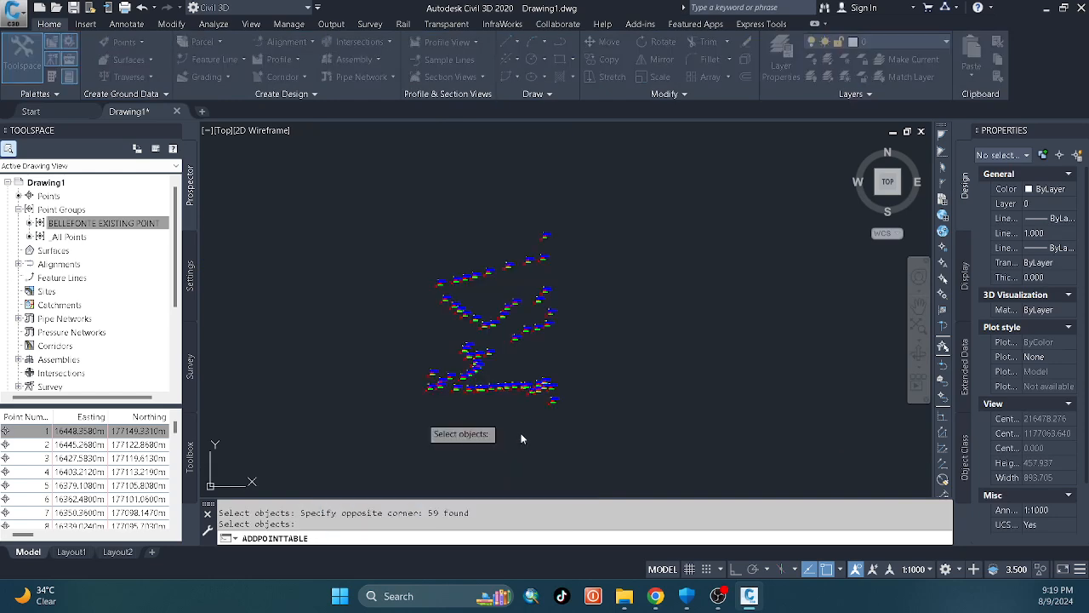
{"action": "left_click", "coordinate": [598, 260]}
{"action": "left_click", "coordinate": [504, 308]}
{"action": "scroll", "coordinate": [340, 345], "scroll_direction": "down", "scroll_amount": 5}
{"action": "scroll", "coordinate": [542, 357], "scroll_direction": "up", "scroll_amount": 6}
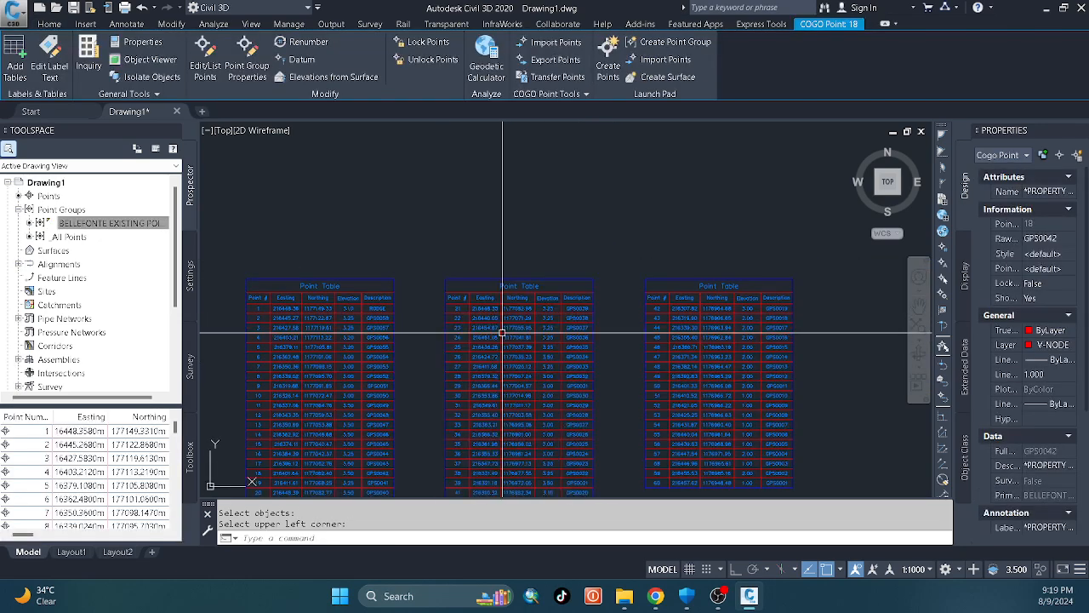
{"action": "key", "text": "Escape"}
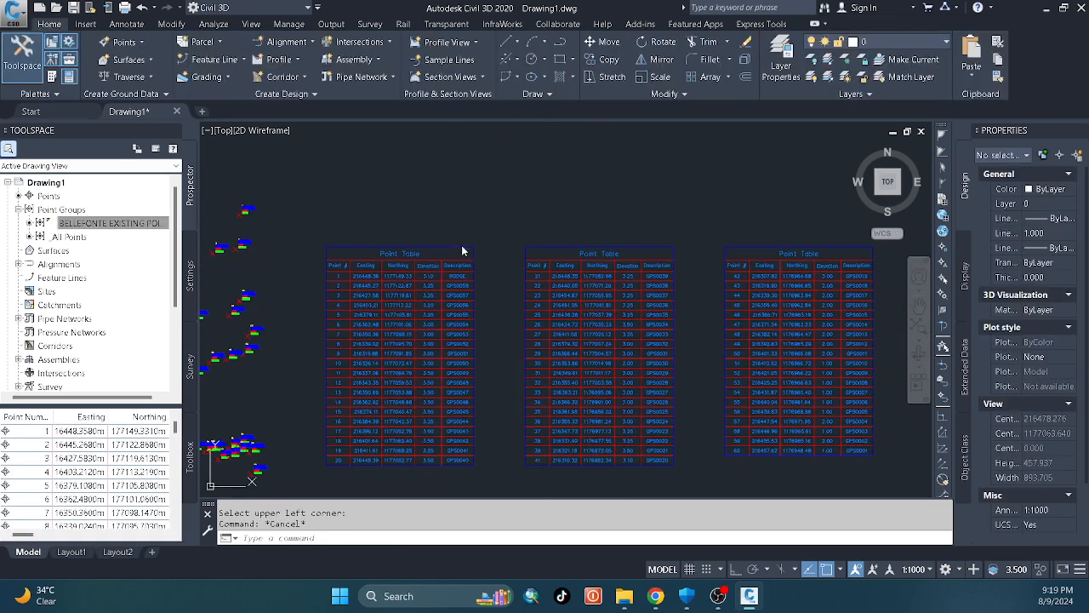
- Select the three point tables and move them together slightly up and to the right
{"action": "left_click", "coordinate": [473, 227]}
{"action": "key", "text": "Escape"}
{"action": "scroll", "coordinate": [468, 214], "scroll_direction": "down", "scroll_amount": 4}
{"action": "scroll", "coordinate": [366, 249], "scroll_direction": "up", "scroll_amount": 4}
{"action": "scroll", "coordinate": [410, 257], "scroll_direction": "down", "scroll_amount": 3}
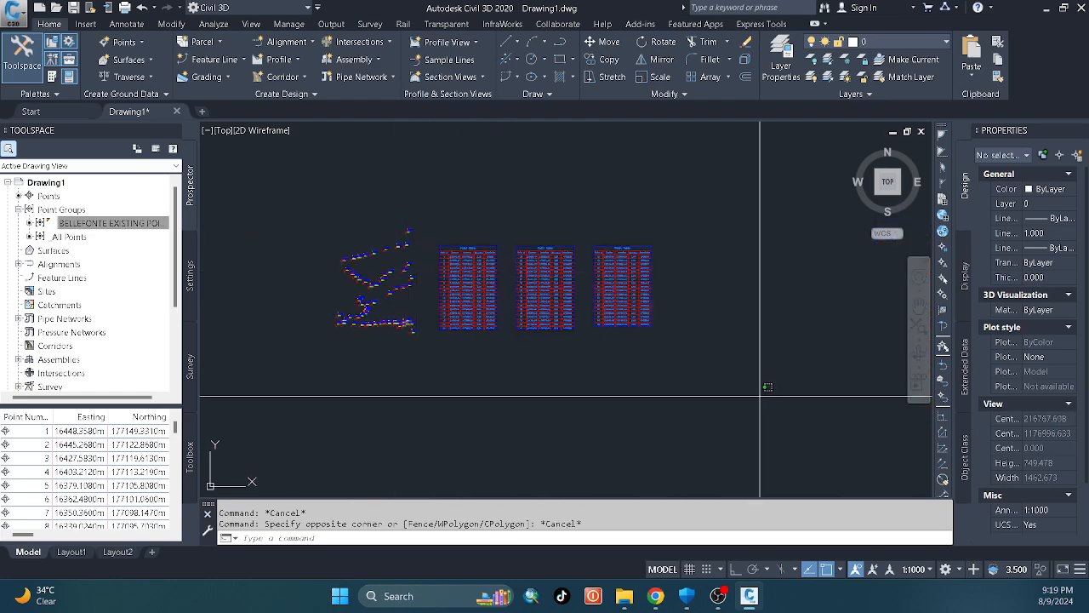
{"action": "left_click", "coordinate": [862, 450]}
{"action": "left_click", "coordinate": [417, 231]}
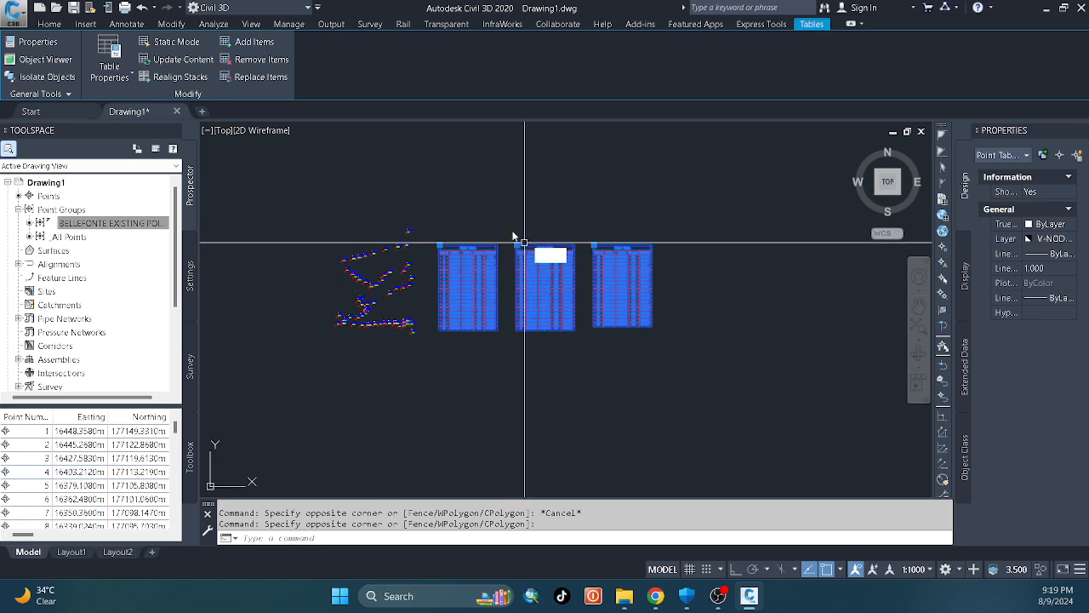
{"action": "type", "text": "m"}
{"action": "key", "text": "Return"}
{"action": "left_click", "coordinate": [508, 226]}
{"action": "left_click", "coordinate": [520, 216]}
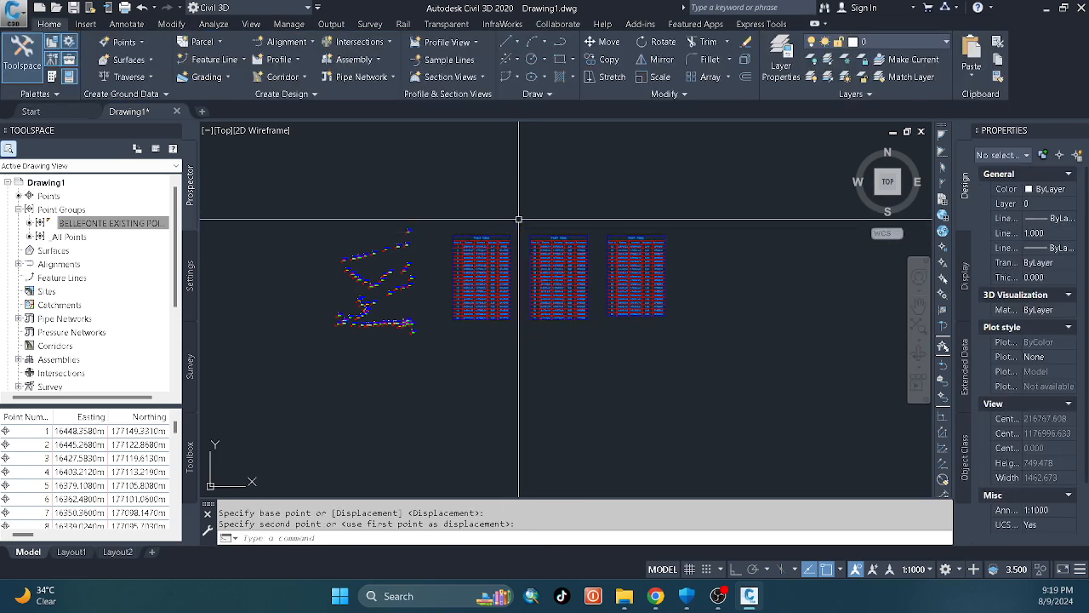
- Move the three point tables together to the area just above the survey points
{"action": "left_click", "coordinate": [445, 208]}
{"action": "left_click", "coordinate": [754, 358]}
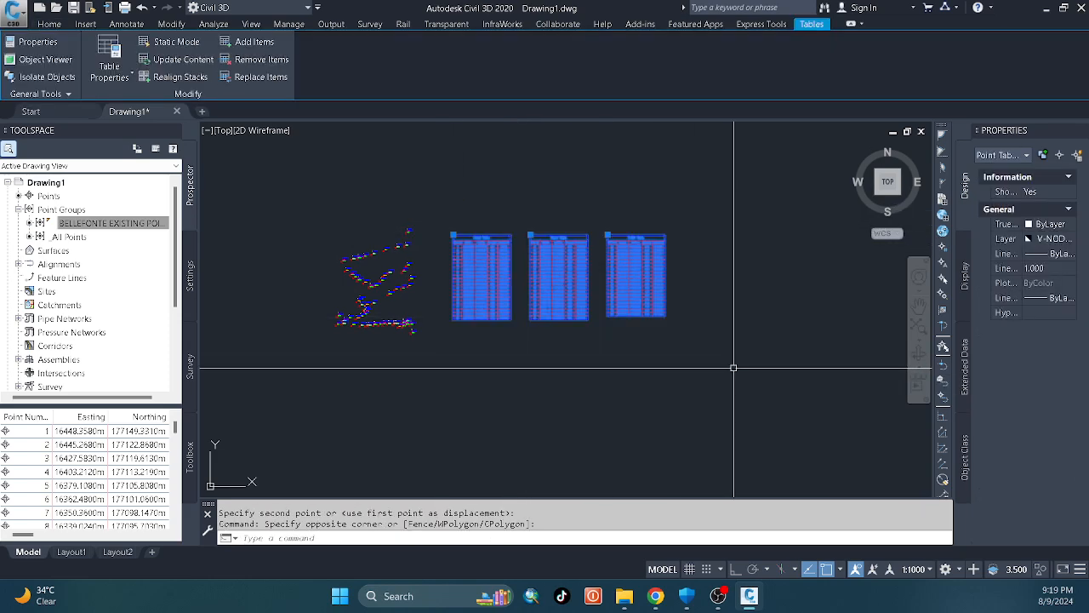
{"action": "type", "text": "m"}
{"action": "key", "text": "Return"}
{"action": "left_click", "coordinate": [776, 399]}
{"action": "left_click", "coordinate": [544, 286]}
{"action": "scroll", "coordinate": [536, 340], "scroll_direction": "up", "scroll_amount": 3}
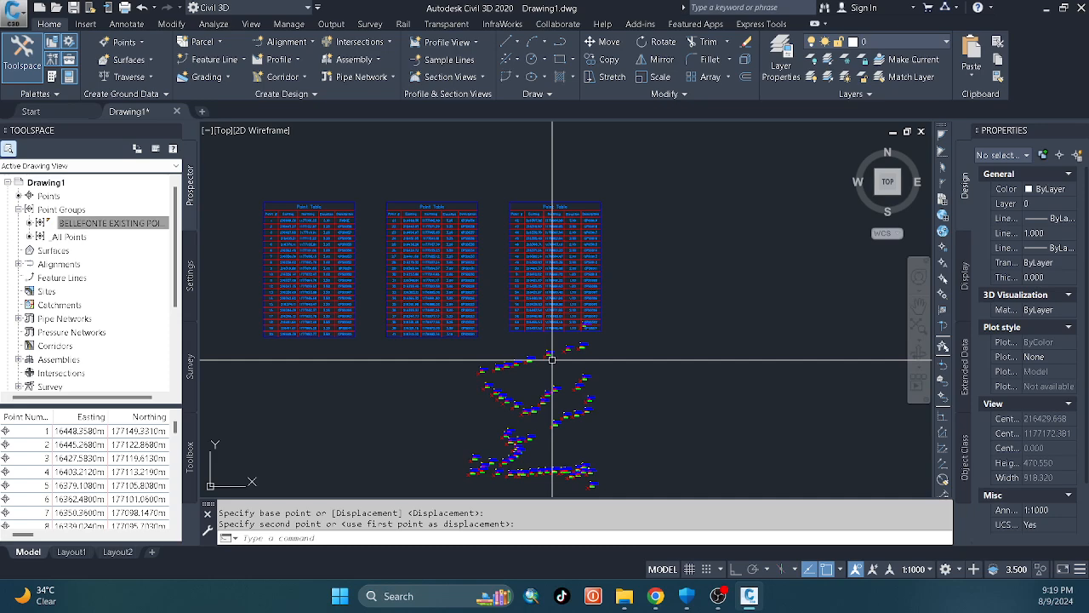
- Try to export the unsaved Civil 3D drawing with Export Civil 3D Drawing
{"action": "left_click", "coordinate": [332, 24]}
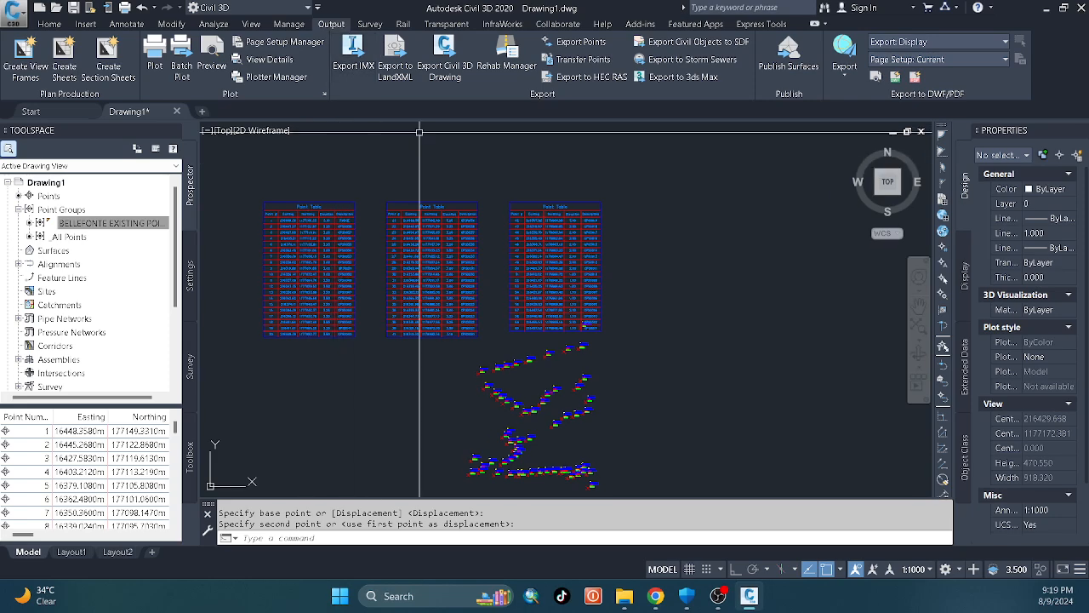
{"action": "left_click", "coordinate": [440, 75]}
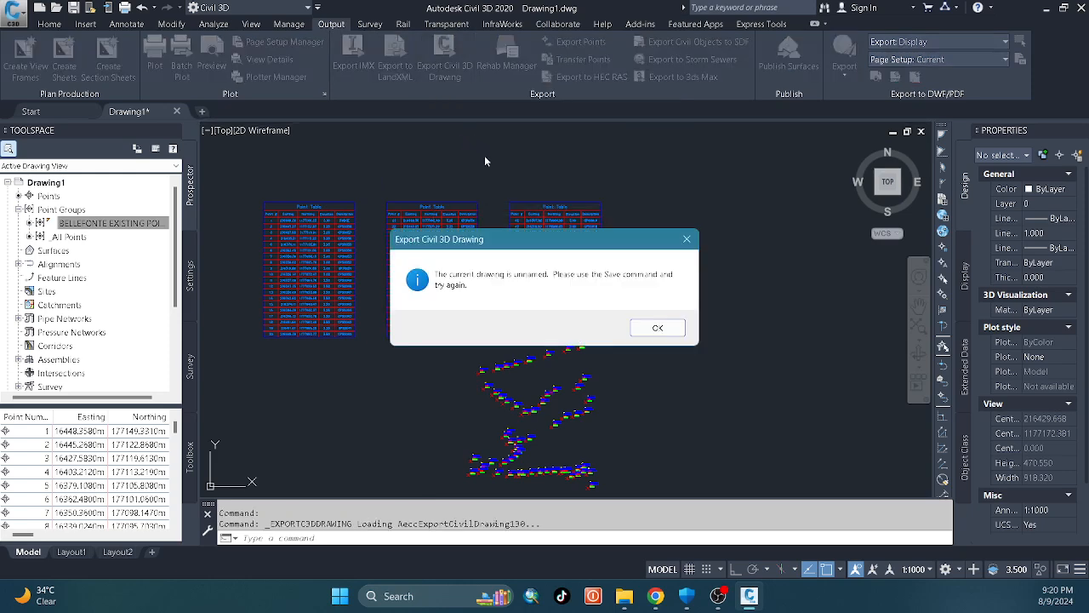
{"action": "left_click", "coordinate": [658, 328]}
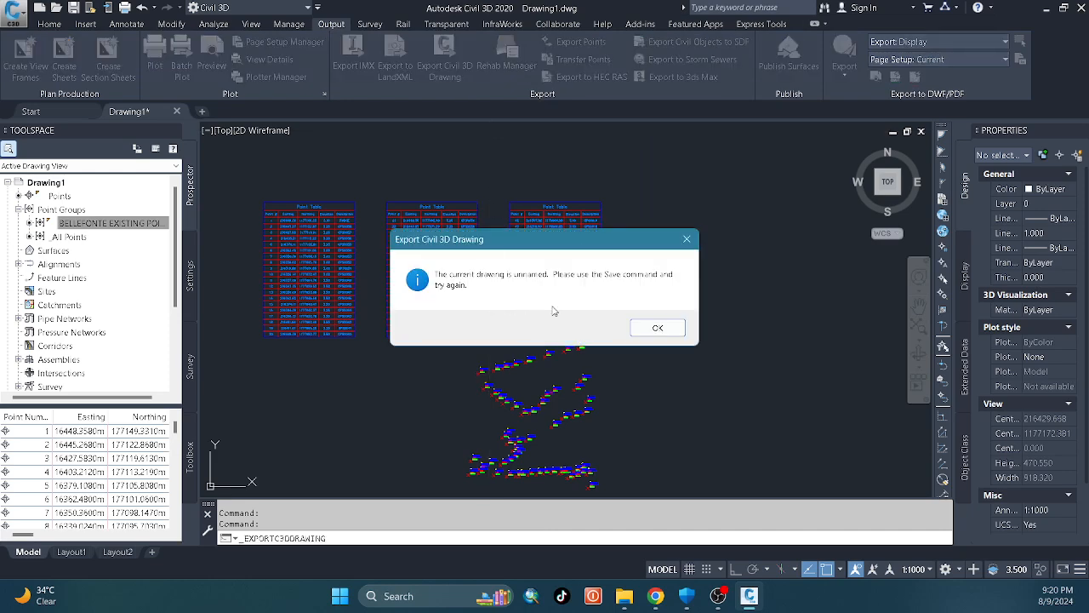
{"action": "left_click", "coordinate": [657, 327]}
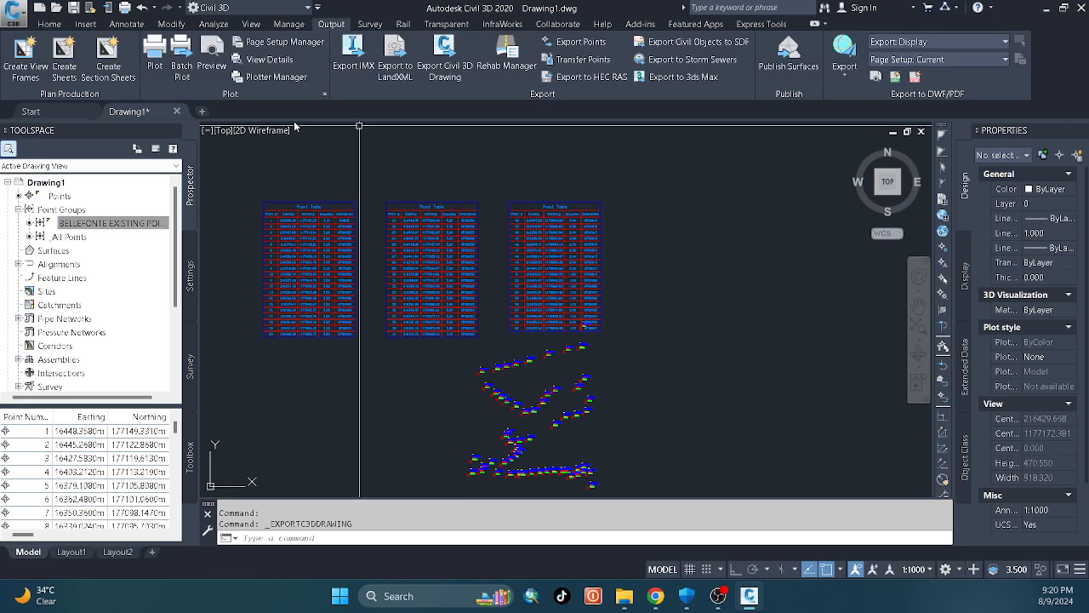
- Save the drawing as BELLEFONTE in the YOUTUBE VLOG folder on the Desktop, in AutoCAD 2018 Drawing format
{"action": "left_click", "coordinate": [50, 24]}
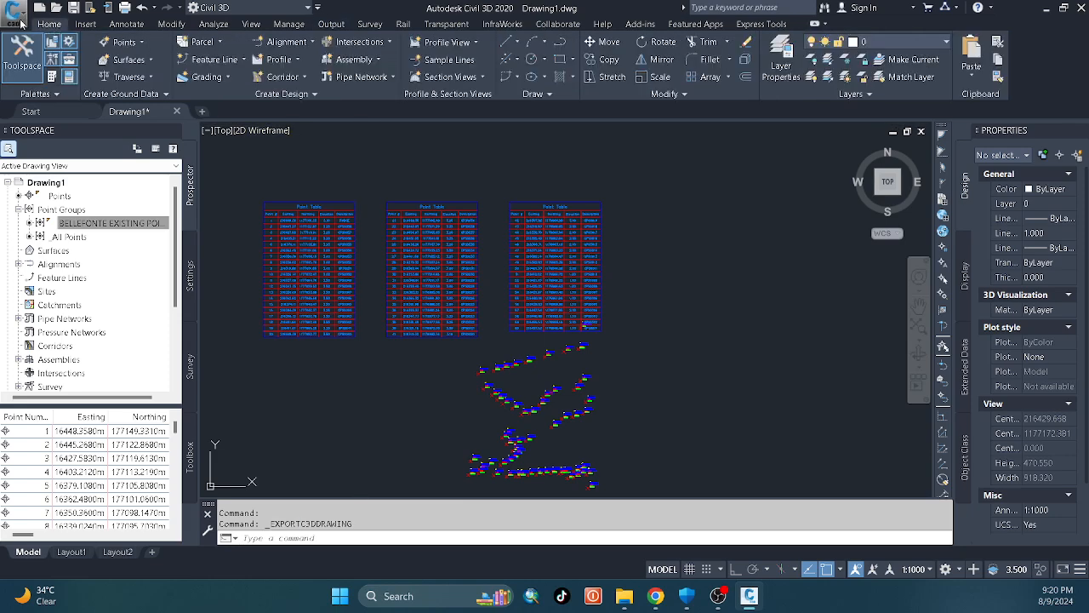
{"action": "left_click", "coordinate": [20, 23]}
{"action": "left_click", "coordinate": [68, 182]}
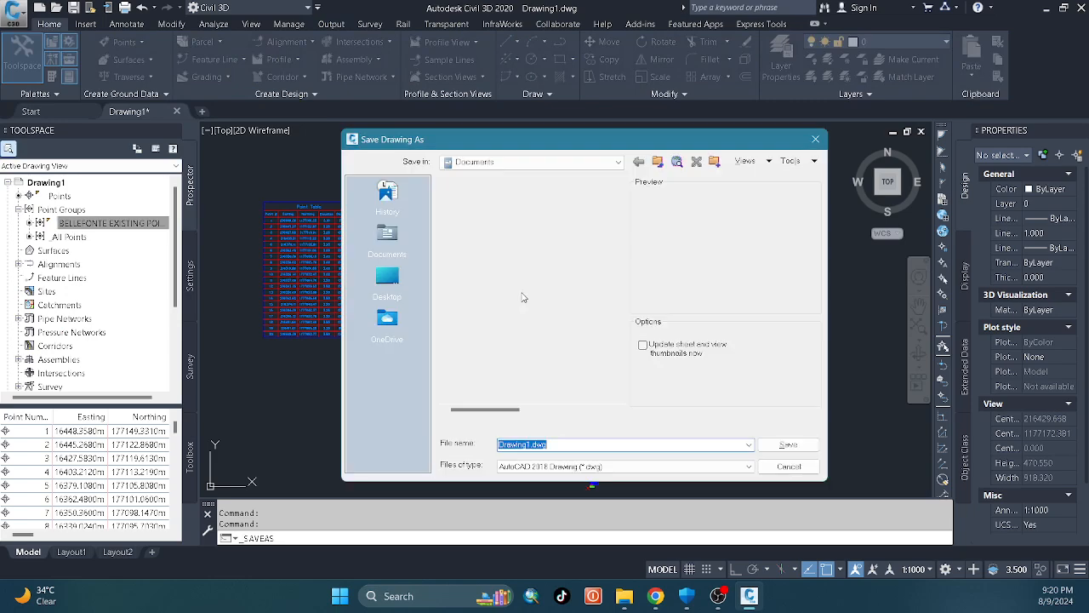
{"action": "left_click", "coordinate": [387, 277]}
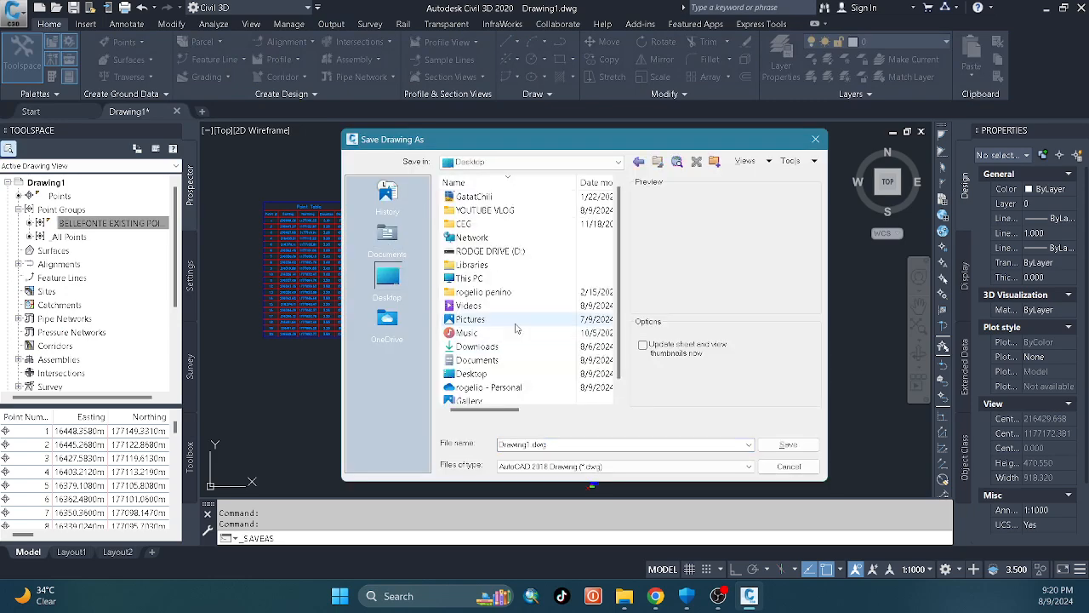
{"action": "left_click", "coordinate": [498, 212]}
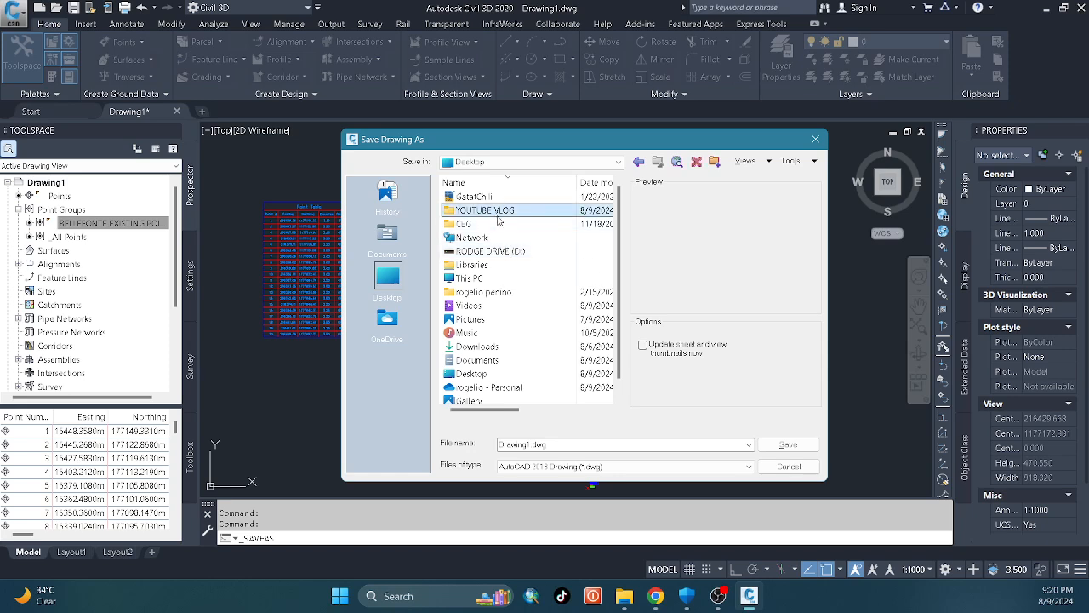
{"action": "double_click", "coordinate": [498, 213]}
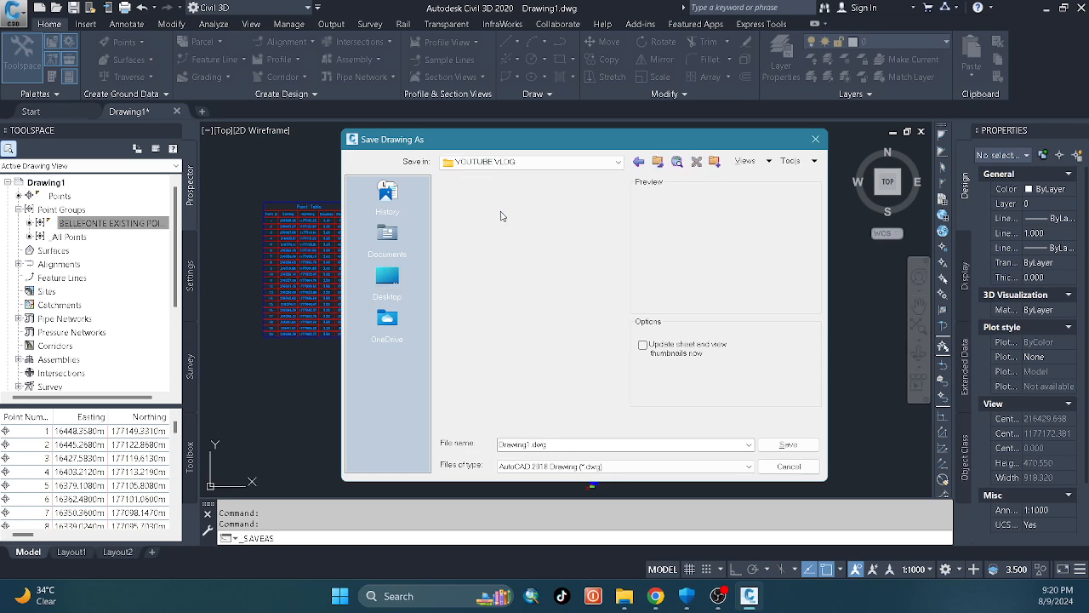
{"action": "double_click", "coordinate": [537, 443]}
{"action": "double_click", "coordinate": [521, 444]}
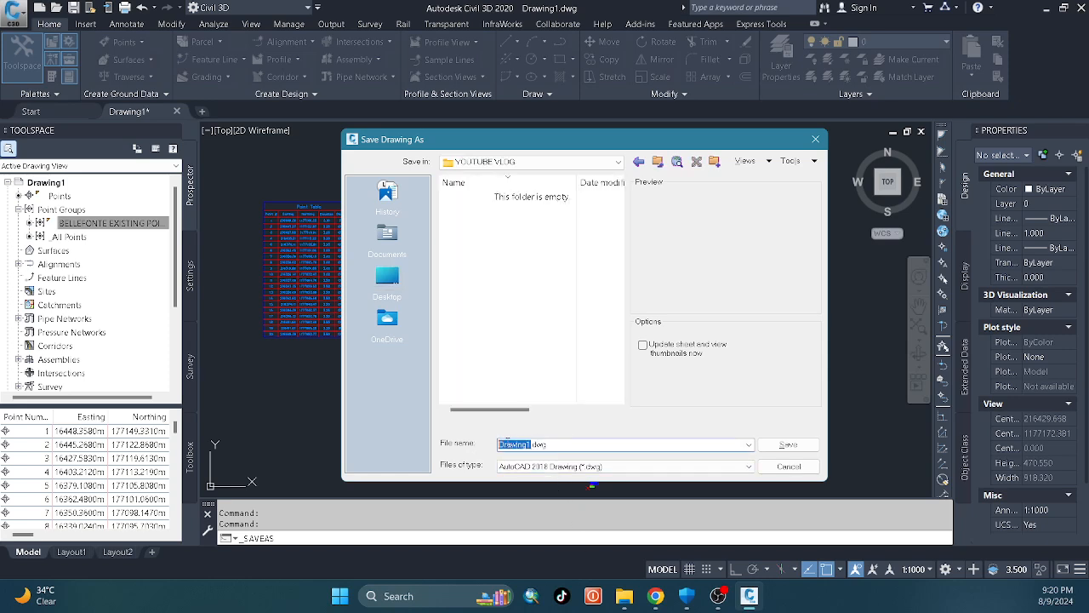
{"action": "type", "text": "s"}
{"action": "key", "text": "BackSpace"}
{"action": "type", "text": "BELLEFONTE"}
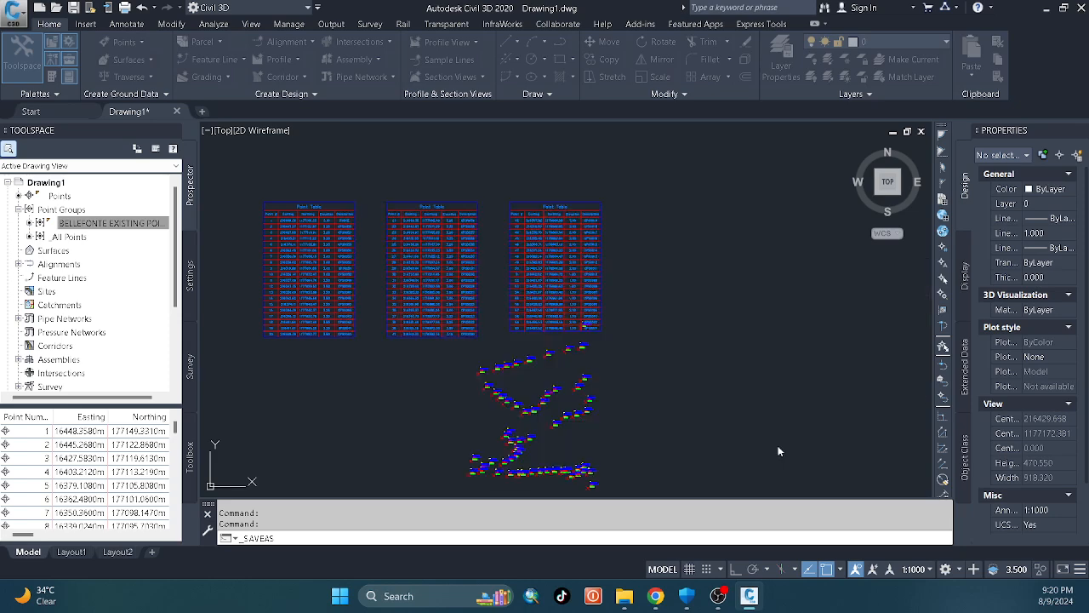
{"action": "left_click", "coordinate": [782, 445]}
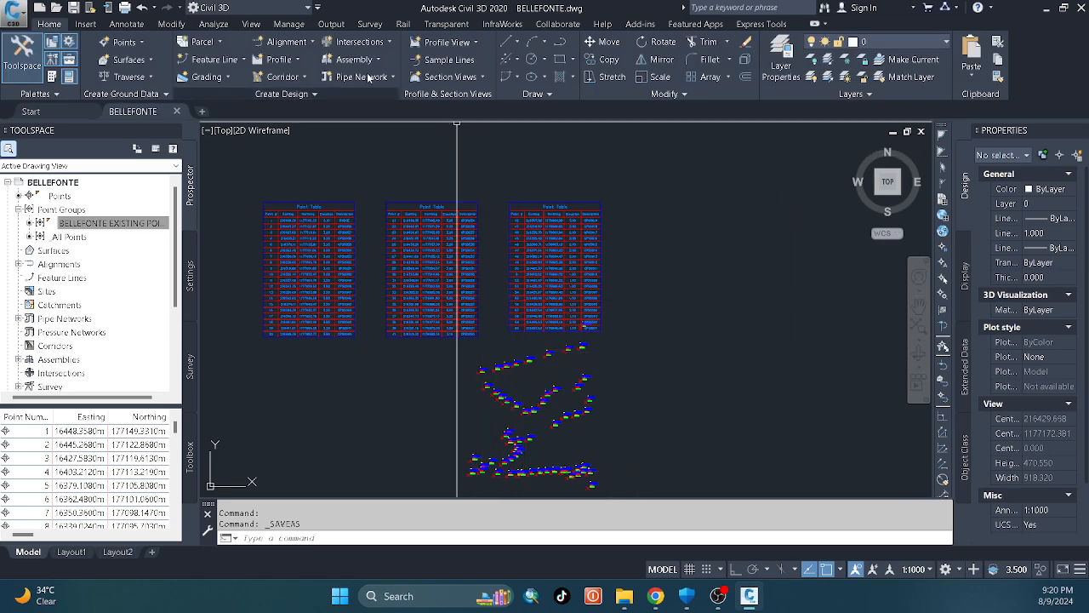
- Export the current drawing with its sheets as AutoCAD DWG to the YOUTUBE VLOG folder, using the file name prefix ACAD-
{"action": "left_click", "coordinate": [331, 24]}
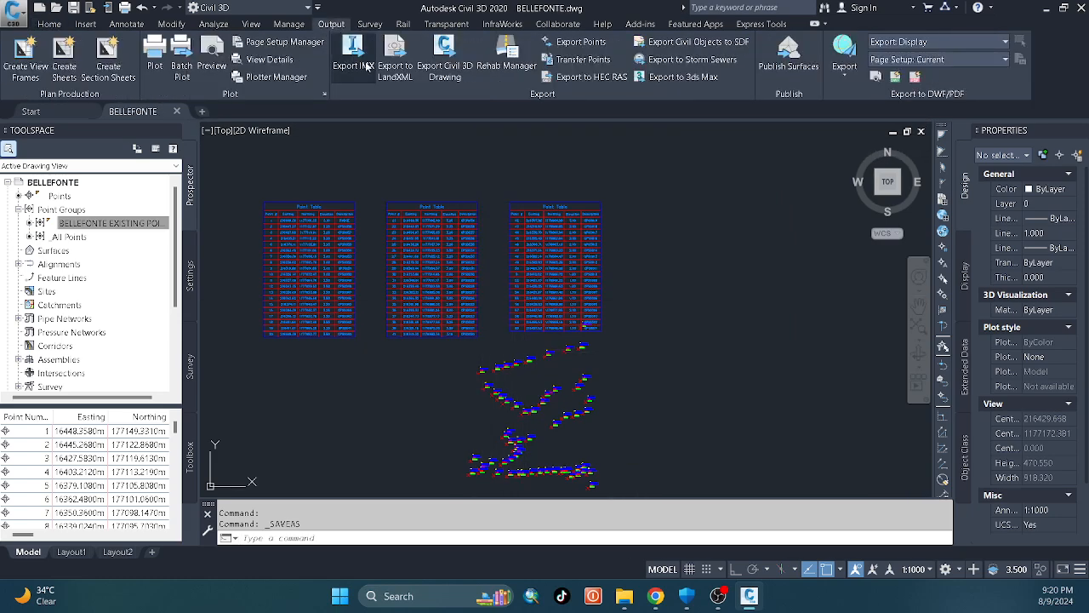
{"action": "left_click", "coordinate": [458, 81]}
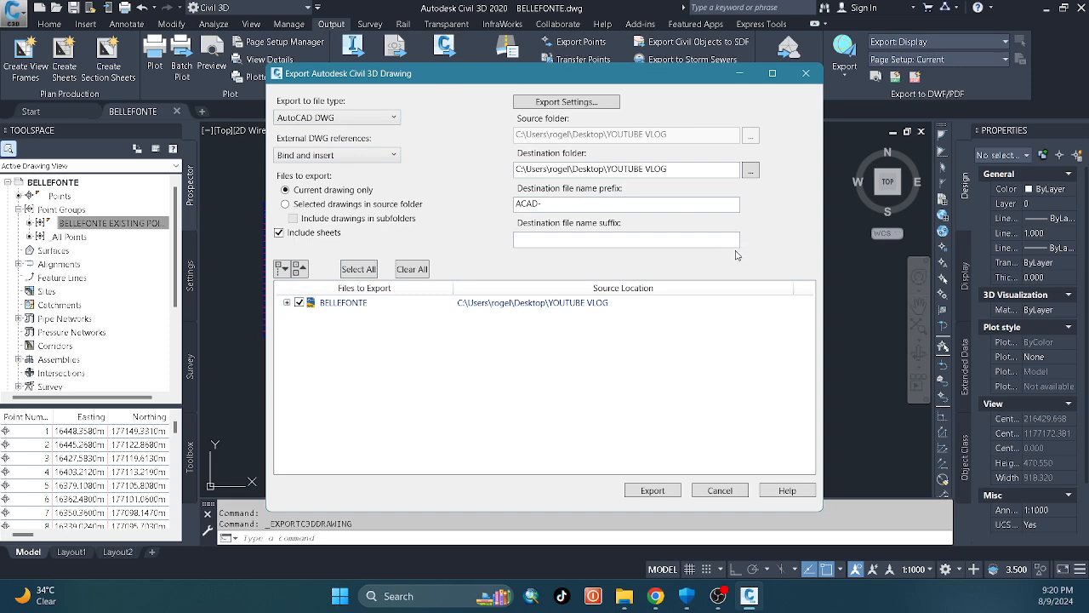
{"action": "left_click", "coordinate": [678, 490]}
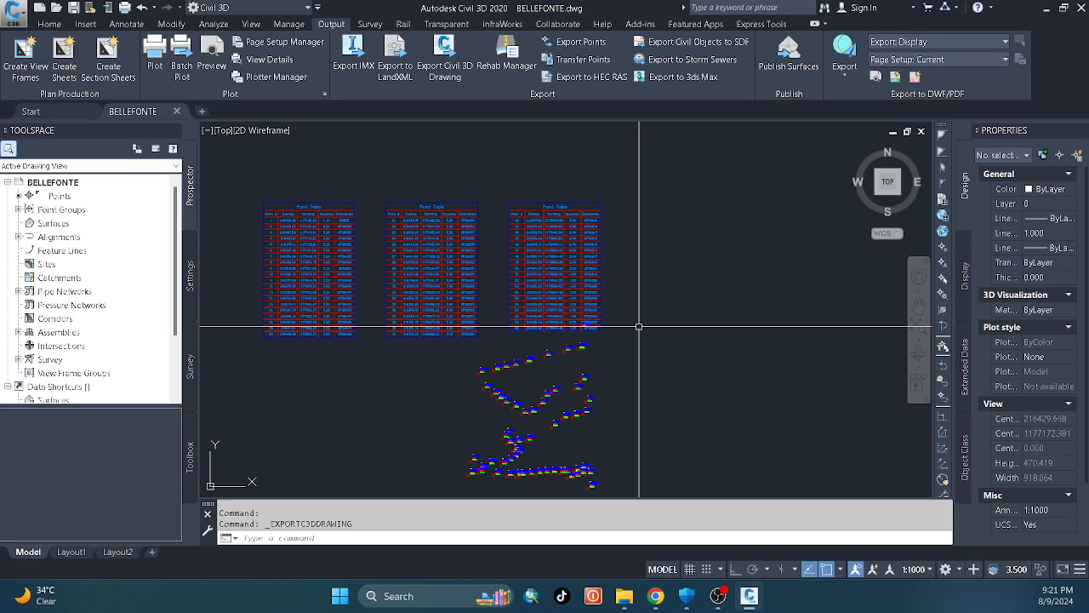
{"action": "scroll", "coordinate": [661, 430], "scroll_direction": "up", "scroll_amount": 2}
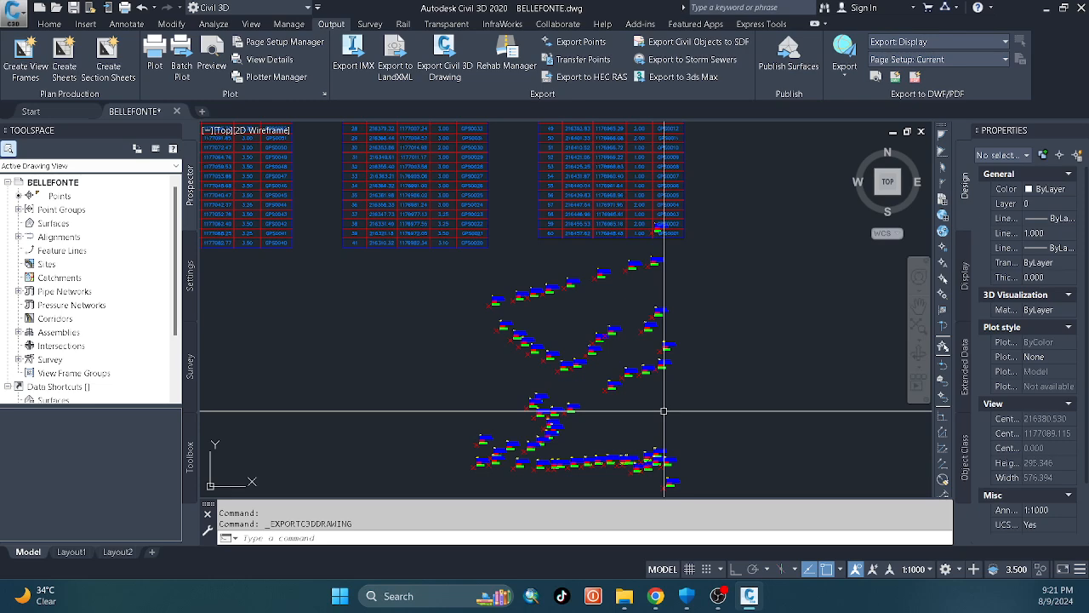
{"action": "scroll", "coordinate": [664, 411], "scroll_direction": "down", "scroll_amount": 4}
{"action": "scroll", "coordinate": [679, 429], "scroll_direction": "up", "scroll_amount": 2}
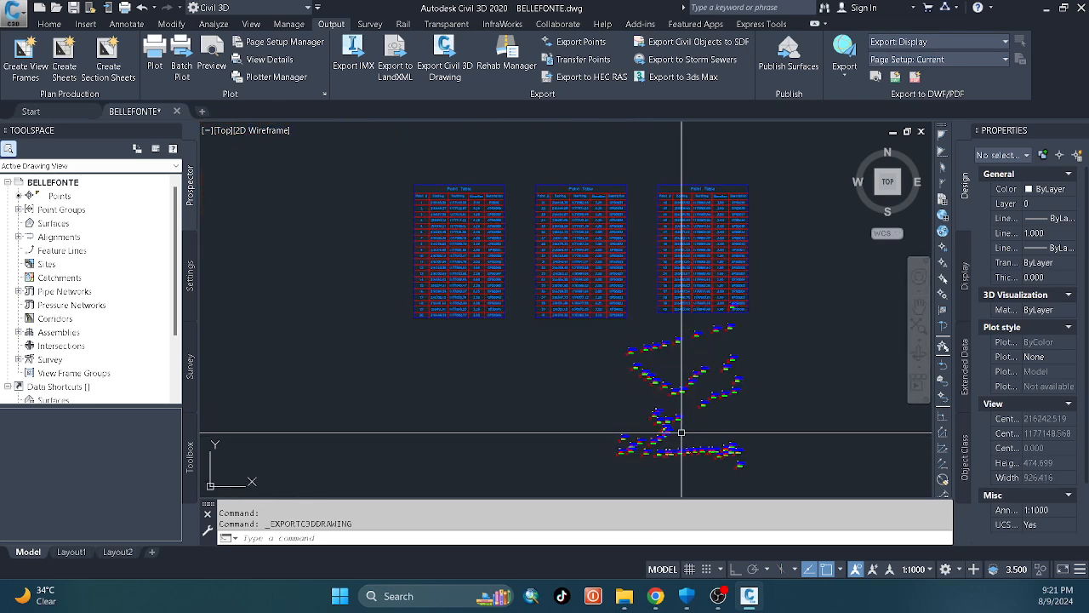